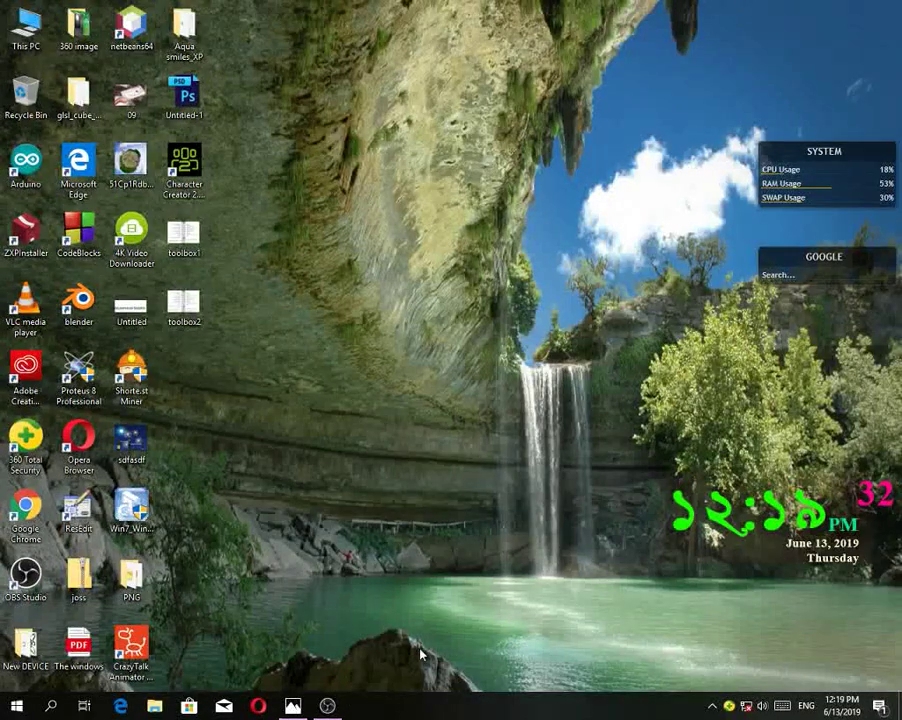
Refresh the desktop and browse the Start menu's installed apps list
{"action": "right_click", "coordinate": [406, 302]}
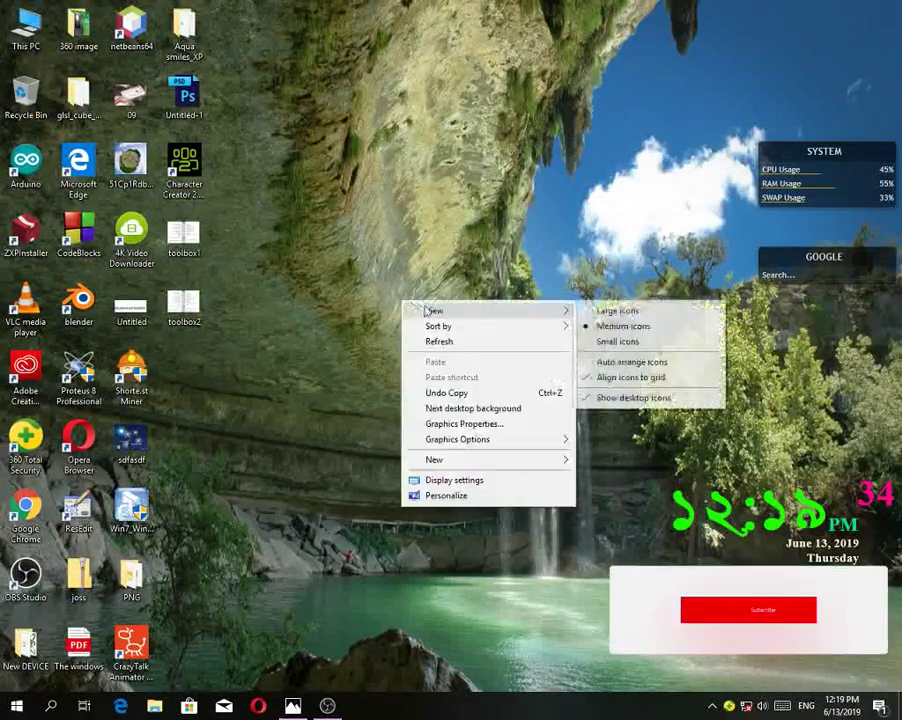
{"action": "left_click", "coordinate": [455, 343]}
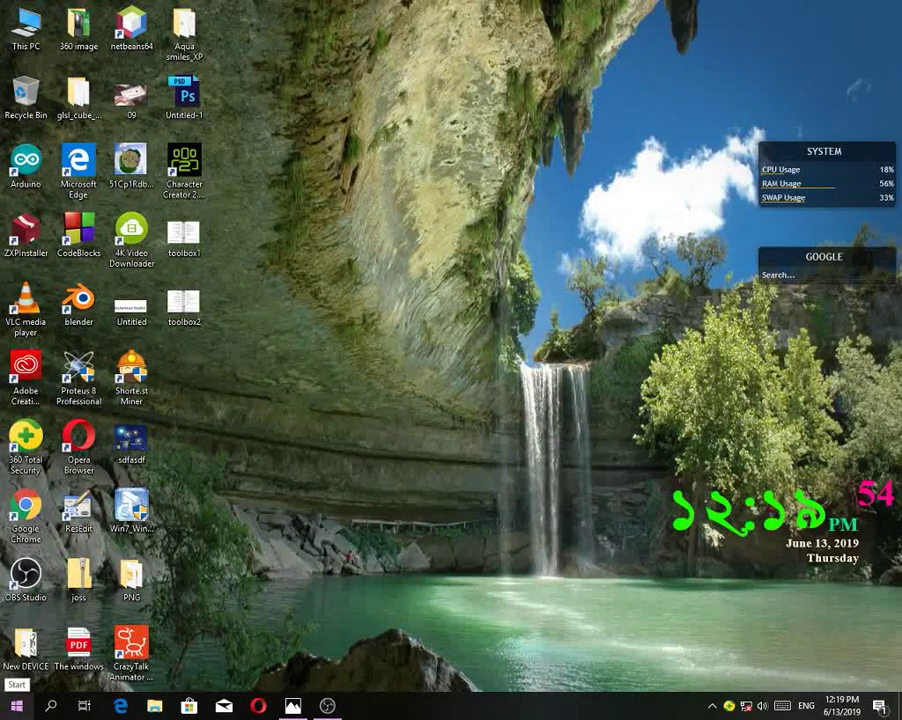
{"action": "left_click", "coordinate": [16, 706]}
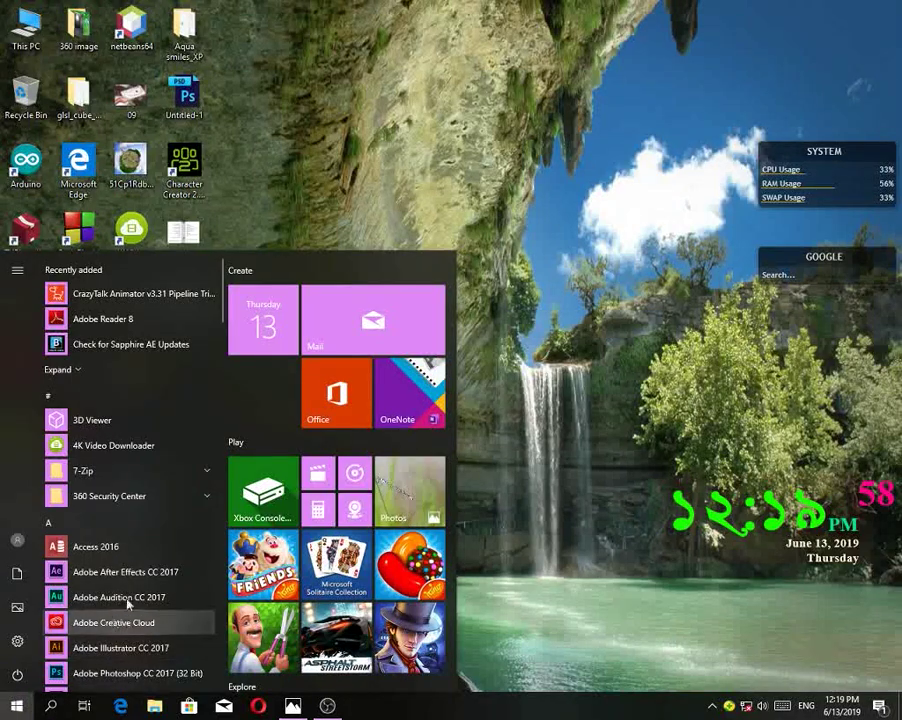
{"action": "scroll", "coordinate": [166, 575], "scroll_direction": "down", "scroll_amount": 2}
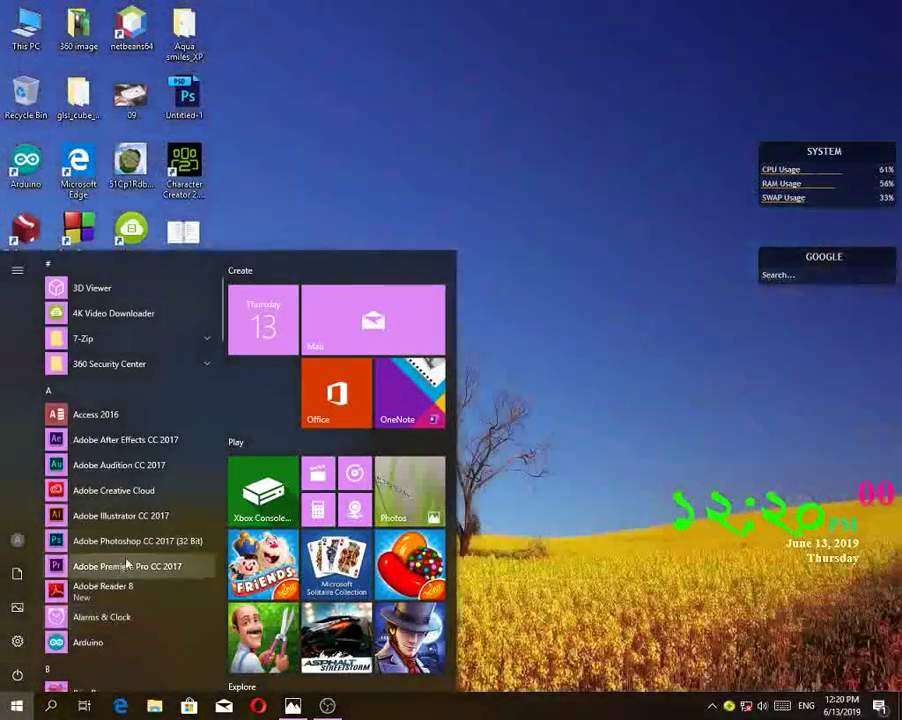
{"action": "left_click", "coordinate": [520, 430]}
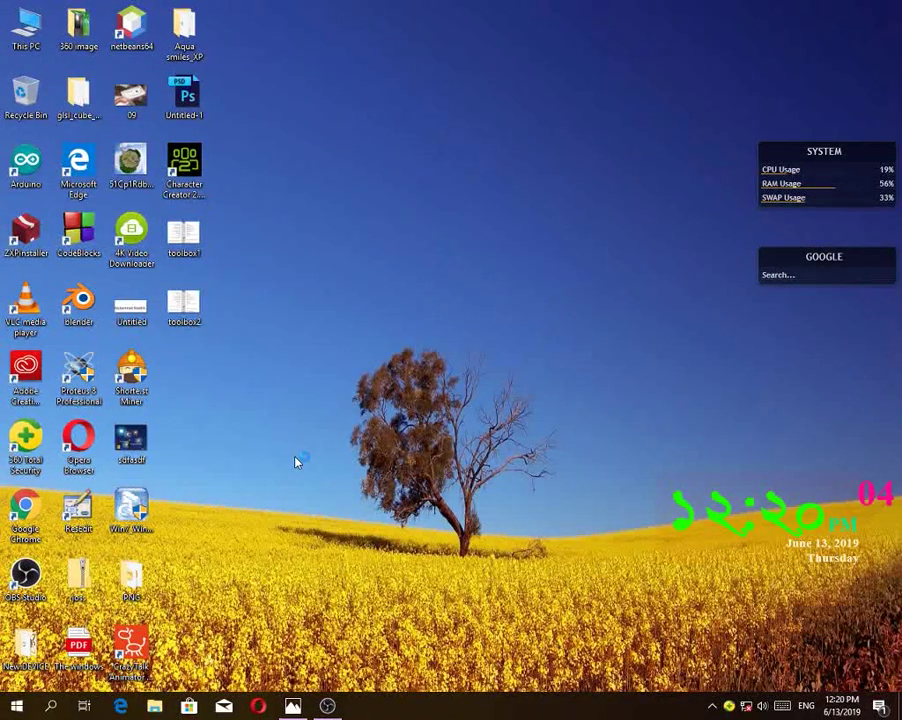
View the toolbox2.gif chart of Photoshop tools in Windows Photos
{"action": "mouse_move", "coordinate": [300, 700]}
{"action": "left_click", "coordinate": [310, 662]}
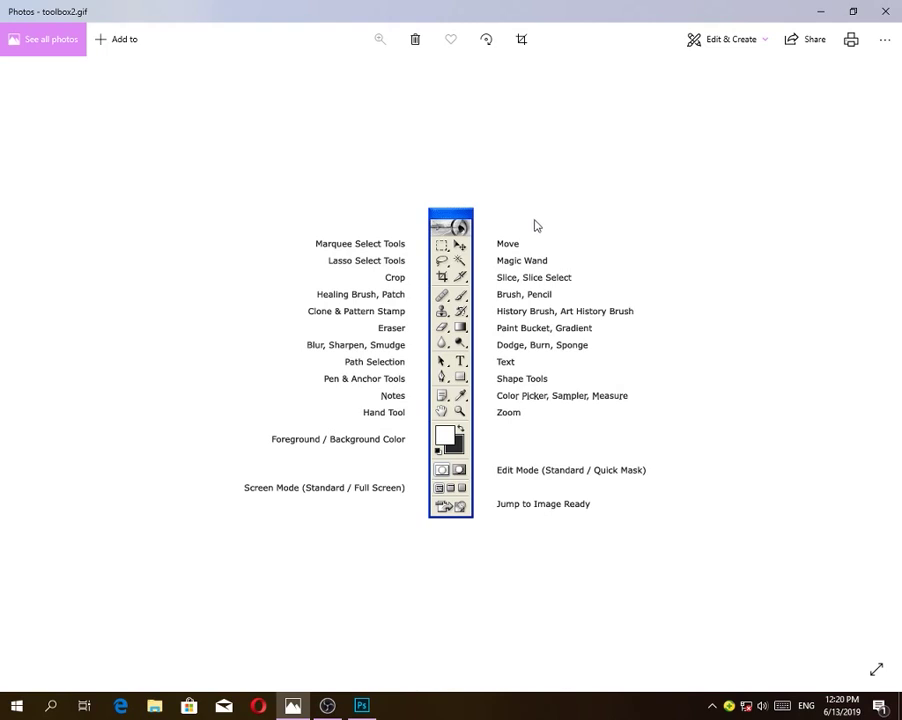
{"action": "mouse_move", "coordinate": [362, 705]}
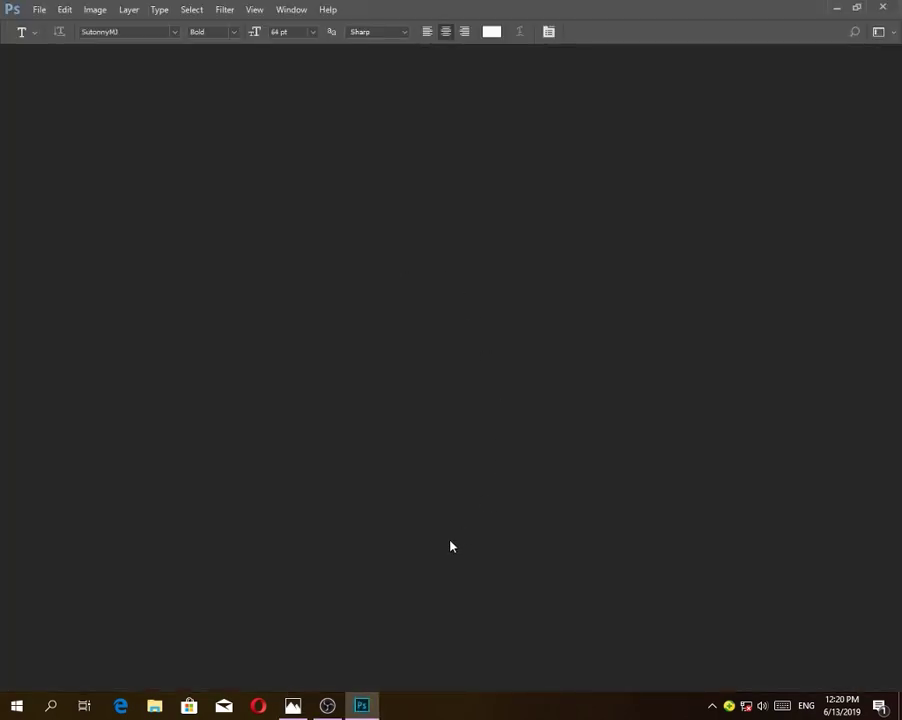
Switch between Photoshop and the toolbox2.gif chart, ending with the chart in front
{"action": "left_click", "coordinate": [292, 706]}
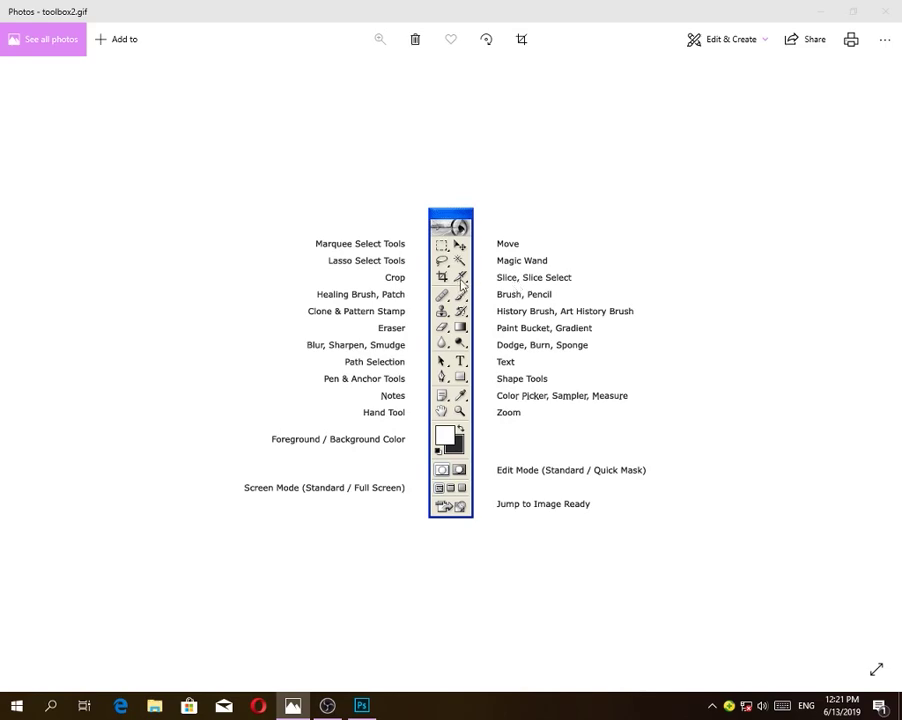
{"action": "key", "text": "alt+Tab"}
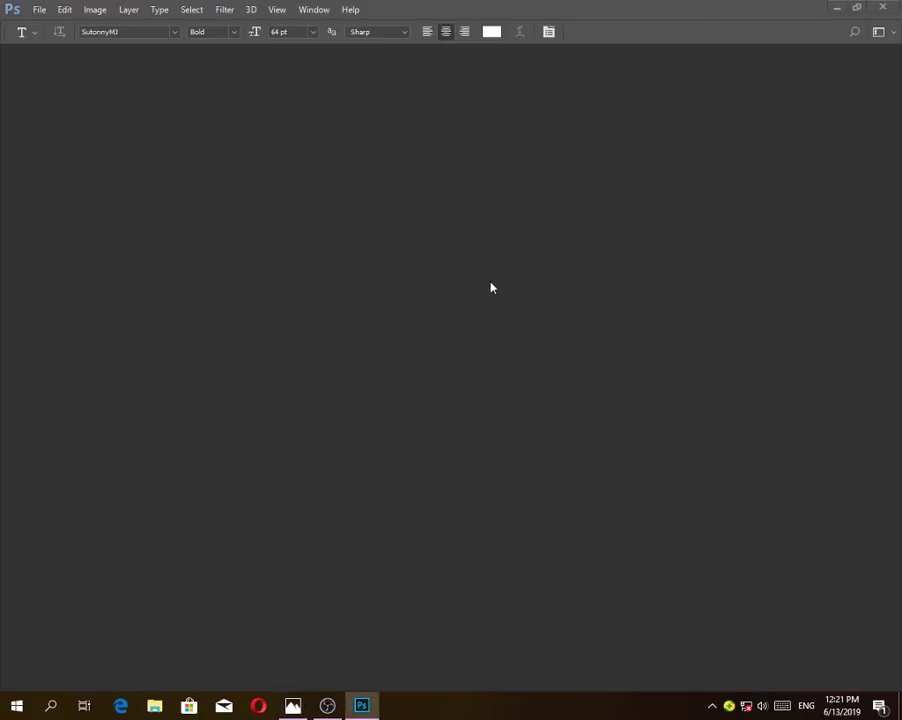
{"action": "left_click", "coordinate": [296, 700]}
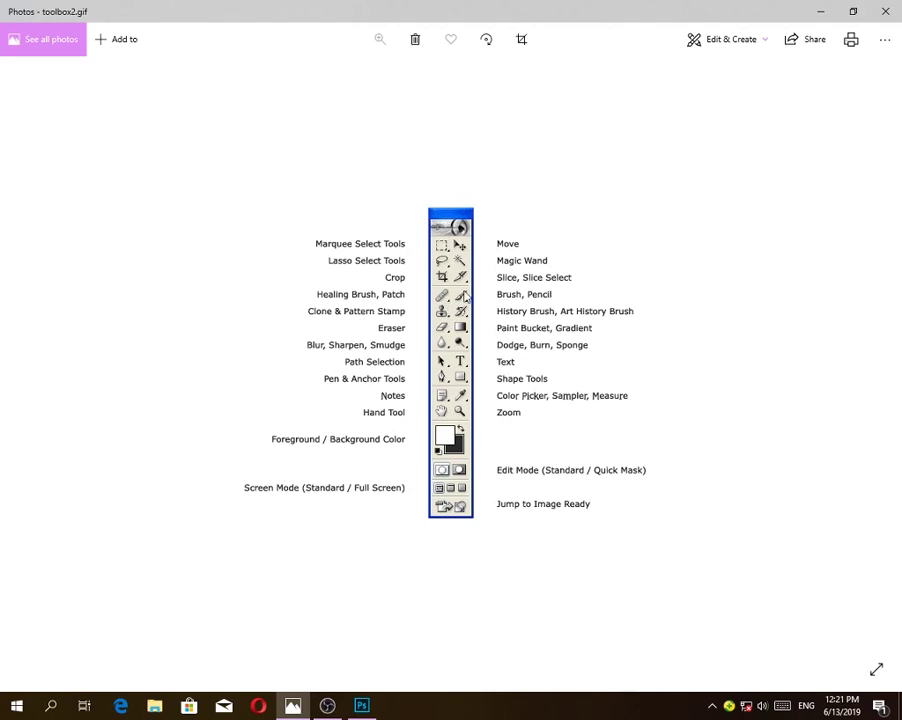
Bring Photoshop forward and scroll through the home screen's recent files
{"action": "left_click", "coordinate": [361, 705]}
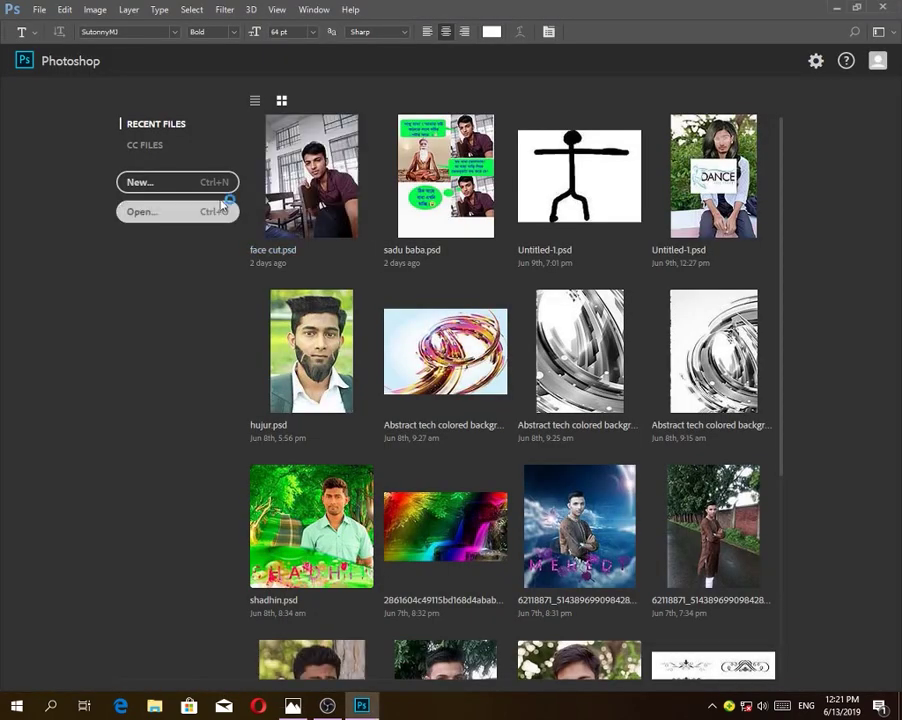
{"action": "scroll", "coordinate": [418, 527], "scroll_direction": "down", "scroll_amount": 3}
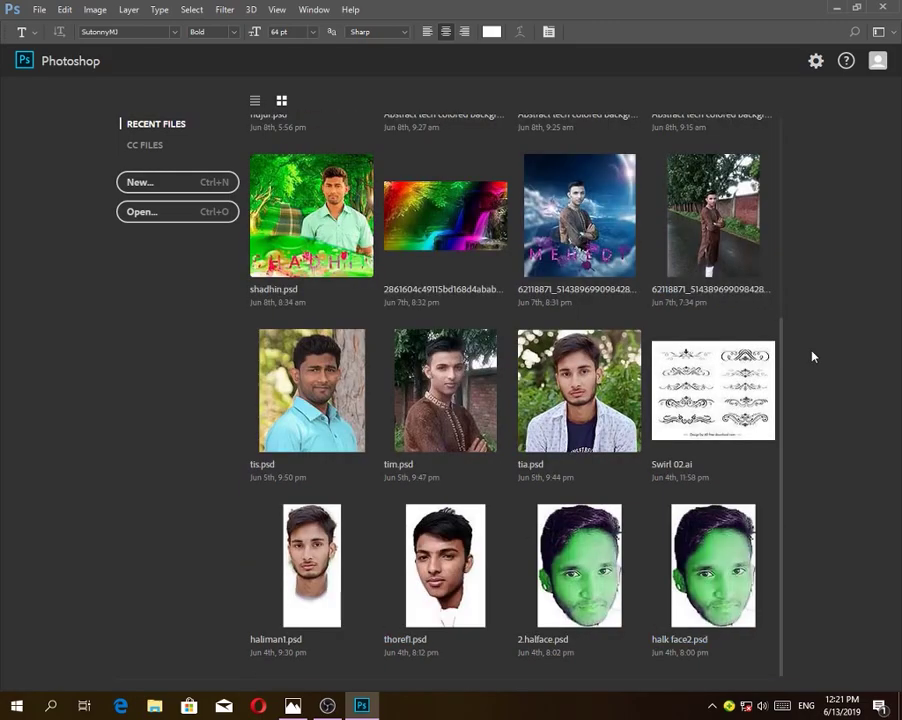
{"action": "scroll", "coordinate": [640, 360], "scroll_direction": "up", "scroll_amount": 3}
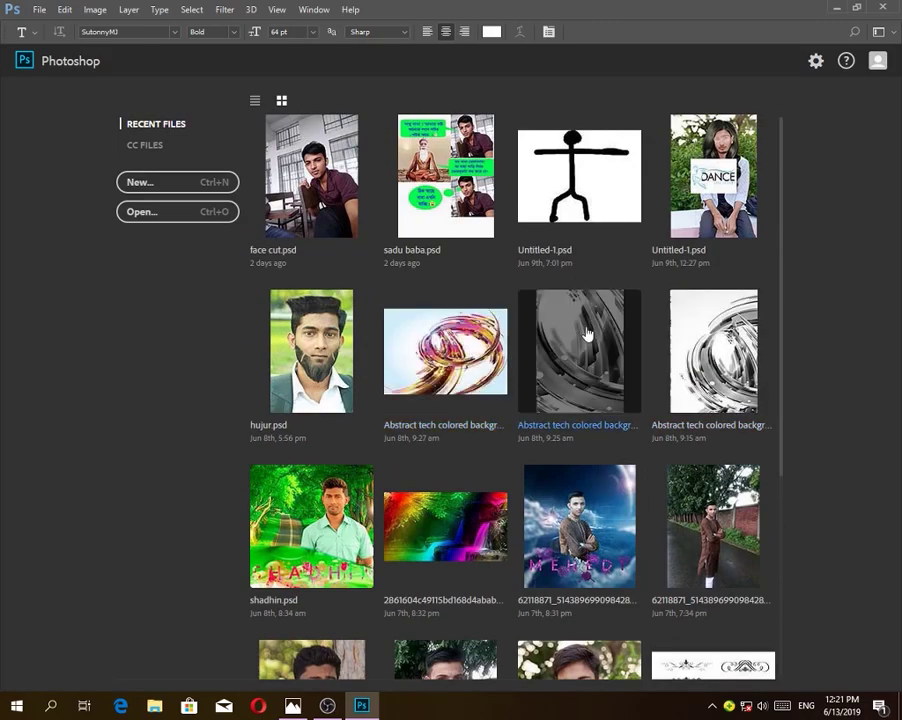
{"action": "scroll", "coordinate": [496, 406], "scroll_direction": "down", "scroll_amount": 3}
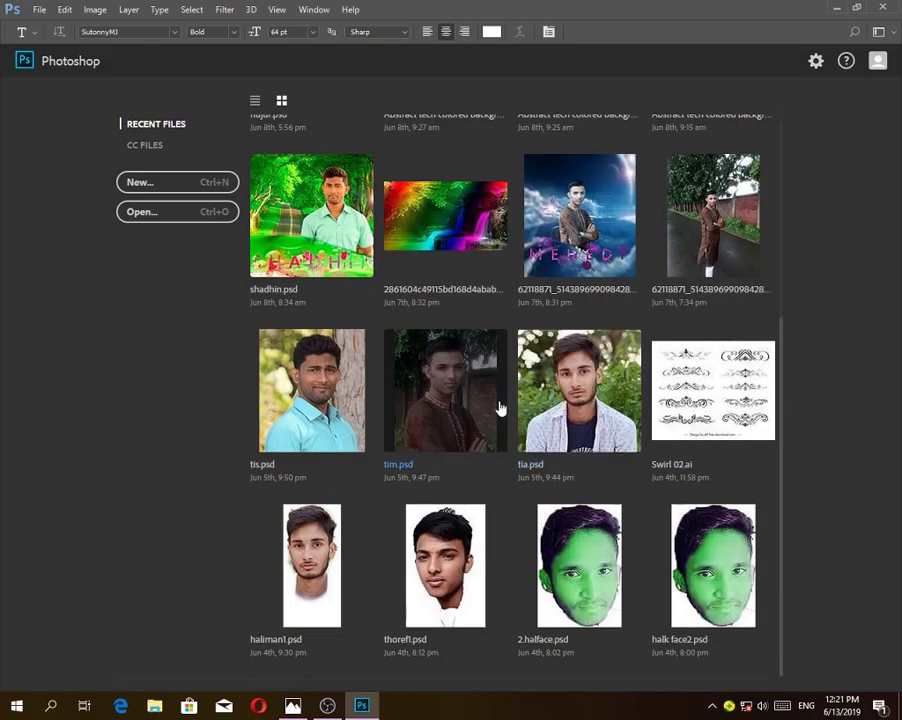
Open and cancel the New Document dialog, then open the File menu
{"action": "left_click", "coordinate": [196, 184]}
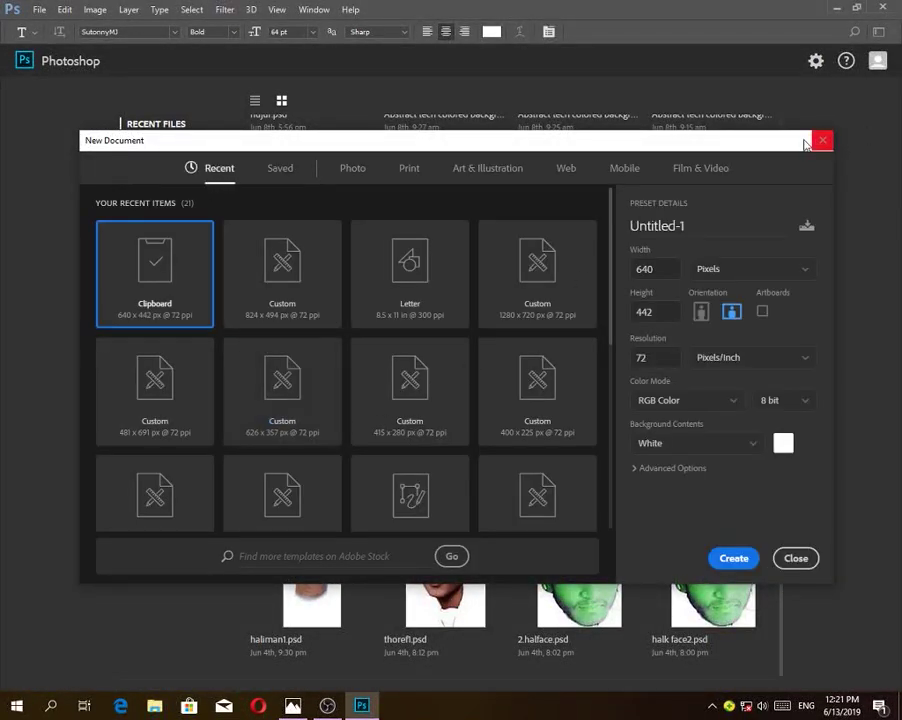
{"action": "left_click", "coordinate": [818, 141]}
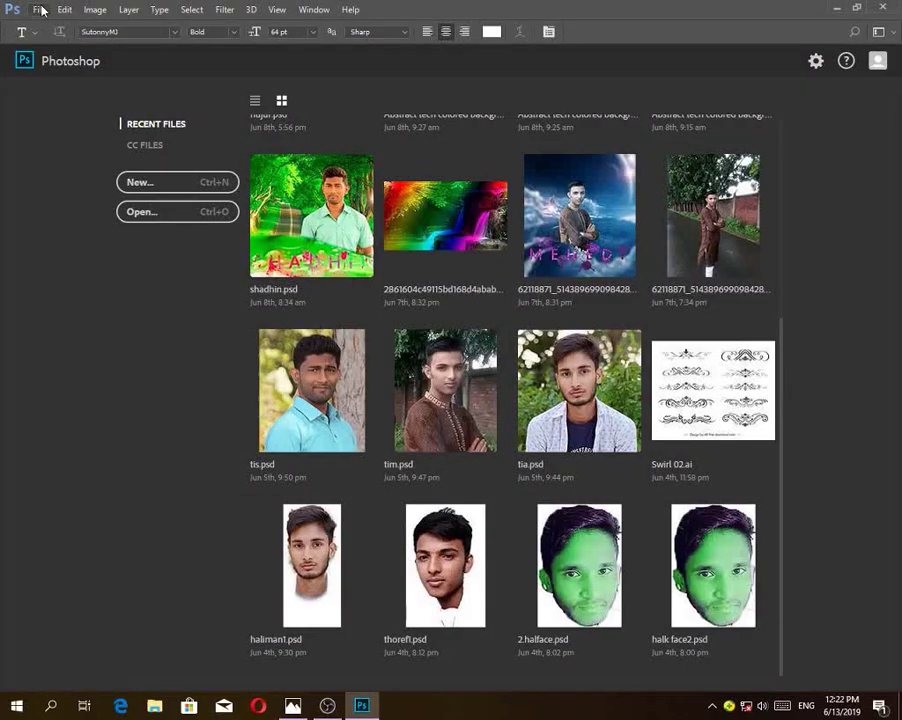
{"action": "left_click", "coordinate": [40, 10]}
In the Open dialog, browse drives E: and D: to the Pictures folder
{"action": "left_click", "coordinate": [78, 40]}
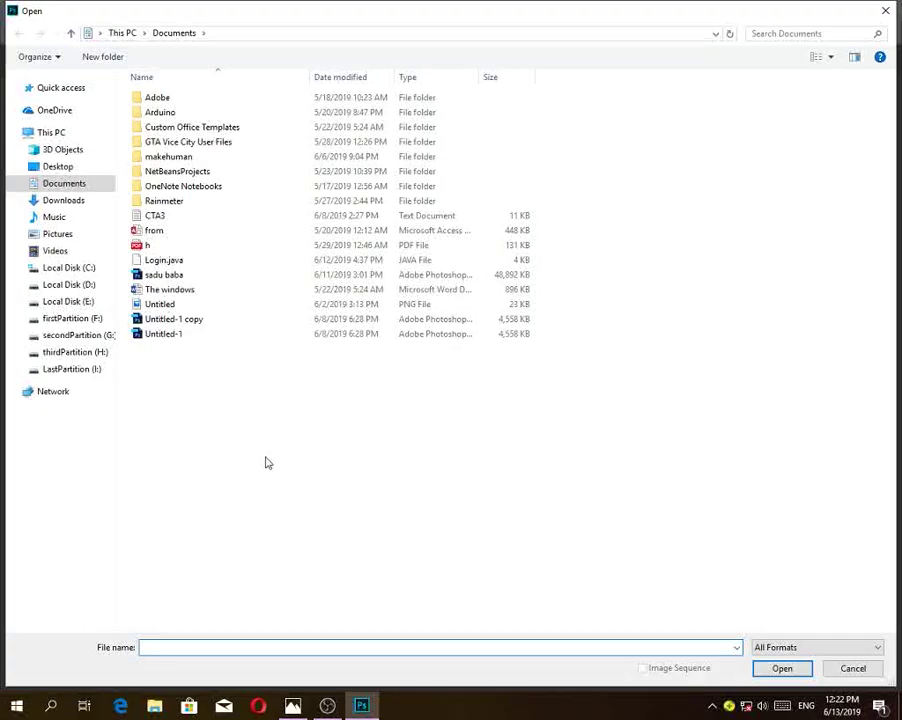
{"action": "scroll", "coordinate": [266, 462], "scroll_direction": "up", "scroll_amount": 4, "text": "ctrl"}
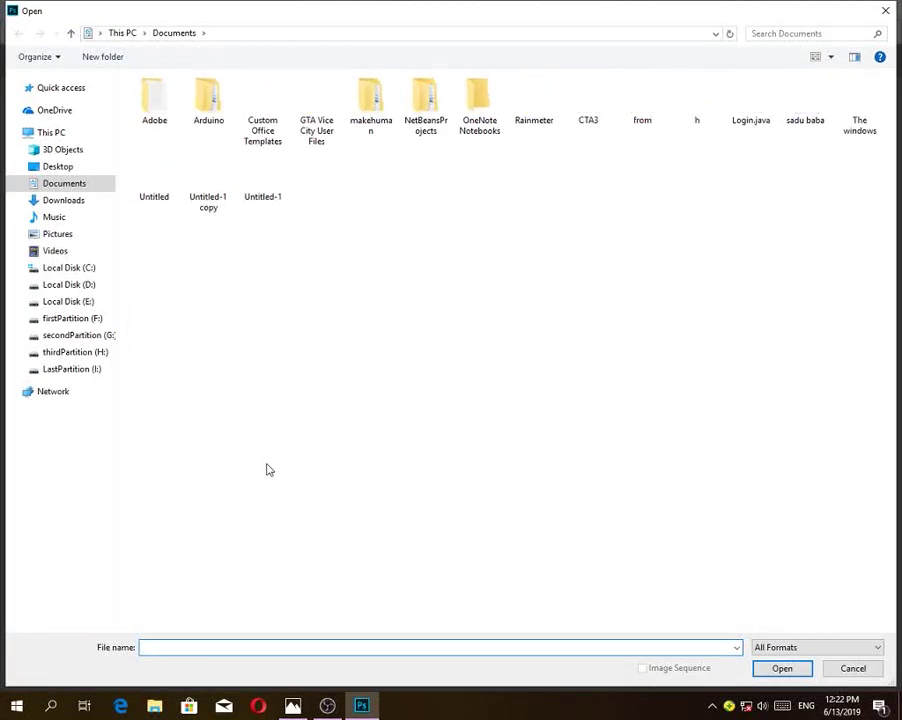
{"action": "scroll", "coordinate": [339, 432], "scroll_direction": "up", "scroll_amount": 2, "text": "ctrl"}
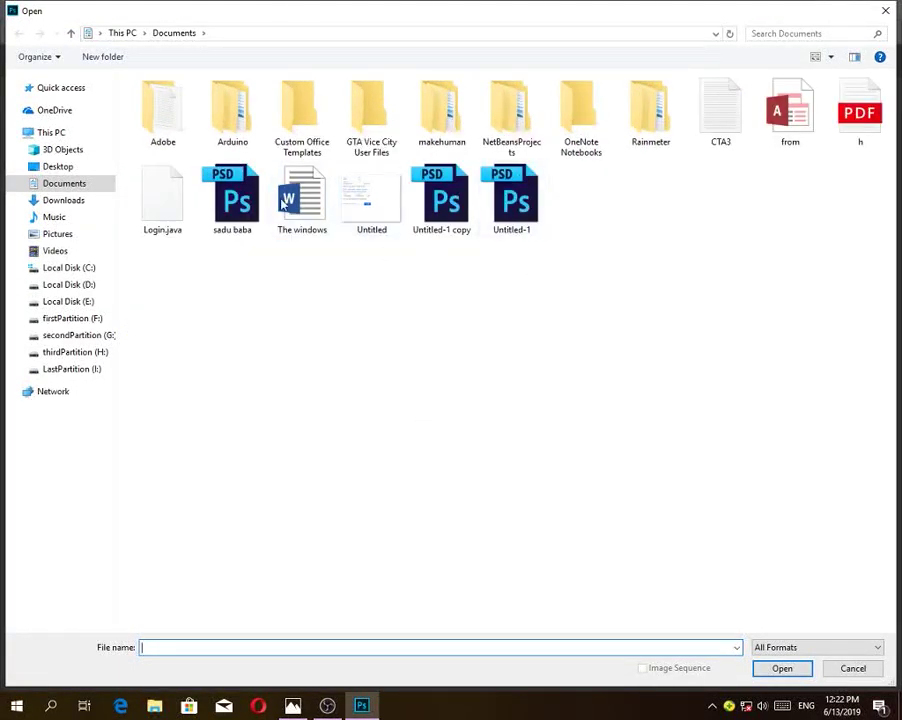
{"action": "left_click", "coordinate": [102, 301]}
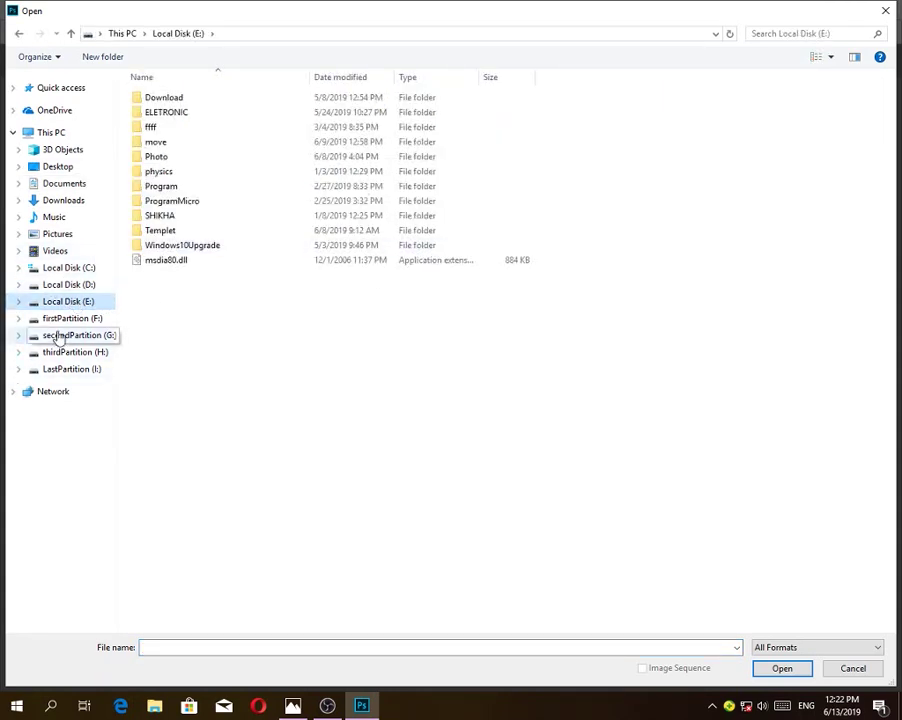
{"action": "left_click", "coordinate": [70, 285]}
{"action": "left_click", "coordinate": [55, 218]}
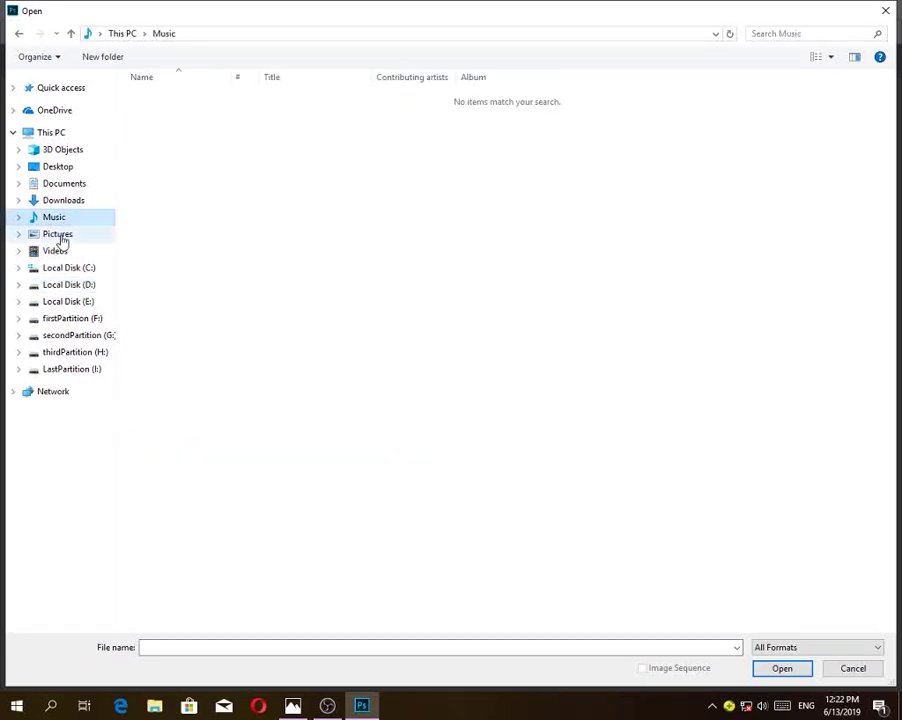
{"action": "left_click", "coordinate": [58, 235]}
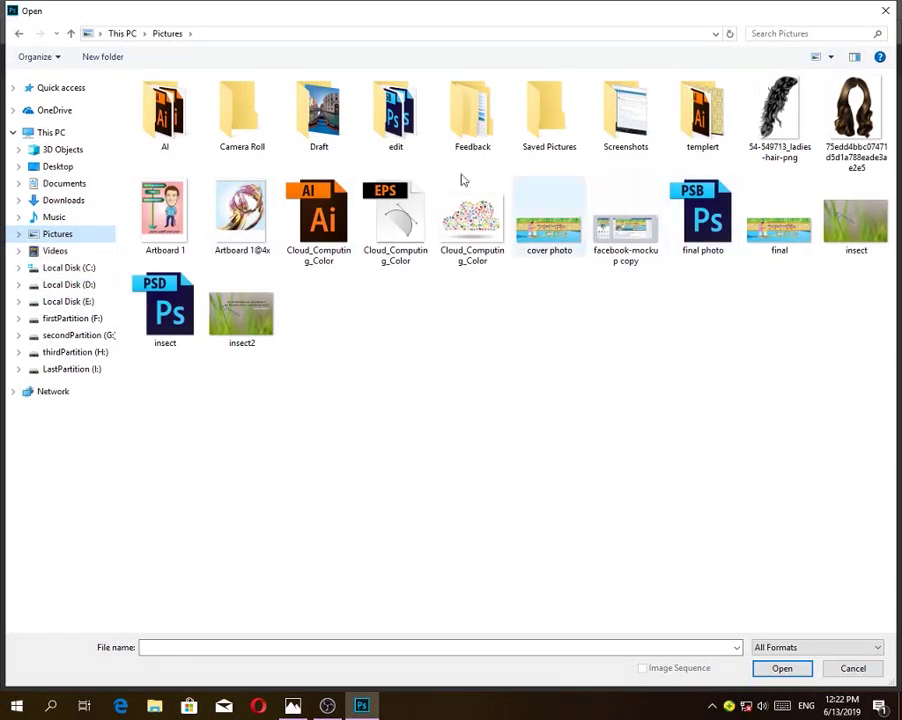
Open the waterfall image from the Pictures\Draft folder
{"action": "left_click", "coordinate": [340, 128]}
{"action": "double_click", "coordinate": [340, 128]}
{"action": "double_click", "coordinate": [196, 98]}
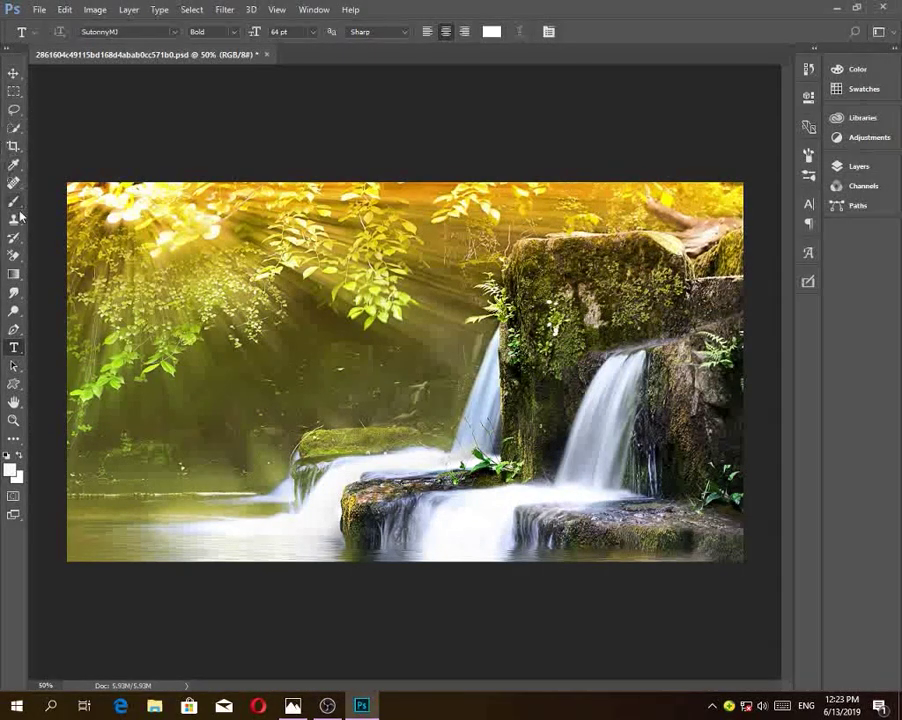
{"action": "mouse_move", "coordinate": [327, 706]}
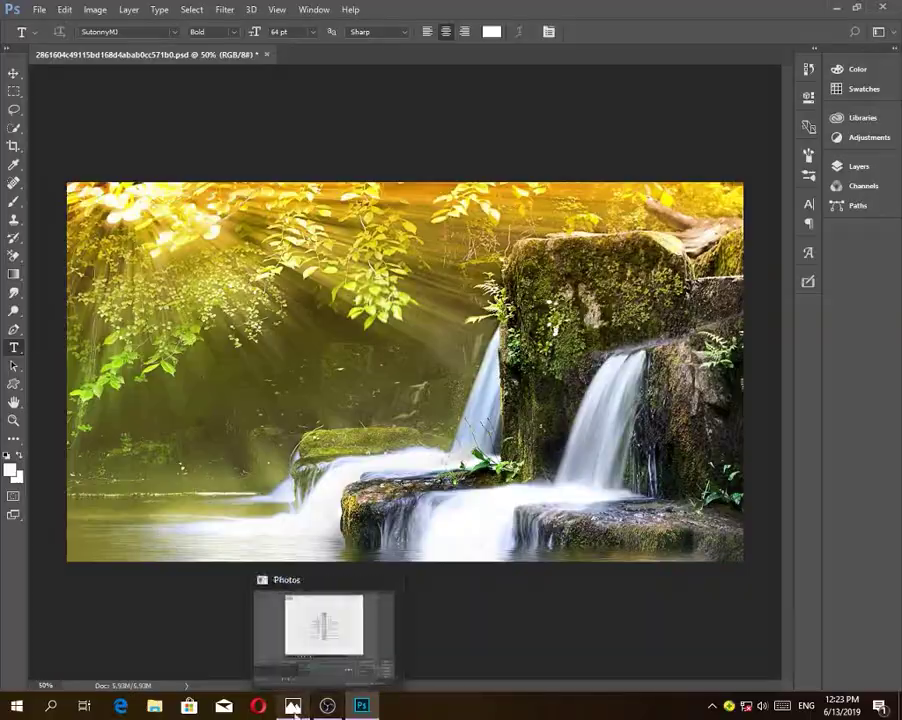
{"action": "left_click", "coordinate": [292, 706]}
{"action": "left_click", "coordinate": [355, 708]}
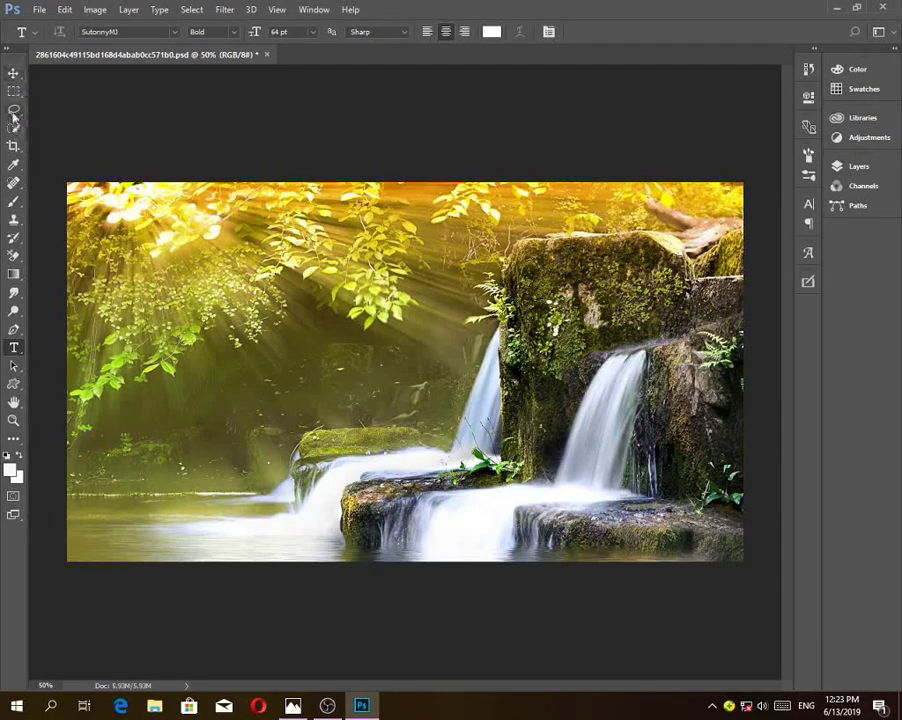
{"action": "left_click", "coordinate": [292, 706]}
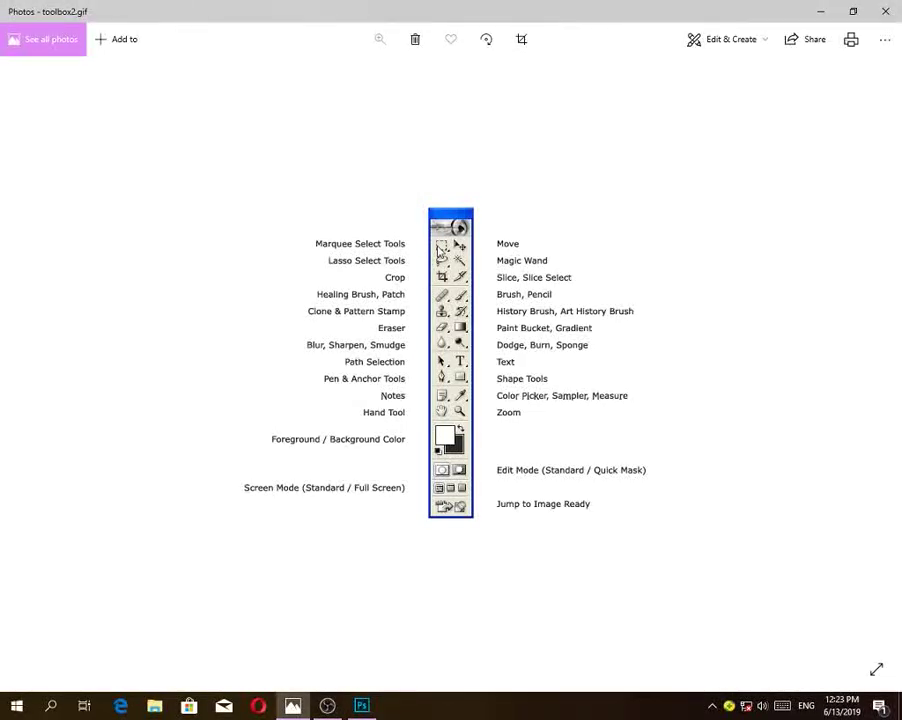
{"action": "left_click", "coordinate": [366, 707]}
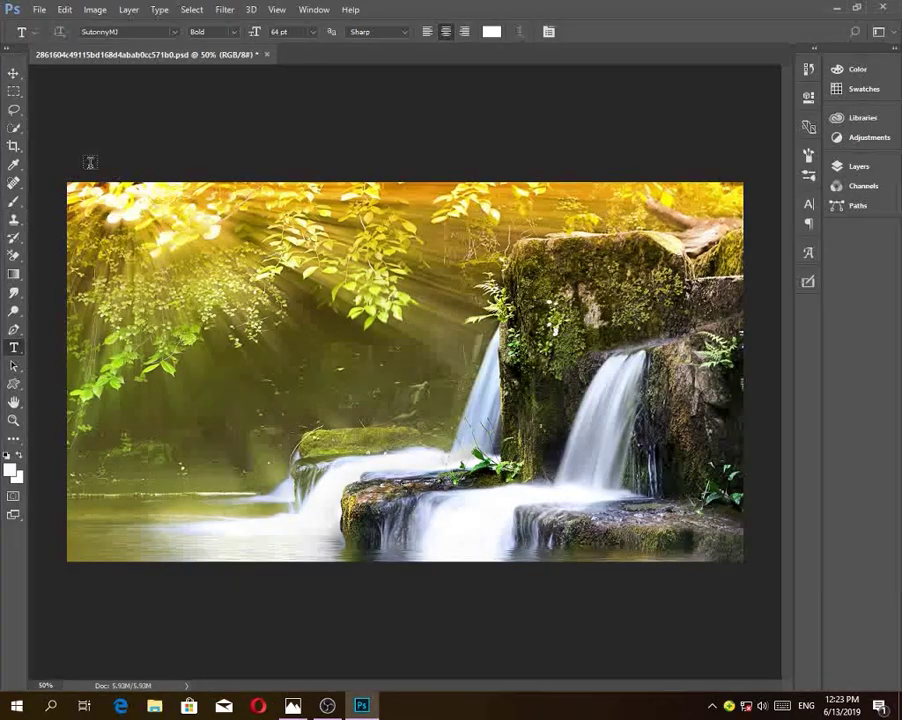
Select a rectangle around the central waterfall and move it up and right
{"action": "left_click", "coordinate": [13, 92]}
{"action": "left_click_drag", "start_coordinate": [284, 290], "coordinate": [578, 457]}
{"action": "left_click", "coordinate": [13, 74]}
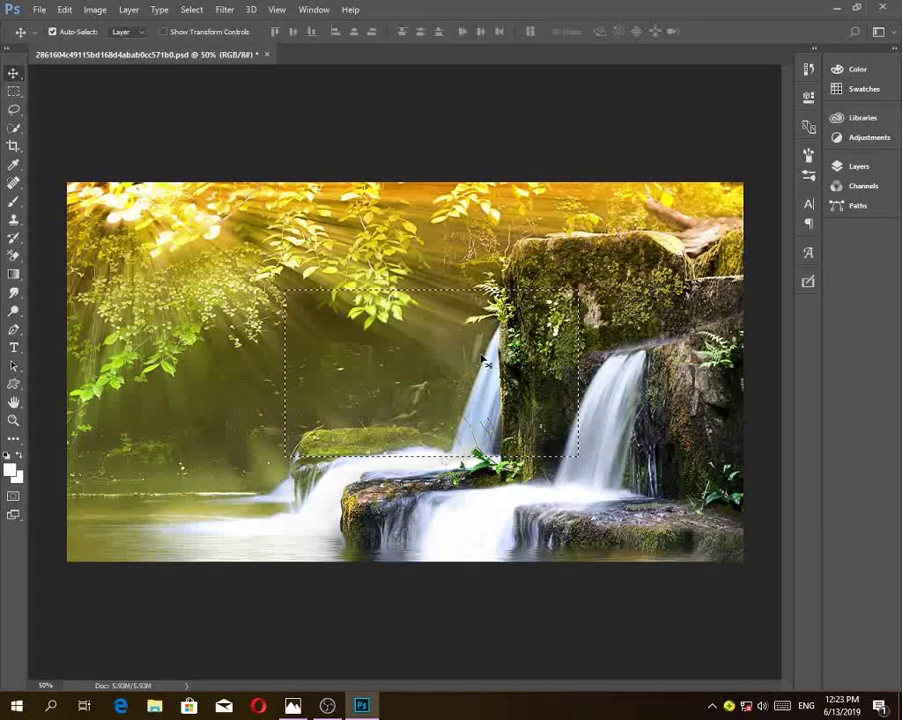
{"action": "left_click_drag", "start_coordinate": [413, 392], "coordinate": [535, 379]}
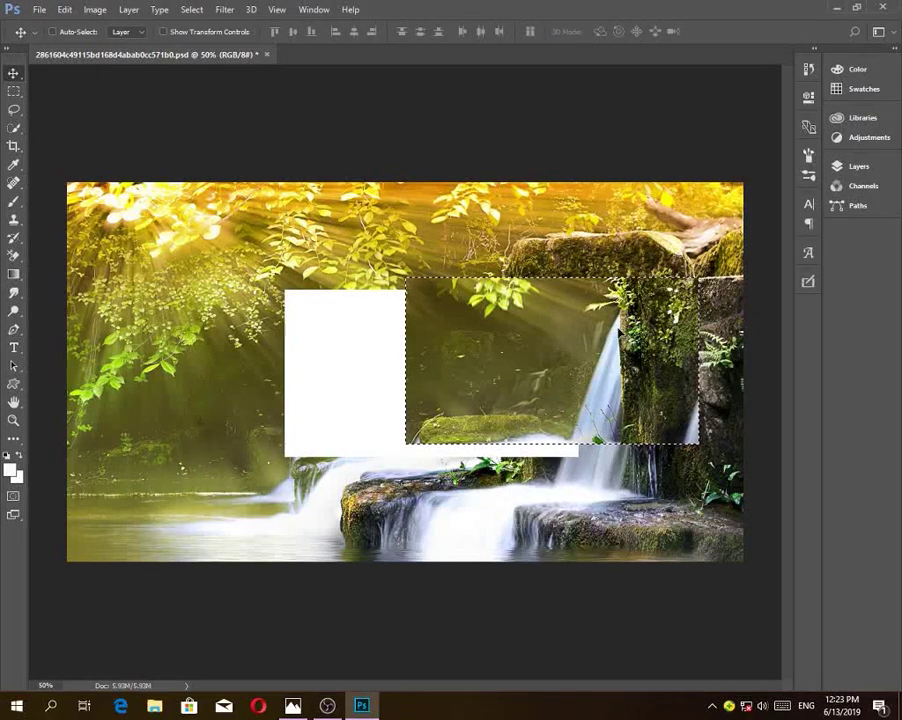
Undo the move, clear the selection, and reselect the Rectangular Marquee tool
{"action": "key", "text": "ctrl+z"}
{"action": "key", "text": "ctrl+d"}
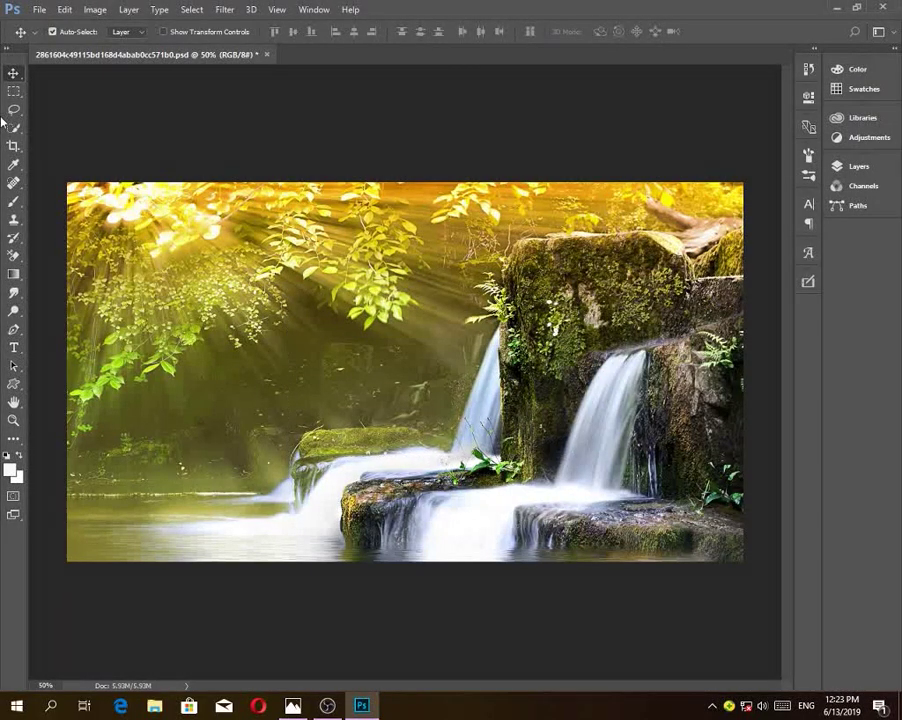
{"action": "left_click", "coordinate": [15, 92]}
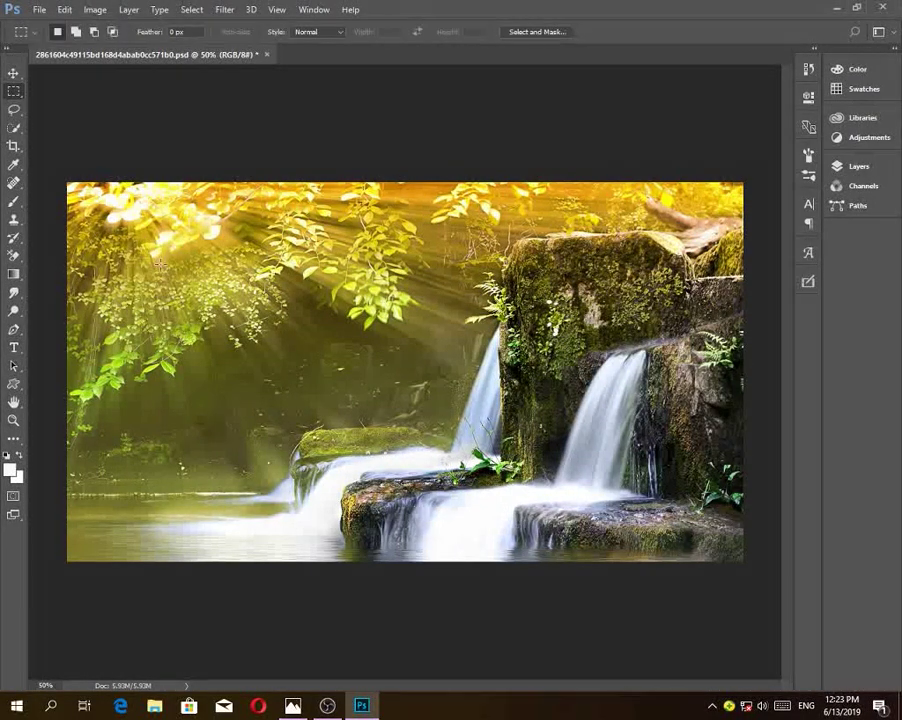
{"action": "right_click", "coordinate": [12, 93]}
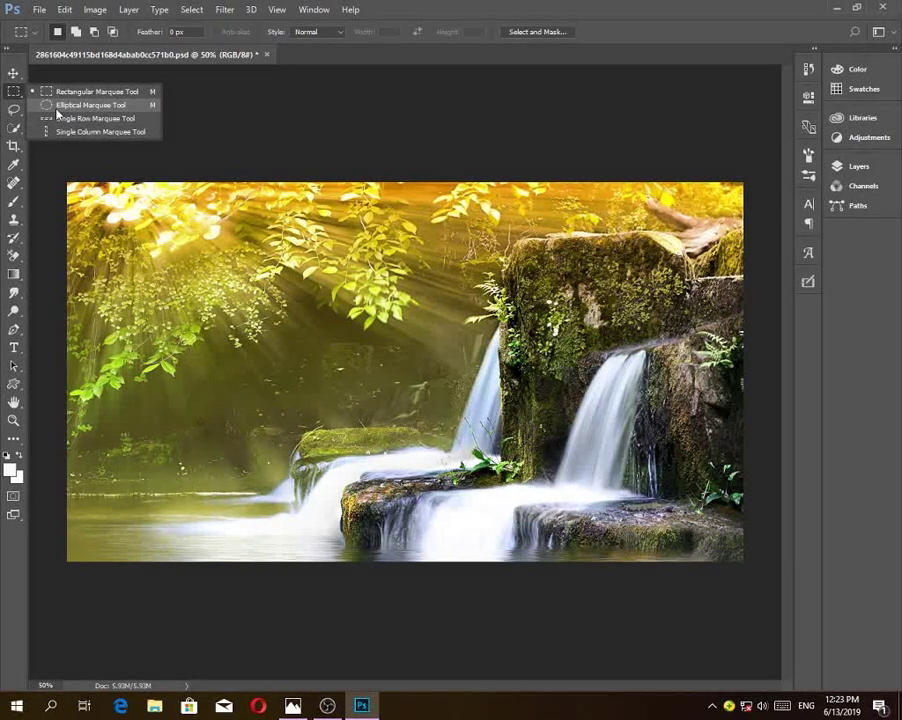
{"action": "left_click", "coordinate": [85, 105]}
{"action": "left_click_drag", "start_coordinate": [305, 285], "coordinate": [555, 495]}
{"action": "left_click_drag", "start_coordinate": [467, 397], "coordinate": [410, 355]}
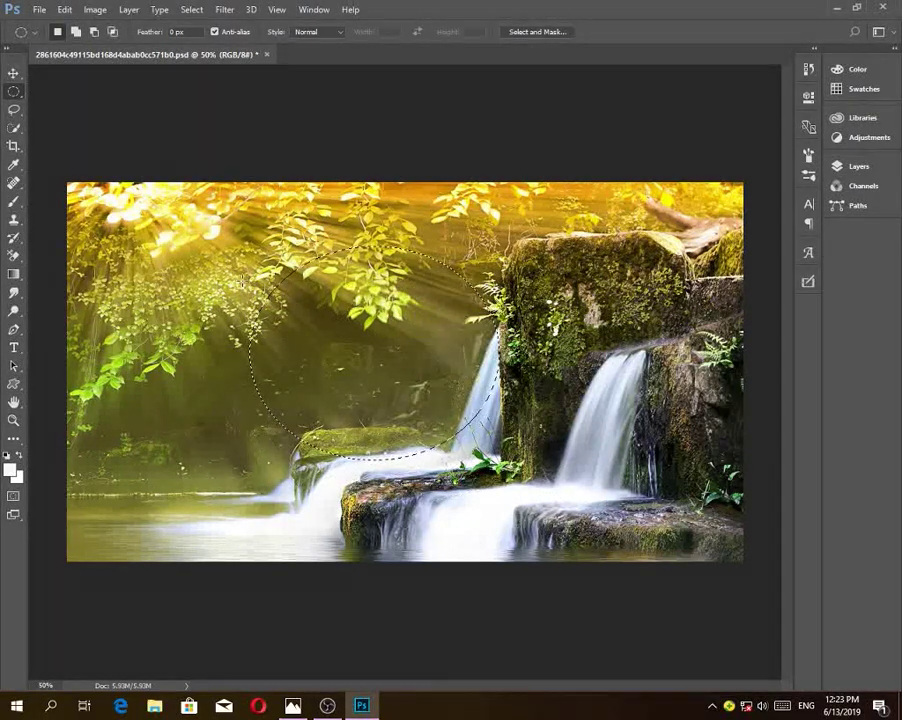
{"action": "right_click", "coordinate": [12, 93]}
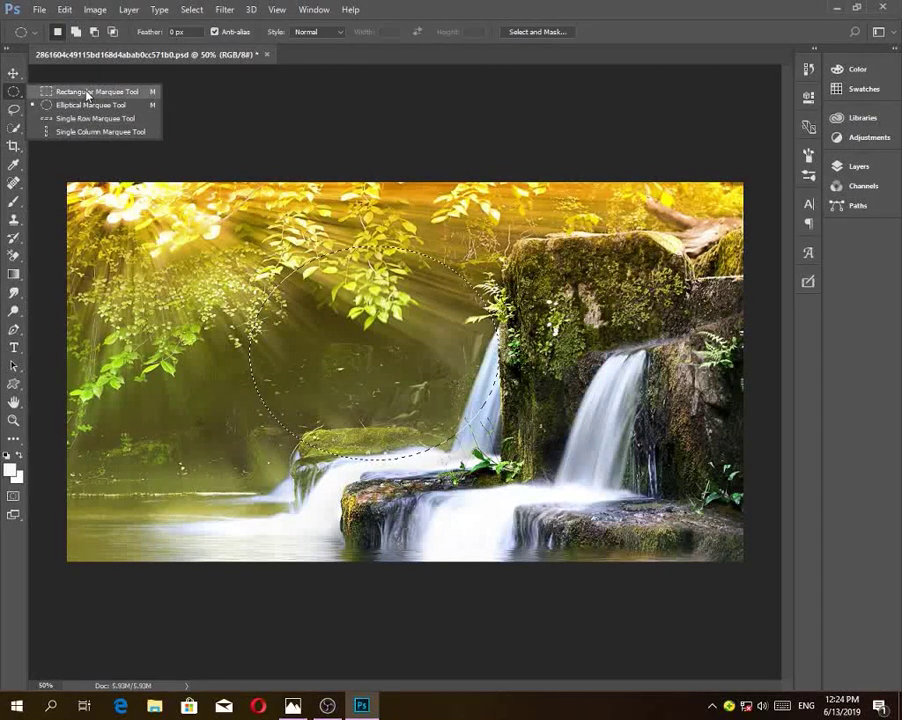
{"action": "left_click", "coordinate": [64, 91]}
{"action": "left_click_drag", "start_coordinate": [247, 260], "coordinate": [530, 425]}
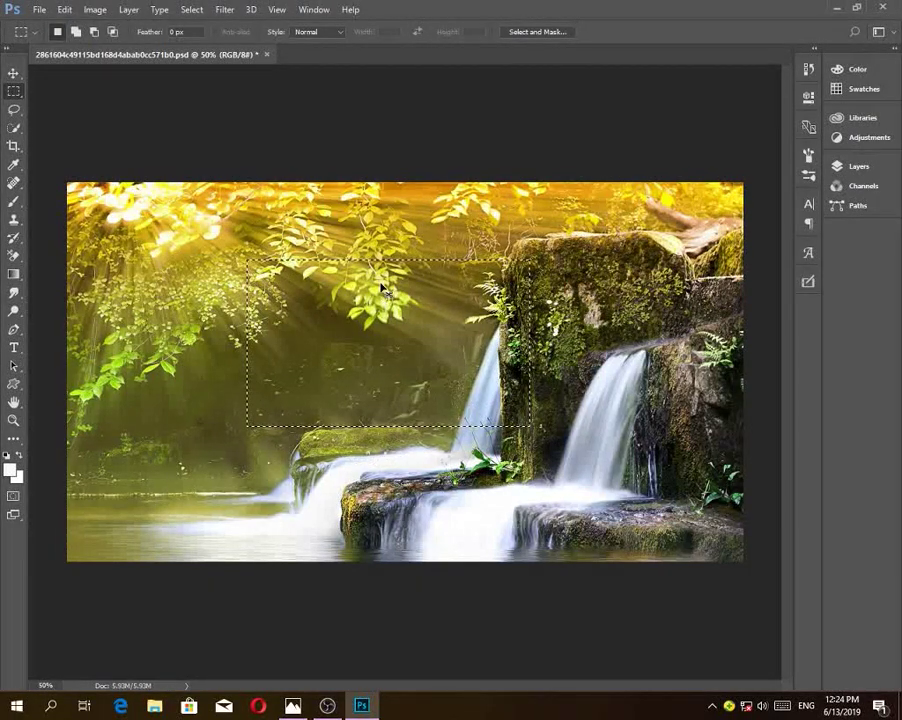
{"action": "left_click", "coordinate": [95, 143]}
Draw a freehand Lasso selection around the shady area left of the waterfall
{"action": "left_click", "coordinate": [7, 114]}
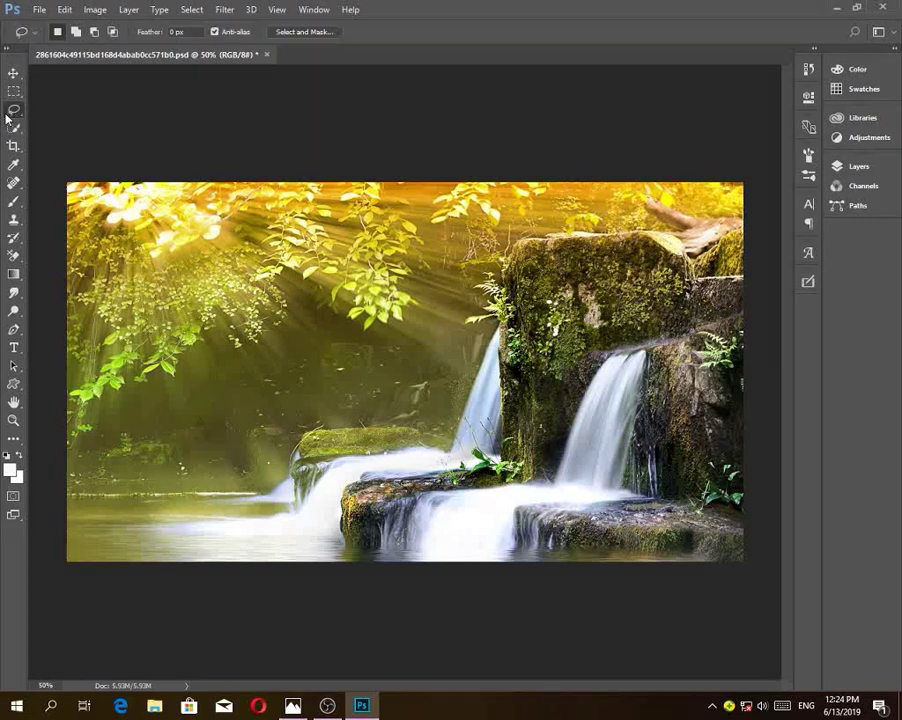
{"action": "right_click", "coordinate": [7, 114]}
{"action": "left_click", "coordinate": [70, 110]}
{"action": "mouse_move", "coordinate": [474, 379]}
{"action": "left_mouse_down"}
{"action": "mouse_move", "coordinate": [381, 410]}
{"action": "mouse_move", "coordinate": [273, 364]}
{"action": "mouse_move", "coordinate": [192, 309]}
{"action": "mouse_move", "coordinate": [230, 315]}
{"action": "left_mouse_up"}
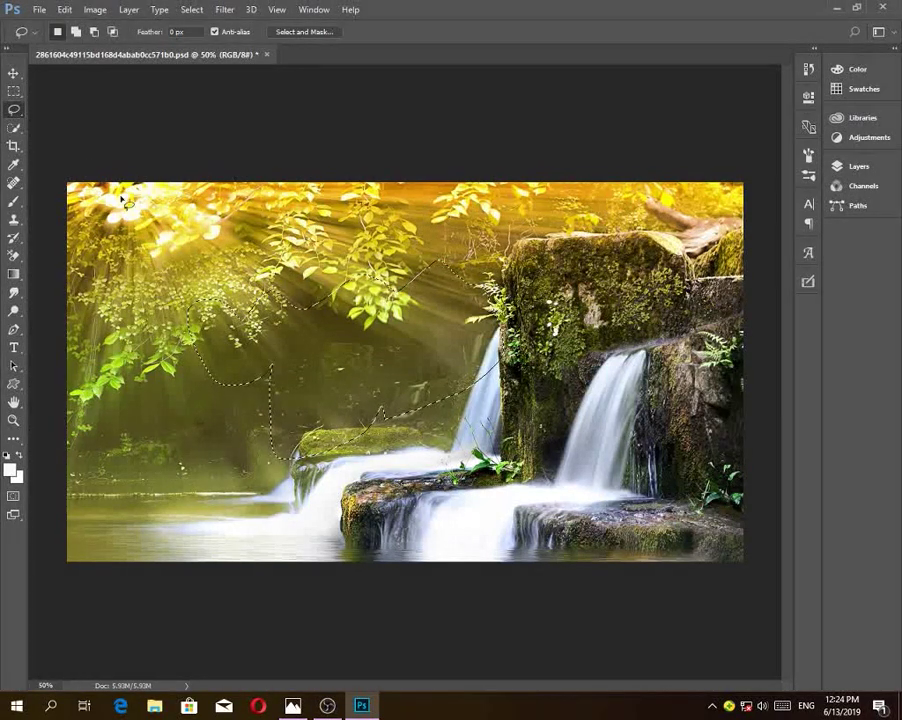
Move the lassoed pixels right and down, then undo the move
{"action": "left_click", "coordinate": [13, 72]}
{"action": "mouse_move", "coordinate": [419, 378]}
{"action": "left_mouse_down"}
{"action": "mouse_move", "coordinate": [368, 400]}
{"action": "mouse_move", "coordinate": [625, 390]}
{"action": "mouse_move", "coordinate": [578, 430]}
{"action": "left_mouse_up"}
{"action": "key", "text": "ctrl+z"}
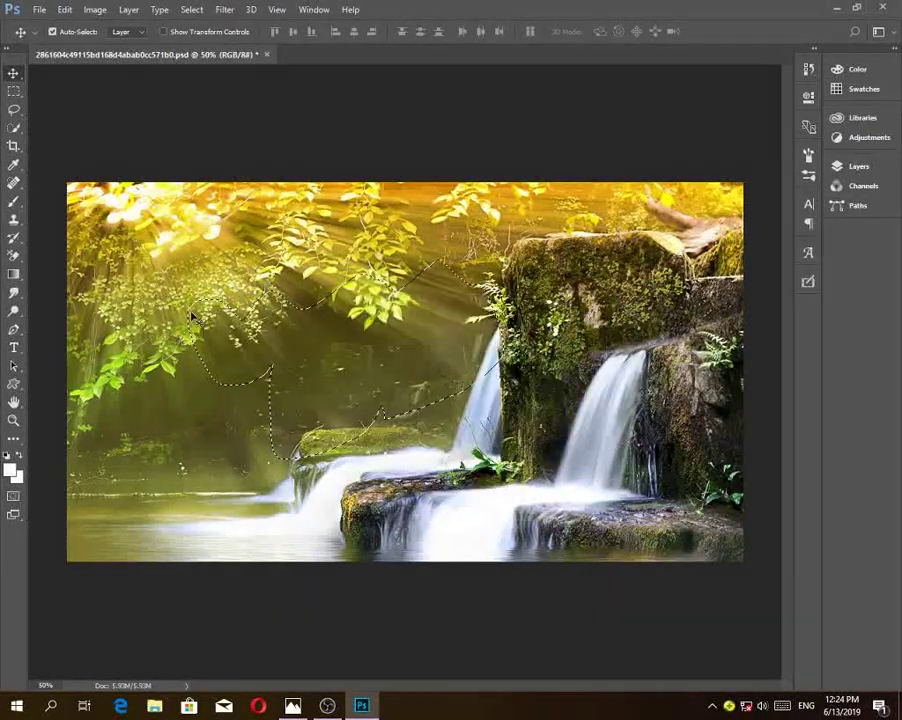
Check the toolbox chart in Photos, then swap colours to make black the foreground
{"action": "mouse_move", "coordinate": [298, 711]}
{"action": "left_click", "coordinate": [320, 640]}
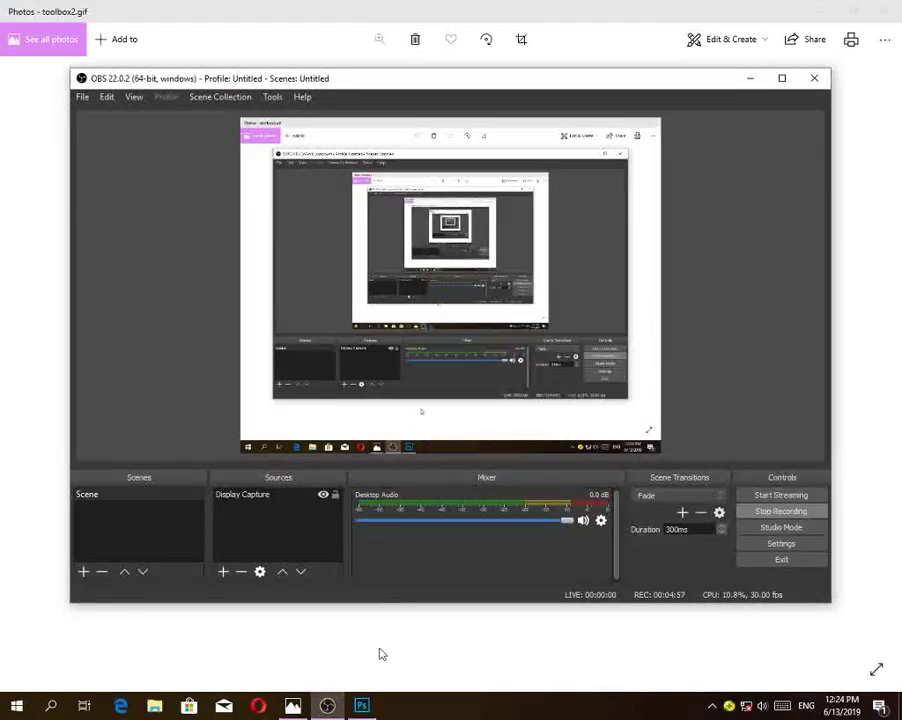
{"action": "left_click", "coordinate": [363, 704]}
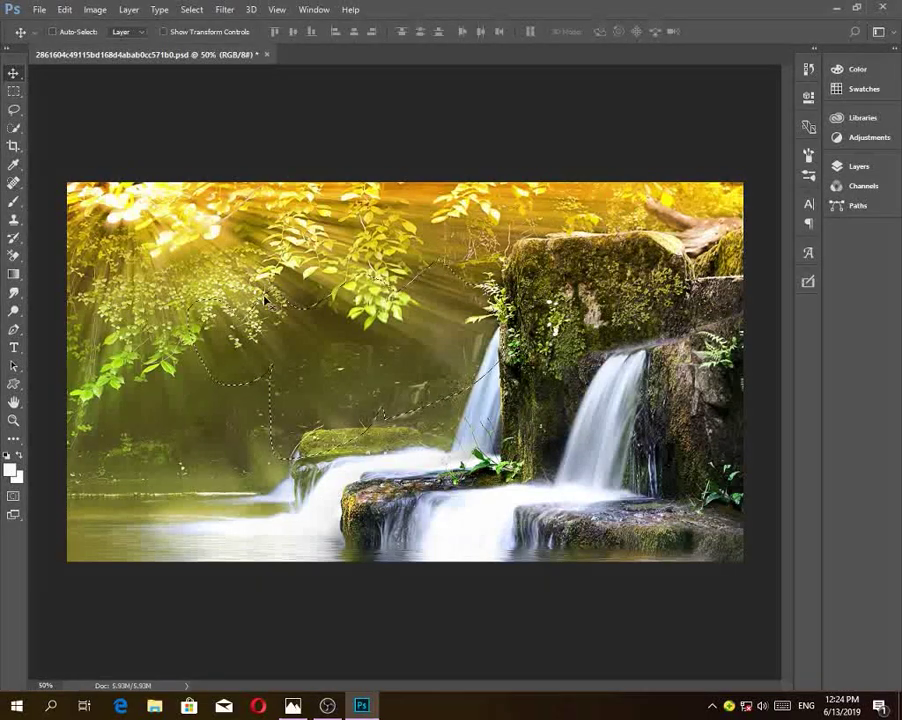
{"action": "key", "text": "x"}
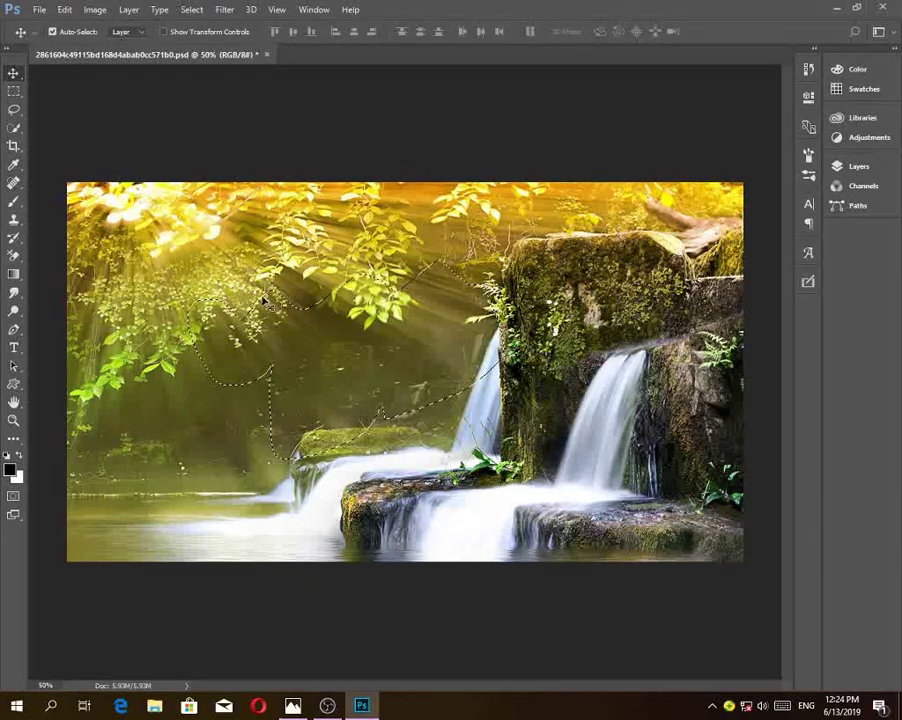
Deselect, zoom out and pan the photo back to centre, then switch to the Crop tool
{"action": "left_click", "coordinate": [14, 129]}
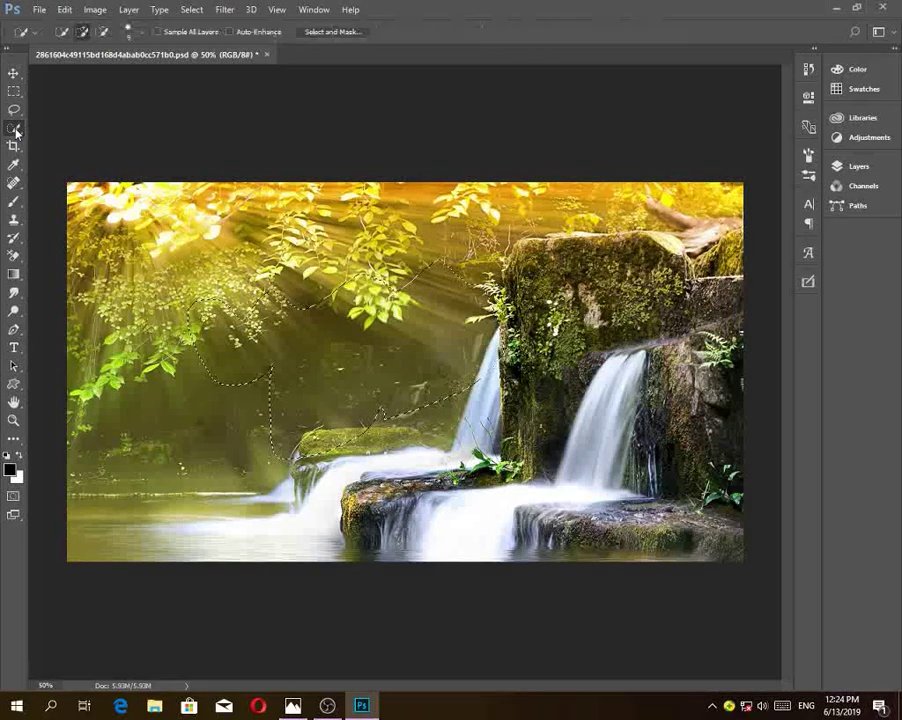
{"action": "key", "text": "ctrl+d"}
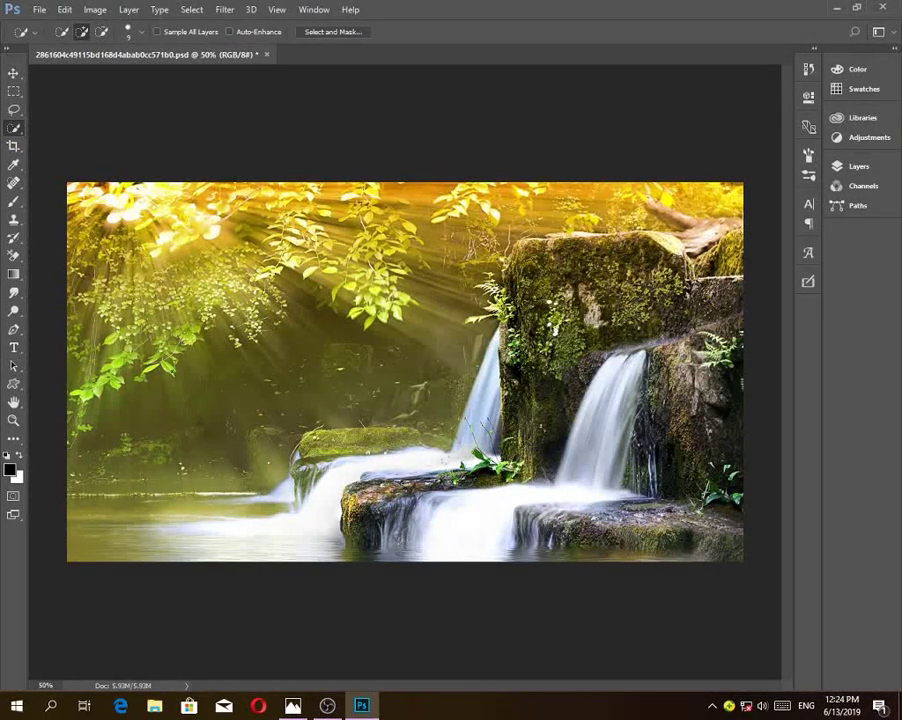
{"action": "scroll", "coordinate": [175, 372], "scroll_direction": "up", "scroll_amount": 5}
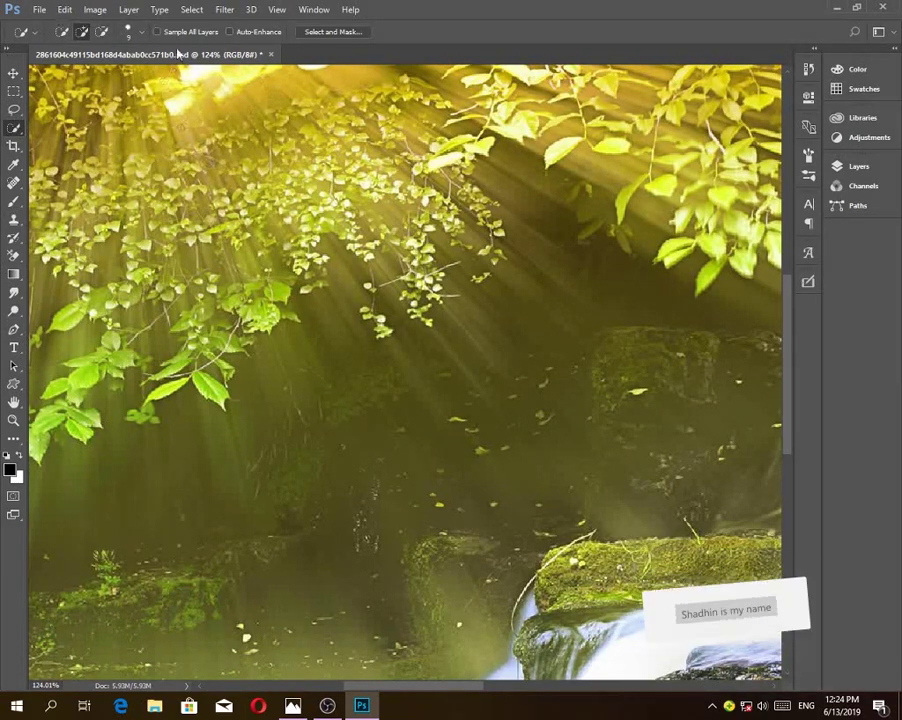
{"action": "key", "text": "ctrl+minus"}
{"action": "key", "text": "ctrl+minus"}
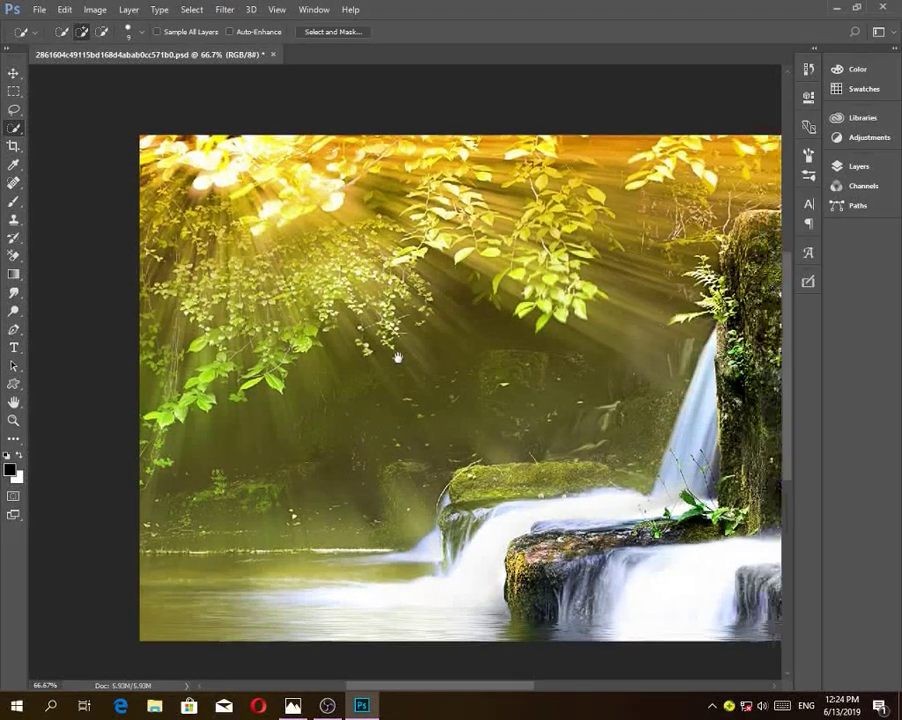
{"action": "left_click_drag", "start_coordinate": [398, 357], "coordinate": [293, 336]}
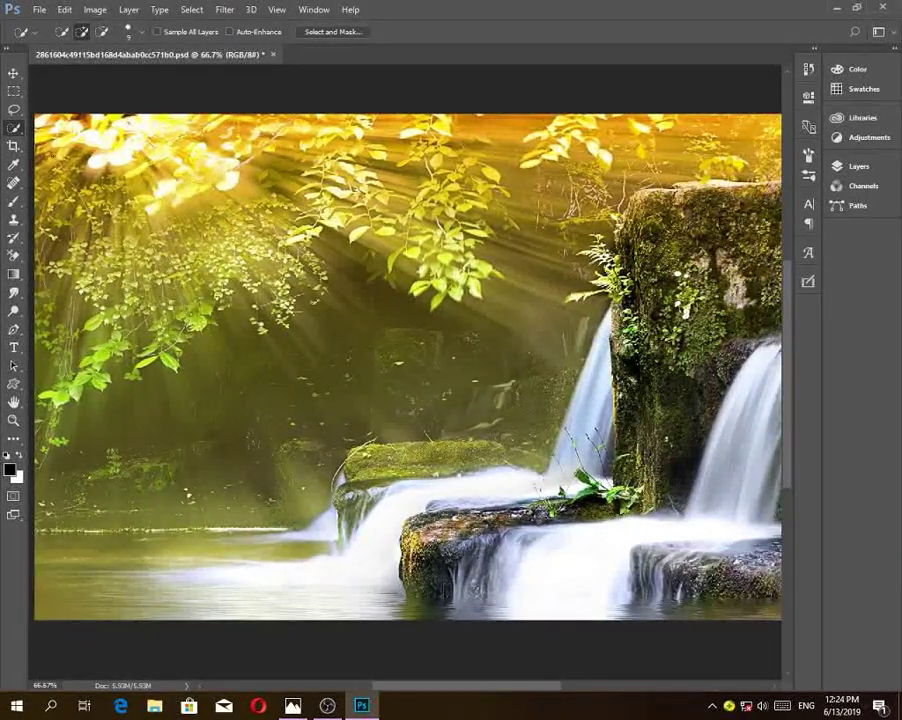
{"action": "key", "text": "c"}
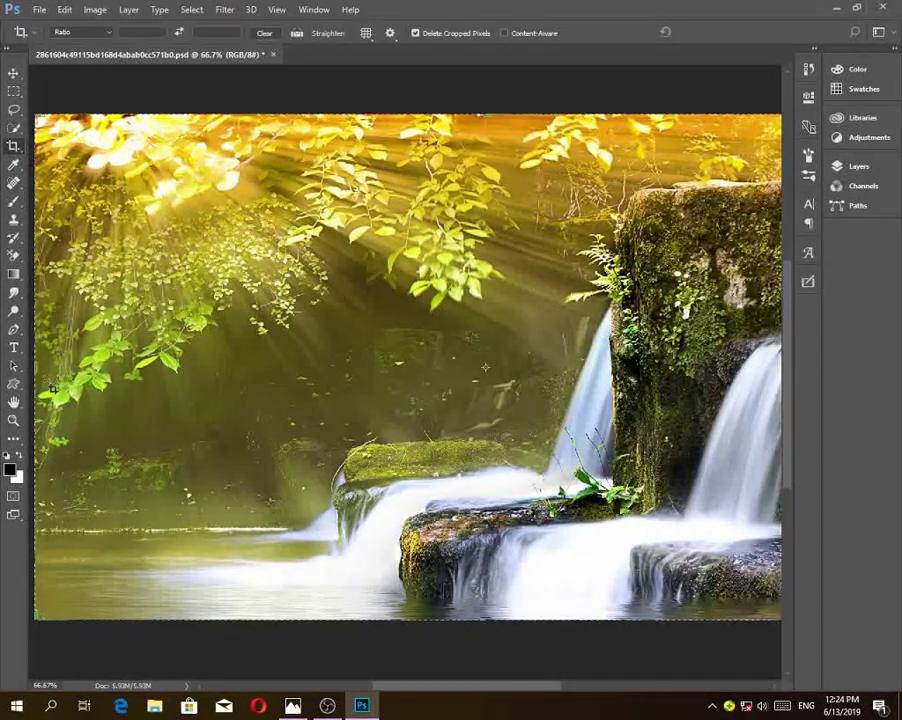
{"action": "left_click_drag", "start_coordinate": [36, 265], "coordinate": [253, 397]}
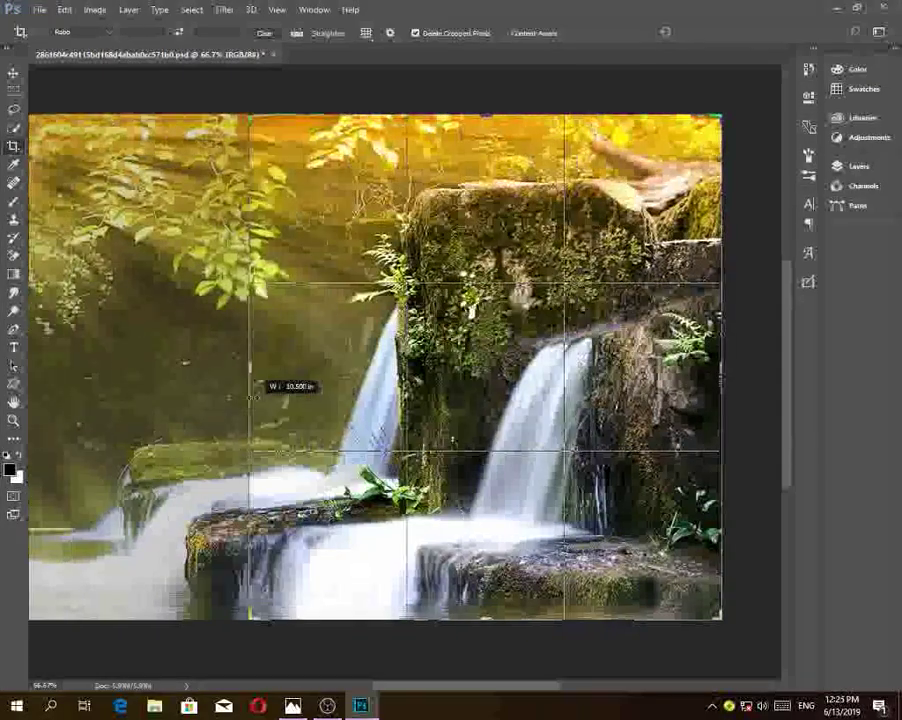
{"action": "left_click_drag", "start_coordinate": [487, 117], "coordinate": [520, 228]}
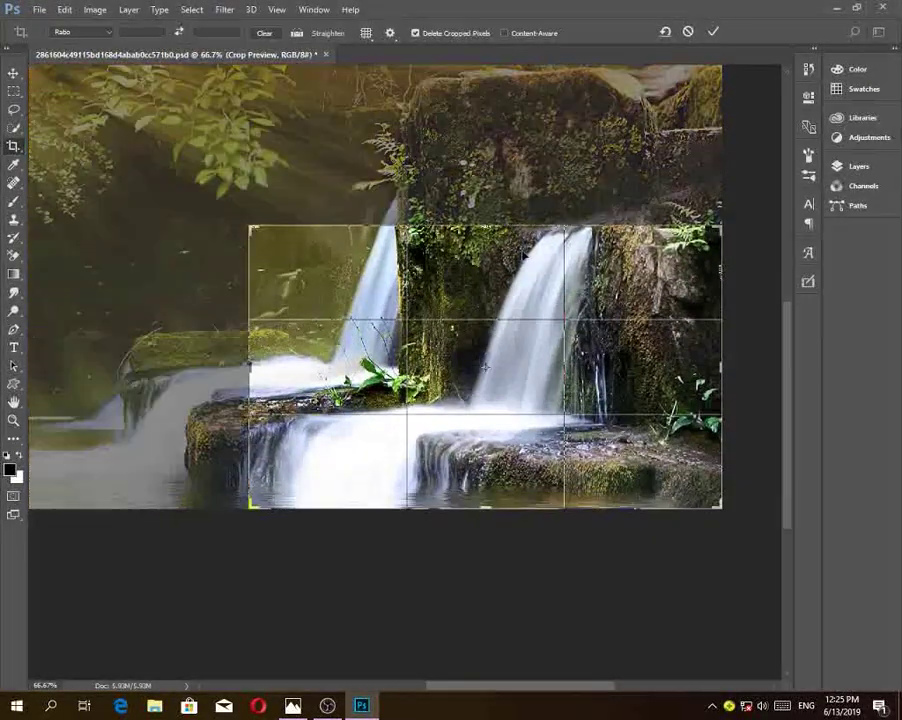
{"action": "left_click", "coordinate": [712, 32]}
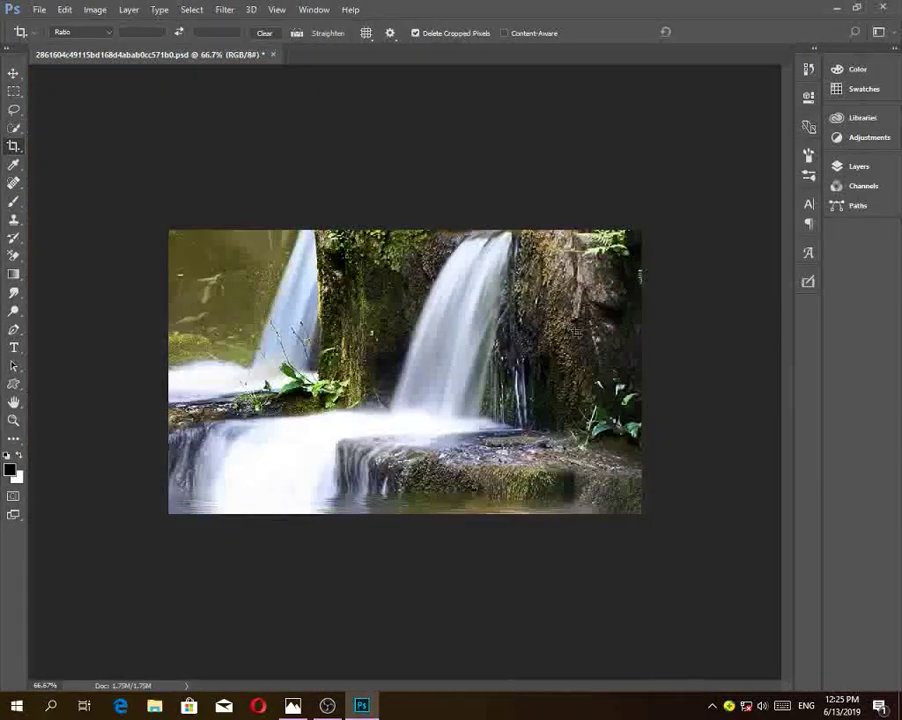
{"action": "key", "text": "ctrl+z"}
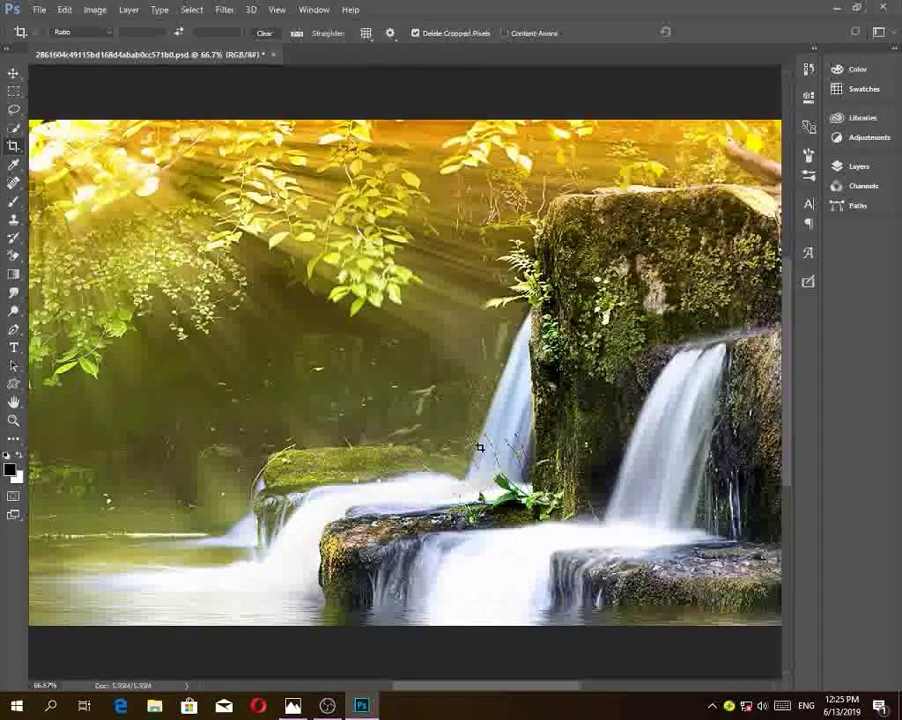
{"action": "key", "text": "ctrl+z"}
{"action": "left_click", "coordinate": [19, 163]}
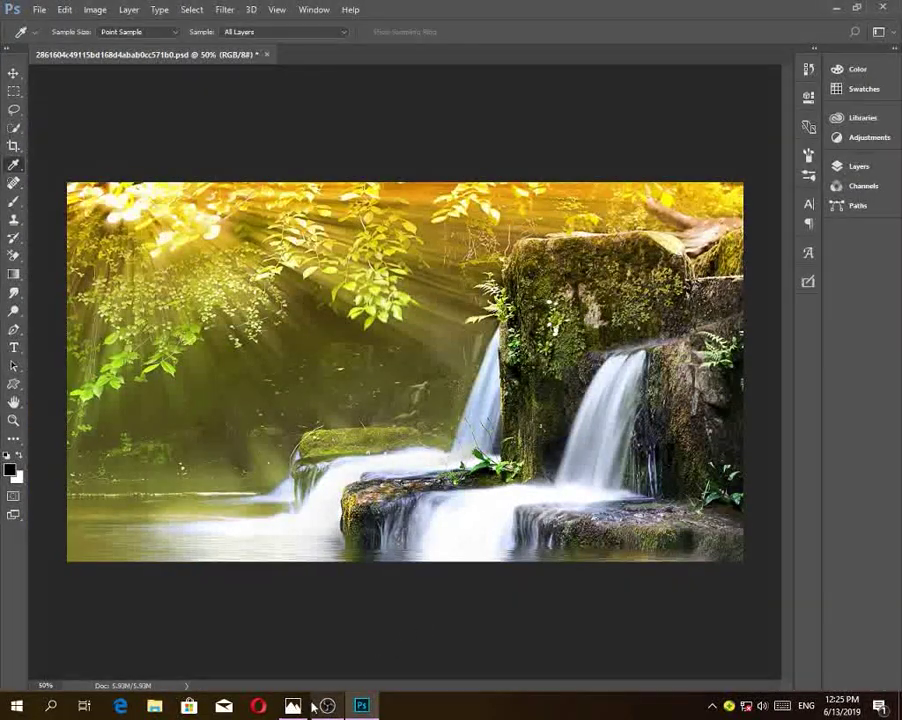
{"action": "left_click", "coordinate": [359, 598]}
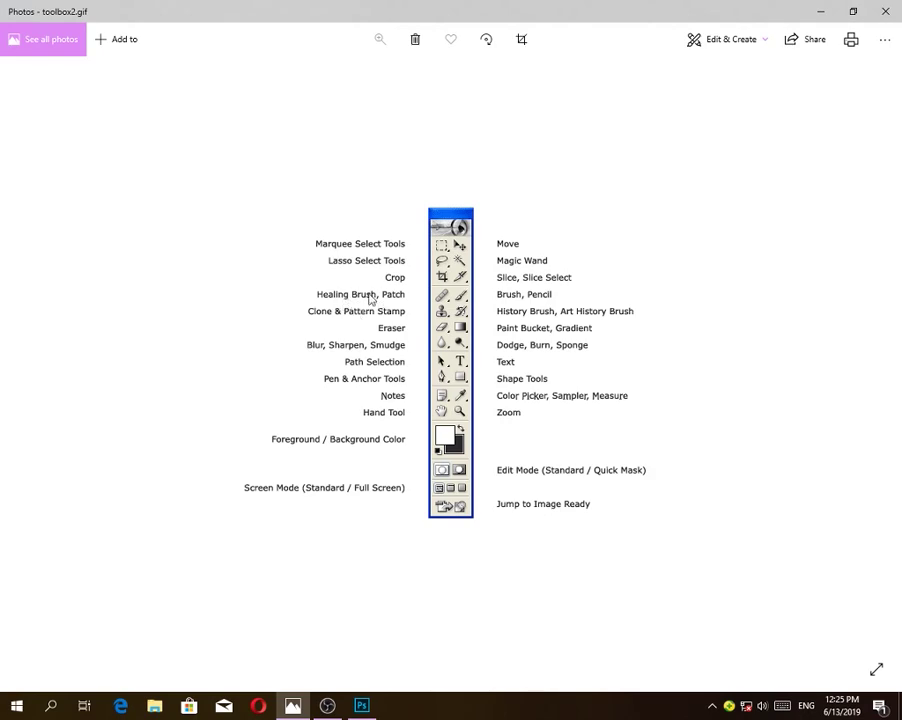
{"action": "mouse_move", "coordinate": [361, 706]}
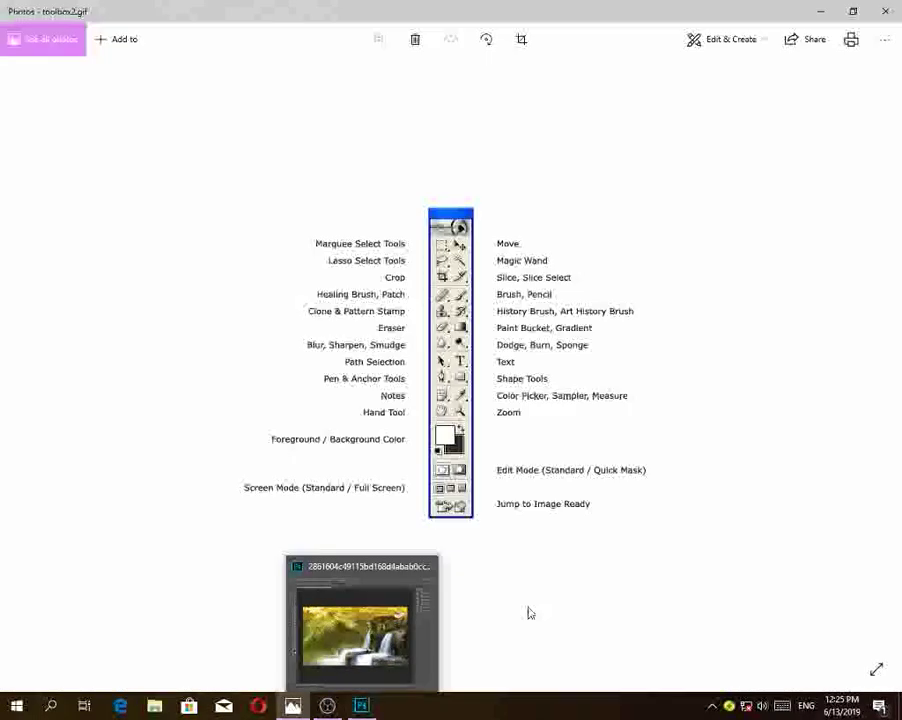
Return to the Photoshop document and select the Healing Brush tool
{"action": "left_click", "coordinate": [360, 630]}
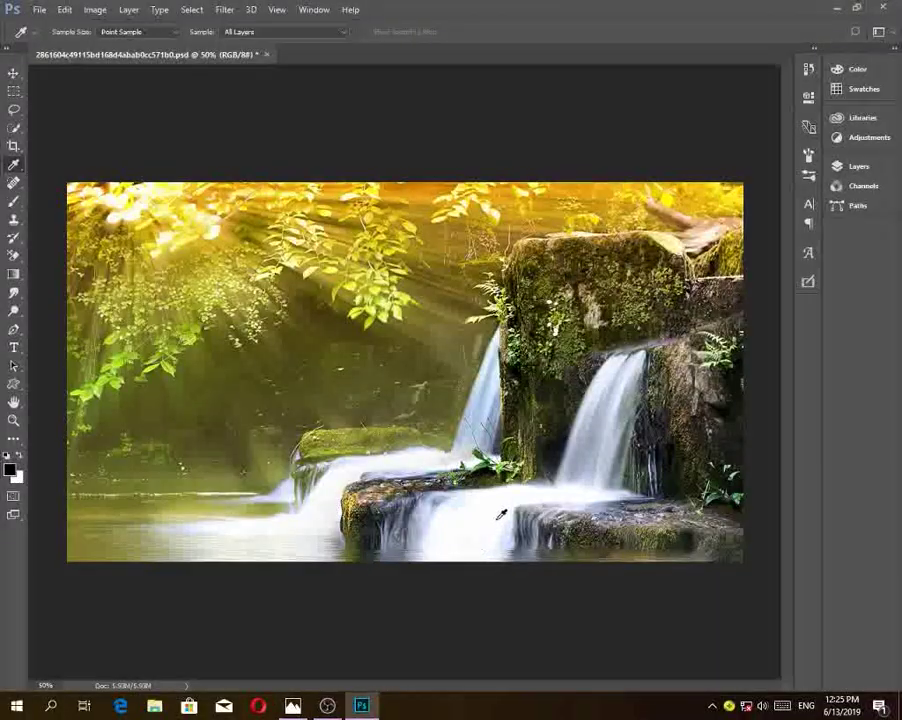
{"action": "left_click", "coordinate": [12, 184]}
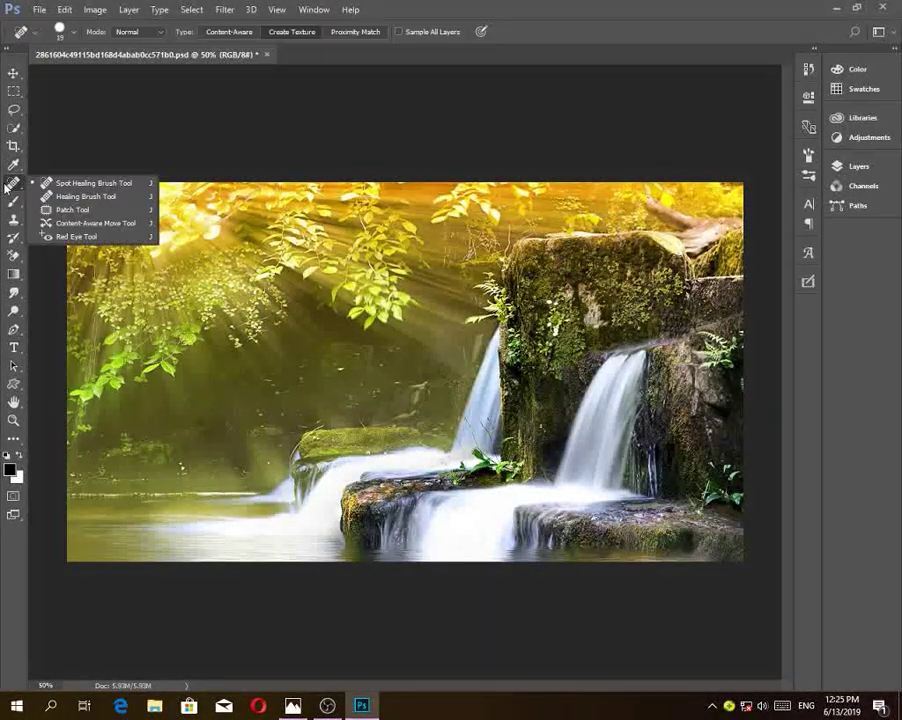
{"action": "left_click", "coordinate": [70, 195]}
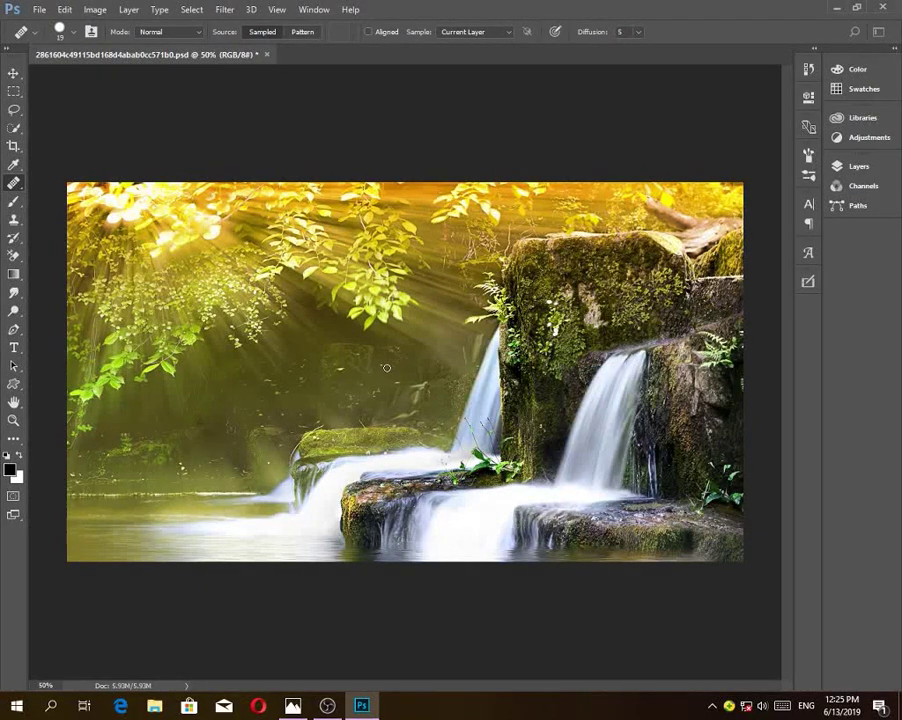
{"action": "left_click", "coordinate": [13, 184]}
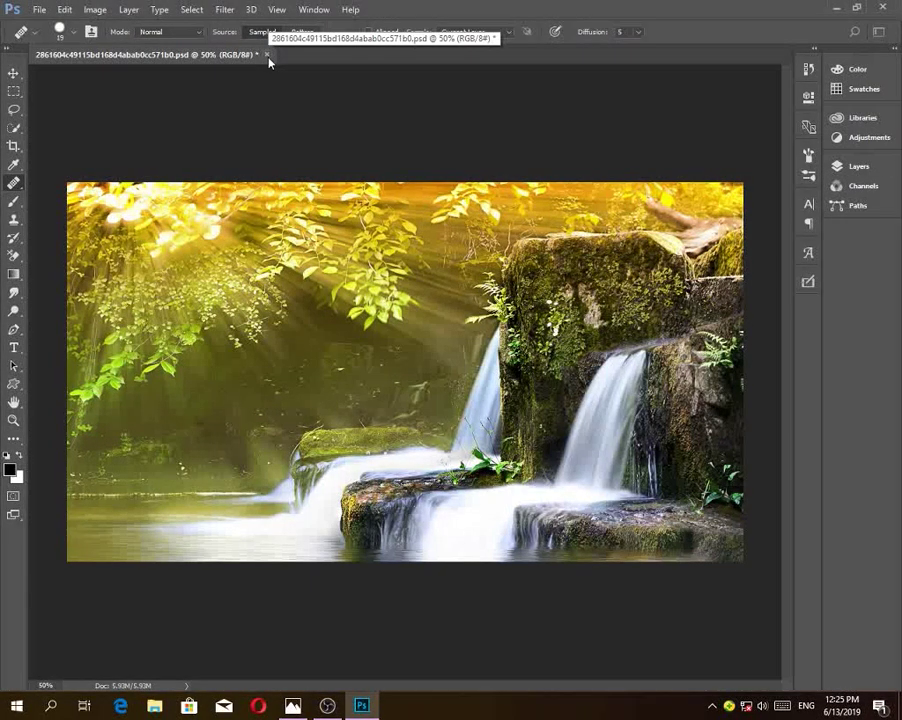
Glance at the toolbox chart, then press Ctrl+O and go up from Draft to Pictures
{"action": "left_click", "coordinate": [292, 706]}
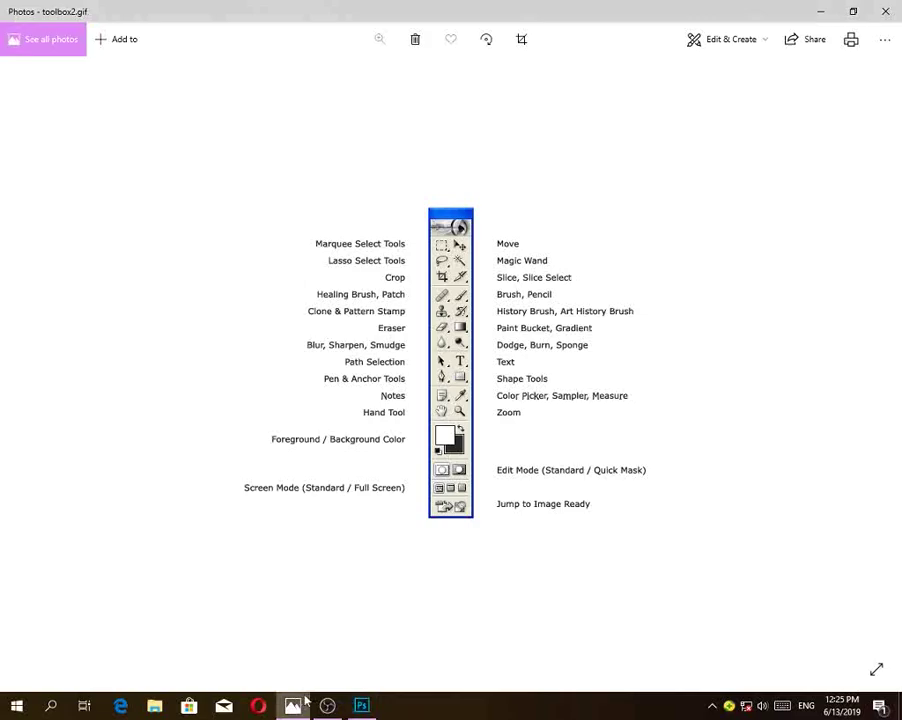
{"action": "left_click", "coordinate": [361, 706]}
{"action": "key", "text": "ctrl+o"}
{"action": "left_click", "coordinate": [158, 33]}
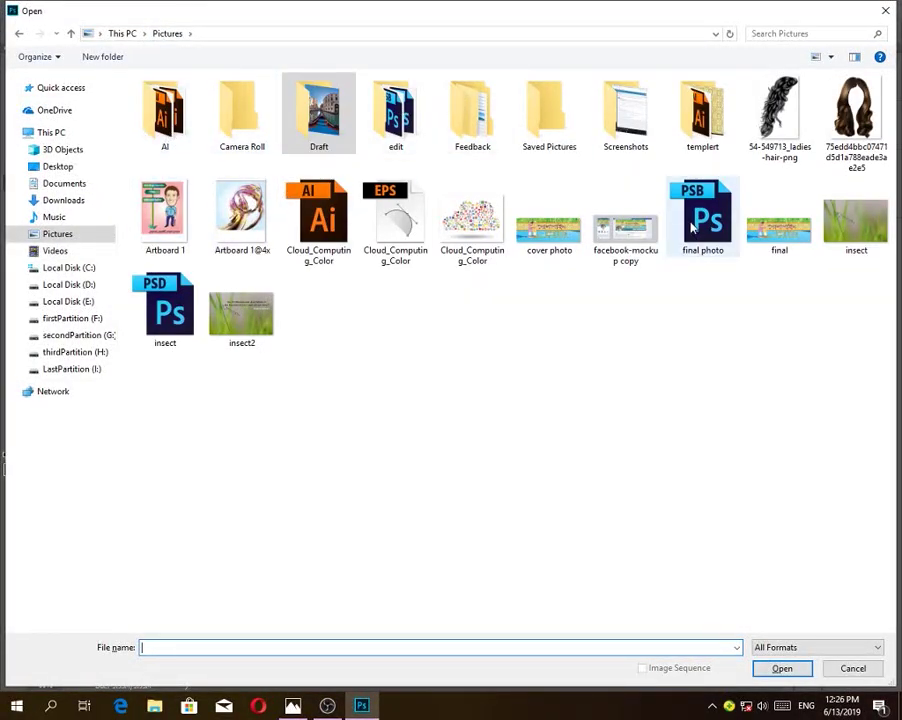
Cancel Open, close the waterfall image without saving, and open face cut.psd from Recent
{"action": "left_click", "coordinate": [851, 667]}
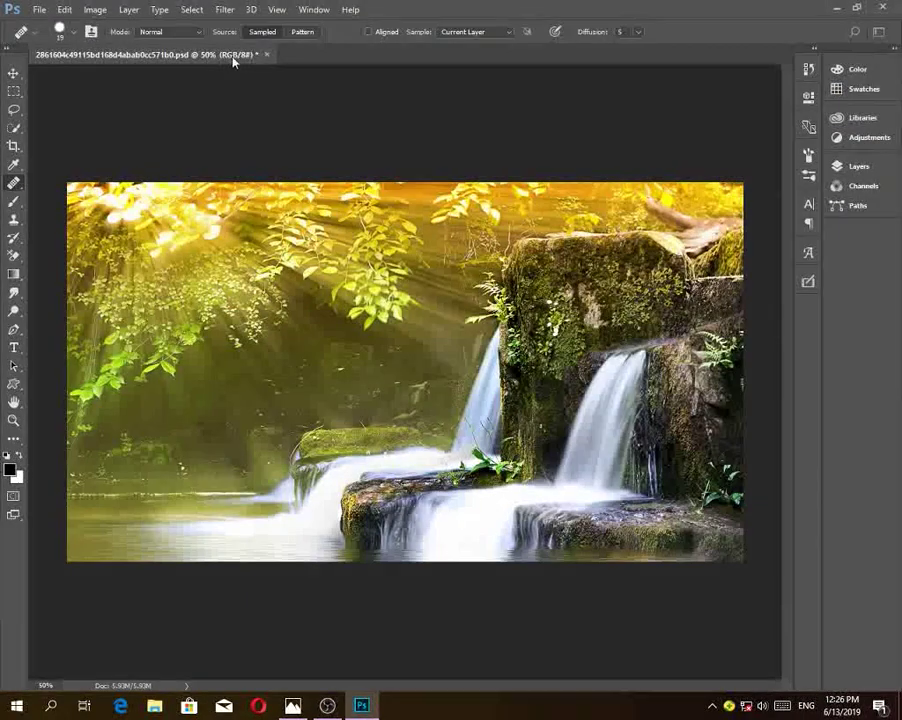
{"action": "left_click", "coordinate": [268, 54]}
{"action": "left_click", "coordinate": [478, 275]}
{"action": "left_click", "coordinate": [407, 255]}
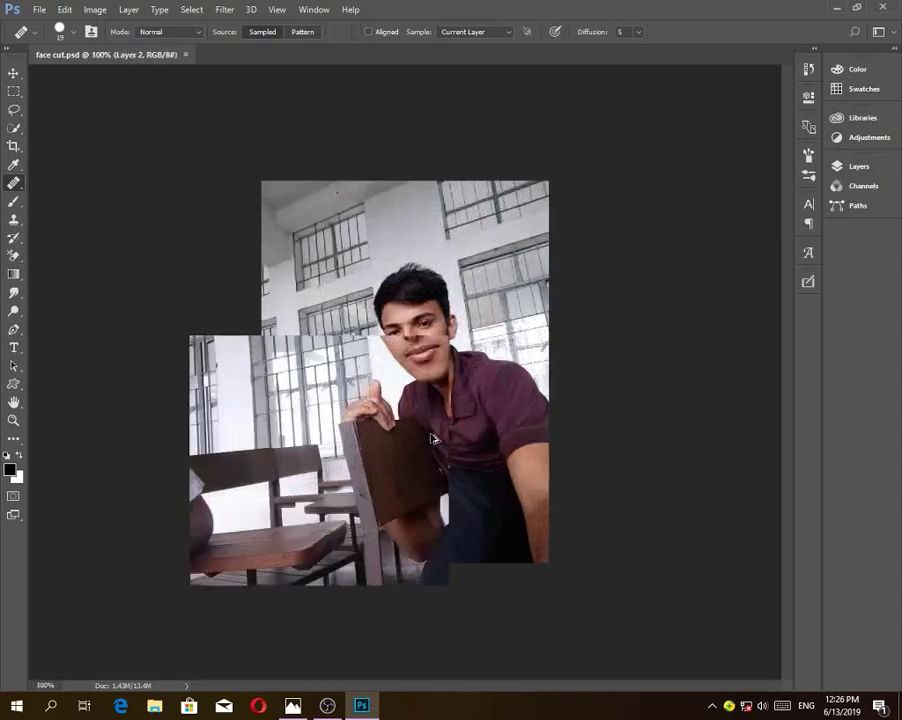
Zoom in on the face and shrink the healing brush to size 9
{"action": "key", "text": "ctrl+plus"}
{"action": "key", "text": "ctrl+plus"}
{"action": "key", "text": "ctrl+plus"}
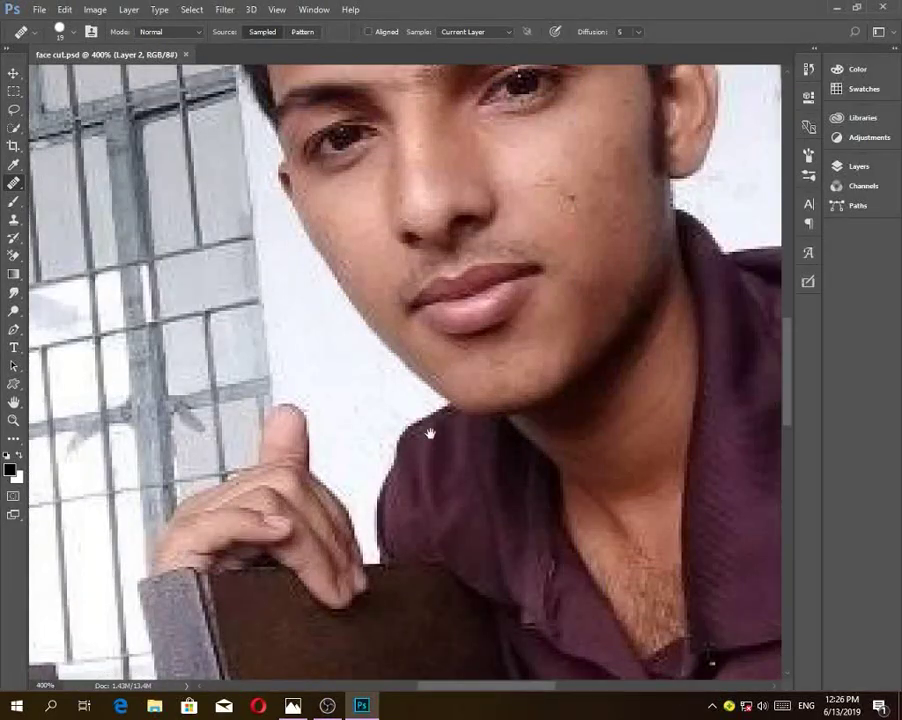
{"action": "left_click_drag", "start_coordinate": [430, 430], "coordinate": [467, 536]}
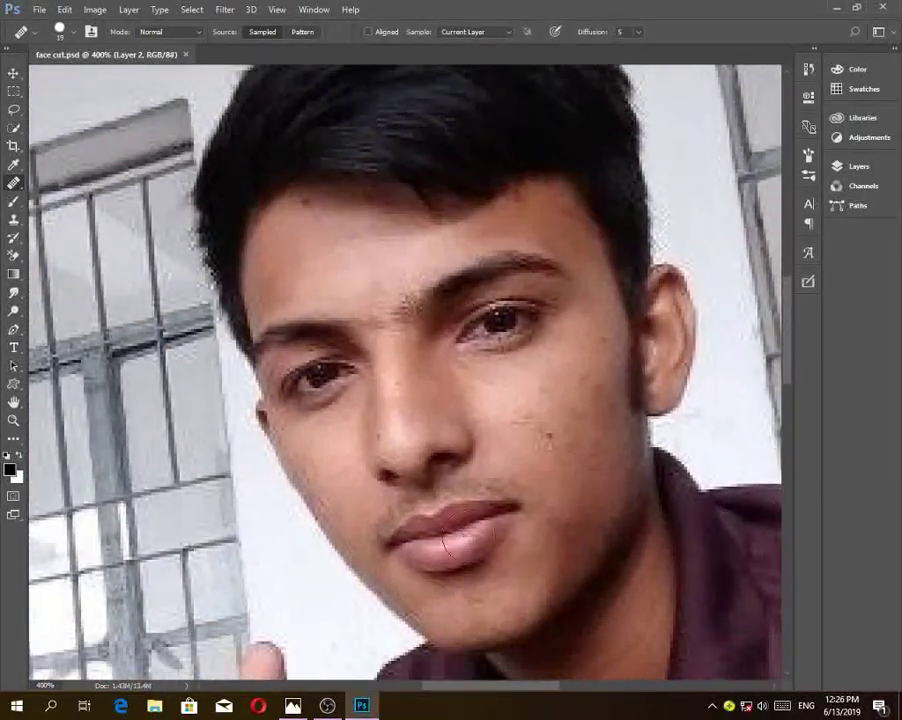
{"action": "key", "text": "bracketleft"}
{"action": "key", "text": "bracketleft"}
Heal the cheek spot, hairline blemishes and jaw edge using sampled forehead skin as source
{"action": "left_click", "coordinate": [345, 276], "text": "alt"}
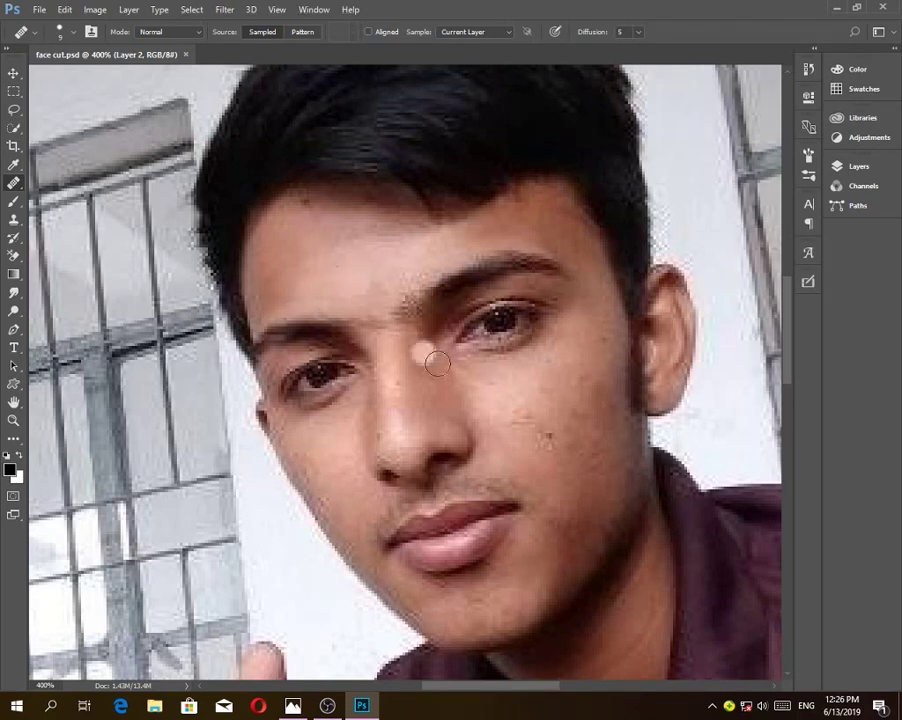
{"action": "mouse_move", "coordinate": [555, 437]}
{"action": "left_mouse_down"}
{"action": "mouse_move", "coordinate": [544, 441]}
{"action": "mouse_move", "coordinate": [552, 433]}
{"action": "mouse_move", "coordinate": [541, 427]}
{"action": "left_mouse_up"}
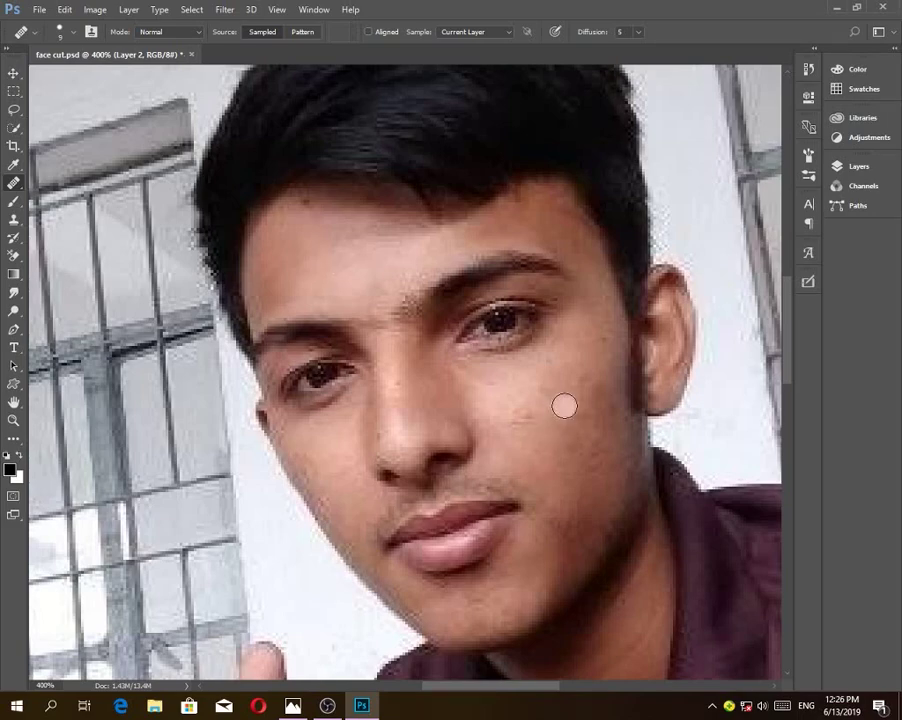
{"action": "left_click", "coordinate": [360, 266], "text": "alt"}
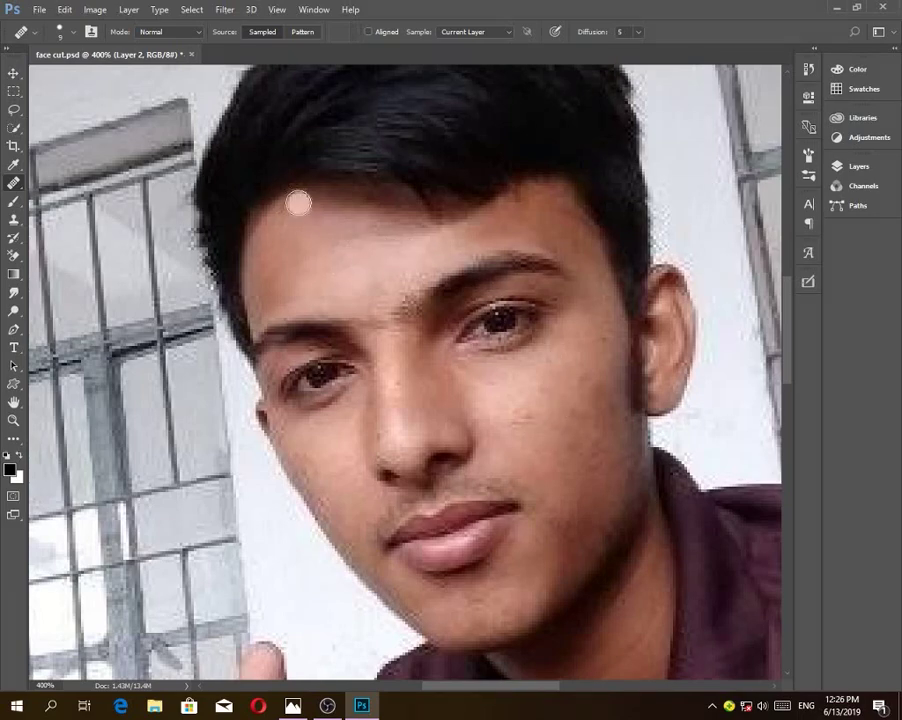
{"action": "left_click_drag", "start_coordinate": [298, 202], "coordinate": [288, 207]}
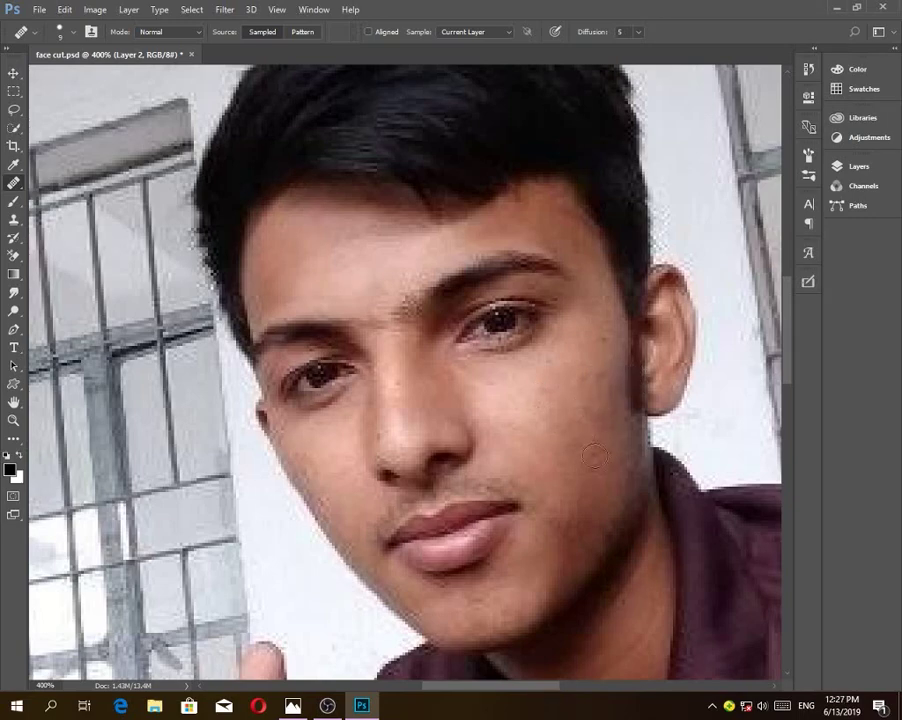
{"action": "left_click_drag", "start_coordinate": [284, 435], "coordinate": [303, 498]}
{"action": "left_click", "coordinate": [333, 497]}
Use the Patch Tool to repair two blotchy cheek areas near the jaw, deselecting after each
{"action": "right_click", "coordinate": [13, 183]}
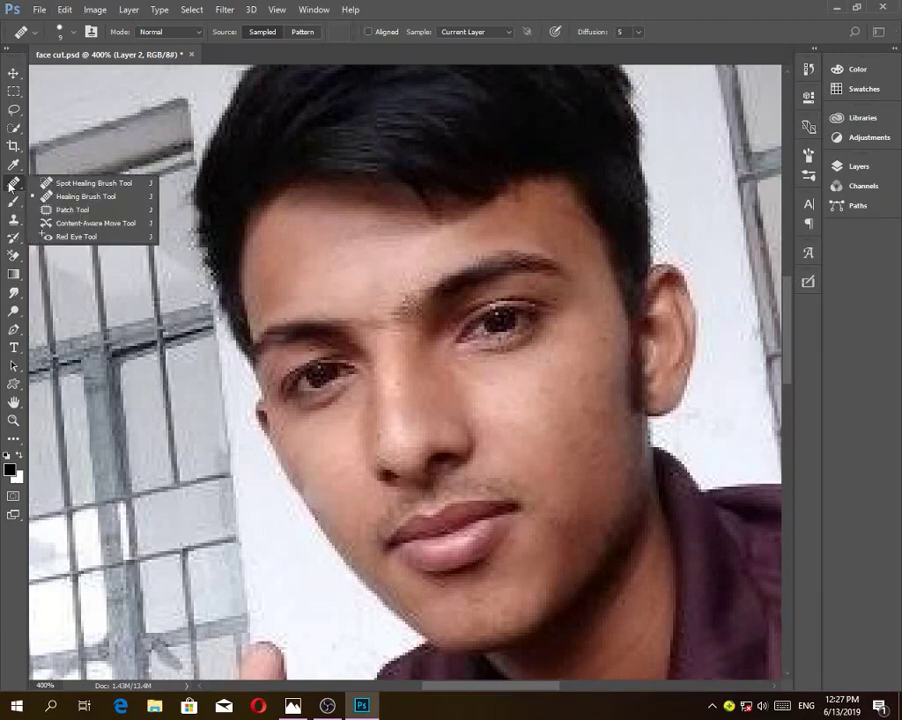
{"action": "left_click", "coordinate": [74, 211]}
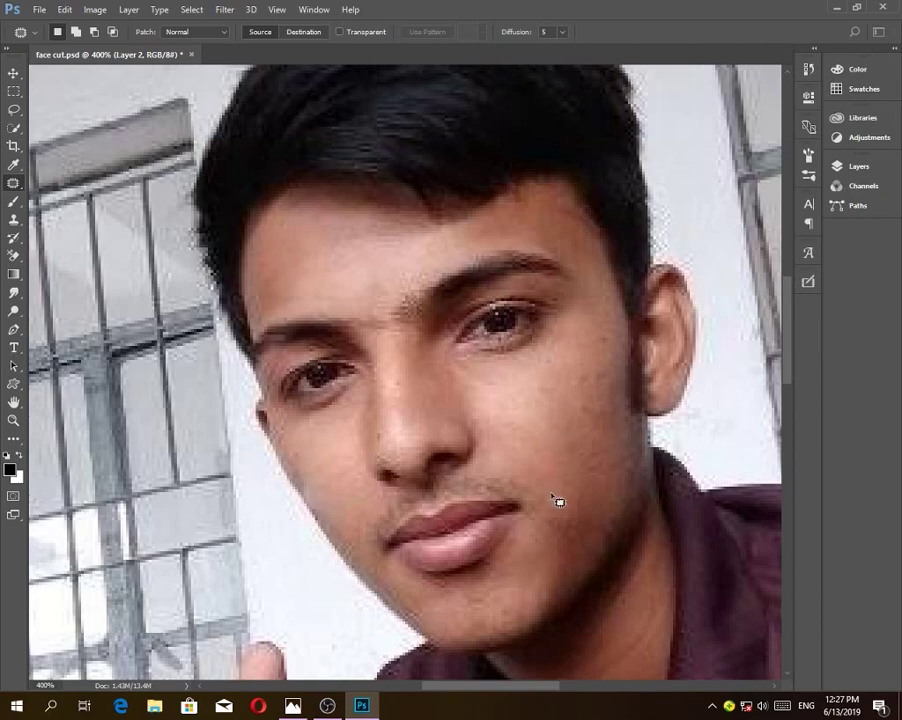
{"action": "left_click_drag", "start_coordinate": [547, 493], "coordinate": [599, 459]}
{"action": "mouse_move", "coordinate": [619, 536]}
{"action": "left_mouse_down"}
{"action": "mouse_move", "coordinate": [578, 551]}
{"action": "mouse_move", "coordinate": [546, 545]}
{"action": "mouse_move", "coordinate": [541, 518]}
{"action": "mouse_move", "coordinate": [552, 489]}
{"action": "mouse_move", "coordinate": [475, 385]}
{"action": "mouse_move", "coordinate": [341, 261]}
{"action": "left_mouse_up"}
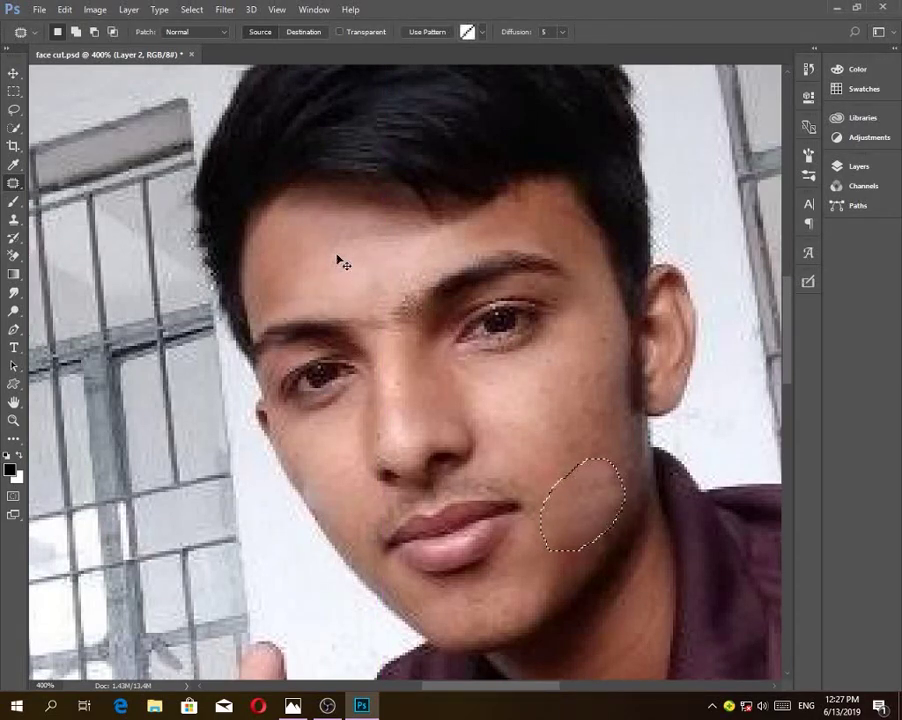
{"action": "key", "text": "ctrl+d"}
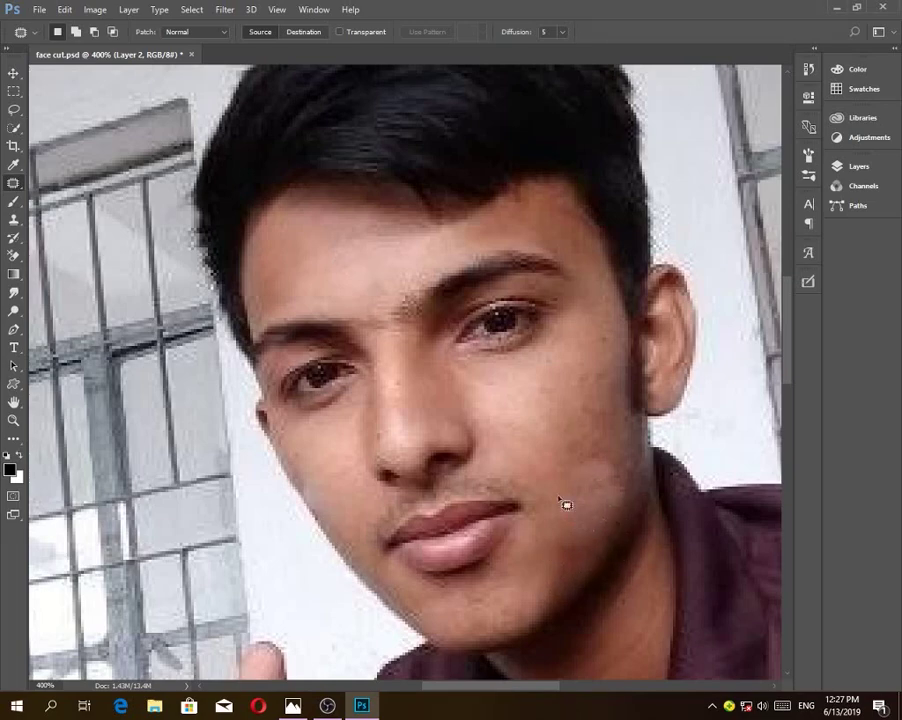
{"action": "mouse_move", "coordinate": [533, 456]}
{"action": "left_mouse_down"}
{"action": "mouse_move", "coordinate": [582, 394]}
{"action": "mouse_move", "coordinate": [615, 454]}
{"action": "mouse_move", "coordinate": [588, 475]}
{"action": "mouse_move", "coordinate": [539, 479]}
{"action": "mouse_move", "coordinate": [533, 459]}
{"action": "mouse_move", "coordinate": [567, 433]}
{"action": "mouse_move", "coordinate": [572, 392]}
{"action": "mouse_move", "coordinate": [528, 408]}
{"action": "mouse_move", "coordinate": [485, 398]}
{"action": "mouse_move", "coordinate": [458, 411]}
{"action": "mouse_move", "coordinate": [438, 434]}
{"action": "mouse_move", "coordinate": [446, 455]}
{"action": "mouse_move", "coordinate": [368, 297]}
{"action": "mouse_move", "coordinate": [325, 261]}
{"action": "left_mouse_up"}
{"action": "key", "text": "ctrl+d"}
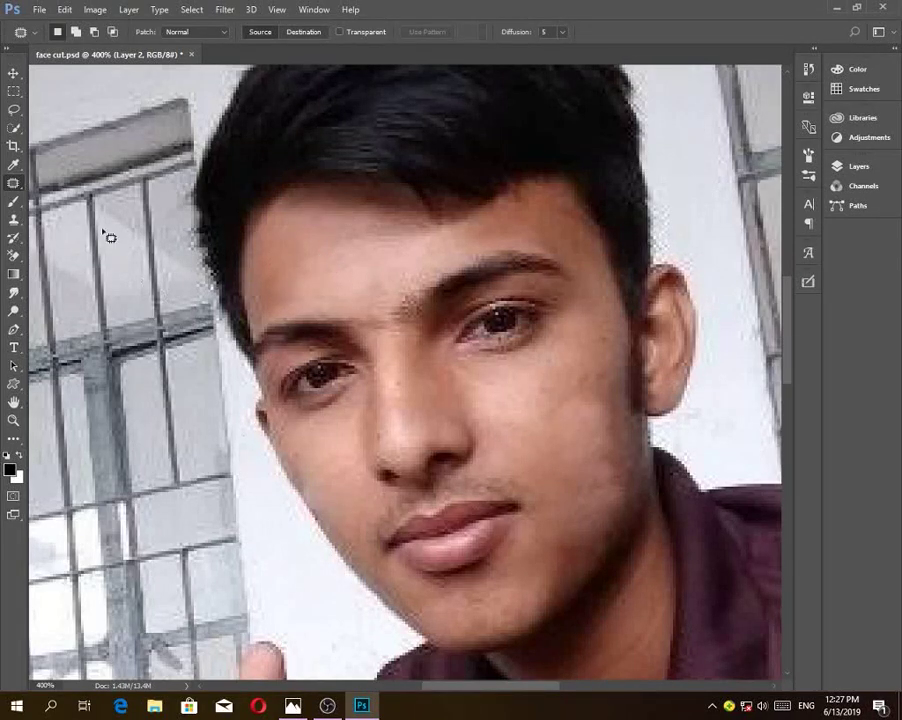
{"action": "right_click", "coordinate": [13, 183]}
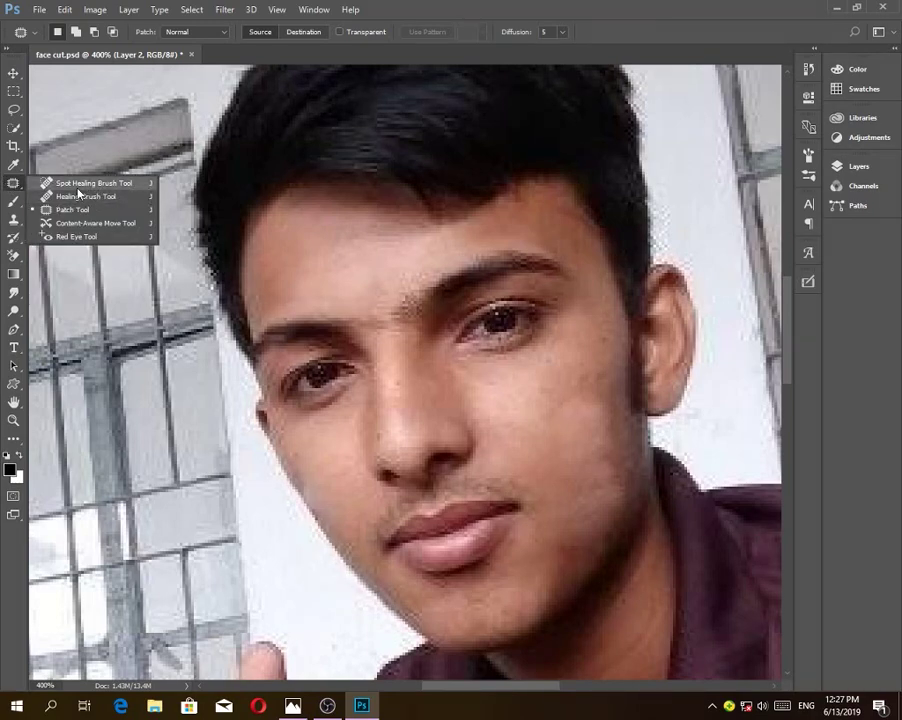
Select the Spot Healing Brush and dismiss its source-point warning
{"action": "left_click", "coordinate": [104, 185]}
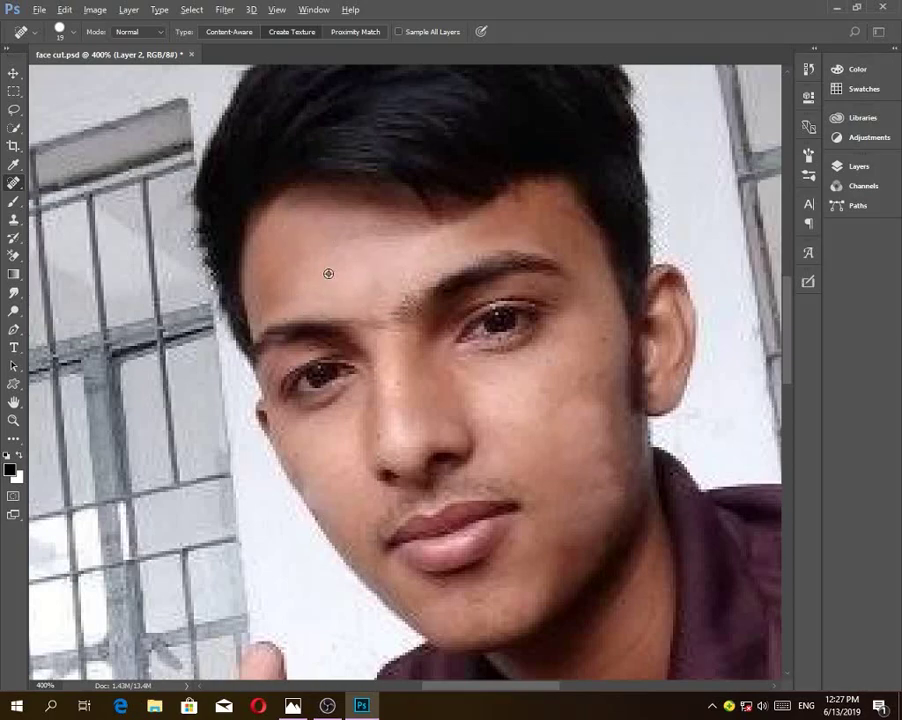
{"action": "left_click", "coordinate": [373, 281], "text": "alt"}
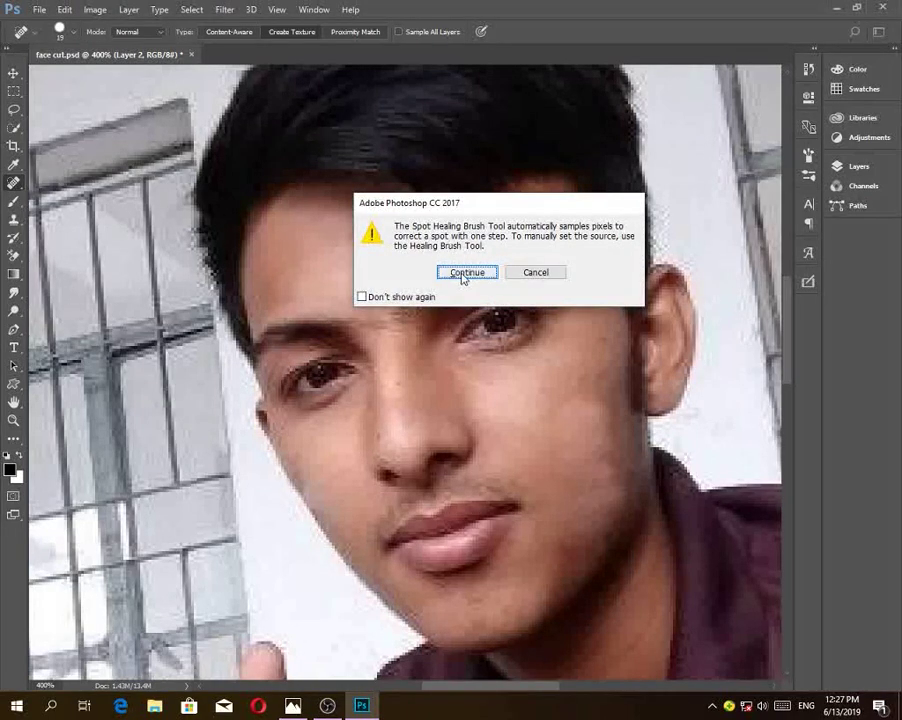
{"action": "left_click", "coordinate": [530, 272]}
Spot-heal blemishes between the eyebrows, below the eye, across the cheek and on the chin
{"action": "left_click", "coordinate": [414, 313]}
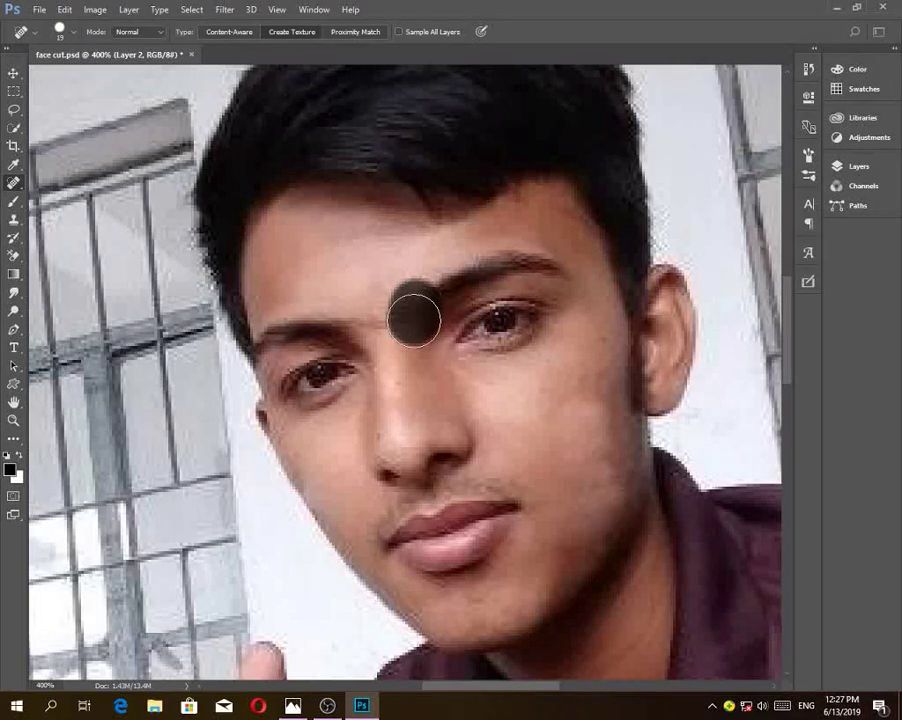
{"action": "left_click", "coordinate": [509, 356], "text": "alt"}
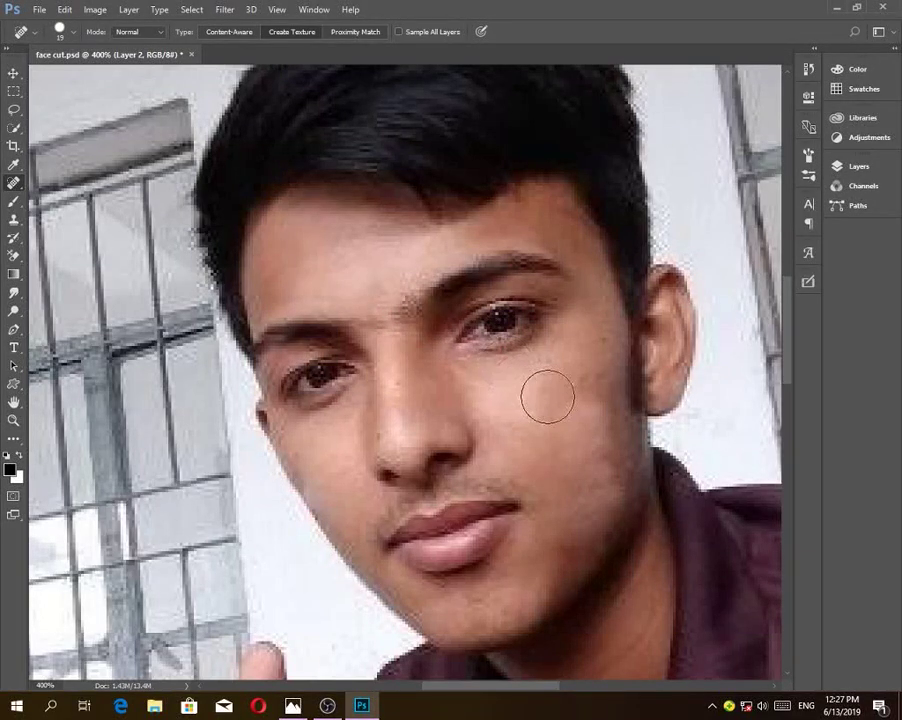
{"action": "left_click", "coordinate": [553, 414]}
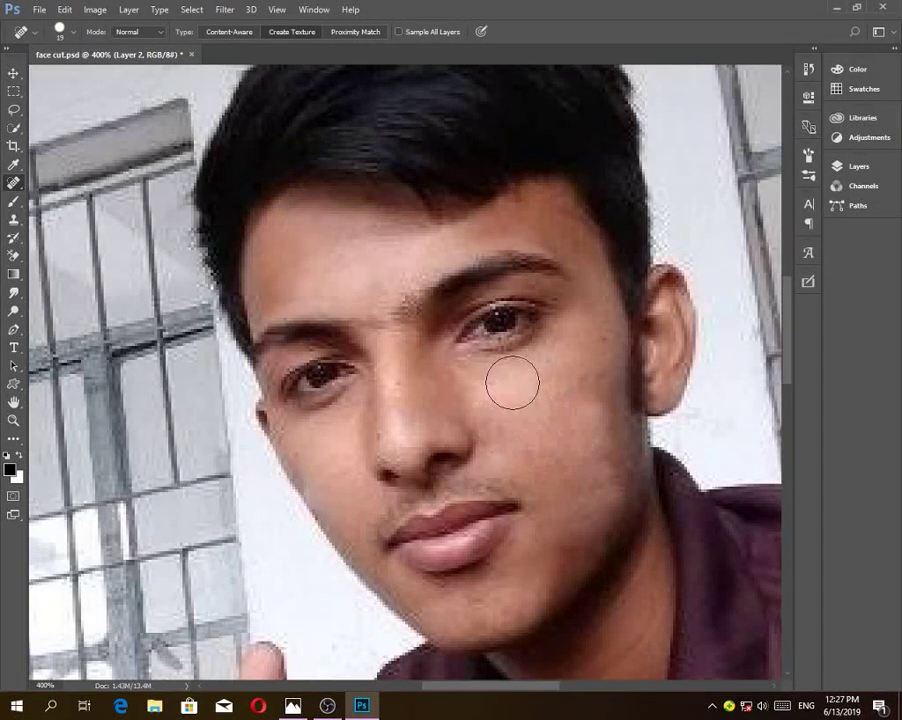
{"action": "left_click", "coordinate": [584, 395]}
{"action": "left_click_drag", "start_coordinate": [547, 452], "coordinate": [520, 482]}
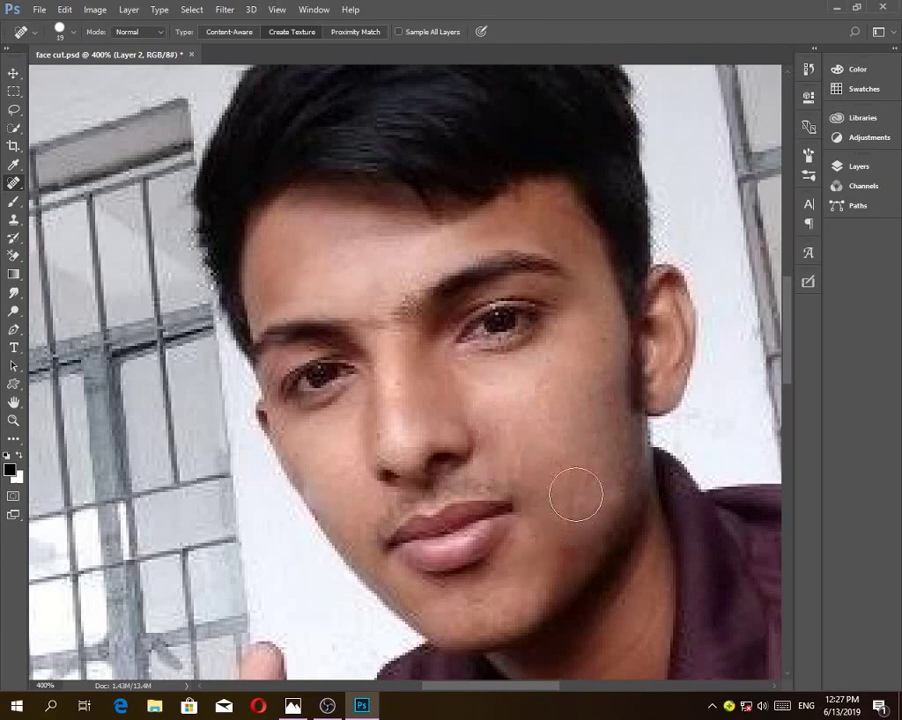
{"action": "mouse_move", "coordinate": [578, 491]}
{"action": "left_mouse_down"}
{"action": "mouse_move", "coordinate": [558, 543]}
{"action": "mouse_move", "coordinate": [516, 580]}
{"action": "left_mouse_up"}
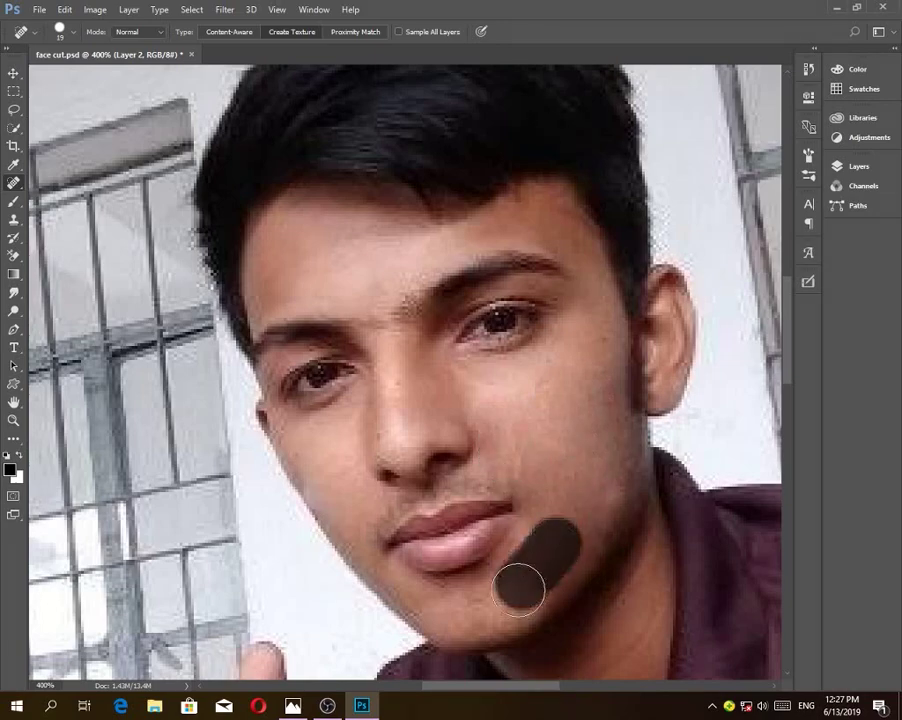
{"action": "left_click", "coordinate": [620, 470]}
{"action": "left_click", "coordinate": [596, 352]}
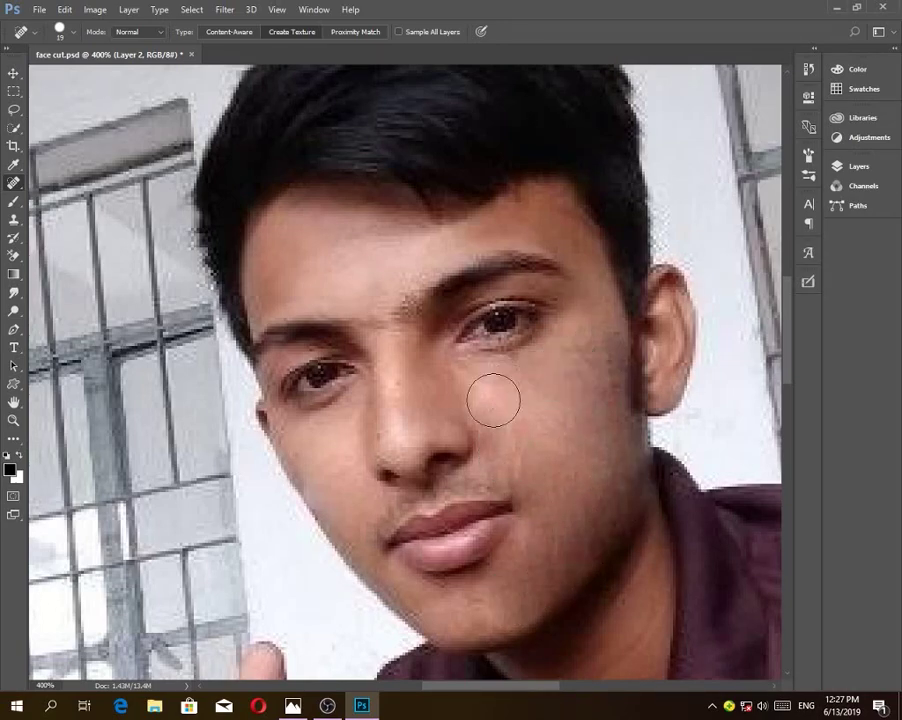
Switch to the Healing Brush Tool and bring up the toolbox2.gif reference image
{"action": "right_click", "coordinate": [20, 183]}
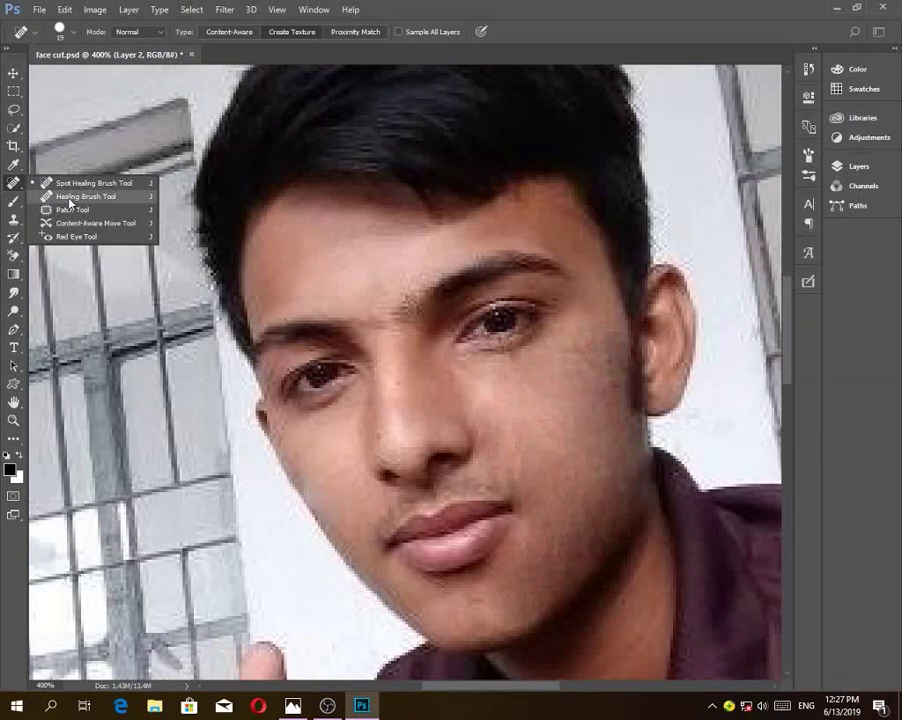
{"action": "left_click", "coordinate": [62, 194]}
{"action": "left_click", "coordinate": [300, 710]}
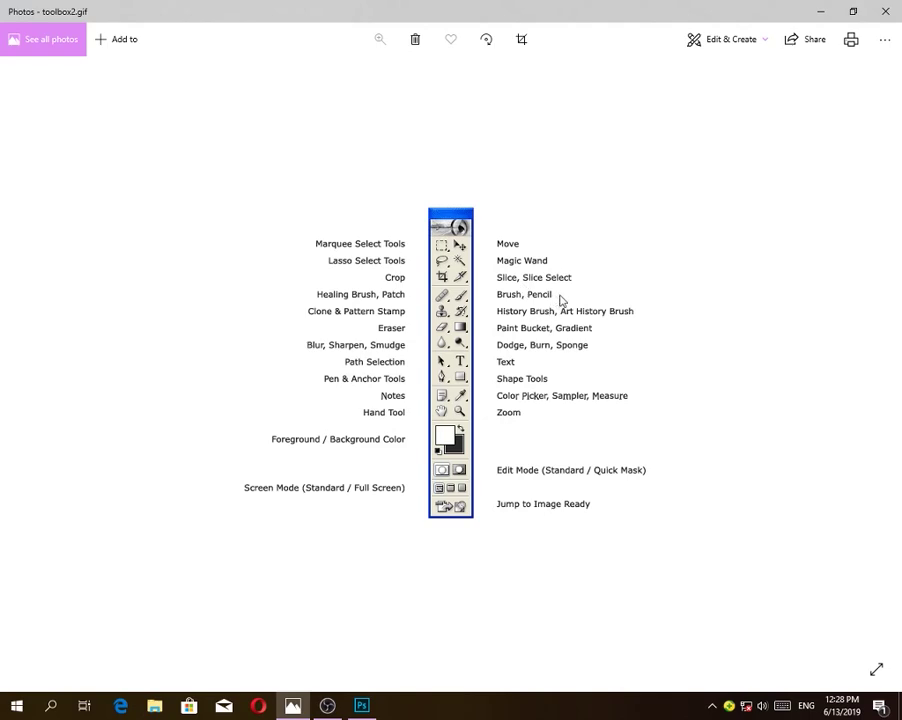
Return to Photoshop and select the standard Brush Tool
{"action": "left_click", "coordinate": [374, 711]}
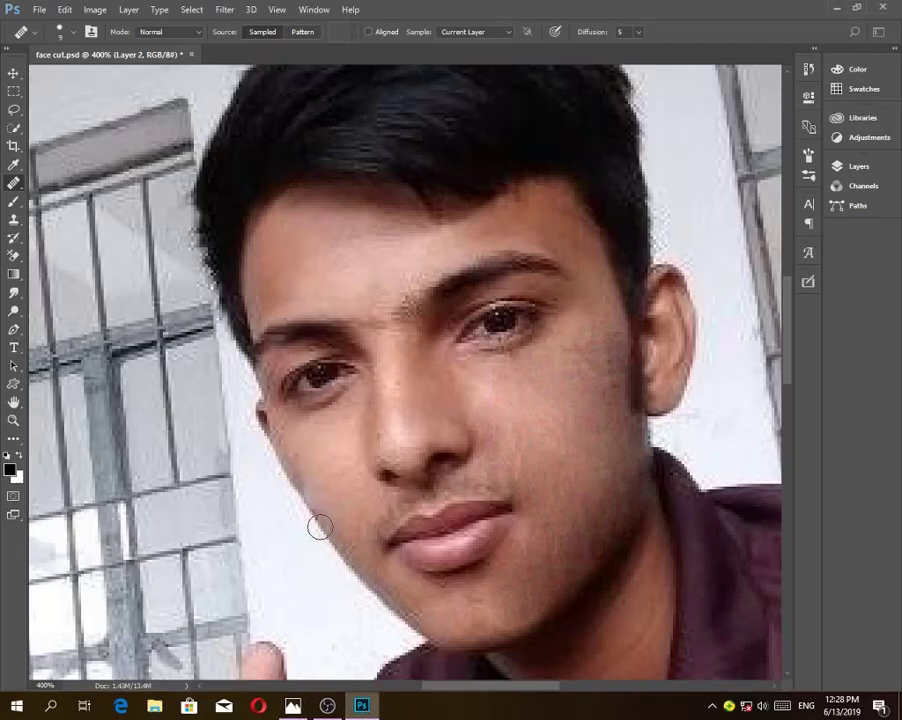
{"action": "left_click", "coordinate": [19, 207]}
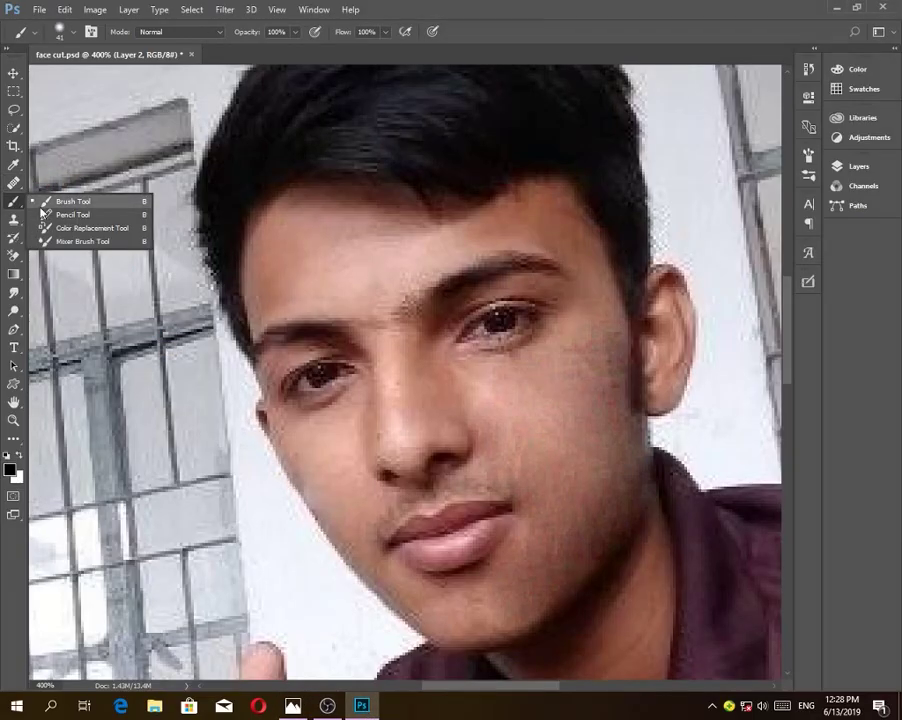
{"action": "left_click", "coordinate": [66, 201]}
Keep black as the foreground colour and set the background colour to pure white
{"action": "left_click", "coordinate": [11, 469]}
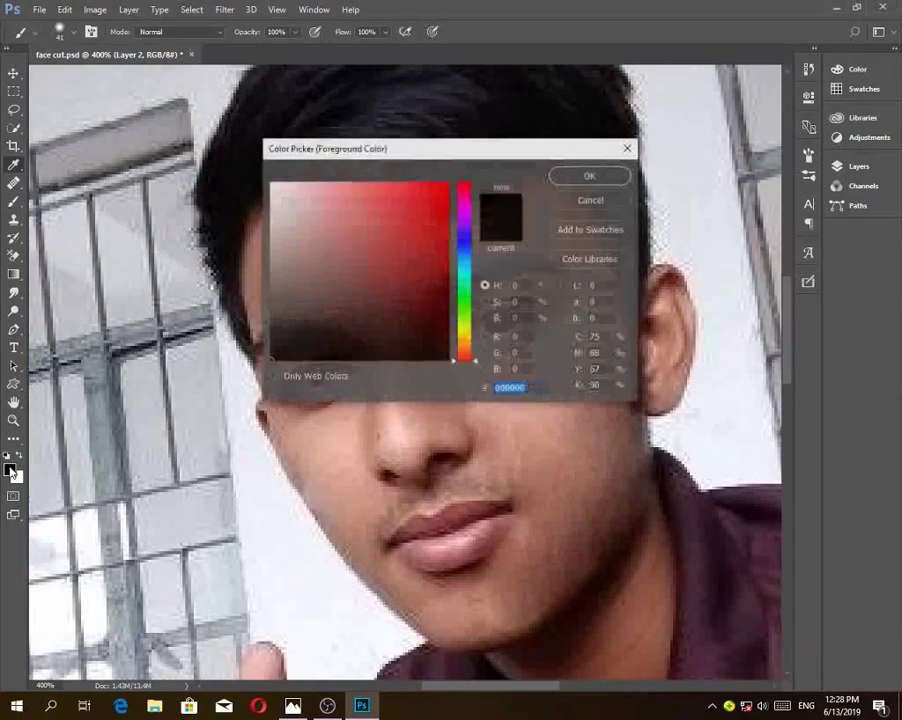
{"action": "mouse_move", "coordinate": [435, 269]}
{"action": "left_mouse_down"}
{"action": "mouse_move", "coordinate": [455, 196]}
{"action": "mouse_move", "coordinate": [419, 187]}
{"action": "left_mouse_up"}
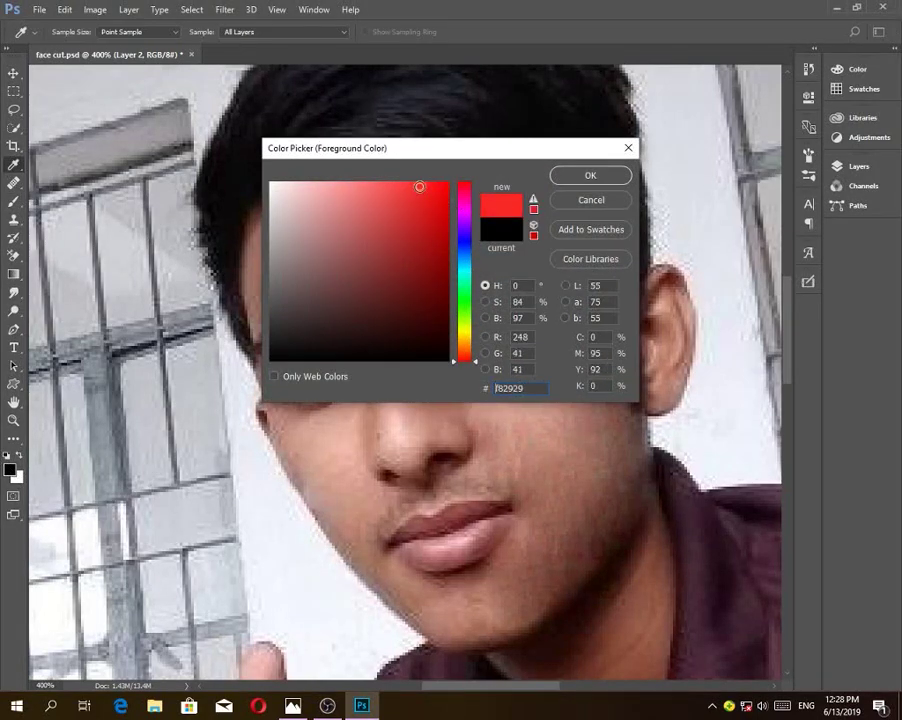
{"action": "left_click", "coordinate": [582, 201]}
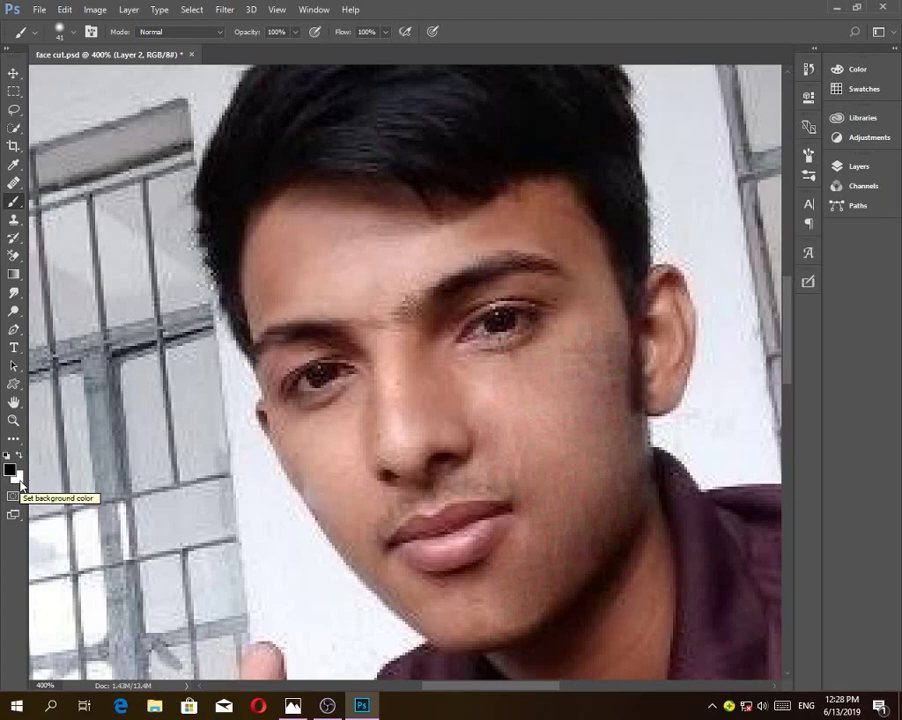
{"action": "left_click", "coordinate": [18, 479]}
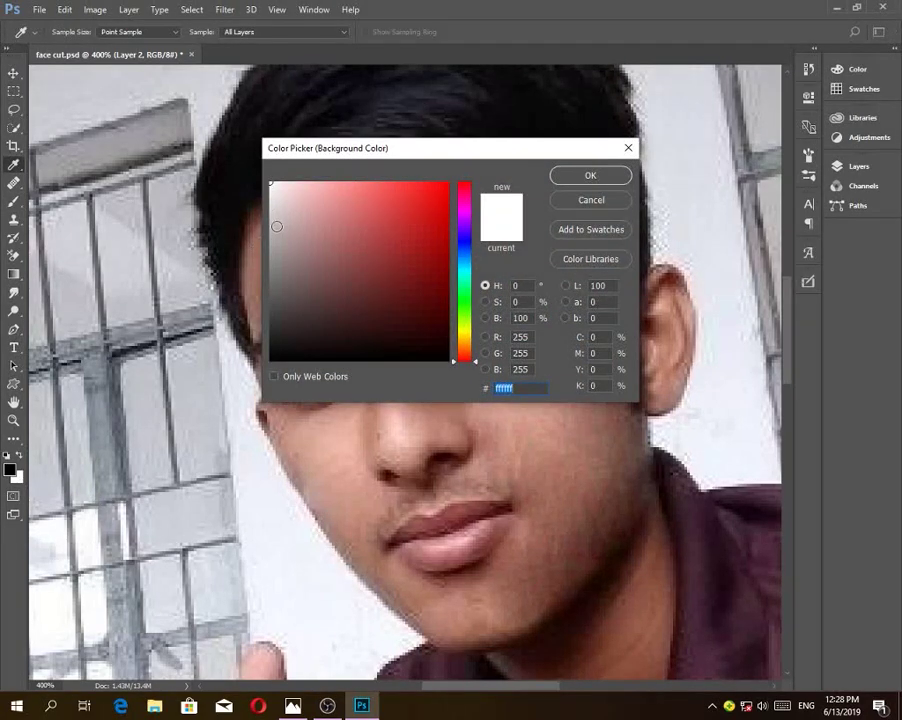
{"action": "left_click_drag", "start_coordinate": [277, 226], "coordinate": [265, 171]}
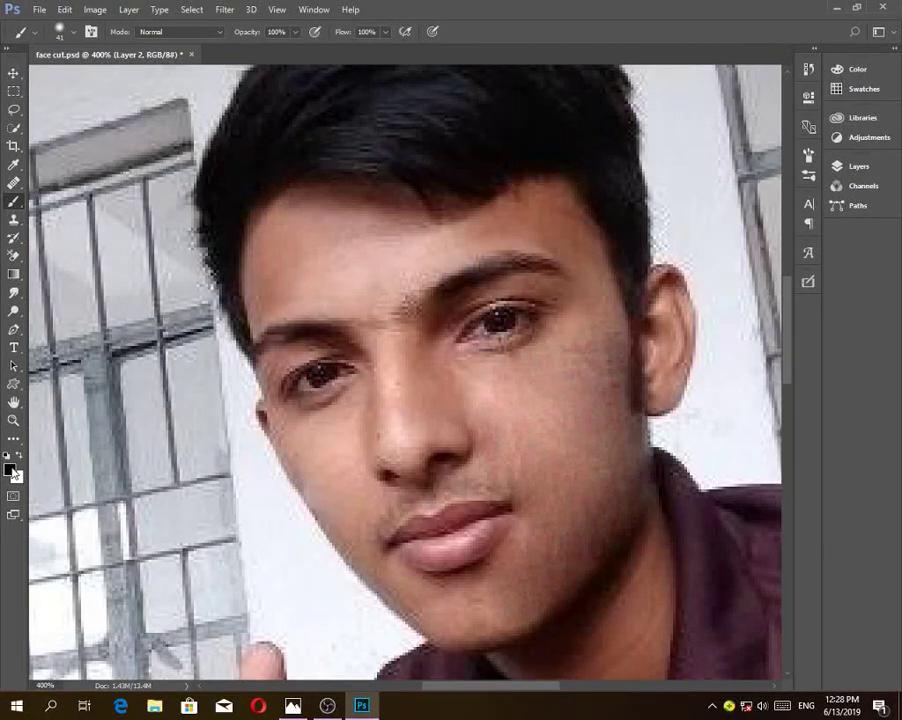
{"action": "left_click", "coordinate": [12, 470]}
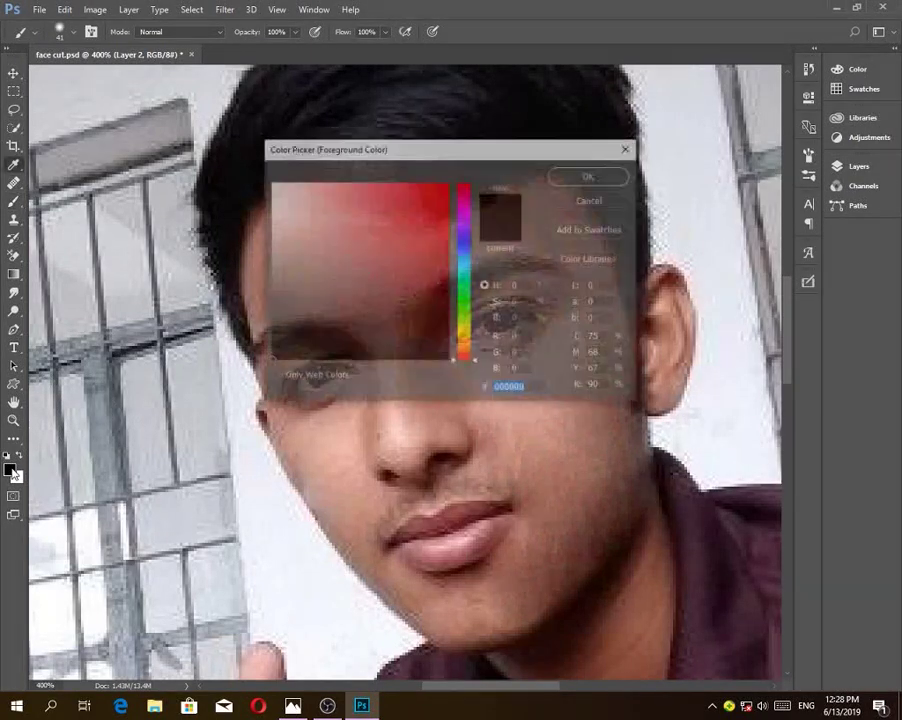
{"action": "left_click", "coordinate": [587, 176]}
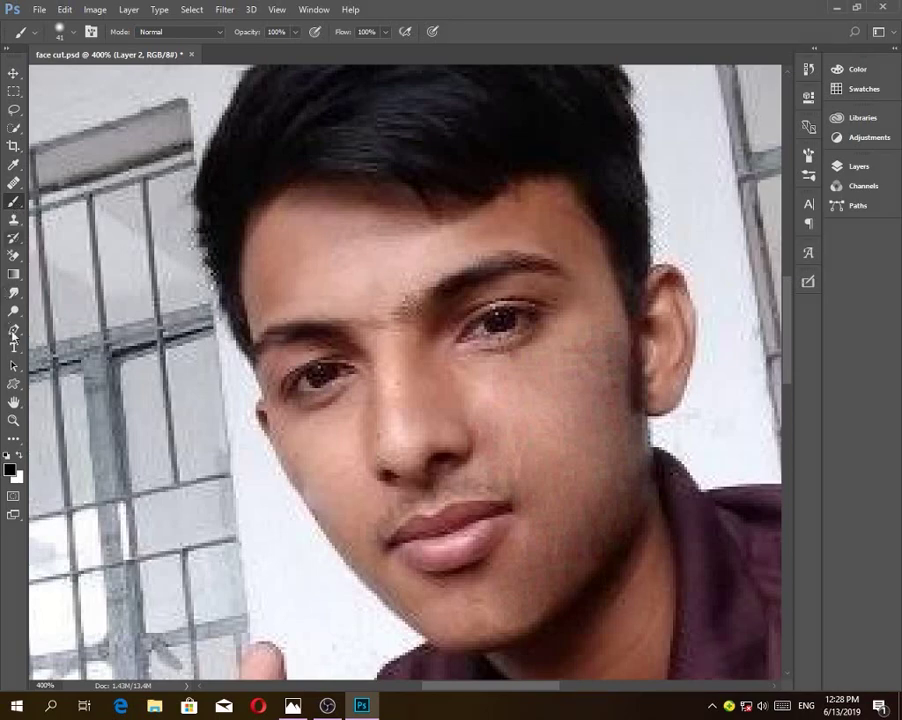
Try the Background Eraser (E) left of the face, then undo the erase
{"action": "key", "text": "e"}
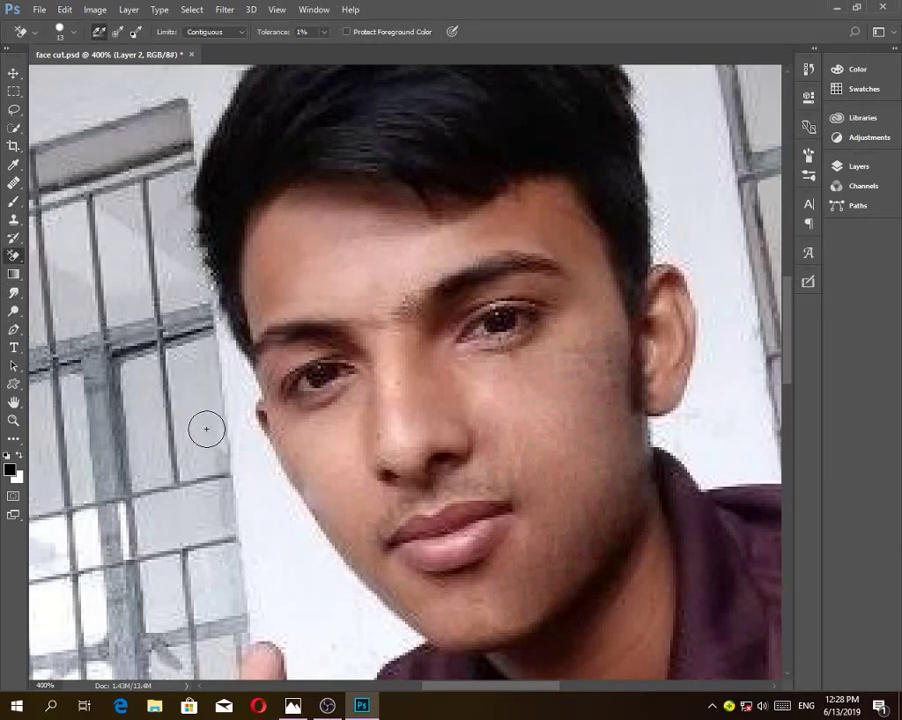
{"action": "left_click_drag", "start_coordinate": [207, 427], "coordinate": [238, 427]}
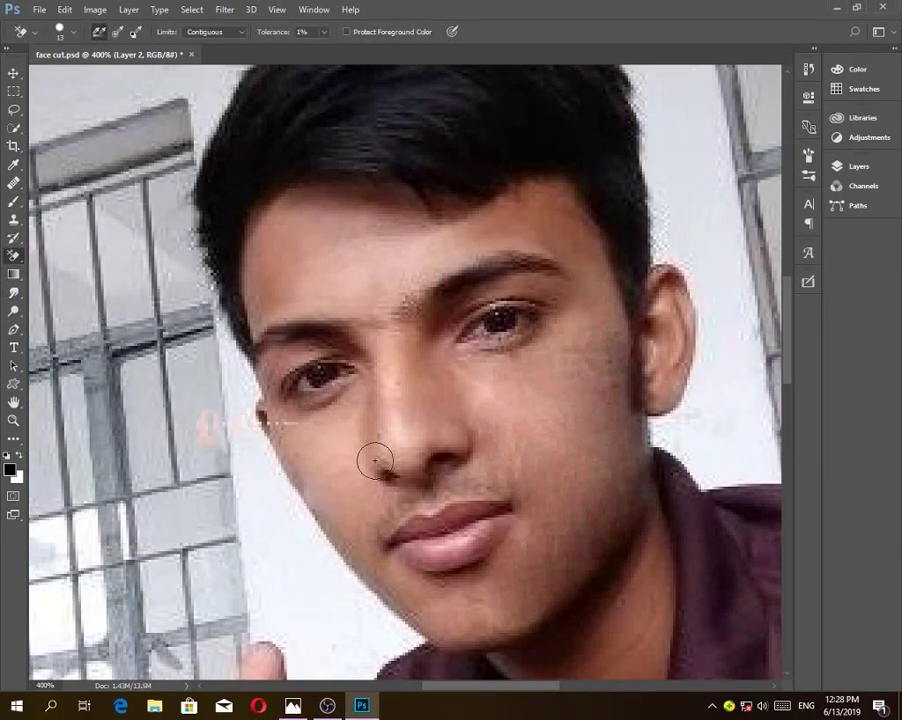
{"action": "key", "text": "ctrl+z"}
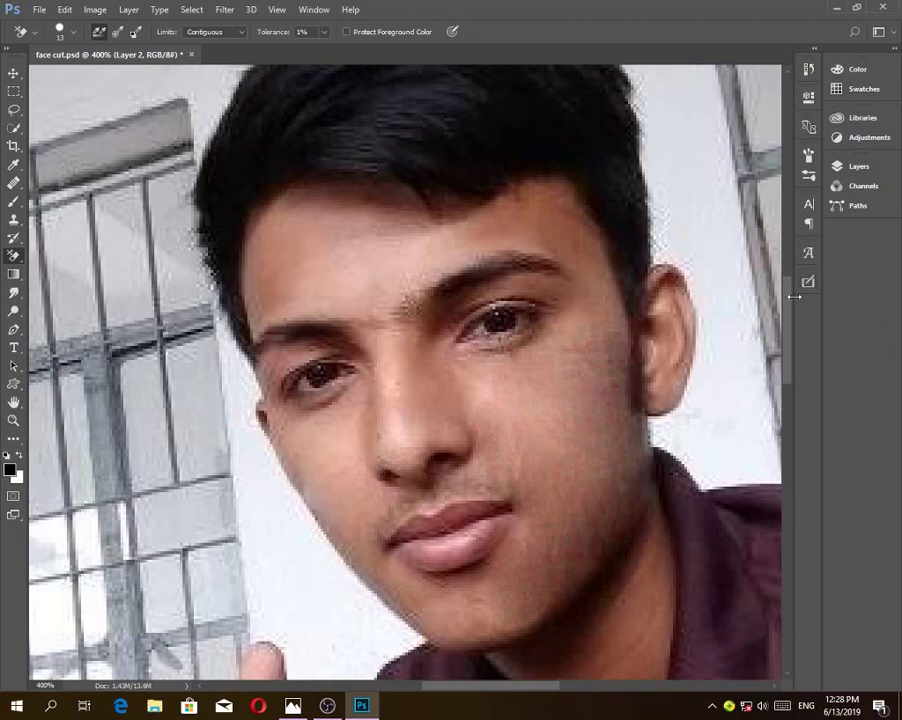
{"action": "left_click_drag", "start_coordinate": [786, 332], "coordinate": [760, 300]}
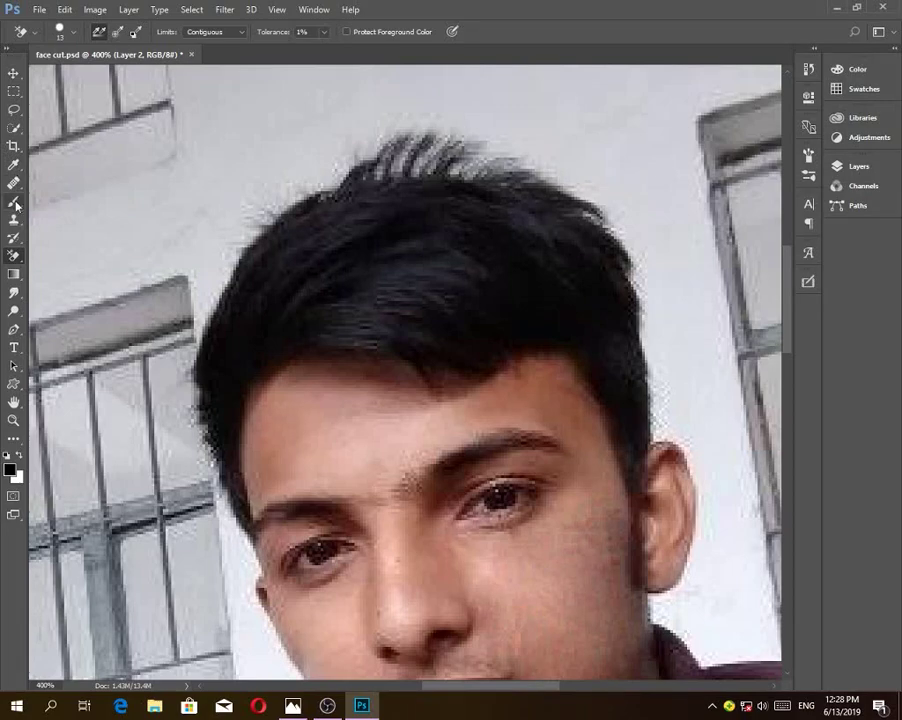
Set the foreground colour to pure red #ff0000, then paint and undo a trial brush stroke
{"action": "left_click", "coordinate": [10, 470]}
{"action": "left_click_drag", "start_coordinate": [404, 216], "coordinate": [448, 165]}
{"action": "left_click", "coordinate": [552, 177]}
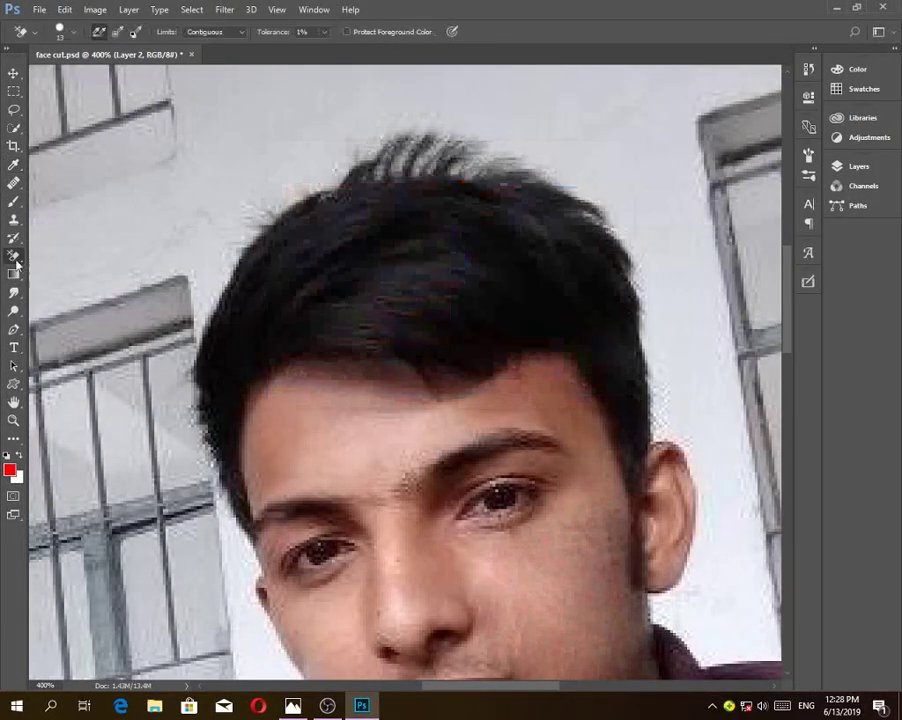
{"action": "left_click", "coordinate": [15, 204]}
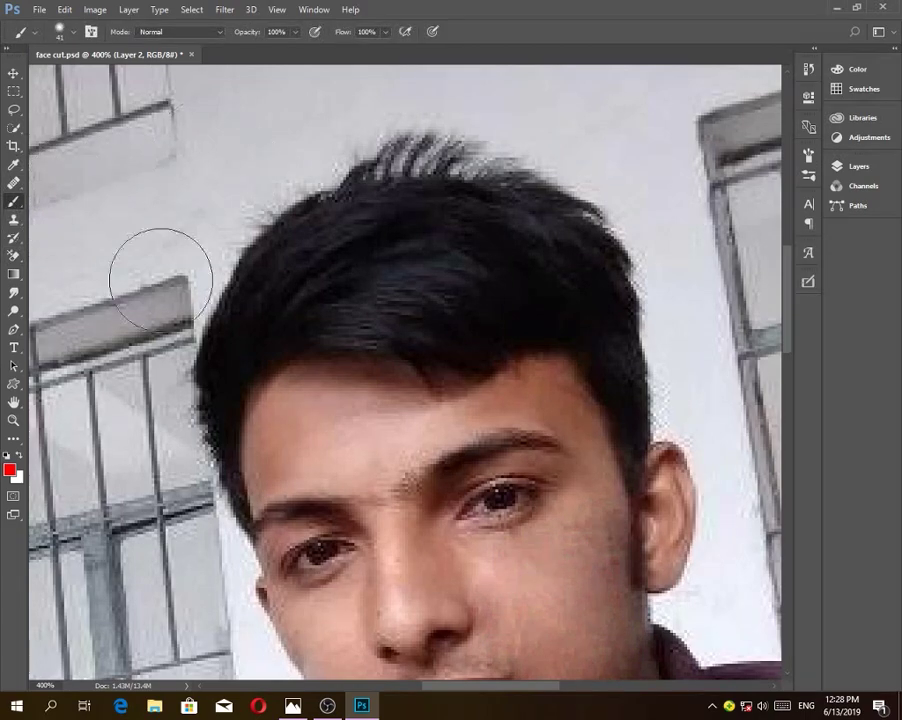
{"action": "left_click_drag", "start_coordinate": [205, 428], "coordinate": [558, 312]}
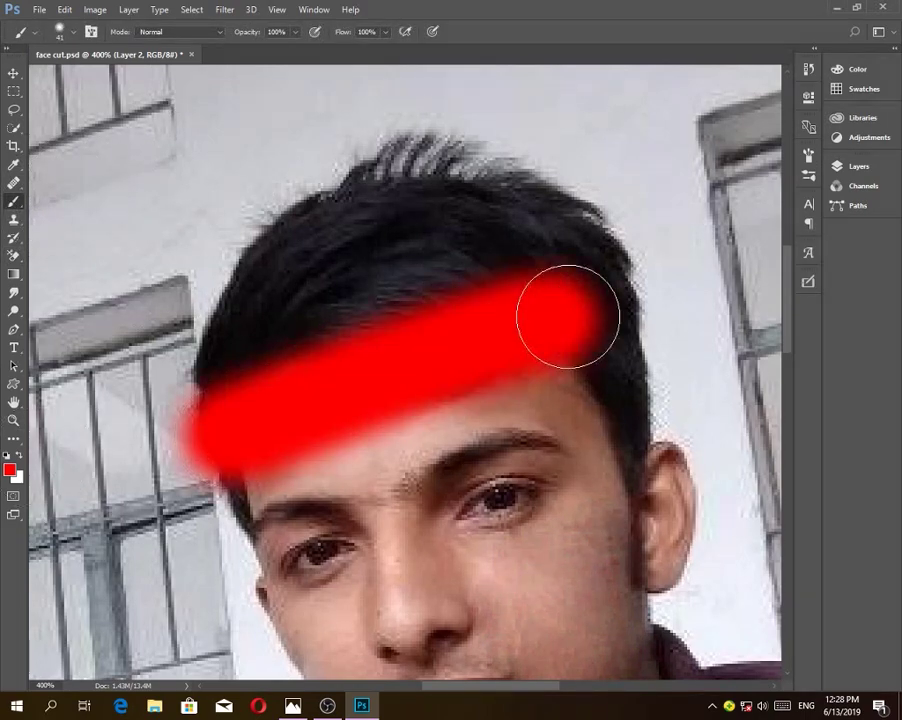
{"action": "key", "text": "ctrl+z"}
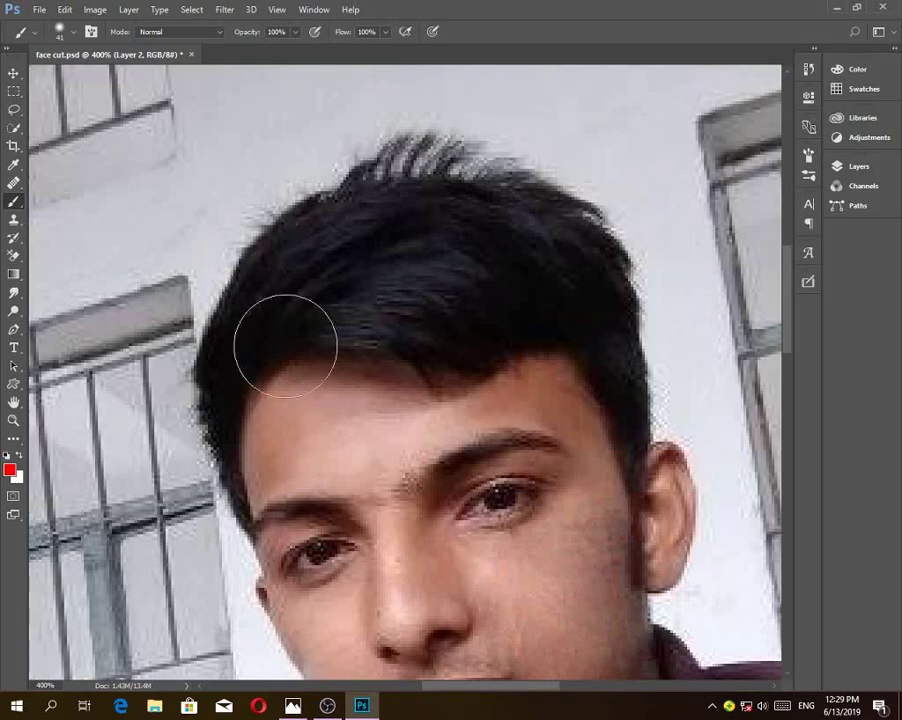
Alt+right-drag on the canvas to shrink the brush to a 2 px tip at 13% hardness
{"action": "right_click", "coordinate": [170, 197], "text": "alt"}
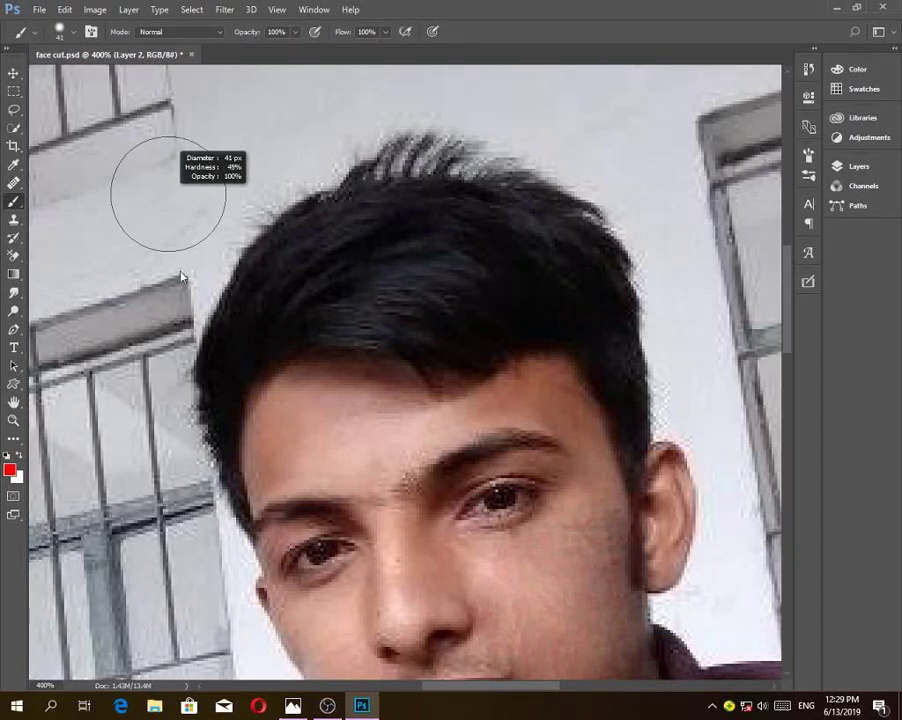
{"action": "left_click_drag", "start_coordinate": [210, 453], "coordinate": [200, 330]}
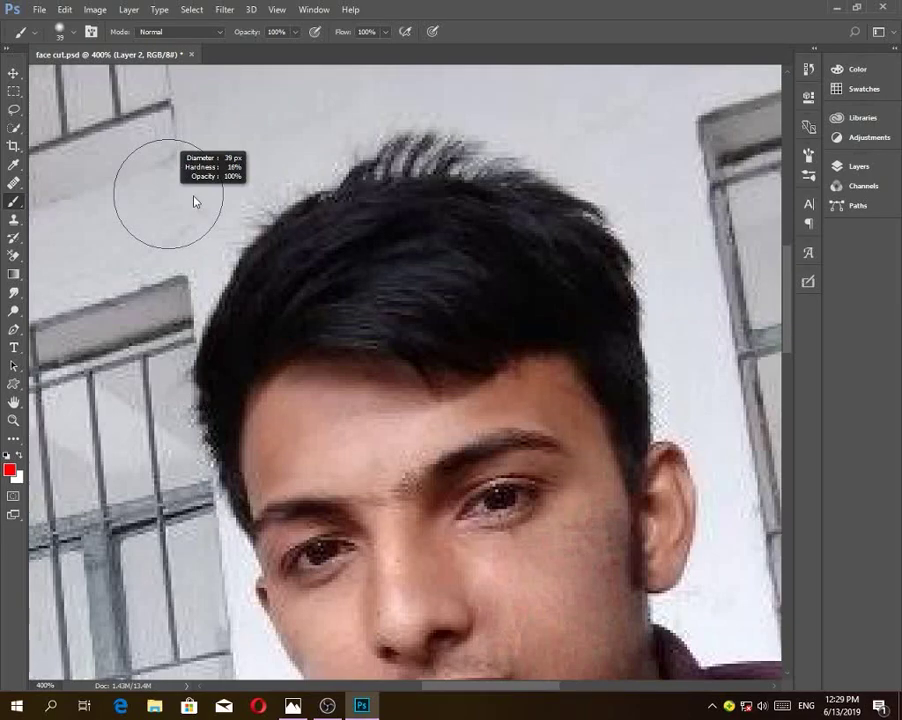
{"action": "mouse_move", "coordinate": [192, 204]}
{"action": "left_mouse_down"}
{"action": "mouse_move", "coordinate": [195, 193]}
{"action": "mouse_move", "coordinate": [232, 202]}
{"action": "mouse_move", "coordinate": [178, 208]}
{"action": "mouse_move", "coordinate": [267, 215]}
{"action": "mouse_move", "coordinate": [148, 210]}
{"action": "mouse_move", "coordinate": [268, 207]}
{"action": "mouse_move", "coordinate": [145, 213]}
{"action": "mouse_move", "coordinate": [300, 198]}
{"action": "mouse_move", "coordinate": [141, 201]}
{"action": "mouse_move", "coordinate": [168, 204]}
{"action": "mouse_move", "coordinate": [130, 194]}
{"action": "left_mouse_up"}
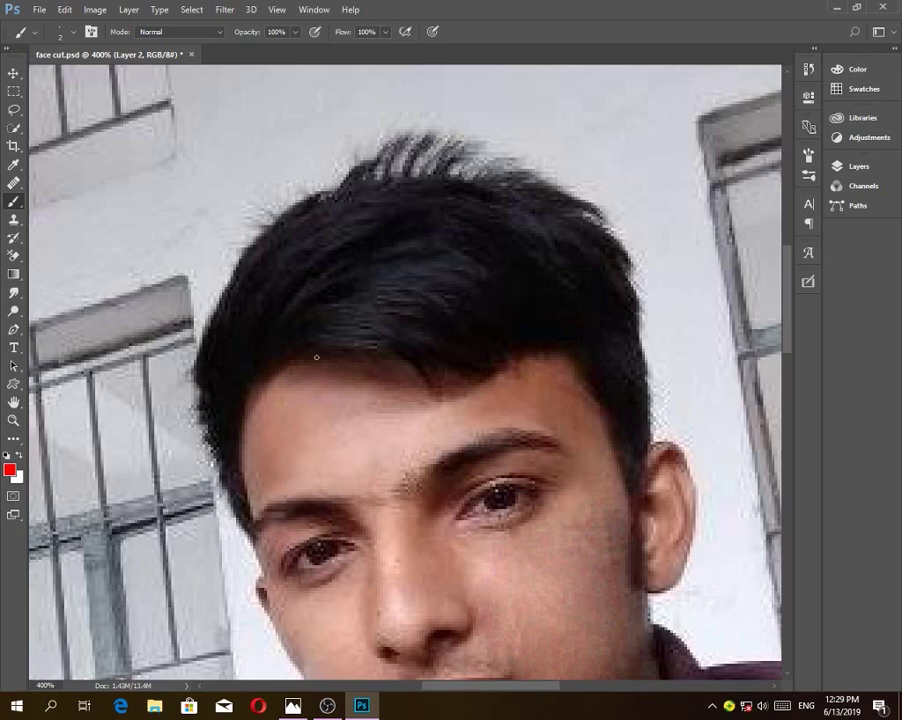
Paint six thin red brush strokes across the hair
{"action": "mouse_move", "coordinate": [558, 261]}
{"action": "left_mouse_down"}
{"action": "mouse_move", "coordinate": [503, 268]}
{"action": "mouse_move", "coordinate": [417, 307]}
{"action": "left_mouse_up"}
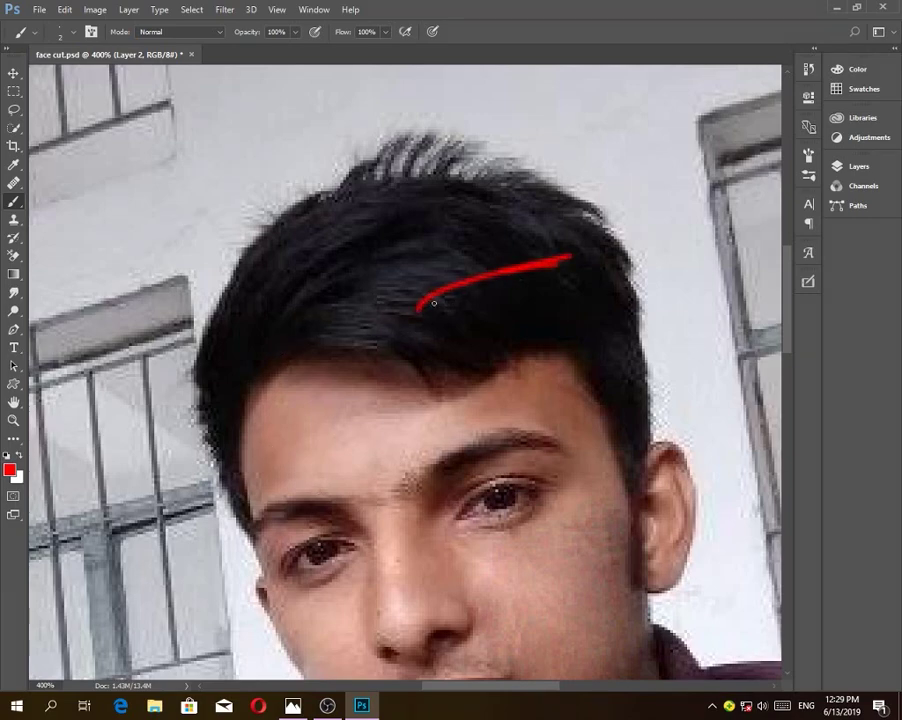
{"action": "left_click_drag", "start_coordinate": [555, 228], "coordinate": [412, 291]}
{"action": "left_click_drag", "start_coordinate": [345, 288], "coordinate": [315, 330]}
{"action": "left_click_drag", "start_coordinate": [448, 224], "coordinate": [315, 330]}
{"action": "left_click_drag", "start_coordinate": [428, 166], "coordinate": [318, 258]}
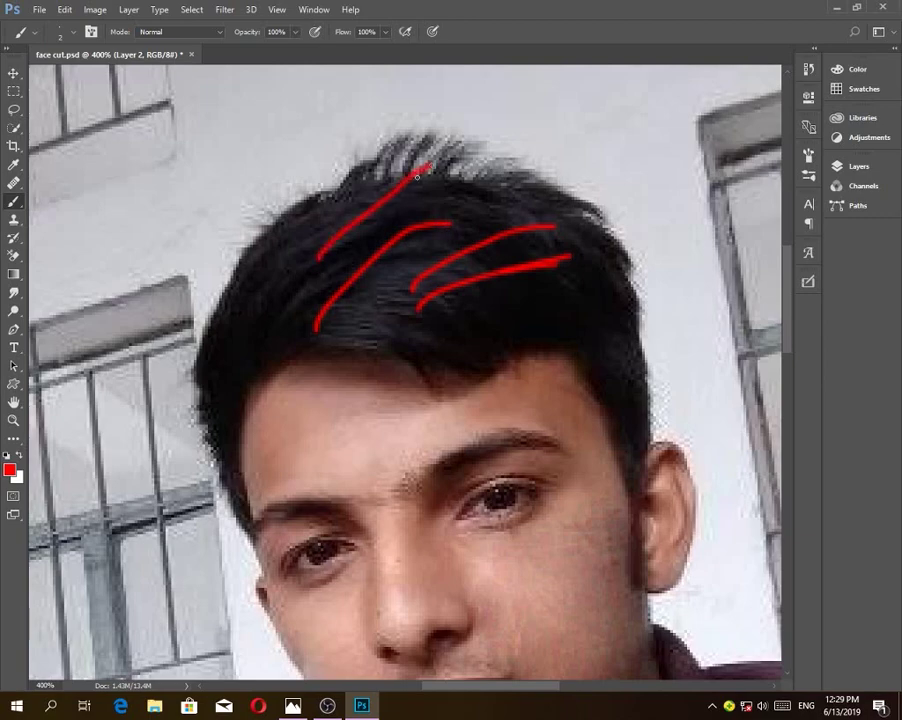
{"action": "left_click_drag", "start_coordinate": [243, 326], "coordinate": [342, 218]}
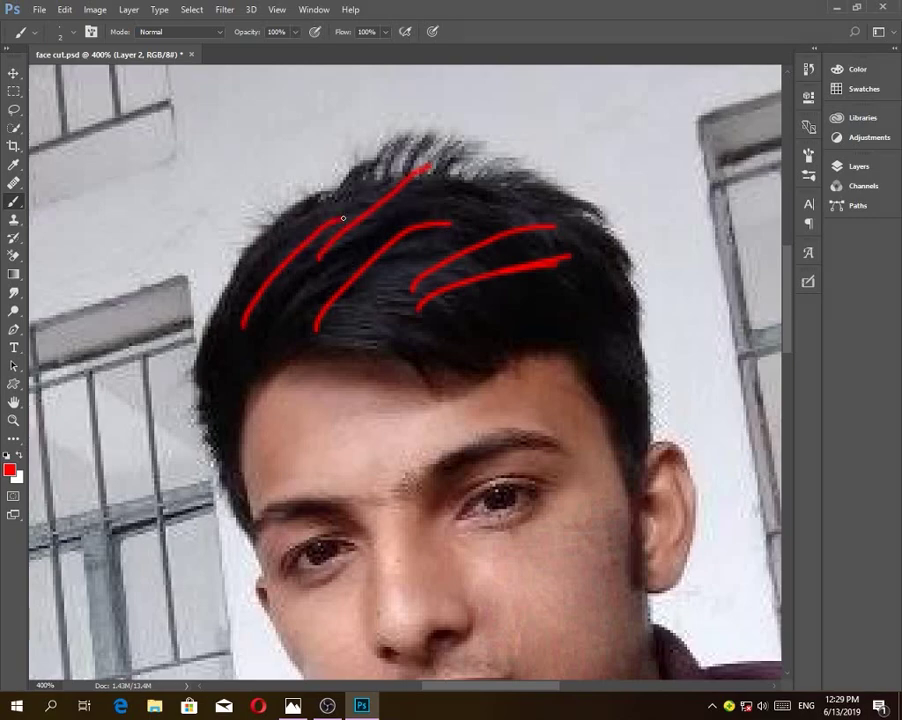
Switch to the Pencil Tool and draw thin red lines through the hair
{"action": "right_click", "coordinate": [14, 203]}
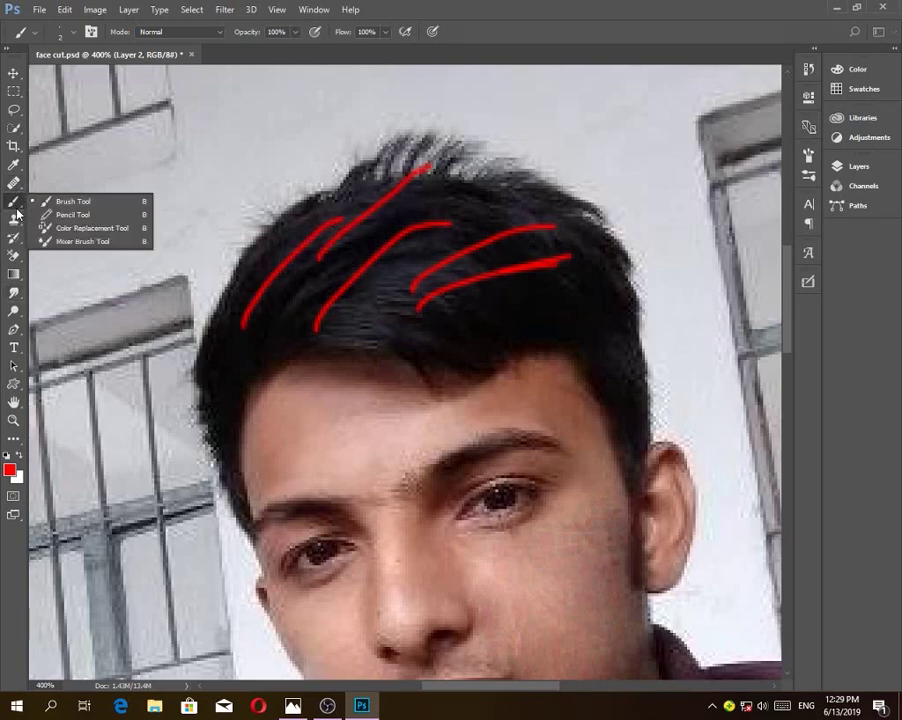
{"action": "left_click", "coordinate": [77, 214]}
{"action": "mouse_move", "coordinate": [380, 317]}
{"action": "left_mouse_down"}
{"action": "mouse_move", "coordinate": [398, 266]}
{"action": "mouse_move", "coordinate": [497, 229]}
{"action": "left_mouse_up"}
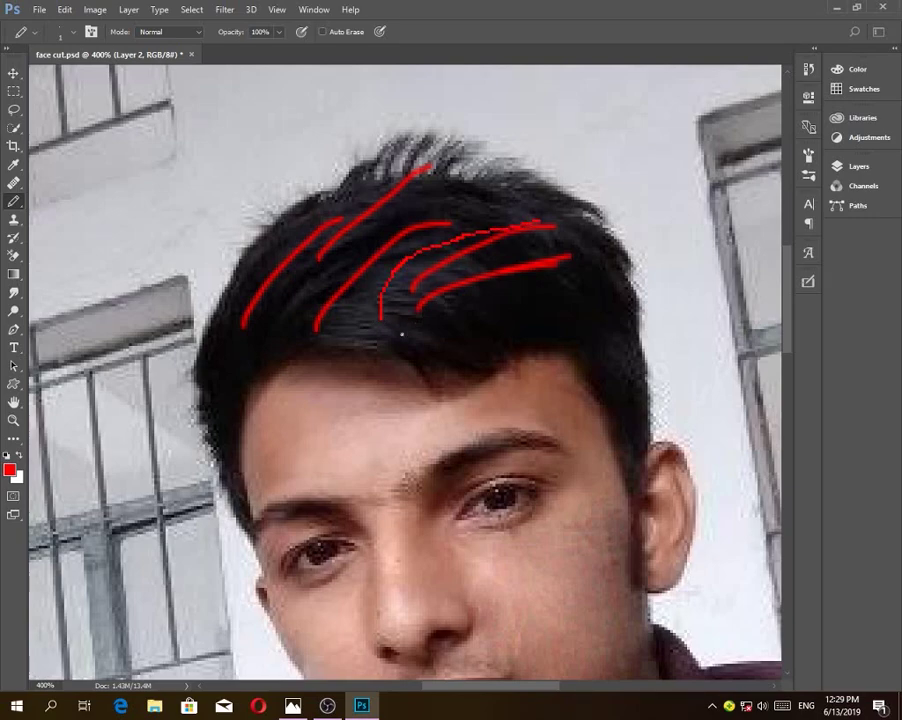
{"action": "left_click_drag", "start_coordinate": [370, 345], "coordinate": [519, 251]}
{"action": "left_click_drag", "start_coordinate": [427, 353], "coordinate": [553, 299]}
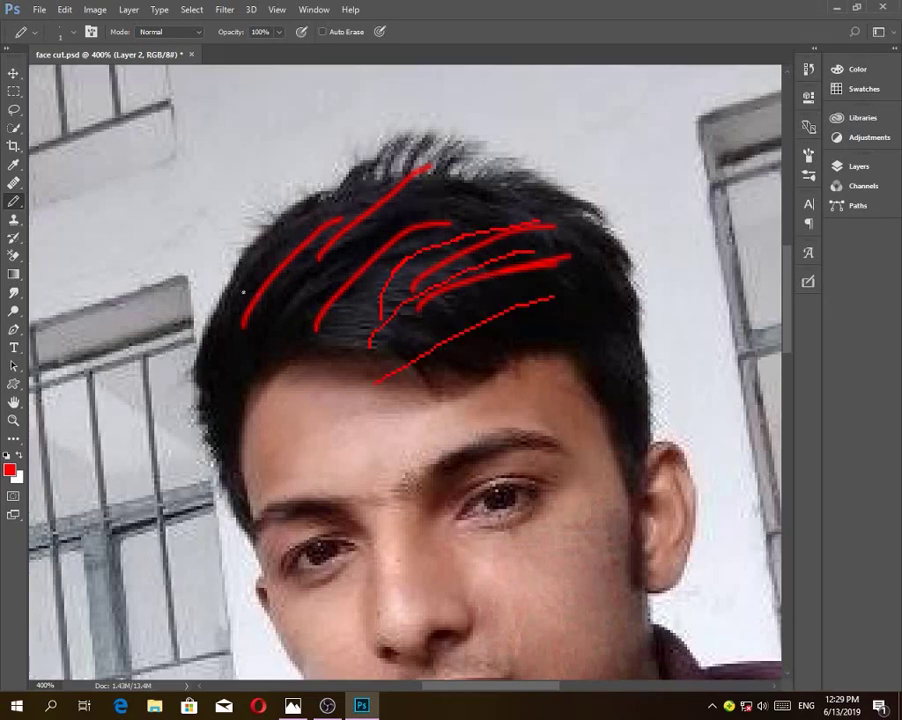
Add one more brush stroke and pencil line, then step back with Ctrl+Alt+Z to remove the extra strokes
{"action": "right_click", "coordinate": [16, 203]}
{"action": "left_click", "coordinate": [70, 197]}
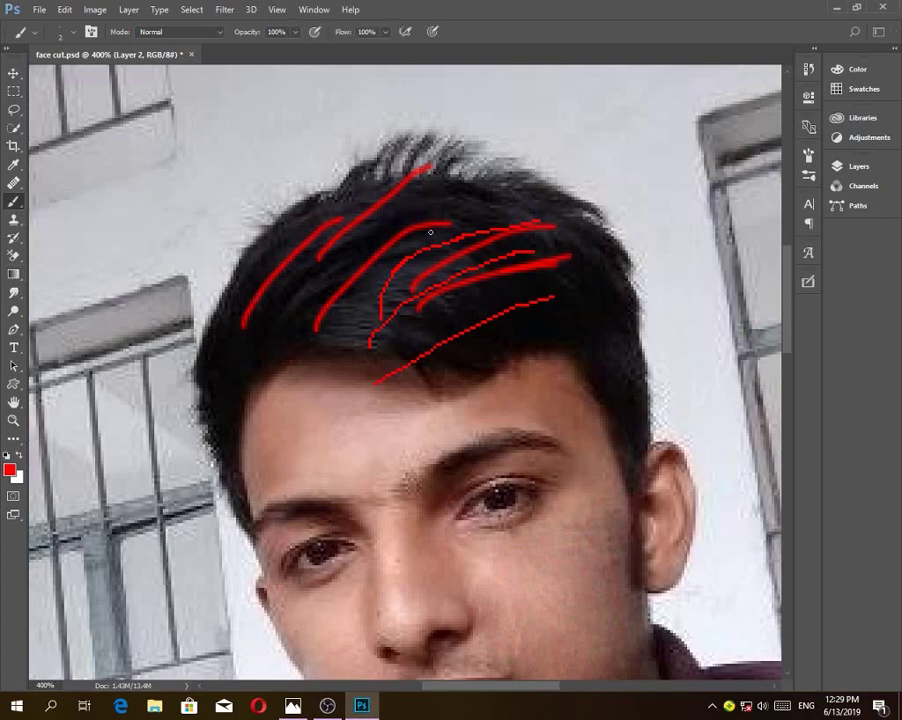
{"action": "mouse_move", "coordinate": [306, 293]}
{"action": "left_mouse_down"}
{"action": "mouse_move", "coordinate": [366, 238]}
{"action": "mouse_move", "coordinate": [420, 209]}
{"action": "left_mouse_up"}
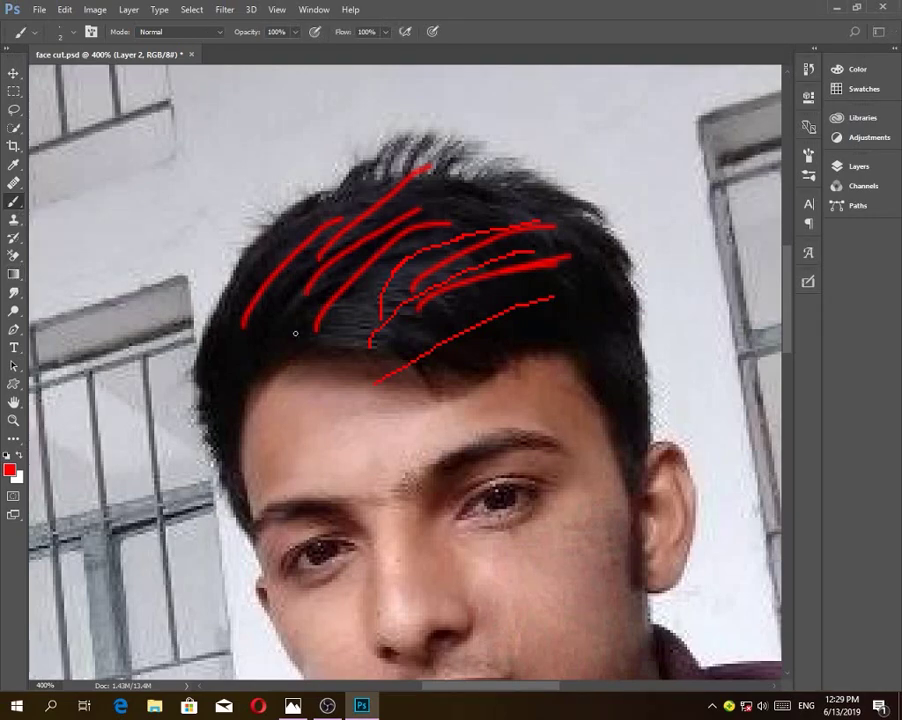
{"action": "right_click", "coordinate": [18, 202]}
{"action": "left_click", "coordinate": [72, 212]}
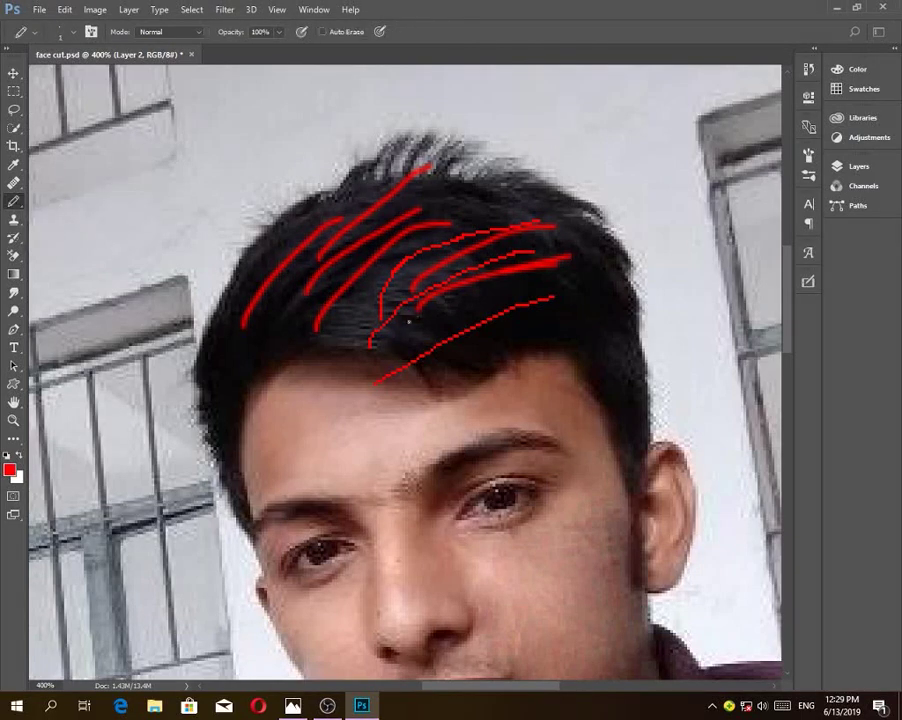
{"action": "mouse_move", "coordinate": [338, 326]}
{"action": "left_mouse_down"}
{"action": "mouse_move", "coordinate": [424, 255]}
{"action": "mouse_move", "coordinate": [548, 228]}
{"action": "left_mouse_up"}
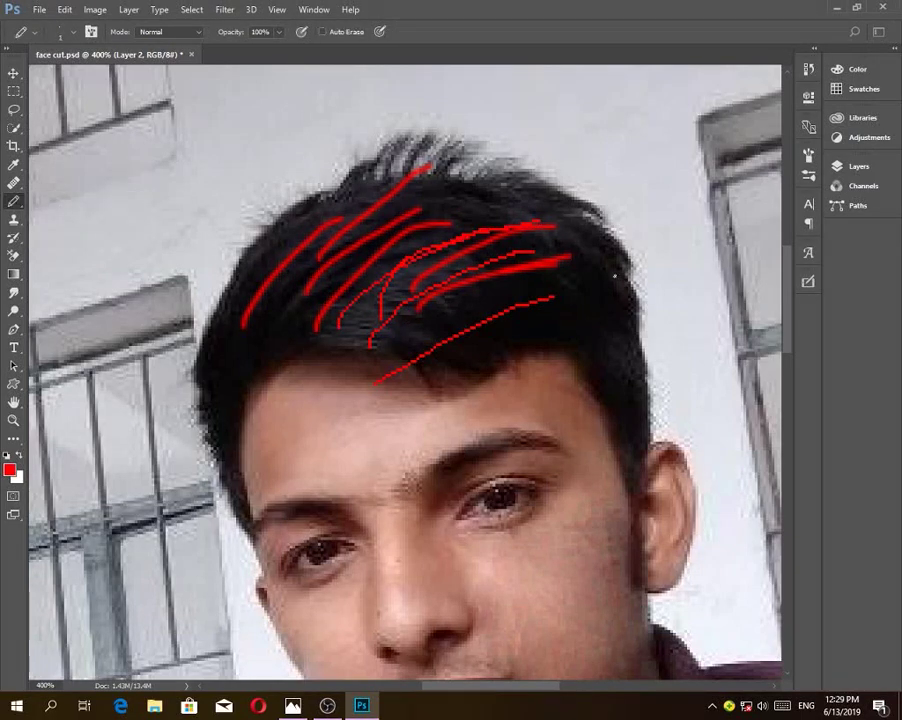
{"action": "key", "text": "ctrl+alt+z"}
{"action": "key", "text": "ctrl+alt+z"}
{"action": "key", "text": "ctrl+alt+z"}
{"action": "key", "text": "ctrl+alt+z"}
{"action": "key", "text": "ctrl+alt+z"}
{"action": "key", "text": "ctrl+alt+z"}
{"action": "key", "text": "ctrl+alt+z"}
{"action": "key", "text": "ctrl+alt+z"}
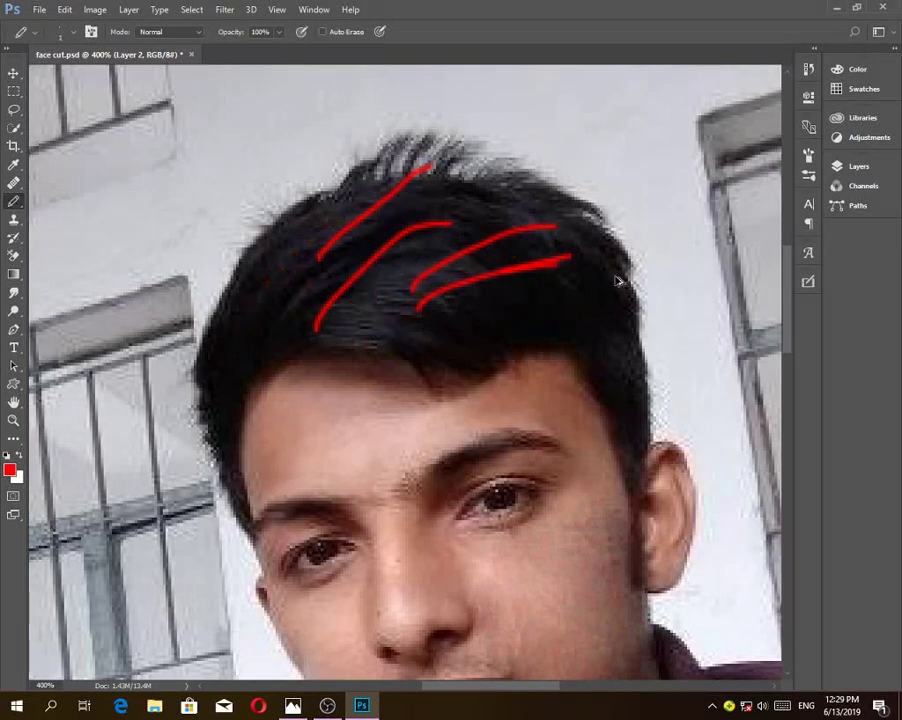
{"action": "key", "text": "ctrl+alt+z"}
{"action": "key", "text": "ctrl+alt+z"}
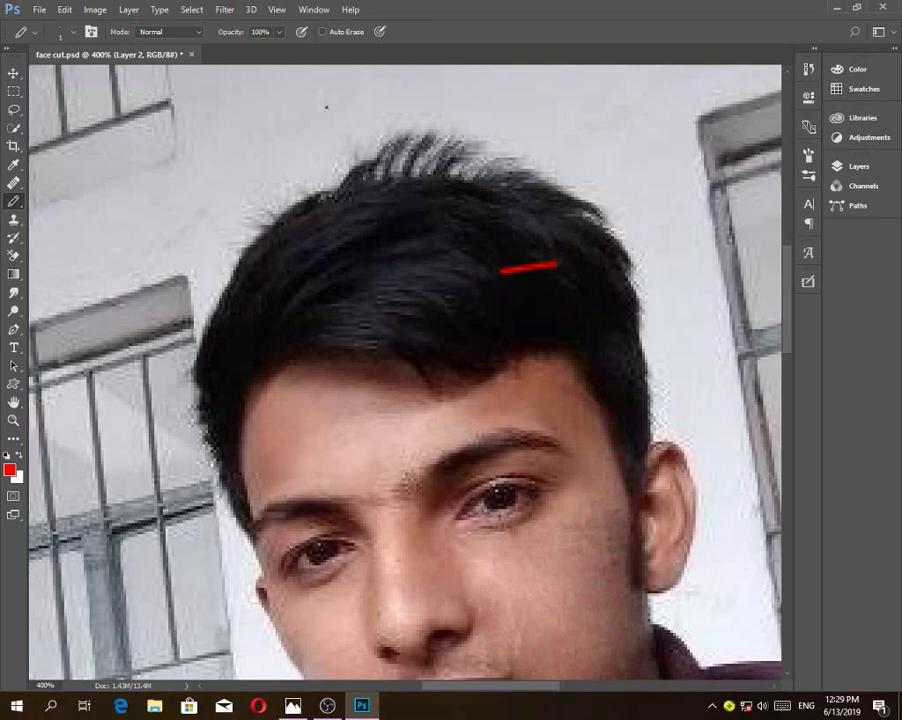
In Image Size, raise Resolution from 72 to 104.2 pixels/inch with resampling, giving 886 × 1181 px
{"action": "left_click", "coordinate": [92, 9]}
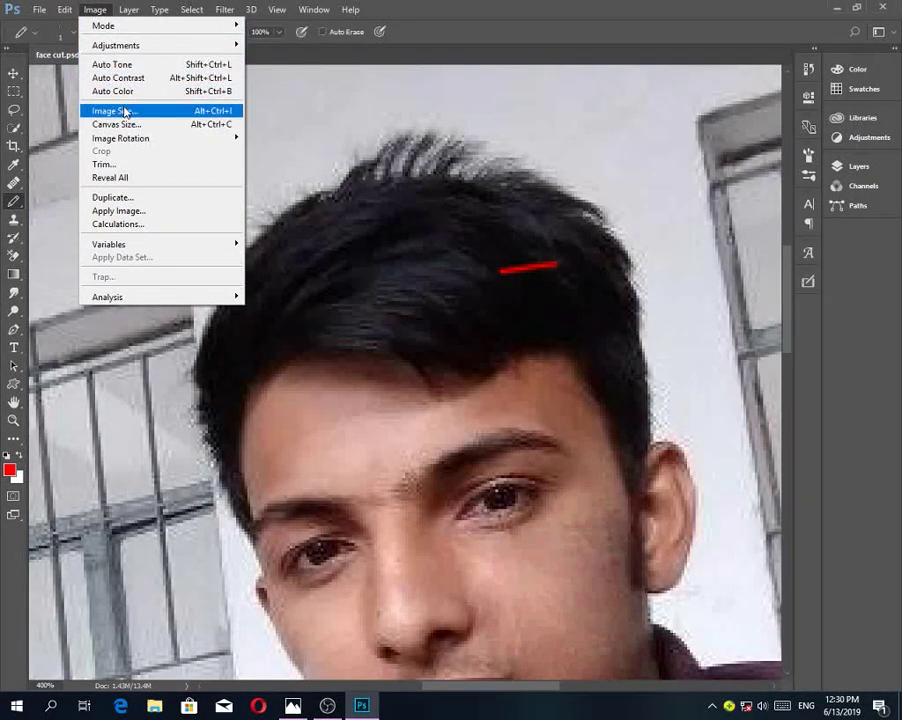
{"action": "left_click", "coordinate": [125, 111]}
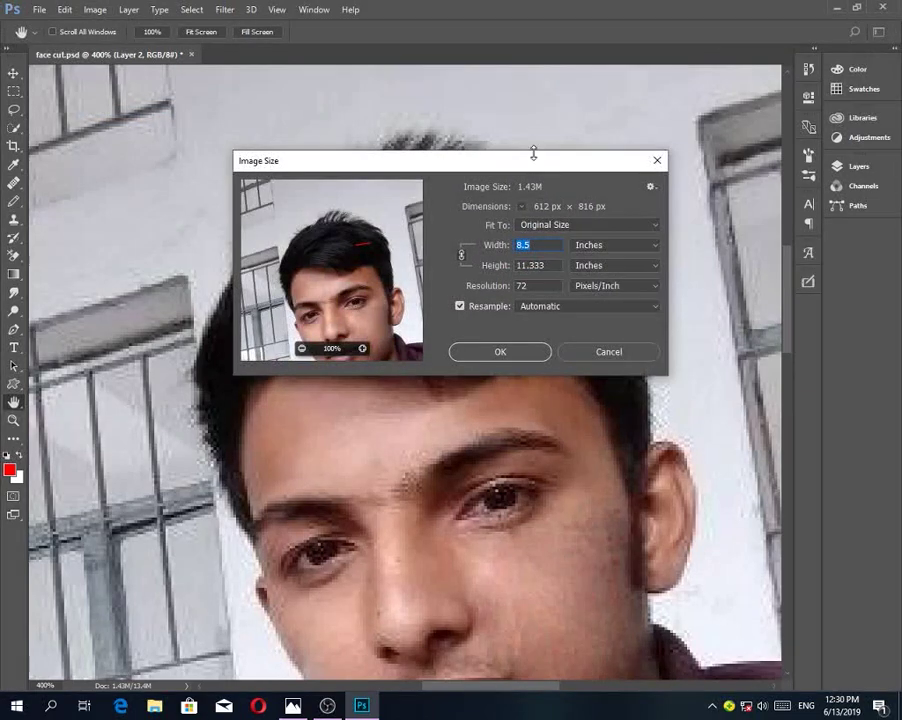
{"action": "left_click_drag", "start_coordinate": [533, 171], "coordinate": [548, 237]}
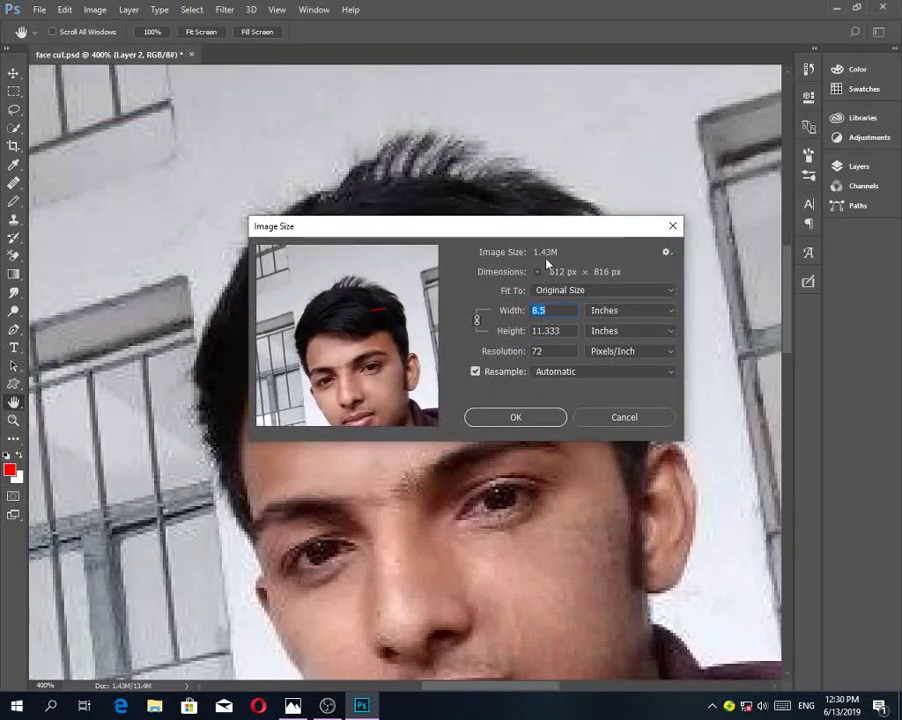
{"action": "left_click", "coordinate": [565, 311]}
{"action": "left_click", "coordinate": [553, 351]}
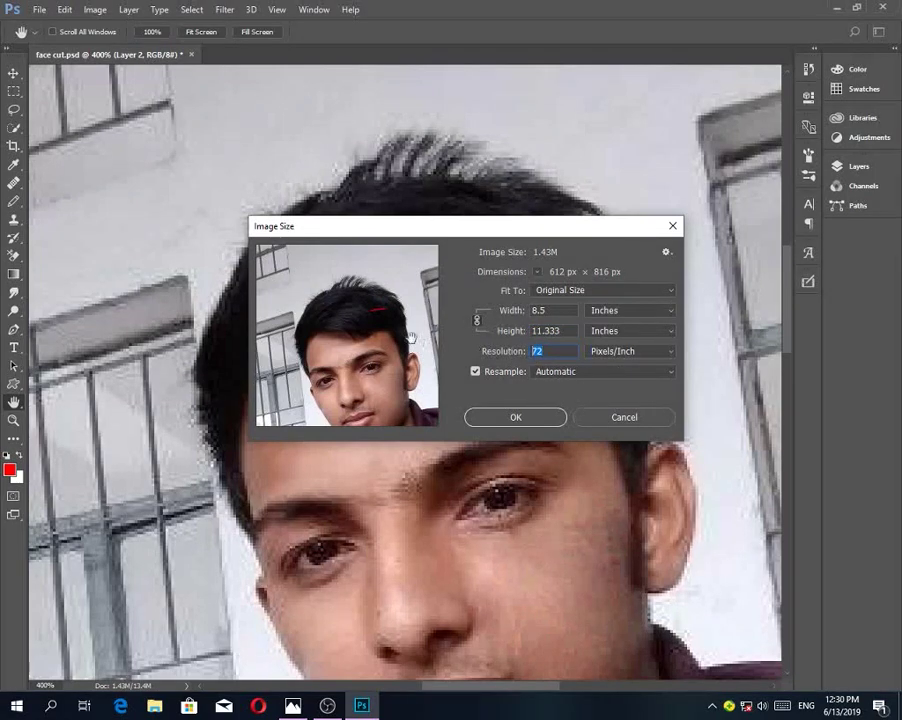
{"action": "mouse_move", "coordinate": [417, 344]}
{"action": "left_click_drag", "start_coordinate": [518, 350], "coordinate": [748, 346]}
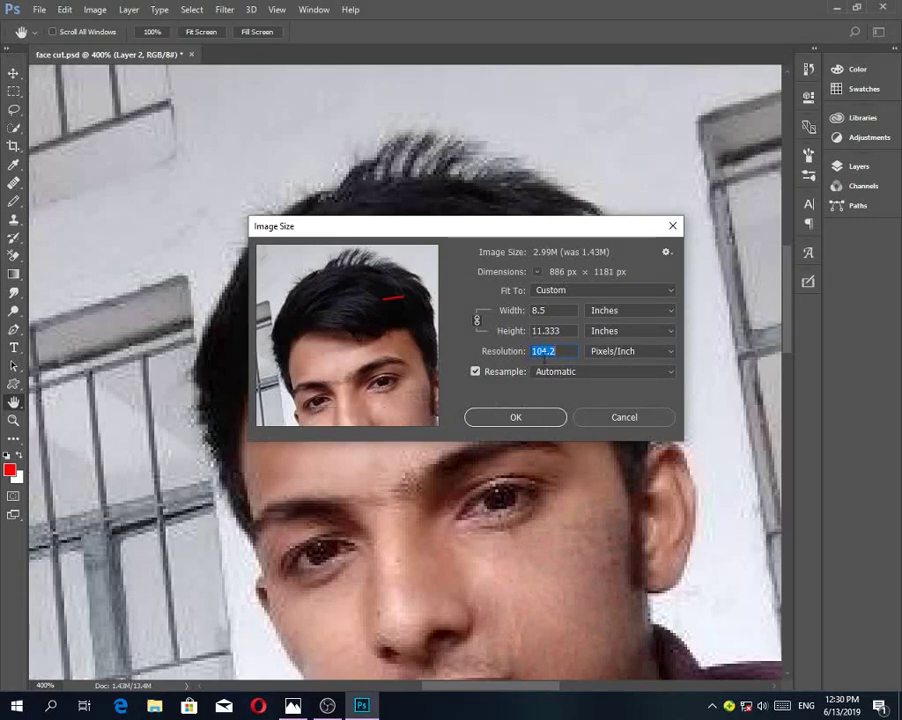
{"action": "left_click", "coordinate": [518, 416]}
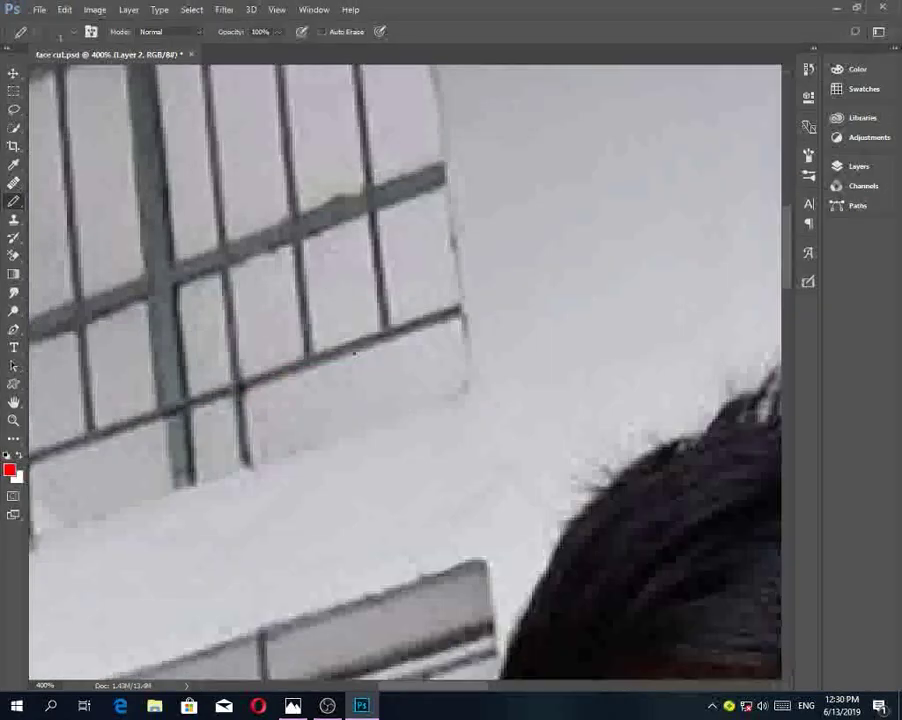
Zoom out to fit the whole resized photo, glance at toolbox2.gif, and return to Photoshop
{"action": "key", "text": "ctrl+minus"}
{"action": "key", "text": "ctrl+minus"}
{"action": "key", "text": "ctrl+minus"}
{"action": "key", "text": "ctrl+minus"}
{"action": "key", "text": "ctrl+minus"}
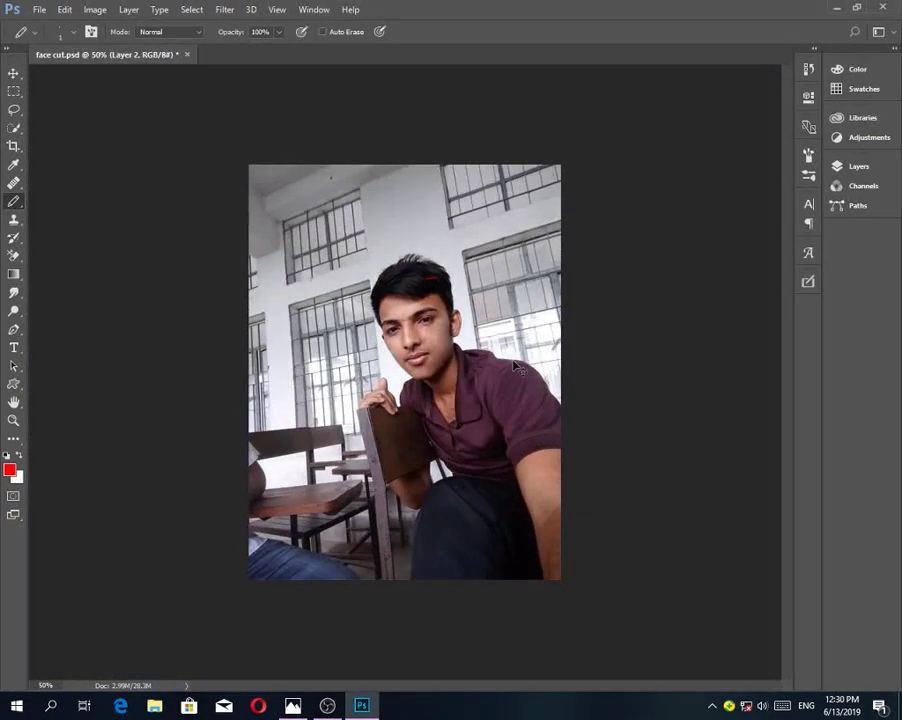
{"action": "key", "text": "ctrl+plus"}
{"action": "key", "text": "ctrl+plus"}
{"action": "key", "text": "ctrl+plus"}
{"action": "key", "text": "ctrl+plus"}
{"action": "key", "text": "ctrl+plus"}
{"action": "key", "text": "ctrl+minus"}
{"action": "key", "text": "ctrl+minus"}
{"action": "key", "text": "ctrl+minus"}
{"action": "key", "text": "ctrl+minus"}
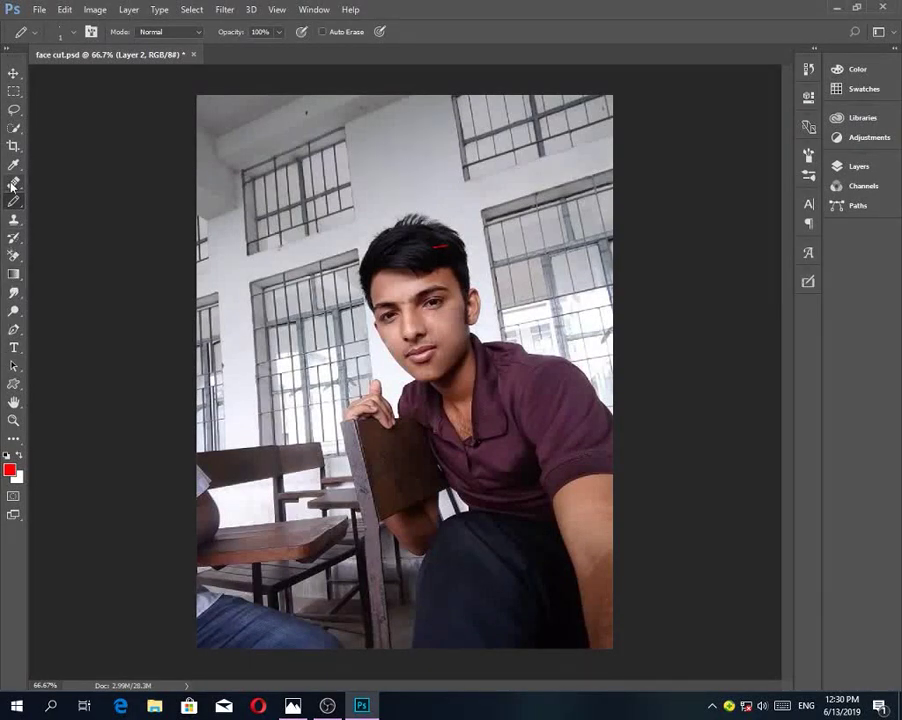
{"action": "key", "text": "alt+Tab"}
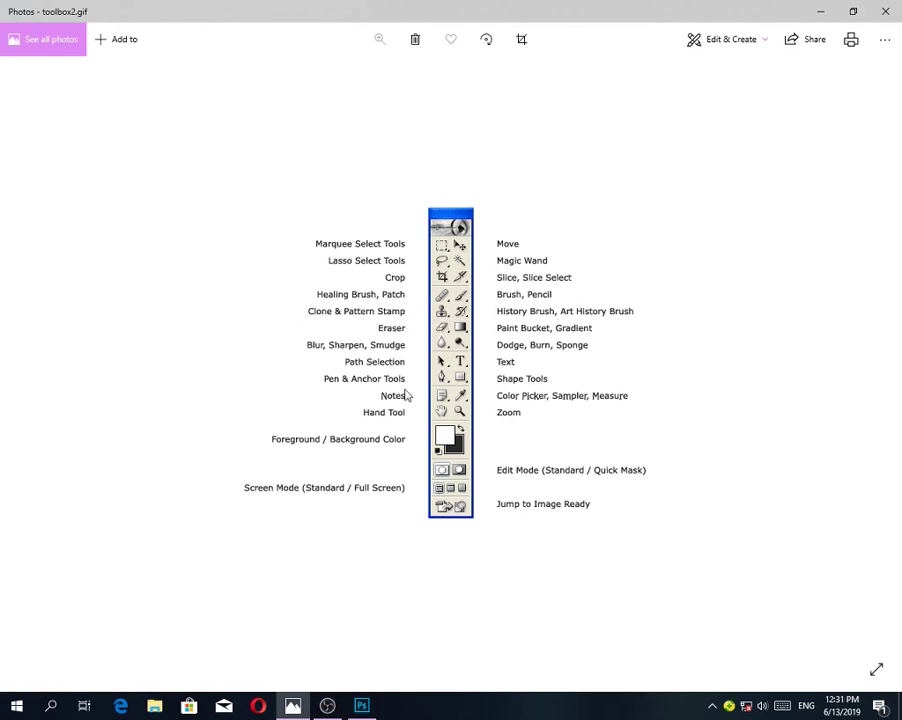
{"action": "mouse_move", "coordinate": [327, 706]}
{"action": "left_click", "coordinate": [342, 670]}
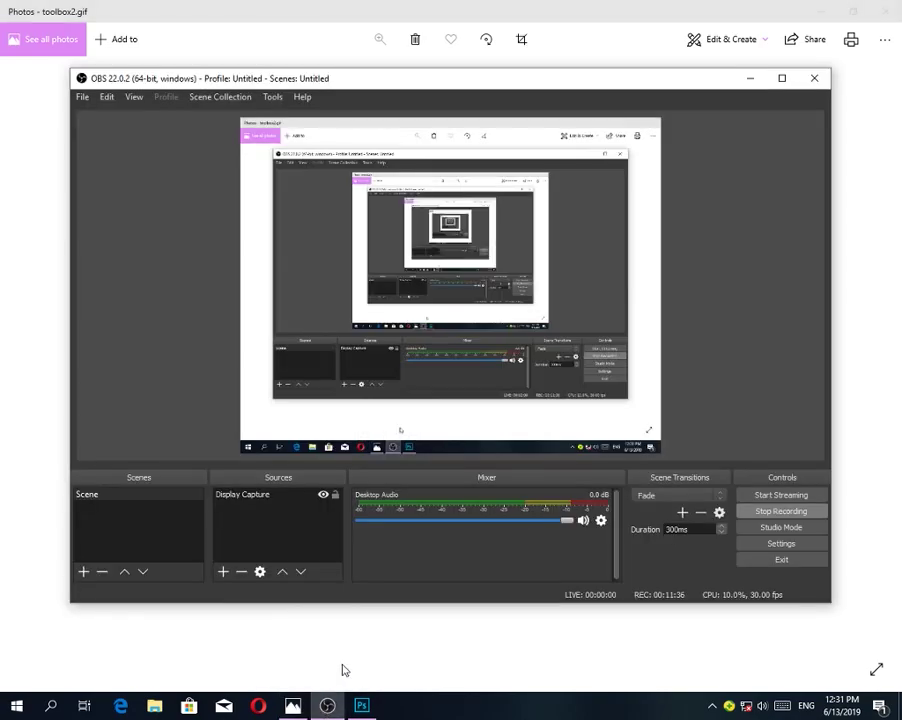
{"action": "left_click", "coordinate": [368, 707]}
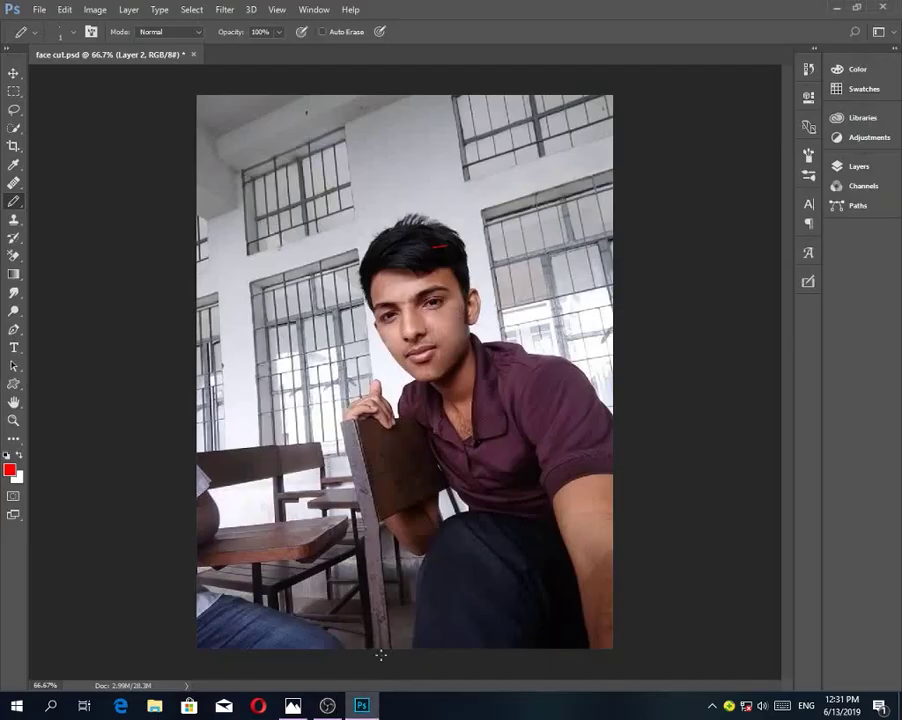
Toggle between the Clone Stamp and Healing Brush tools and zoom in on the face
{"action": "left_click", "coordinate": [14, 223]}
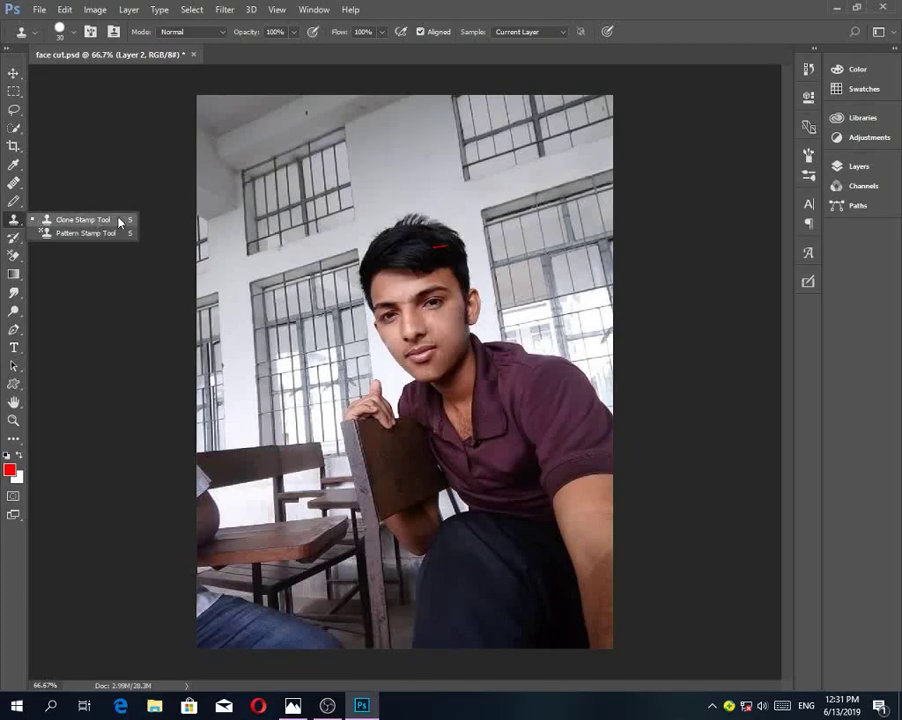
{"action": "left_click", "coordinate": [14, 184]}
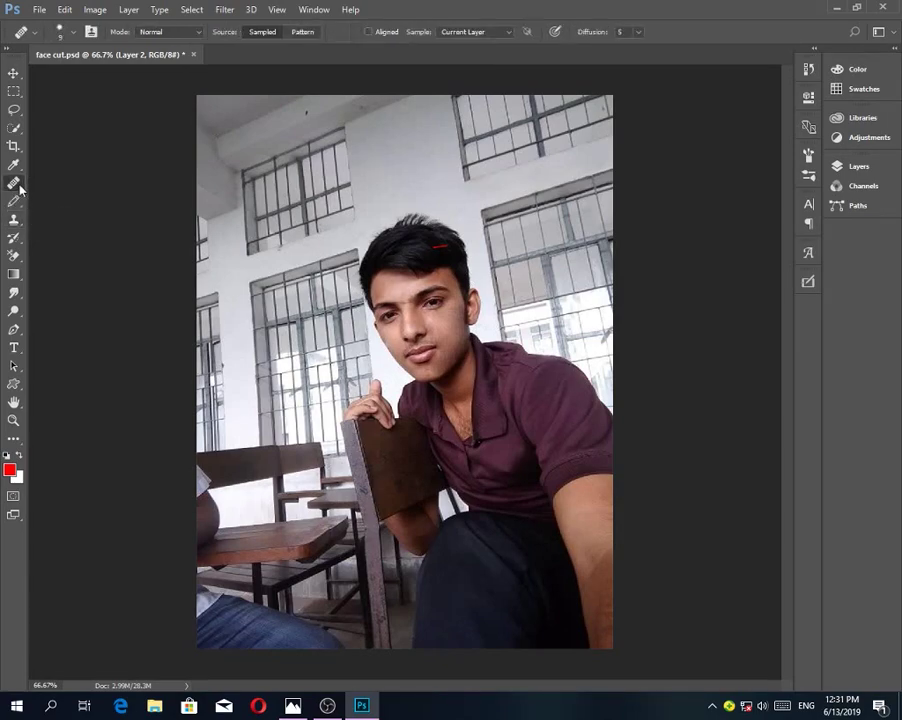
{"action": "left_click", "coordinate": [14, 219]}
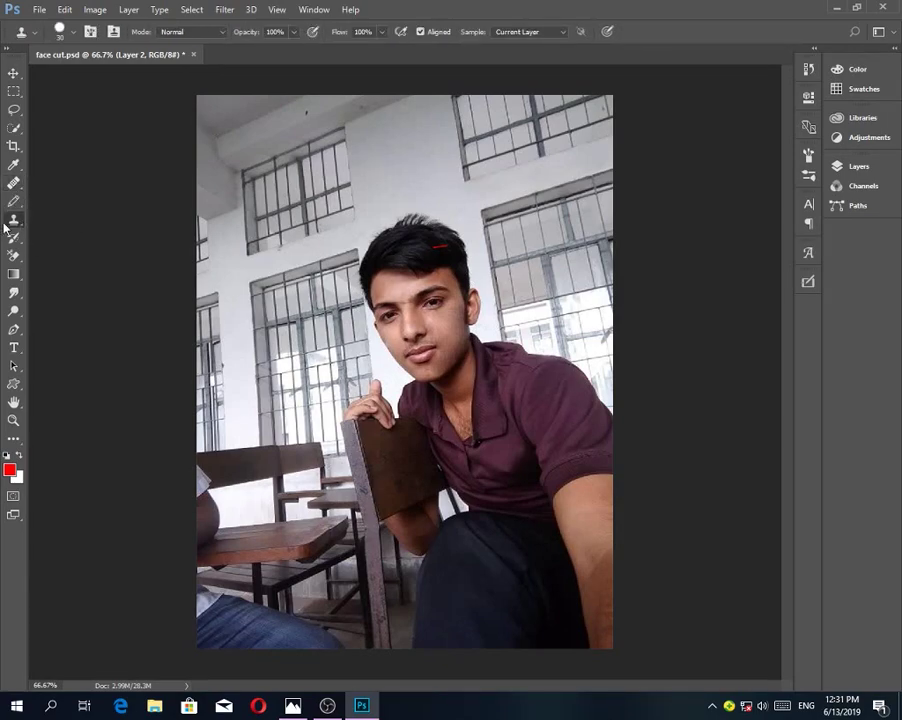
{"action": "right_click", "coordinate": [13, 221]}
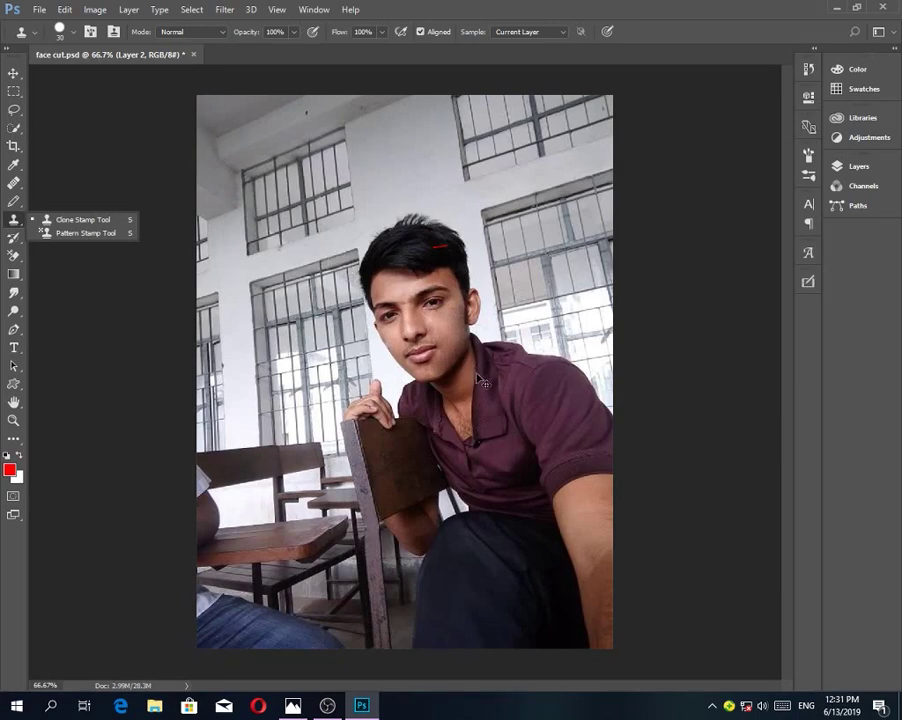
{"action": "key", "text": "ctrl+minus"}
{"action": "key", "text": "ctrl+plus"}
{"action": "scroll", "coordinate": [483, 383], "scroll_direction": "up", "scroll_amount": 4}
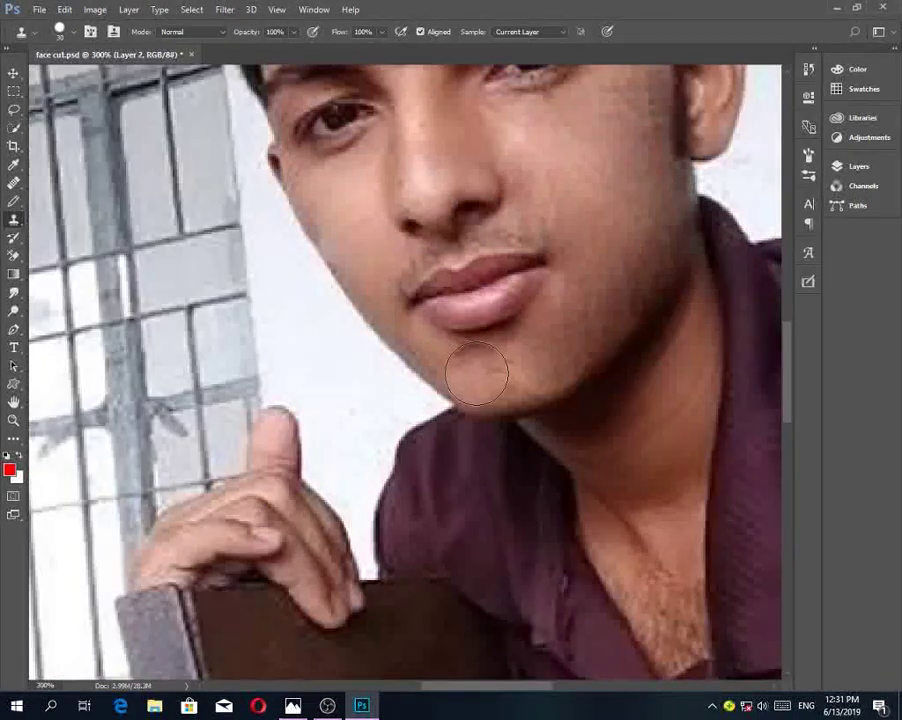
{"action": "scroll", "coordinate": [380, 270], "scroll_direction": "up", "scroll_amount": 8}
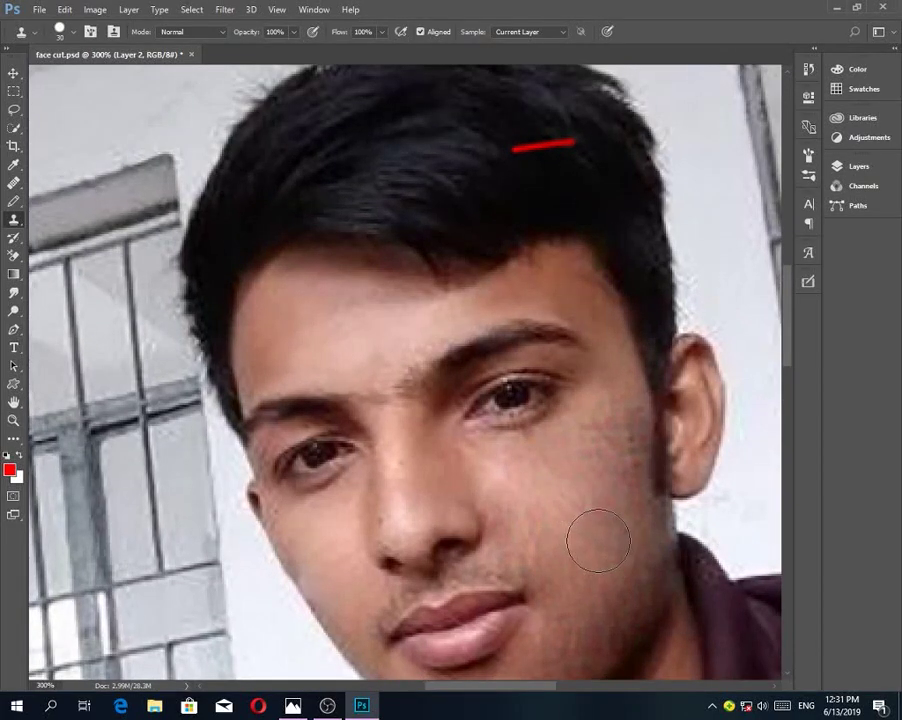
With the Healing Brush, sample cheek skin and paint it over part of the forehead
{"action": "left_click", "coordinate": [13, 183]}
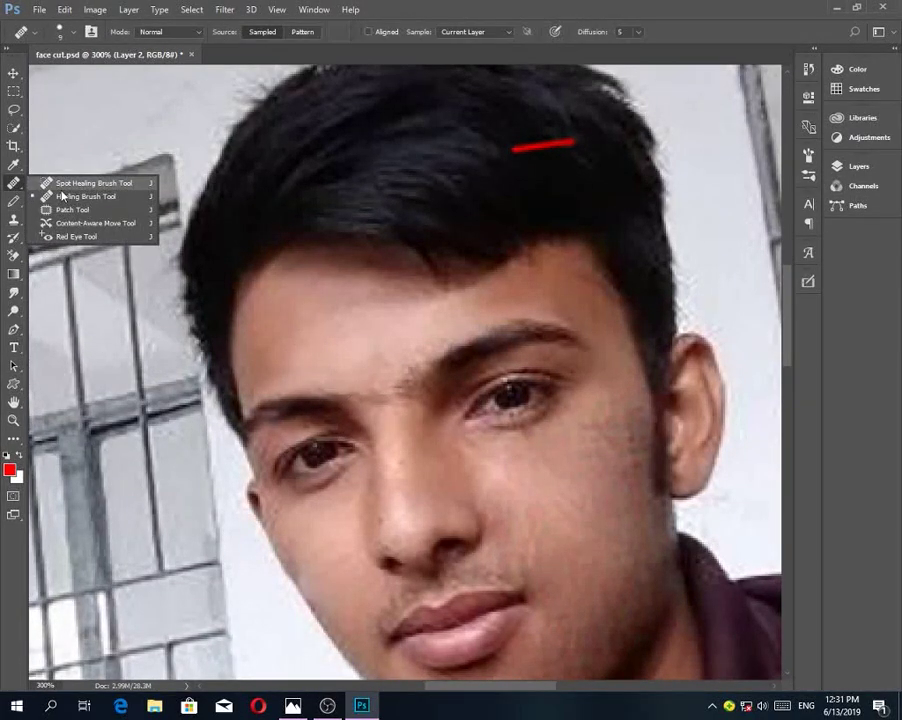
{"action": "left_click", "coordinate": [80, 196]}
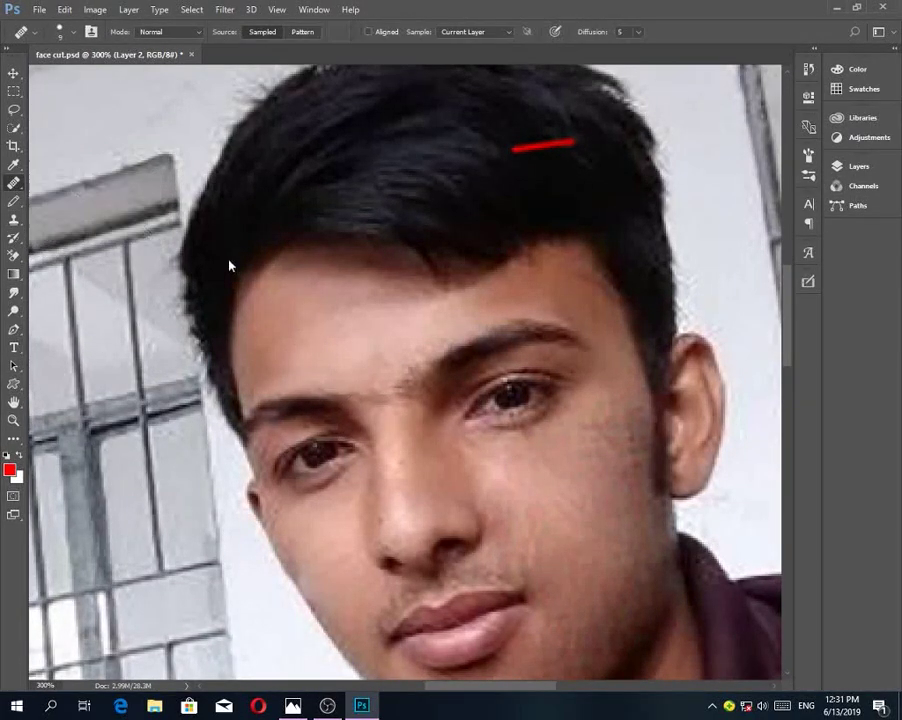
{"action": "left_click", "coordinate": [609, 481], "text": "alt"}
{"action": "left_click_drag", "start_coordinate": [370, 318], "coordinate": [317, 328]}
{"action": "left_click", "coordinate": [15, 226]}
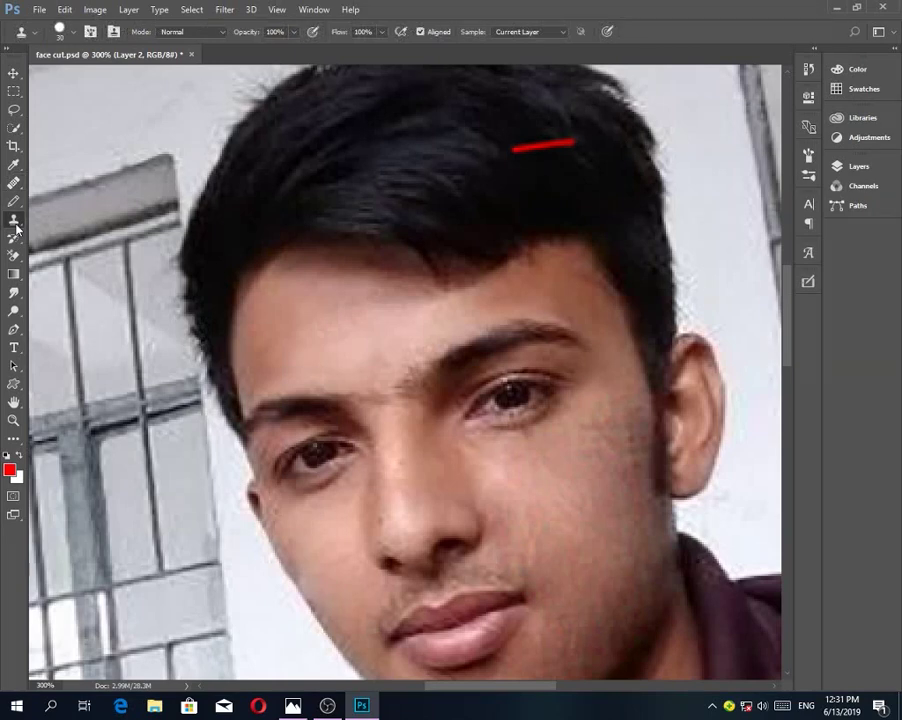
Sample the cheek with the Clone Stamp, clone onto the forehead, and shrink the brush to 12 px
{"action": "left_click", "coordinate": [567, 483], "text": "alt"}
{"action": "mouse_move", "coordinate": [352, 327]}
{"action": "left_mouse_down"}
{"action": "mouse_move", "coordinate": [286, 347]}
{"action": "mouse_move", "coordinate": [361, 338]}
{"action": "mouse_move", "coordinate": [390, 318]}
{"action": "left_mouse_up"}
{"action": "right_click", "coordinate": [362, 332]}
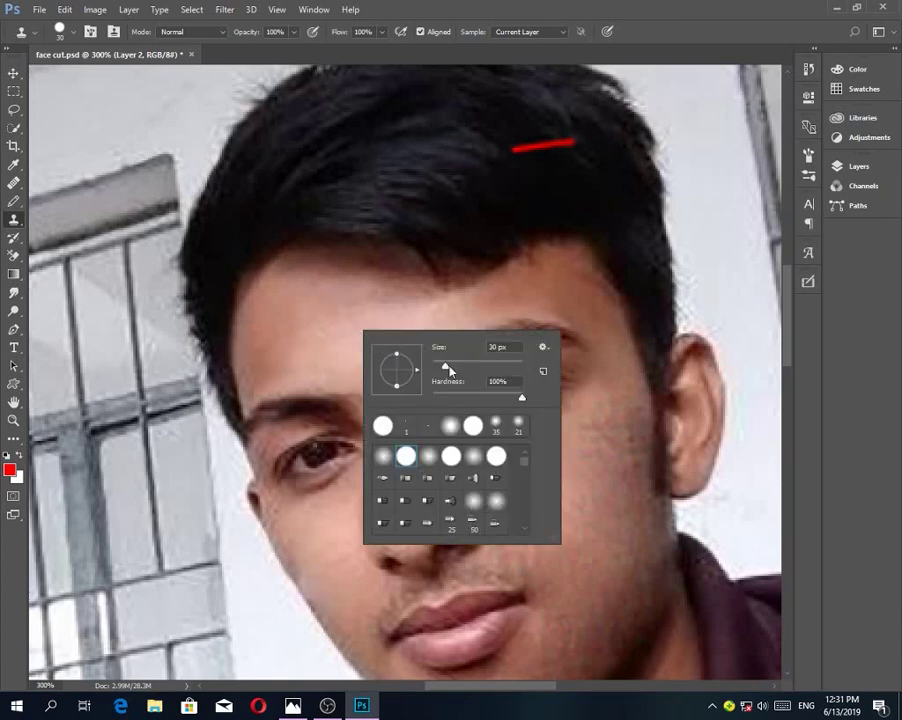
{"action": "left_click_drag", "start_coordinate": [449, 371], "coordinate": [438, 369]}
{"action": "left_click", "coordinate": [379, 311]}
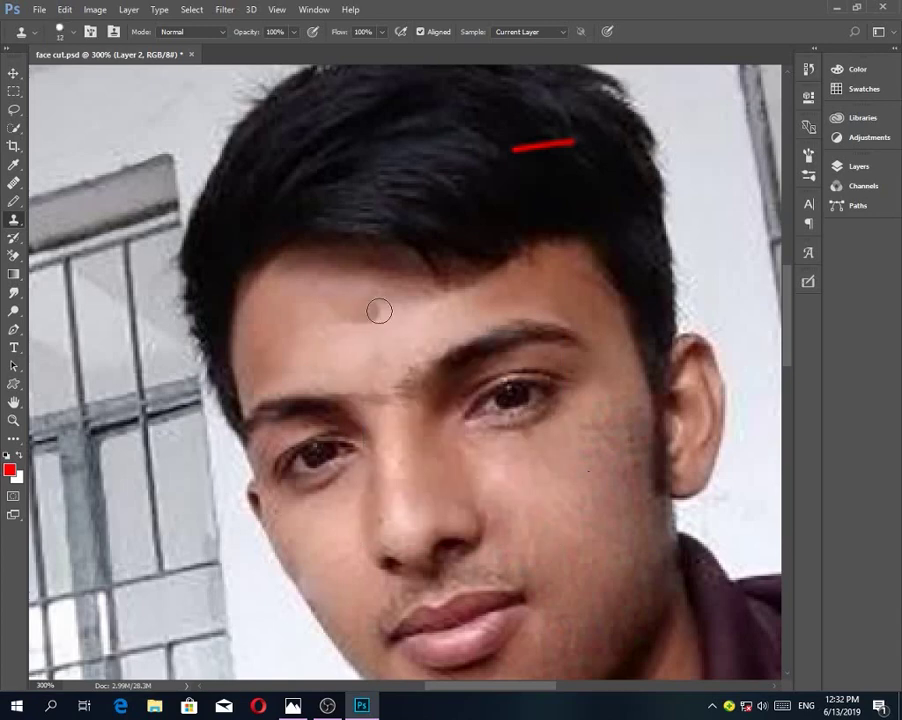
Clone a 12 px skin patch onto the forehead, then undo it
{"action": "mouse_move", "coordinate": [379, 311]}
{"action": "left_mouse_down"}
{"action": "mouse_move", "coordinate": [389, 318]}
{"action": "mouse_move", "coordinate": [336, 336]}
{"action": "mouse_move", "coordinate": [334, 346]}
{"action": "left_mouse_up"}
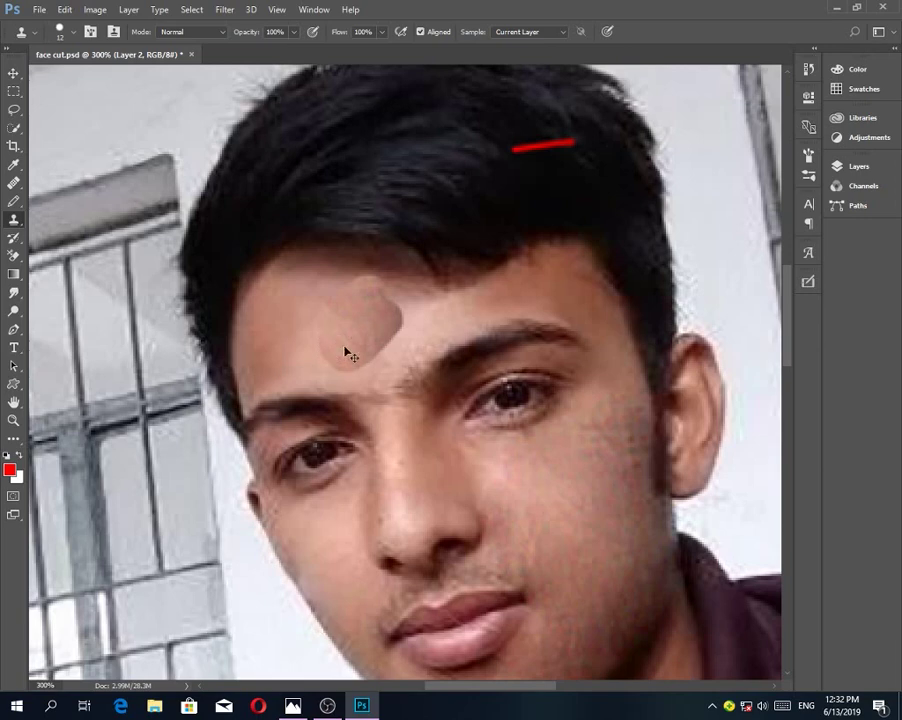
{"action": "key", "text": "ctrl+z"}
{"action": "key", "text": "ctrl+shift+z"}
{"action": "key", "text": "ctrl+z"}
{"action": "key", "text": "ctrl+z"}
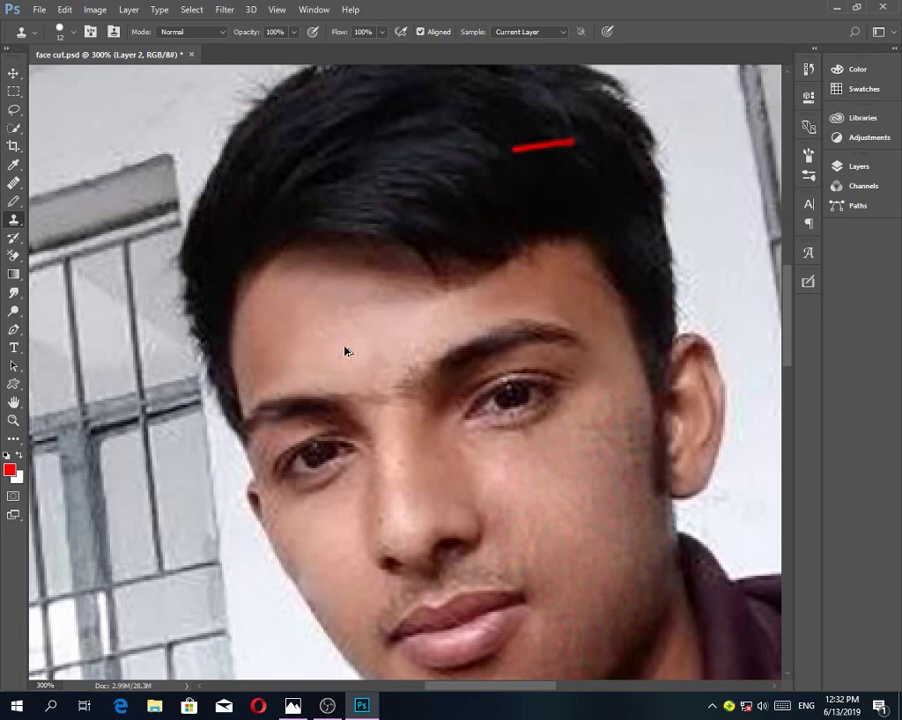
Stamp a striped pattern onto the forehead with the Pattern Stamp, then undo it
{"action": "right_click", "coordinate": [14, 222]}
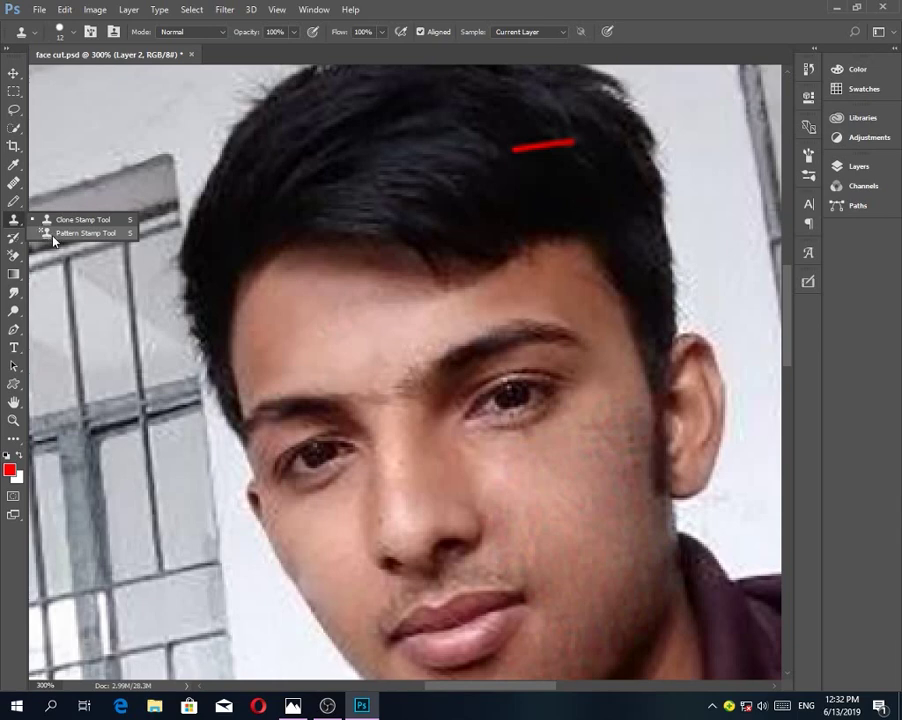
{"action": "left_click", "coordinate": [53, 235]}
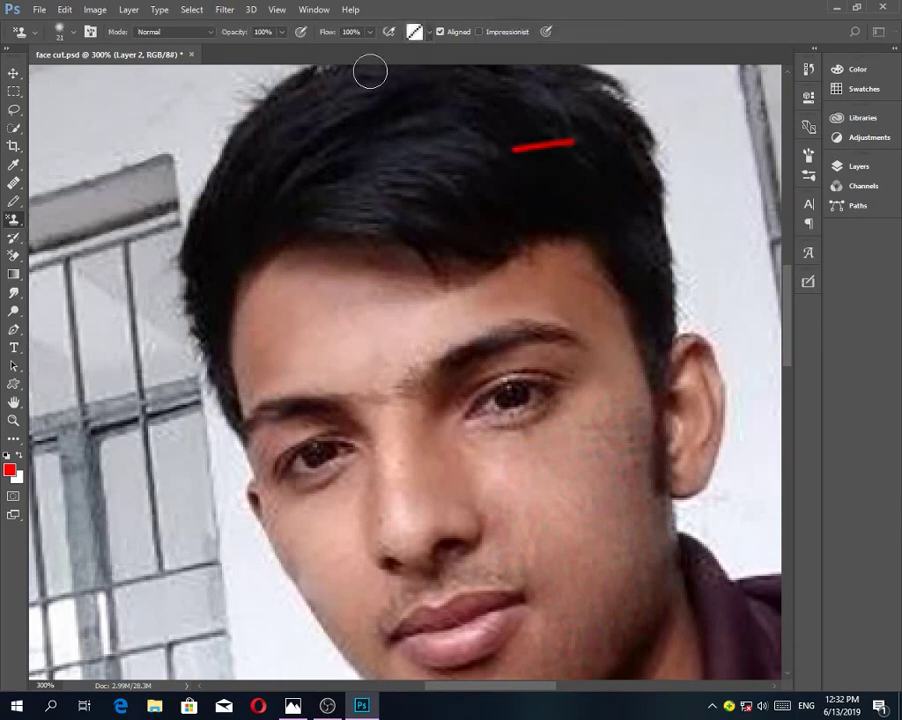
{"action": "left_click", "coordinate": [427, 33]}
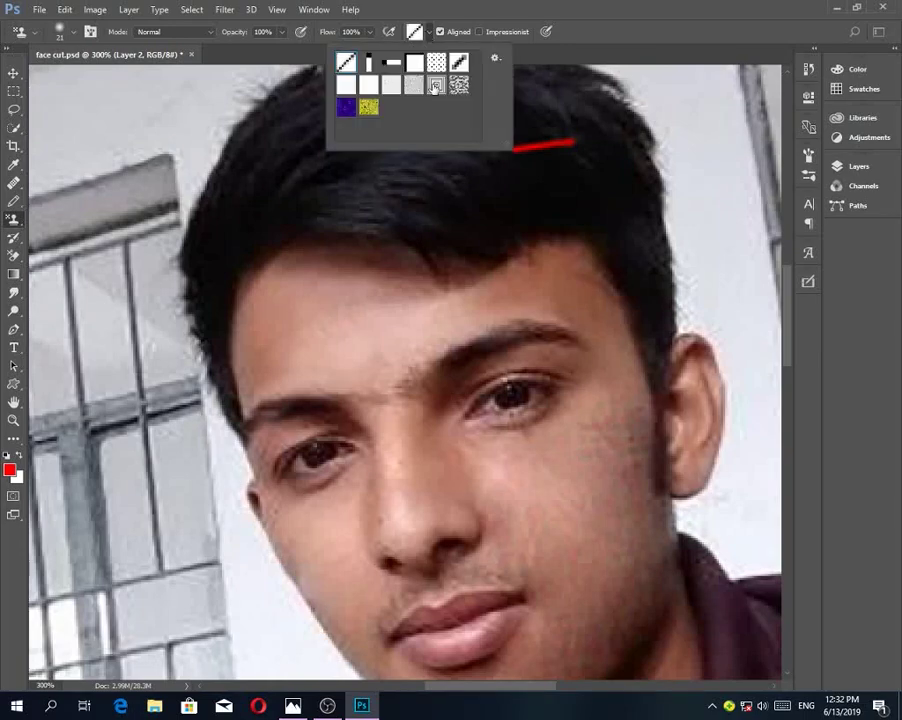
{"action": "left_click", "coordinate": [434, 88]}
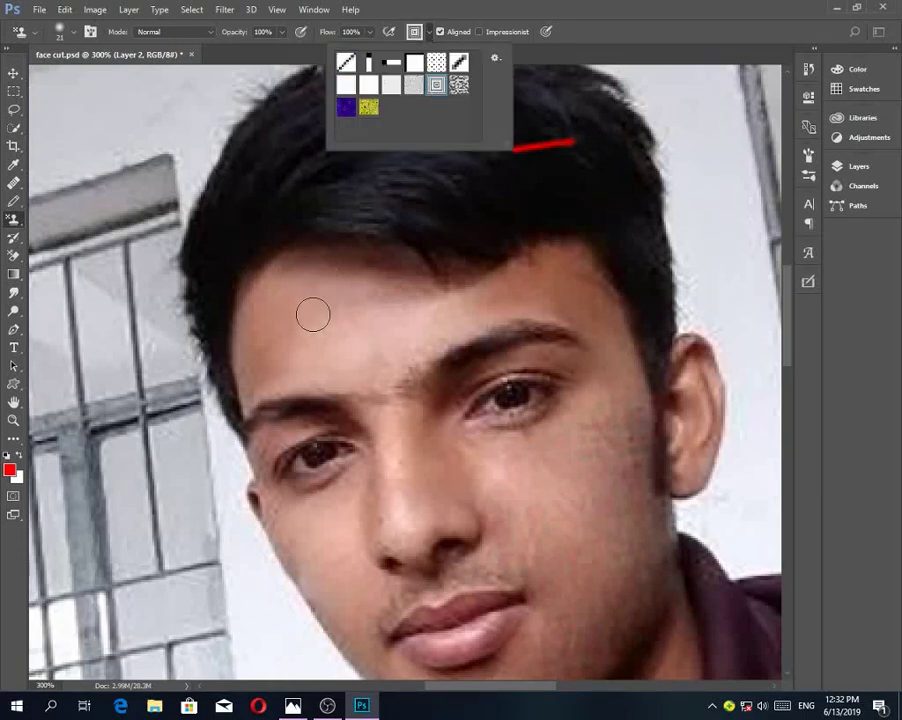
{"action": "mouse_move", "coordinate": [312, 313]}
{"action": "left_mouse_down"}
{"action": "mouse_move", "coordinate": [370, 301]}
{"action": "mouse_move", "coordinate": [334, 336]}
{"action": "mouse_move", "coordinate": [344, 345]}
{"action": "mouse_move", "coordinate": [336, 351]}
{"action": "mouse_move", "coordinate": [348, 350]}
{"action": "mouse_move", "coordinate": [360, 322]}
{"action": "mouse_move", "coordinate": [309, 205]}
{"action": "mouse_move", "coordinate": [367, 186]}
{"action": "mouse_move", "coordinate": [455, 283]}
{"action": "left_mouse_up"}
{"action": "key", "text": "ctrl+z"}
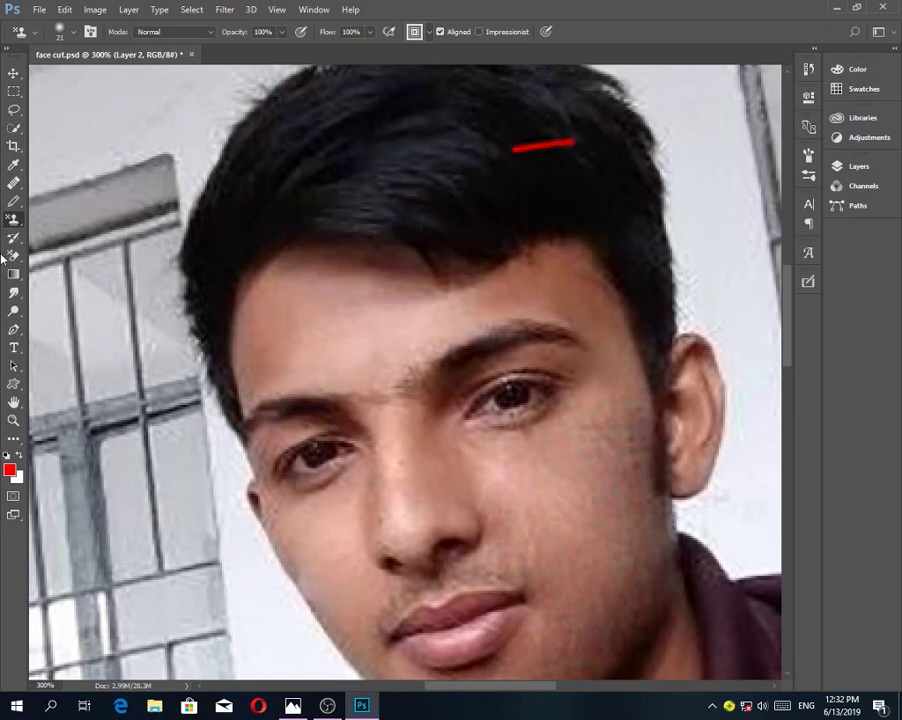
Clone a copy of the eye onto the forehead with the Clone Stamp, then undo it
{"action": "right_click", "coordinate": [9, 222]}
{"action": "left_click", "coordinate": [72, 217]}
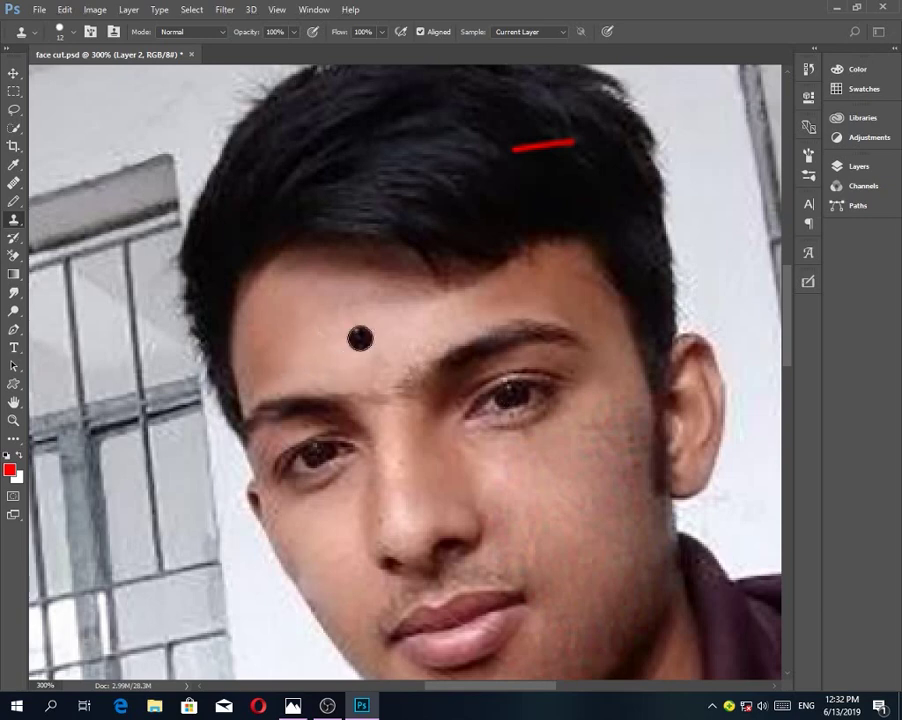
{"action": "mouse_move", "coordinate": [349, 339]}
{"action": "left_mouse_down"}
{"action": "mouse_move", "coordinate": [385, 322]}
{"action": "mouse_move", "coordinate": [355, 352]}
{"action": "mouse_move", "coordinate": [305, 344]}
{"action": "mouse_move", "coordinate": [354, 320]}
{"action": "mouse_move", "coordinate": [394, 314]}
{"action": "mouse_move", "coordinate": [402, 326]}
{"action": "mouse_move", "coordinate": [368, 352]}
{"action": "mouse_move", "coordinate": [282, 352]}
{"action": "left_mouse_up"}
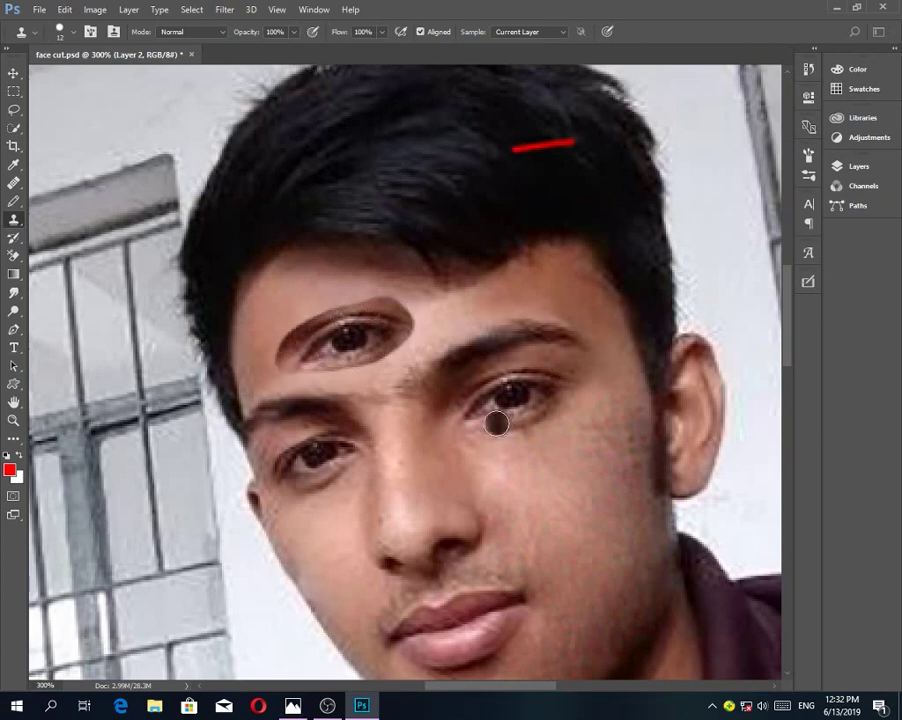
{"action": "key", "text": "ctrl+z"}
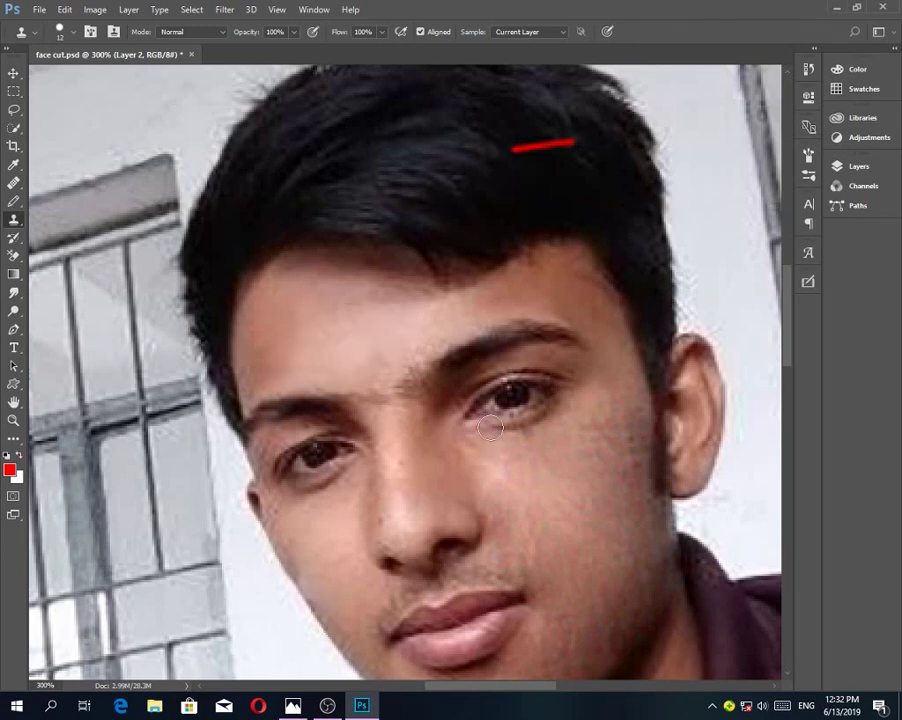
Select the History Brush, then drag the photo down to reveal the top of the hair
{"action": "right_click", "coordinate": [13, 222]}
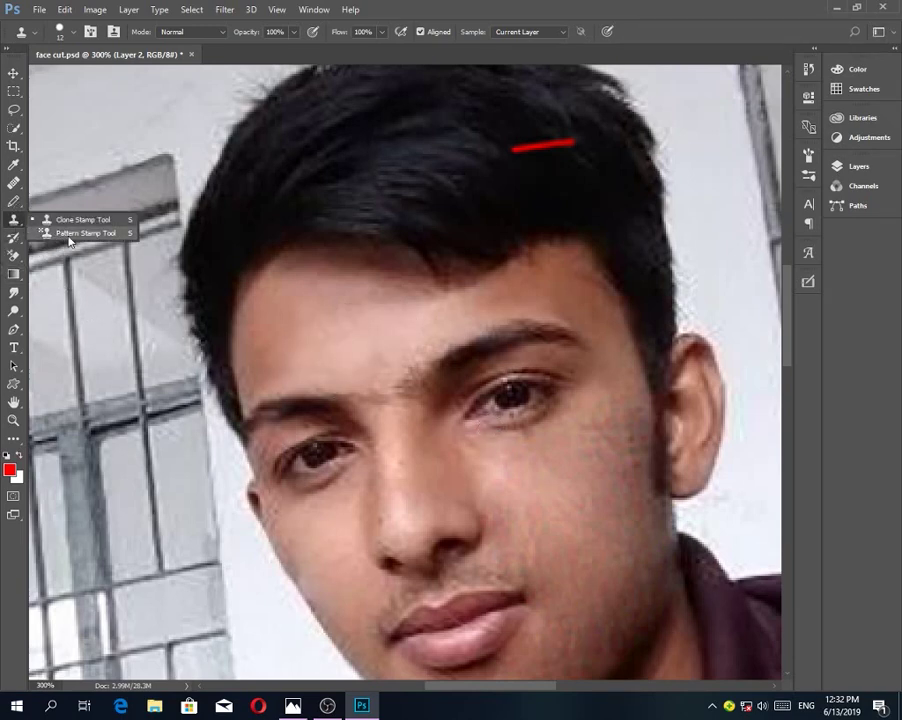
{"action": "left_click", "coordinate": [13, 238]}
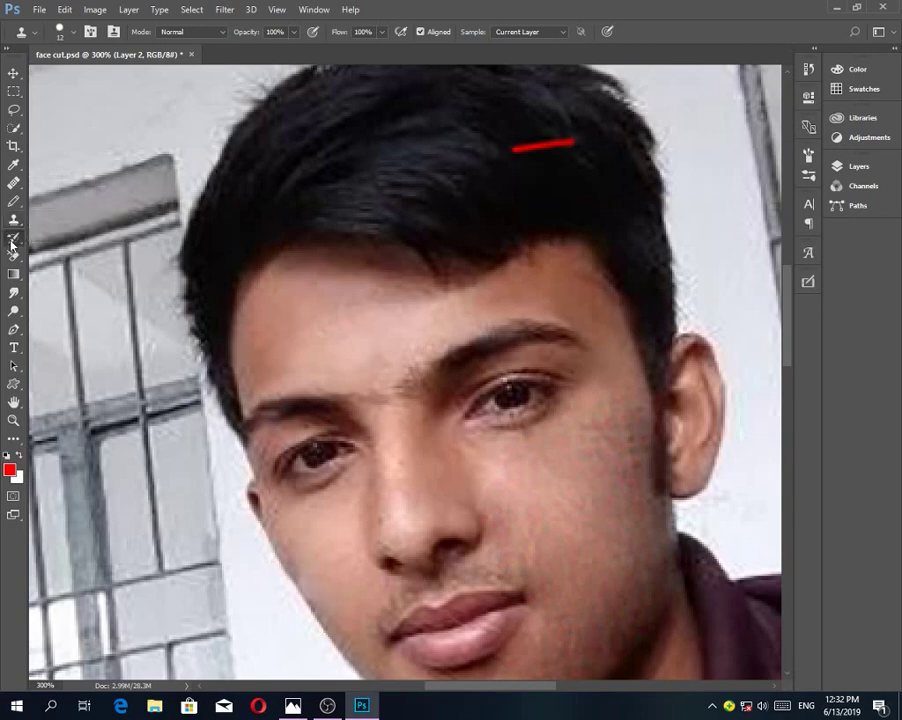
{"action": "left_click", "coordinate": [13, 73]}
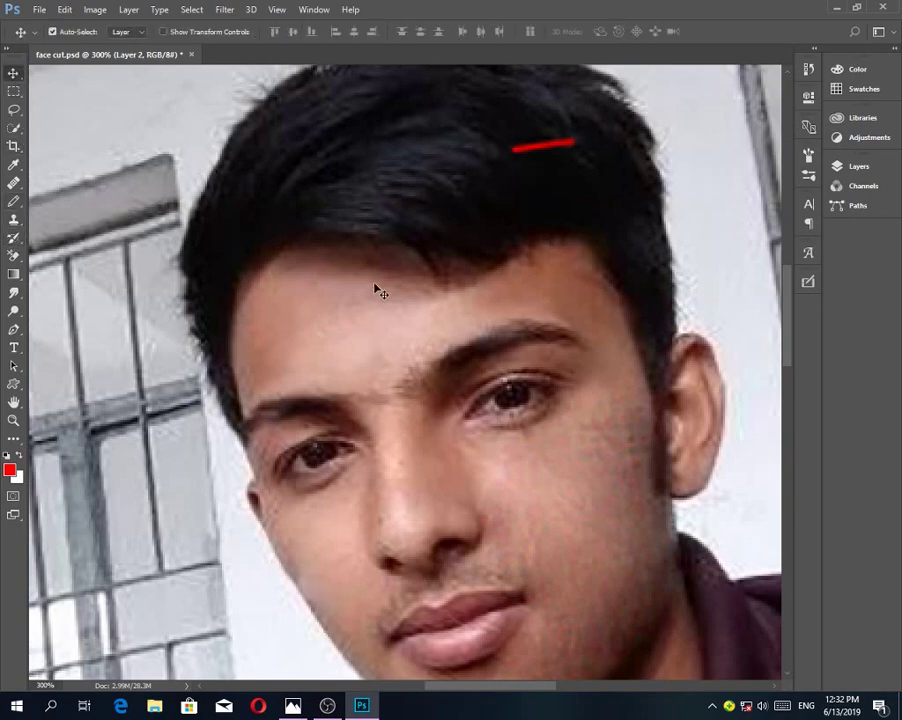
{"action": "left_click_drag", "start_coordinate": [374, 286], "coordinate": [370, 461]}
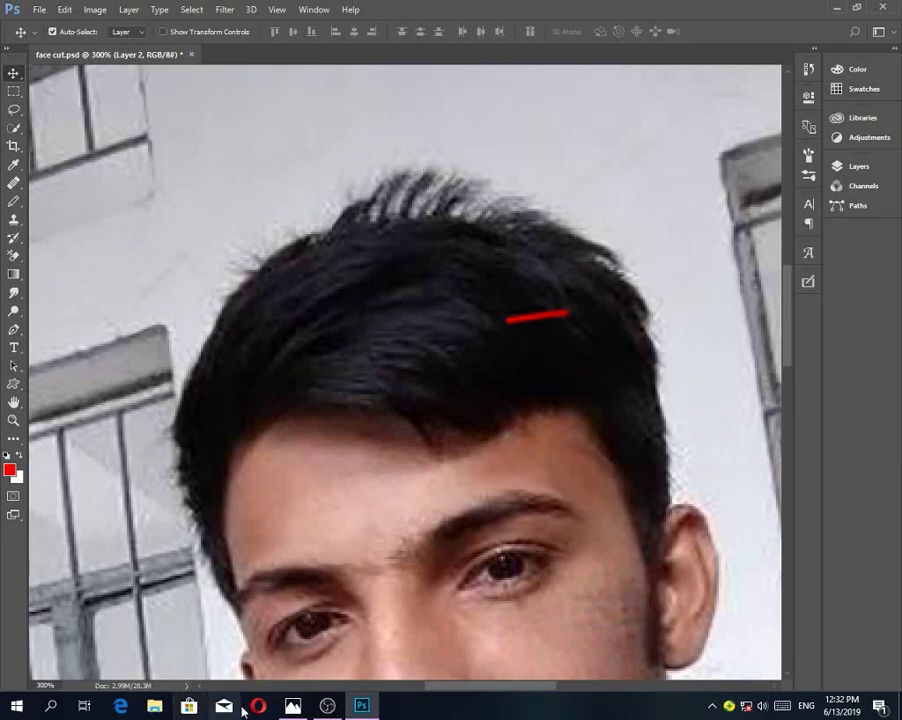
Switch to Windows Photos to display the labelled toolbox2.gif chart
{"action": "mouse_move", "coordinate": [300, 710]}
{"action": "left_click", "coordinate": [310, 664]}
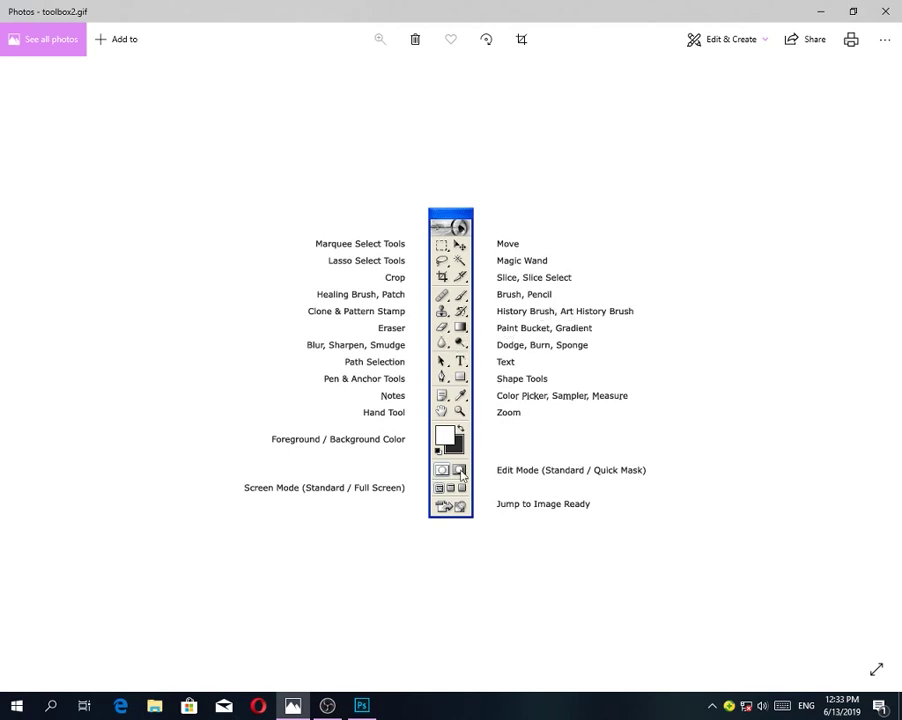
{"action": "mouse_move", "coordinate": [355, 708]}
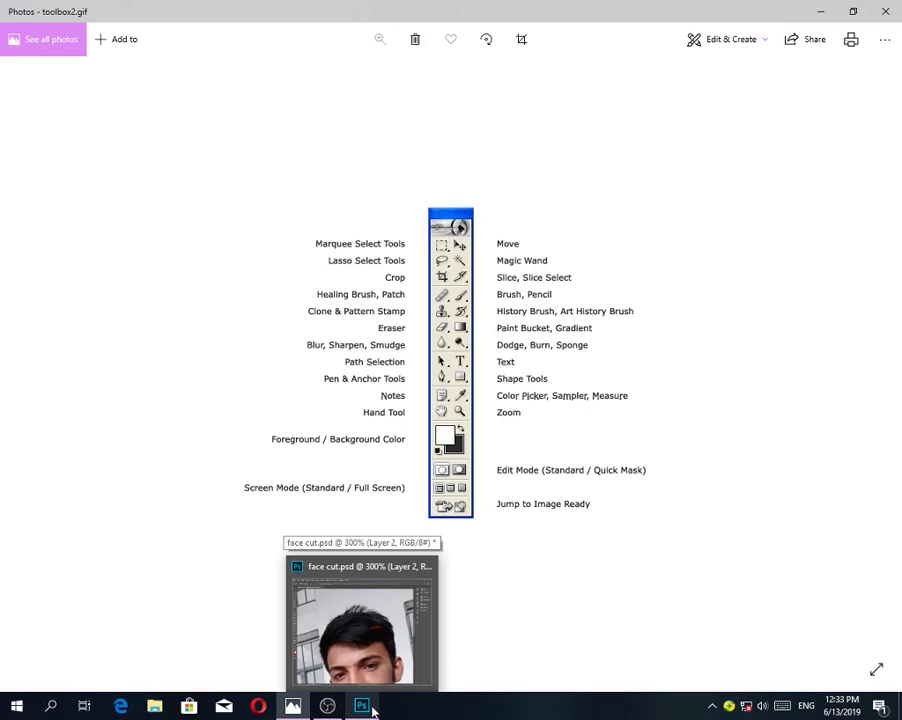
Back in face cut.psd, make Layer 4 visible and zoom out to see the whole photo
{"action": "left_click", "coordinate": [370, 708]}
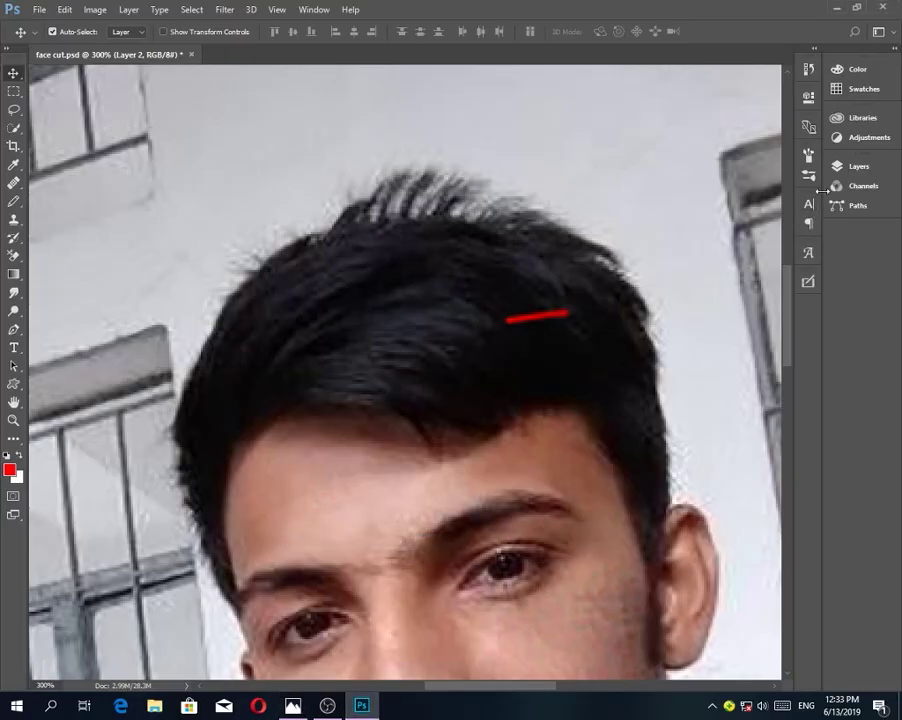
{"action": "left_click", "coordinate": [855, 170]}
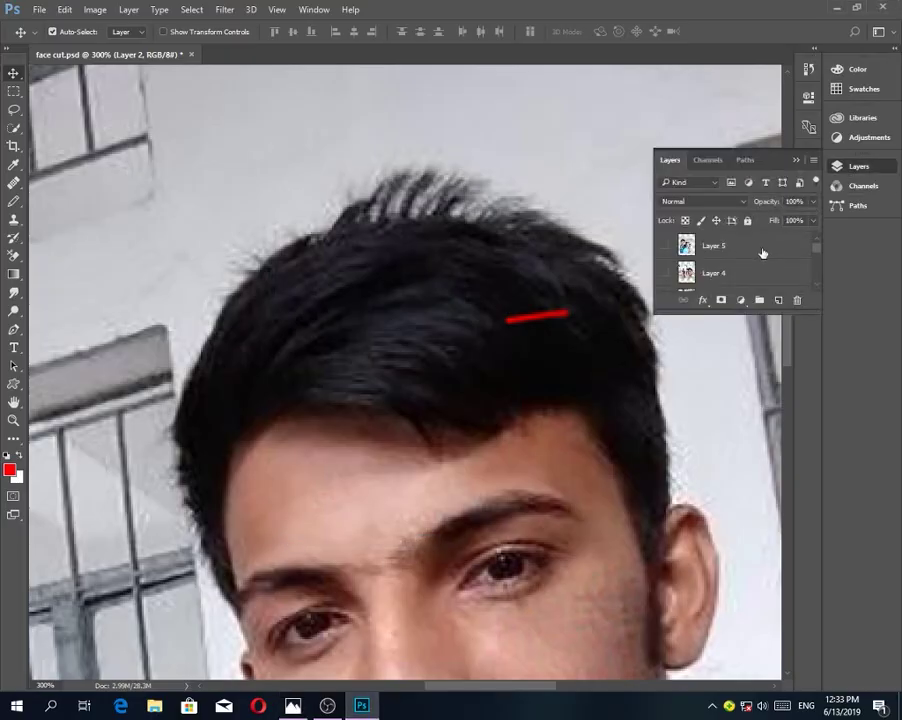
{"action": "scroll", "coordinate": [800, 258], "scroll_direction": "down", "scroll_amount": 5}
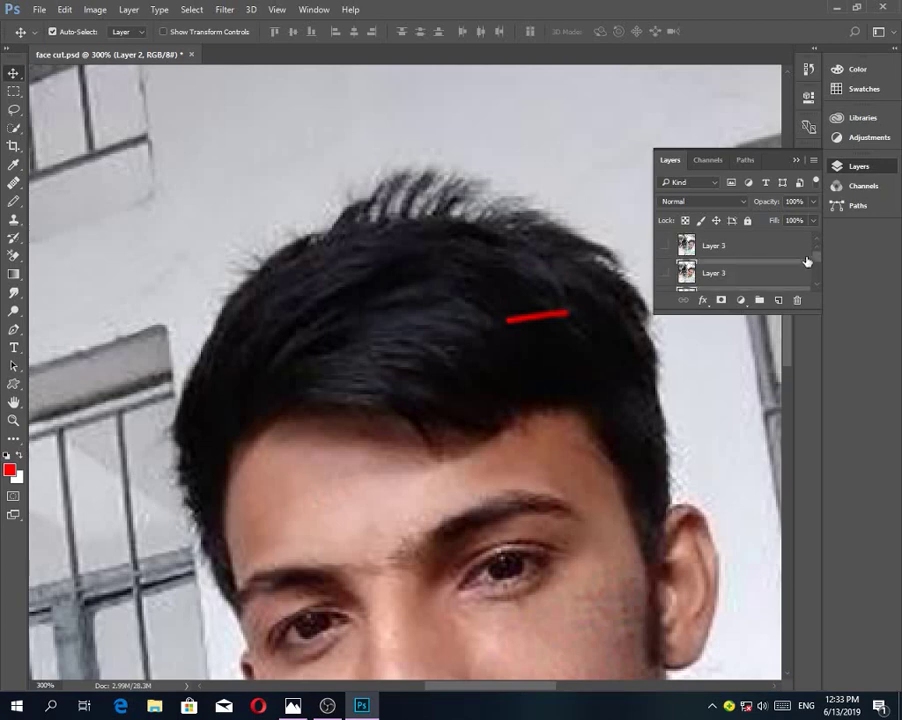
{"action": "scroll", "coordinate": [807, 261], "scroll_direction": "up", "scroll_amount": 5}
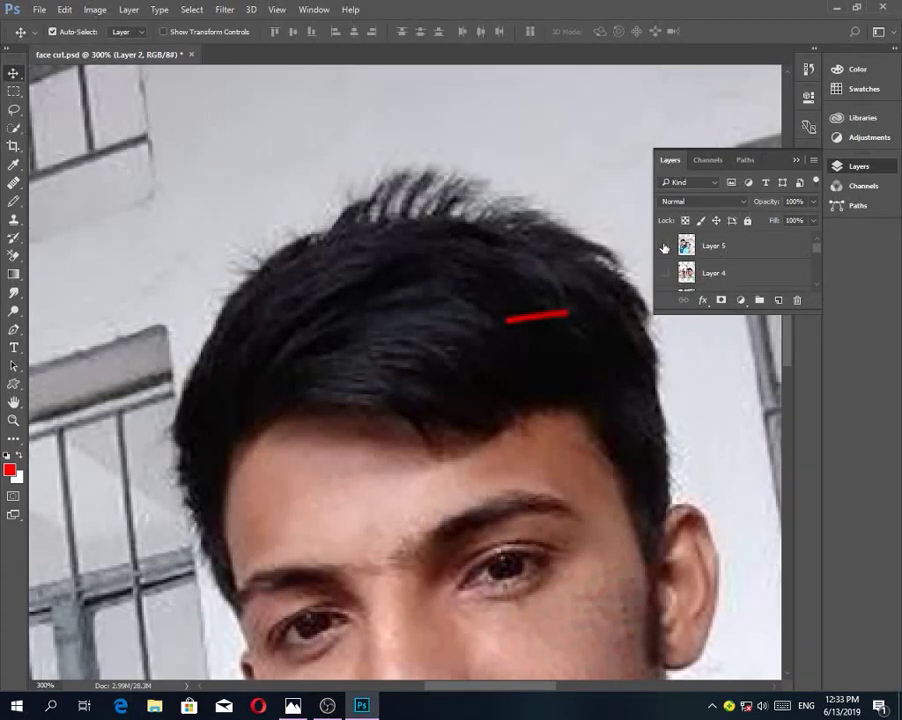
{"action": "left_click", "coordinate": [665, 272]}
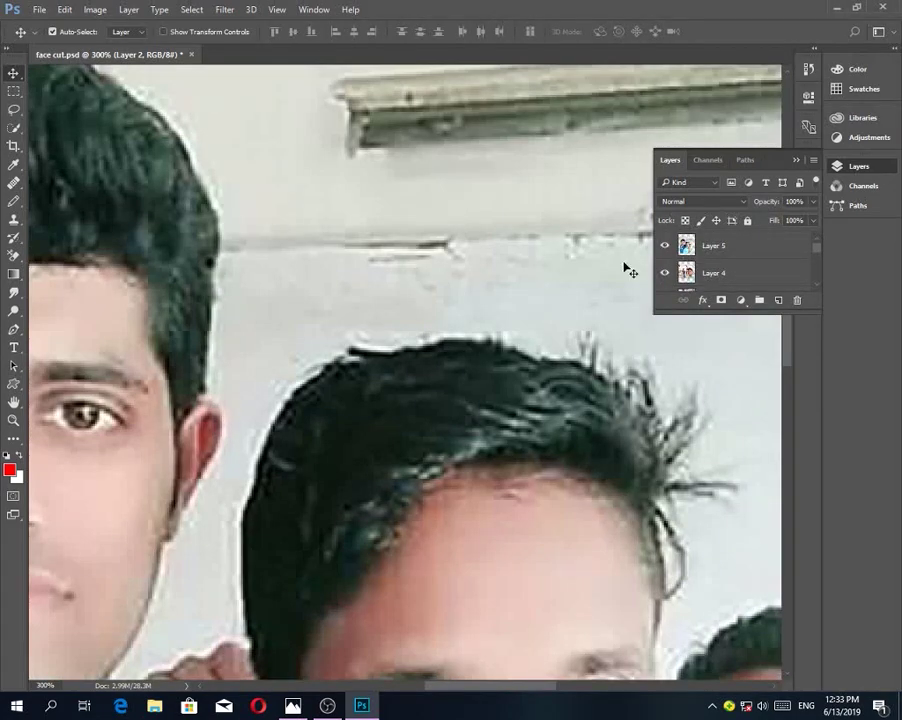
{"action": "key", "text": "ctrl+minus"}
{"action": "key", "text": "ctrl+minus"}
{"action": "key", "text": "ctrl+minus"}
{"action": "key", "text": "ctrl+minus"}
{"action": "key", "text": "ctrl+minus"}
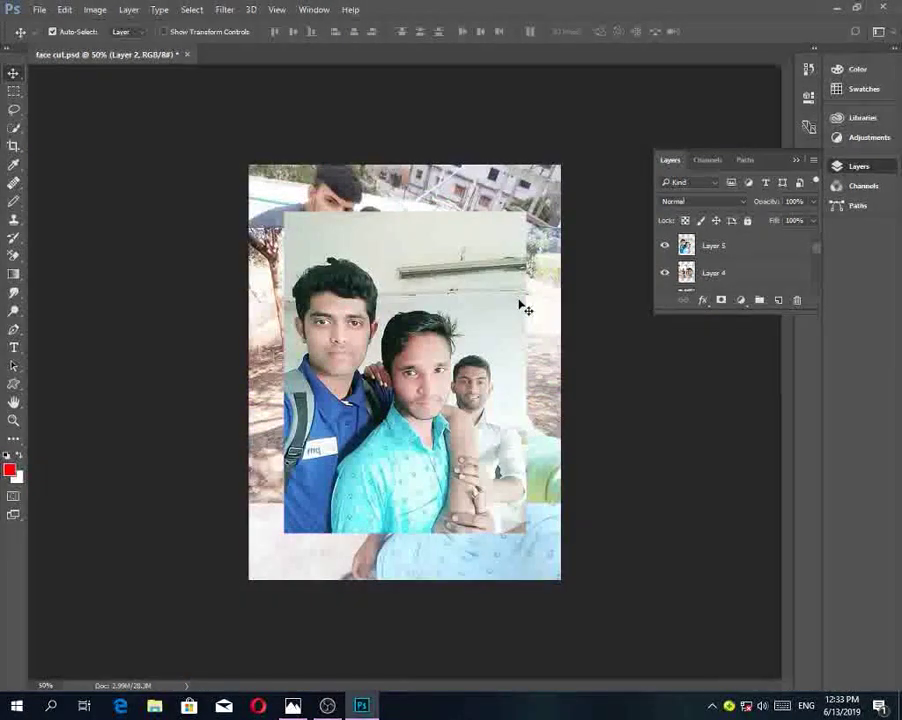
Select Layer 5, then close face cut.psd without saving
{"action": "scroll", "coordinate": [733, 259], "scroll_direction": "down", "scroll_amount": 3}
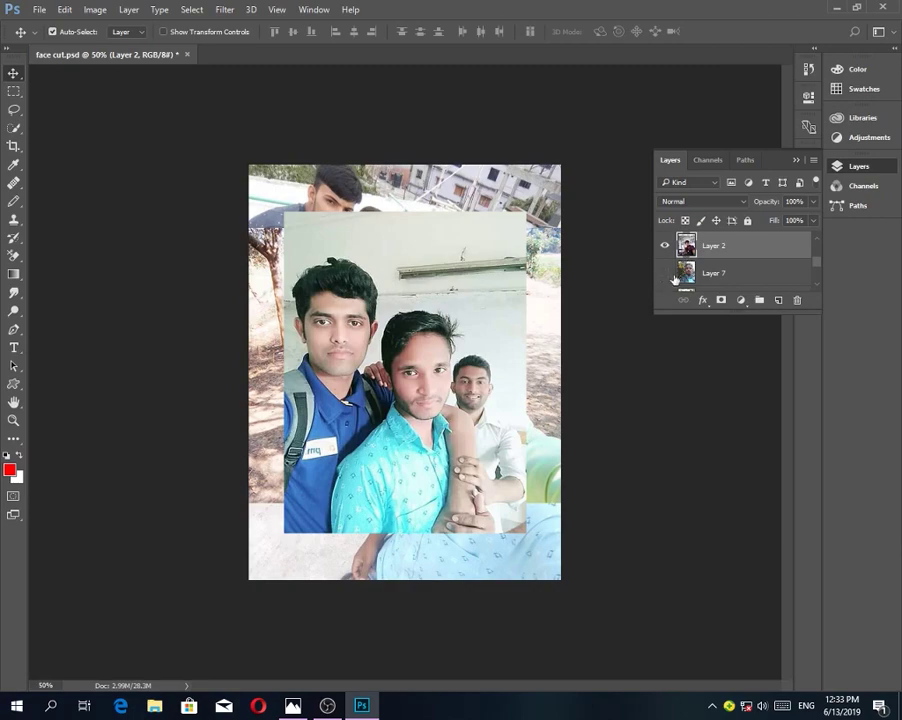
{"action": "scroll", "coordinate": [666, 273], "scroll_direction": "down", "scroll_amount": 5}
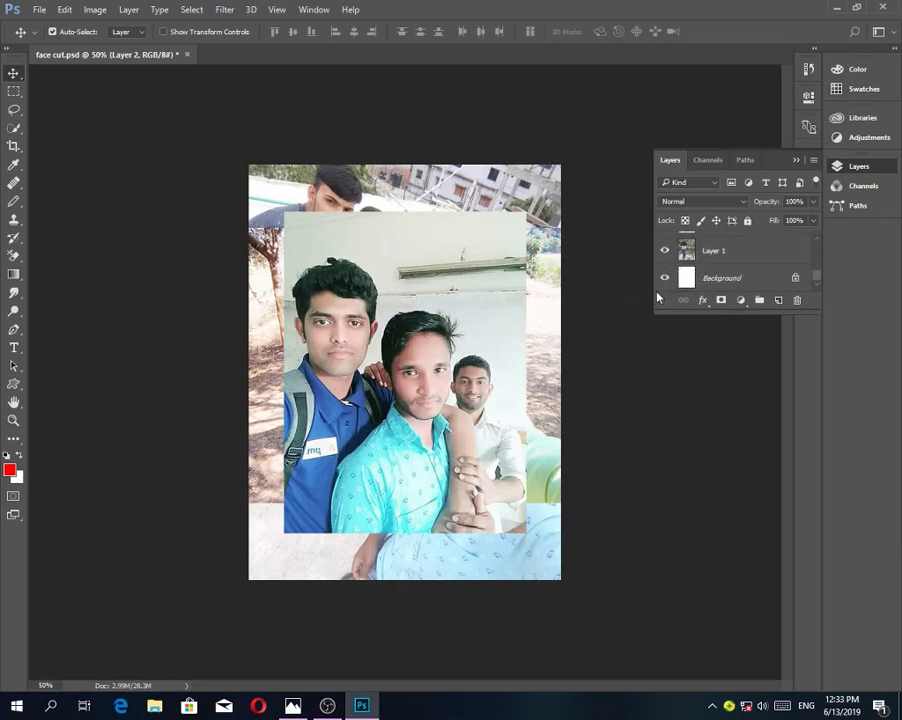
{"action": "scroll", "coordinate": [667, 284], "scroll_direction": "up", "scroll_amount": 8}
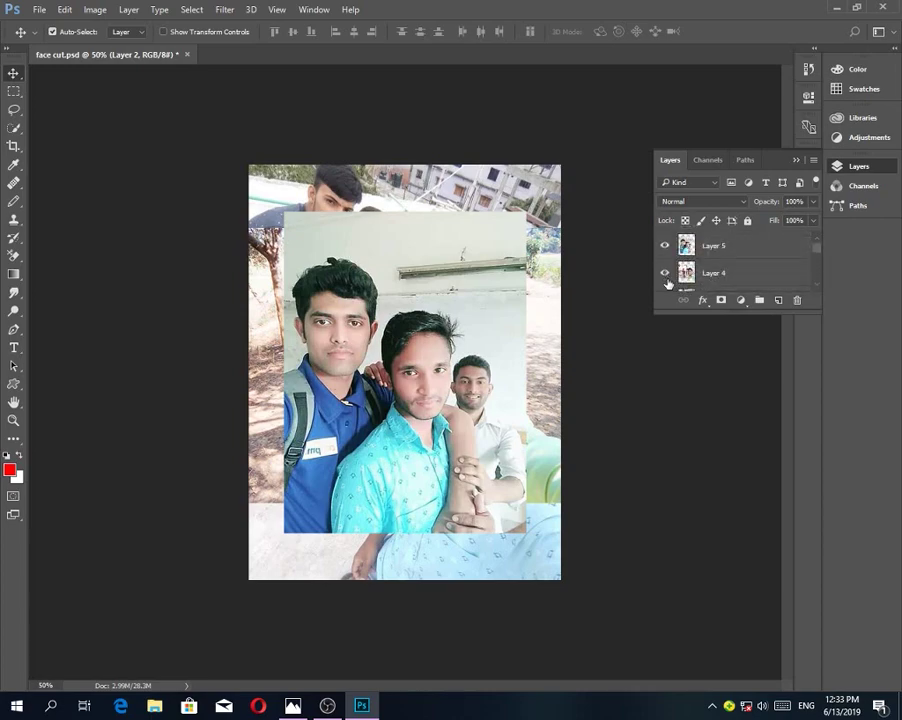
{"action": "left_click", "coordinate": [720, 253]}
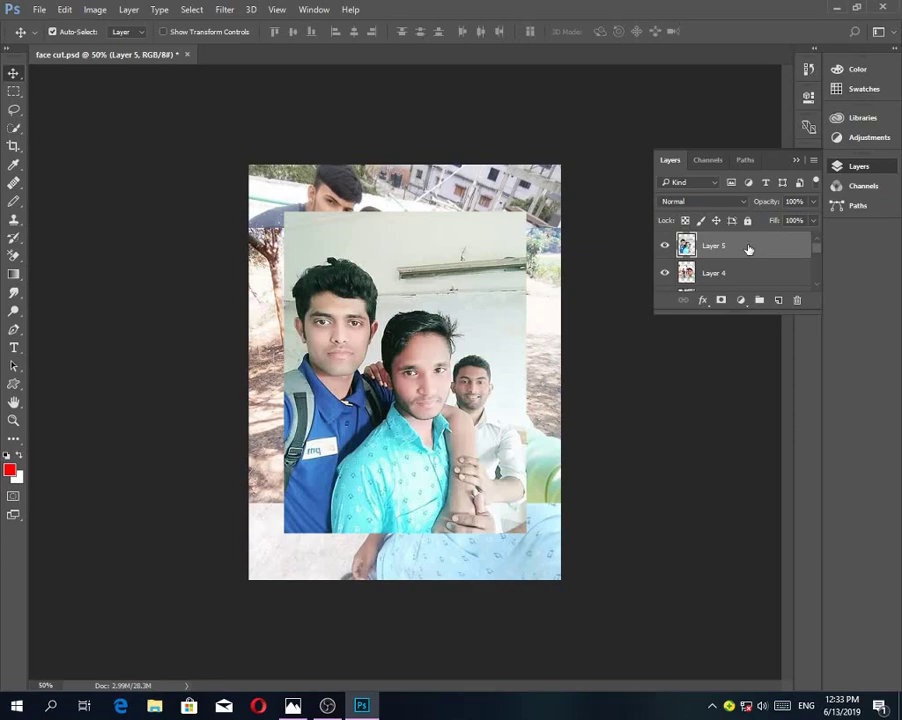
{"action": "left_click", "coordinate": [186, 54]}
{"action": "left_click", "coordinate": [481, 263]}
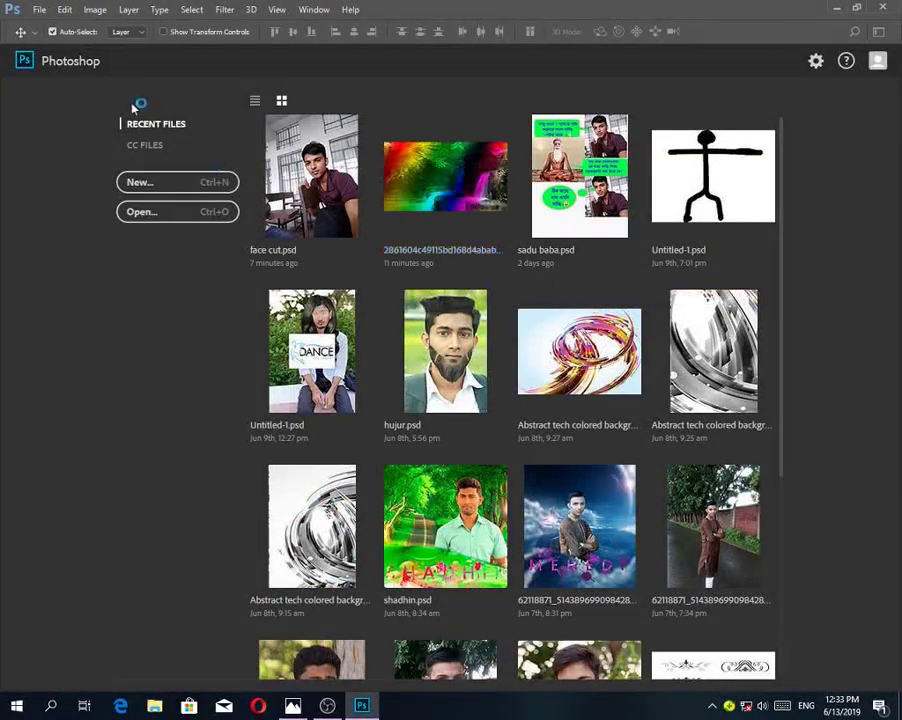
Create a new 640 × 442 px document from the Clipboard preset
{"action": "left_click", "coordinate": [192, 184]}
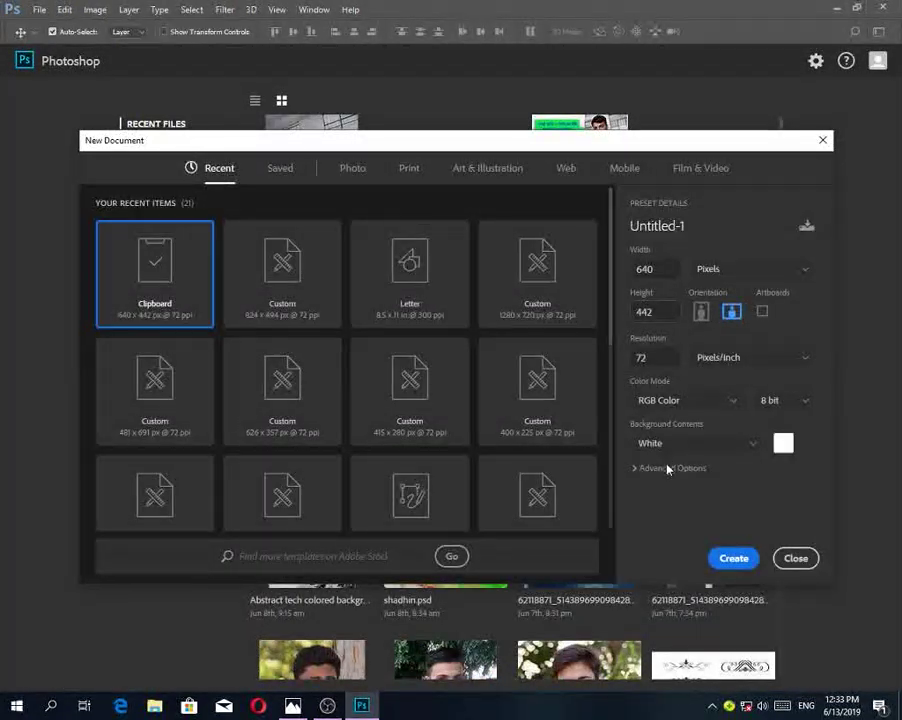
{"action": "left_click", "coordinate": [734, 560]}
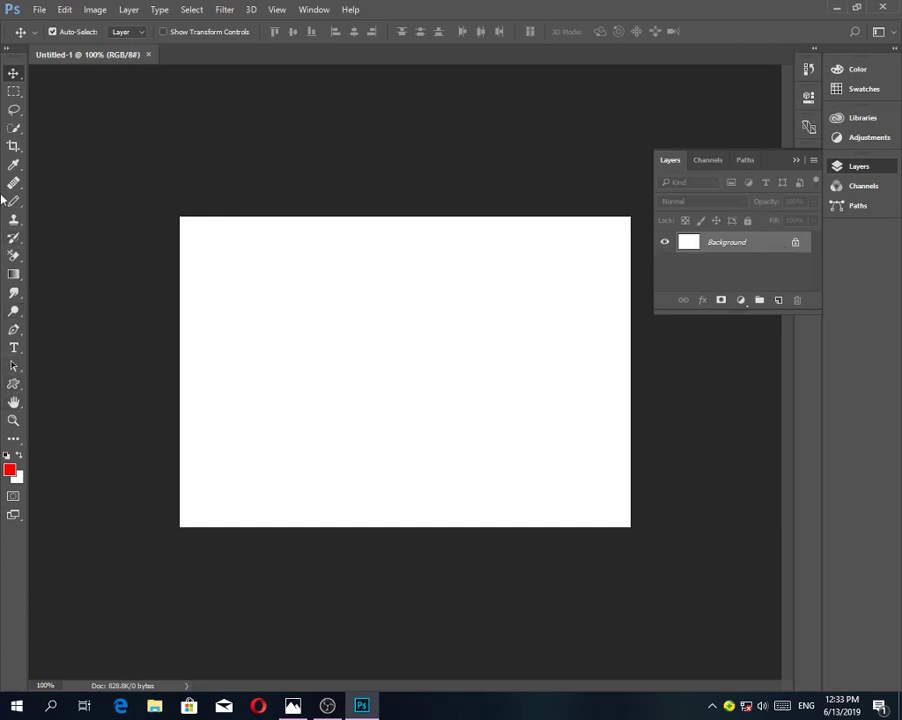
Set the background colour to black and undo two trial Background Eraser strokes
{"action": "left_click", "coordinate": [14, 255]}
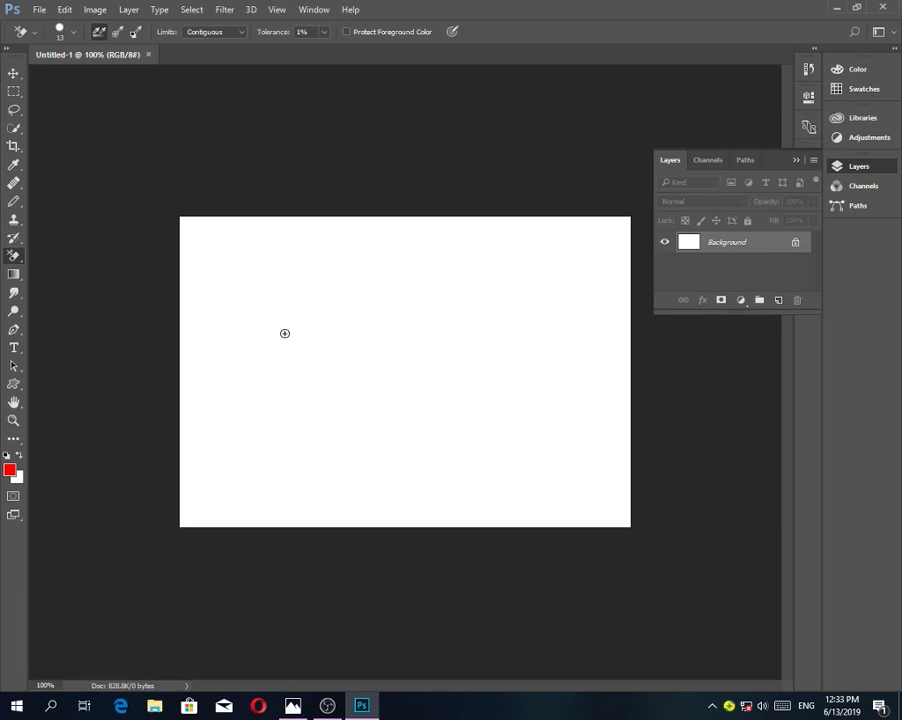
{"action": "left_click", "coordinate": [16, 478]}
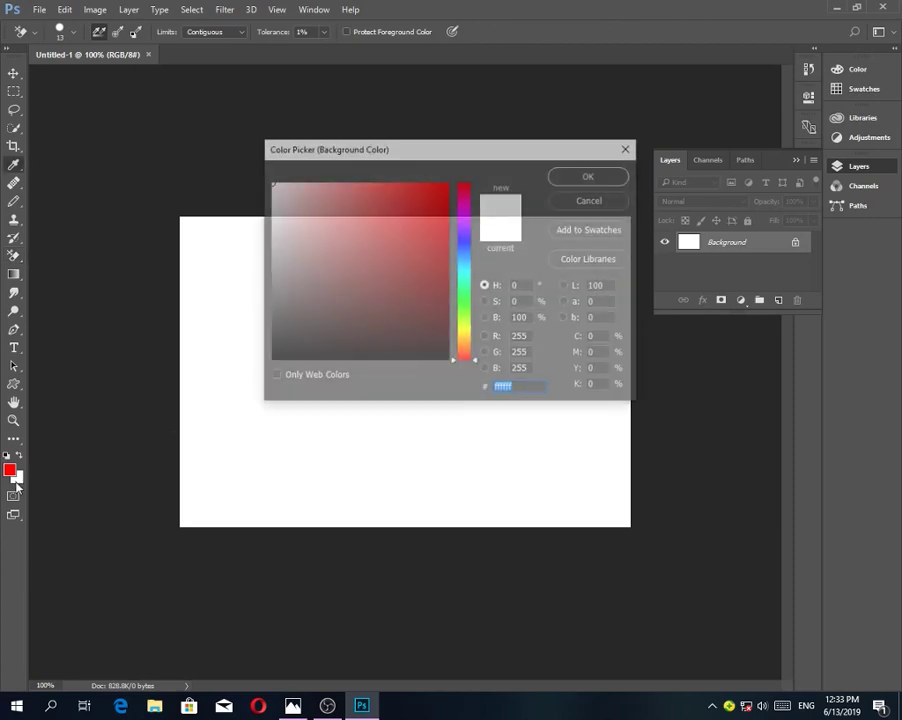
{"action": "left_click", "coordinate": [423, 292]}
{"action": "left_click_drag", "start_coordinate": [423, 292], "coordinate": [463, 372]}
{"action": "left_click", "coordinate": [612, 175]}
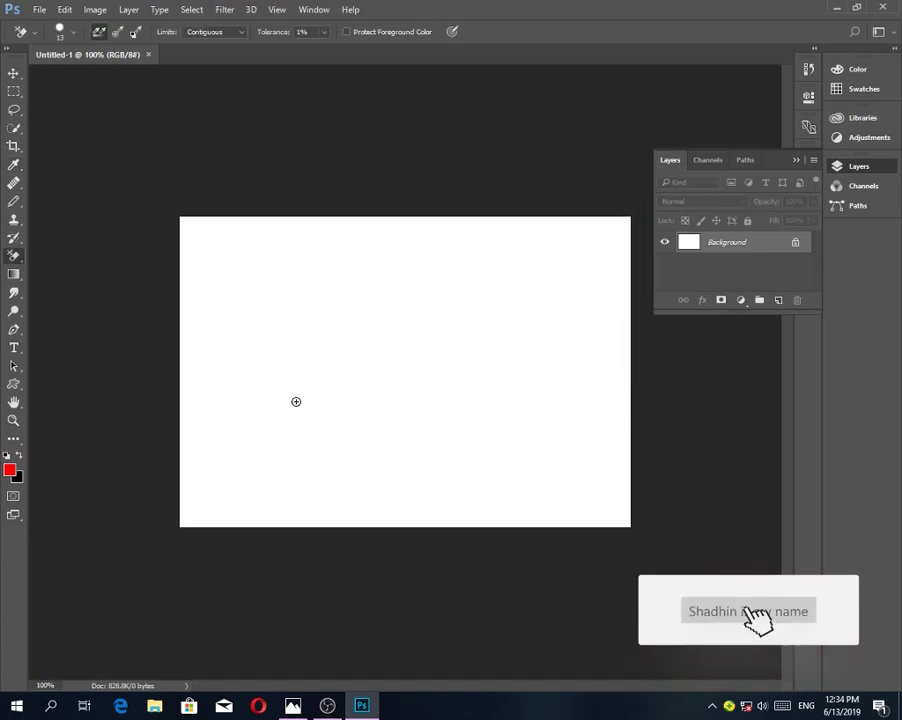
{"action": "mouse_move", "coordinate": [294, 399]}
{"action": "left_mouse_down"}
{"action": "mouse_move", "coordinate": [360, 374]}
{"action": "mouse_move", "coordinate": [461, 353]}
{"action": "left_mouse_up"}
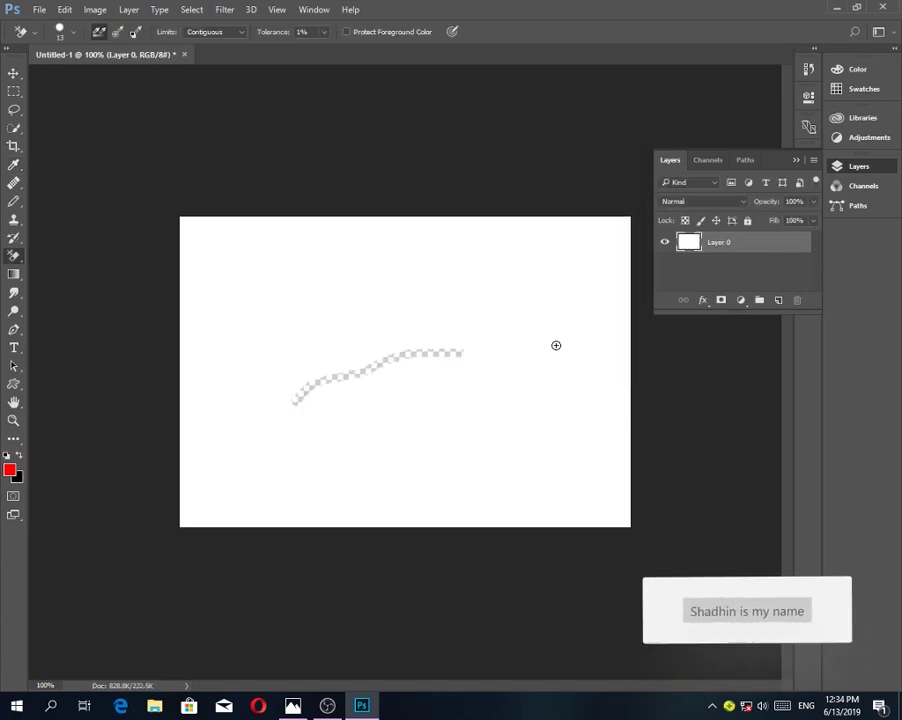
{"action": "key", "text": "ctrl+z"}
{"action": "left_click_drag", "start_coordinate": [354, 360], "coordinate": [385, 354]}
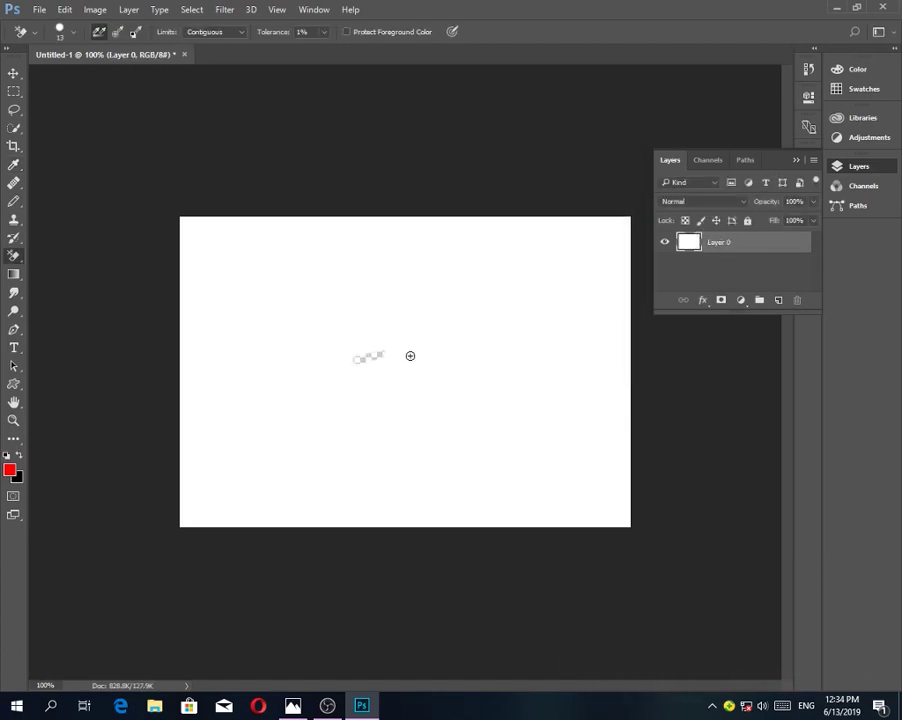
{"action": "key", "text": "ctrl+z"}
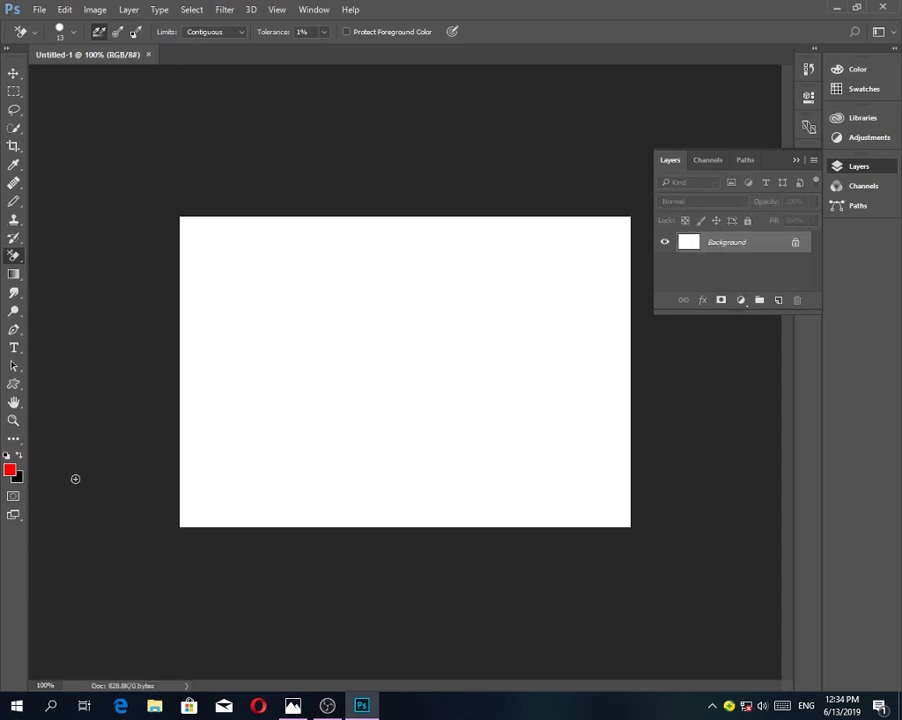
Switch to the plain Eraser and undo a trial erase stroke across the canvas
{"action": "right_click", "coordinate": [15, 259]}
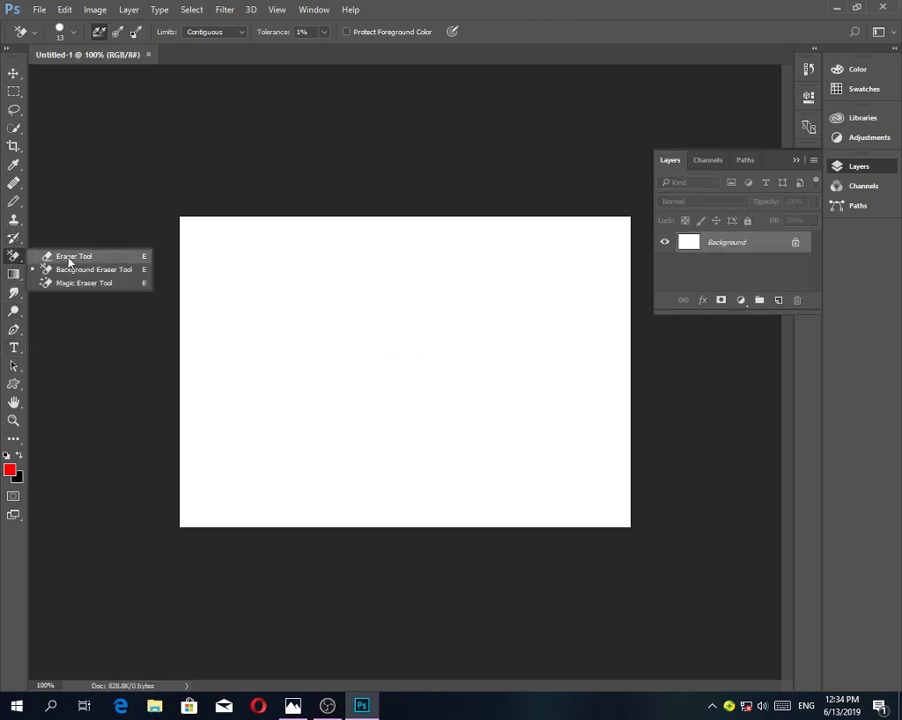
{"action": "left_click", "coordinate": [68, 257]}
{"action": "mouse_move", "coordinate": [316, 355]}
{"action": "left_mouse_down"}
{"action": "mouse_move", "coordinate": [370, 342]}
{"action": "mouse_move", "coordinate": [434, 369]}
{"action": "mouse_move", "coordinate": [443, 406]}
{"action": "mouse_move", "coordinate": [231, 415]}
{"action": "mouse_move", "coordinate": [269, 429]}
{"action": "mouse_move", "coordinate": [329, 365]}
{"action": "mouse_move", "coordinate": [364, 415]}
{"action": "mouse_move", "coordinate": [535, 423]}
{"action": "left_mouse_up"}
{"action": "key", "text": "ctrl+z"}
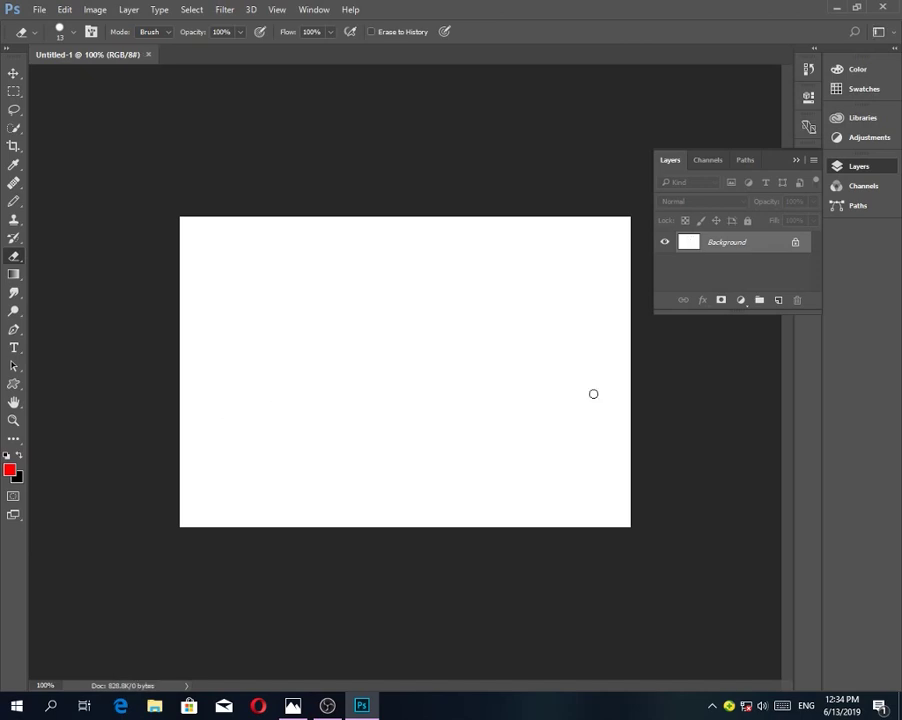
Set the foreground colour to white
{"action": "left_click", "coordinate": [15, 475]}
{"action": "mouse_move", "coordinate": [320, 240]}
{"action": "left_mouse_down"}
{"action": "mouse_move", "coordinate": [300, 260]}
{"action": "mouse_move", "coordinate": [240, 144]}
{"action": "left_mouse_up"}
{"action": "left_click", "coordinate": [590, 176]}
{"action": "left_click", "coordinate": [15, 239]}
{"action": "left_click", "coordinate": [14, 127]}
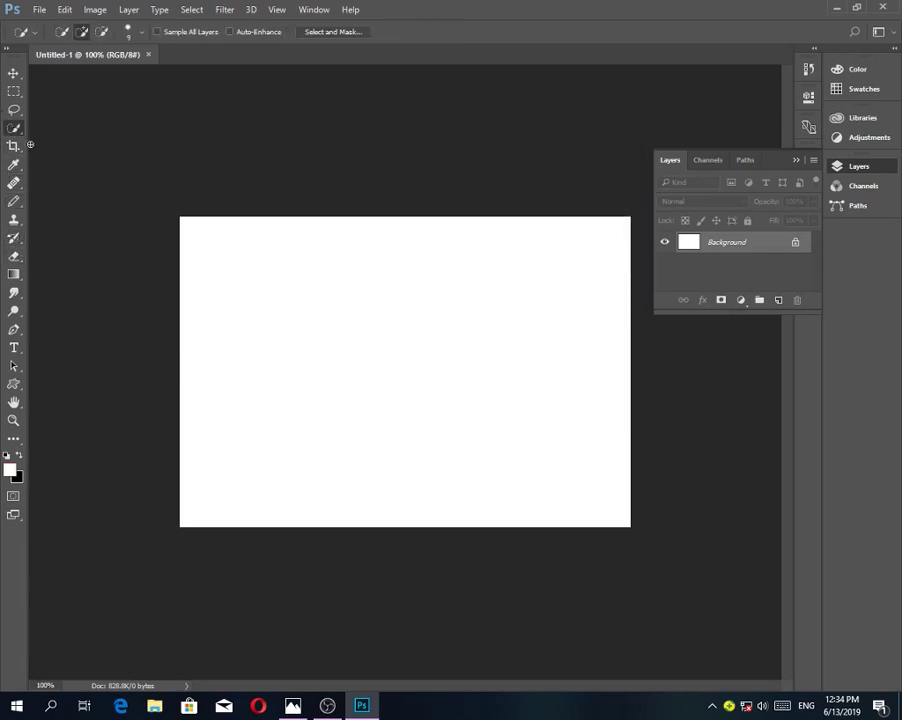
With the Brush reset to default black, paint a soft wavy stroke across the canvas
{"action": "left_click", "coordinate": [14, 201]}
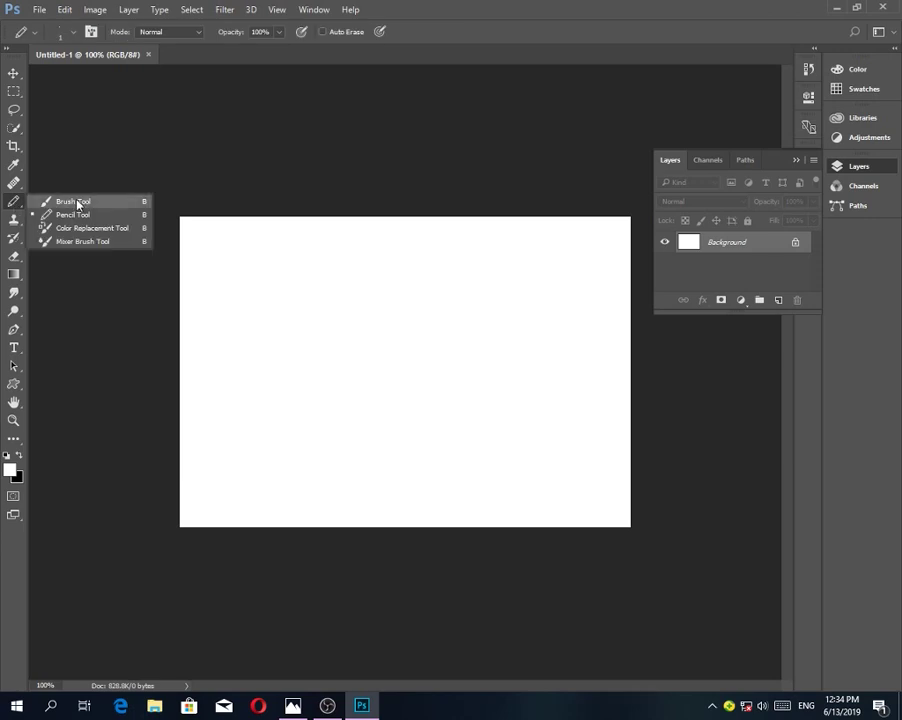
{"action": "left_click", "coordinate": [76, 201]}
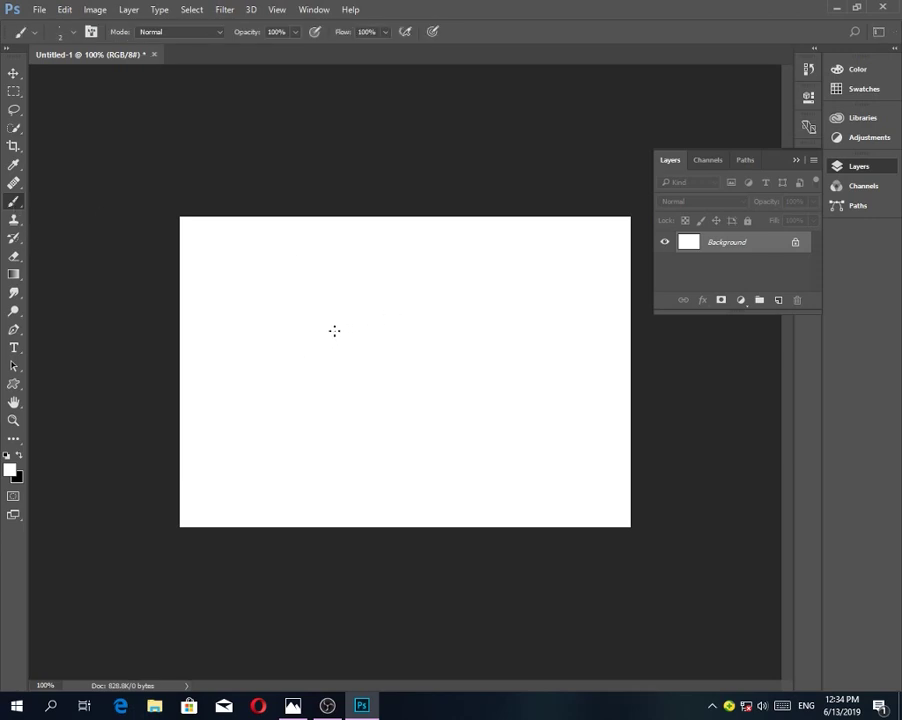
{"action": "mouse_move", "coordinate": [334, 330]}
{"action": "left_mouse_down"}
{"action": "mouse_move", "coordinate": [397, 341]}
{"action": "mouse_move", "coordinate": [340, 334]}
{"action": "left_mouse_up"}
{"action": "left_click", "coordinate": [11, 471]}
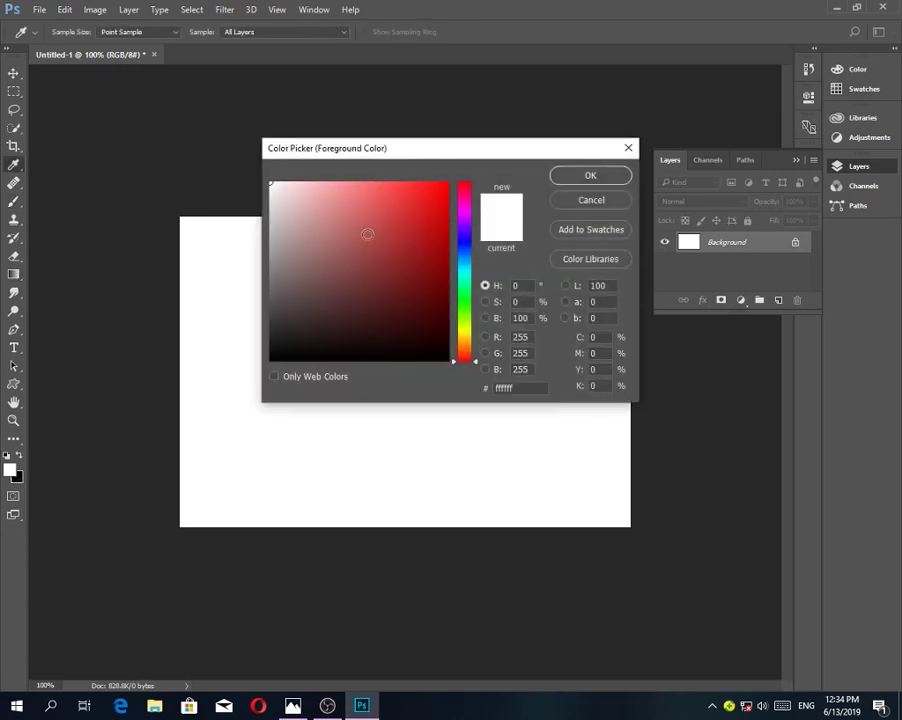
{"action": "left_click", "coordinate": [449, 182]}
{"action": "left_click", "coordinate": [585, 176]}
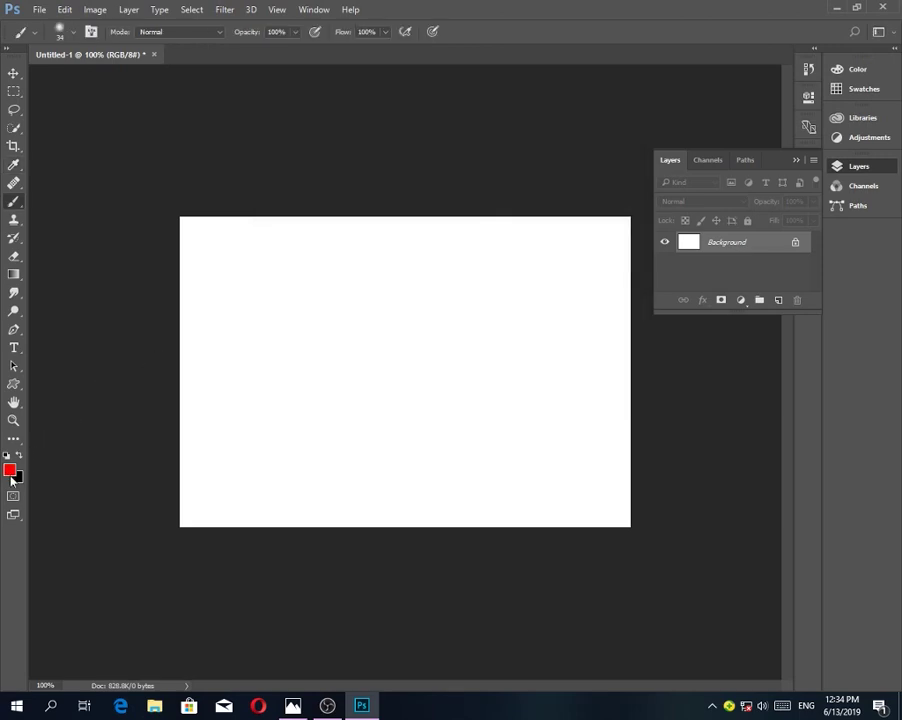
{"action": "left_click", "coordinate": [7, 455]}
{"action": "mouse_move", "coordinate": [300, 334]}
{"action": "left_mouse_down"}
{"action": "mouse_move", "coordinate": [338, 308]}
{"action": "mouse_move", "coordinate": [370, 315]}
{"action": "mouse_move", "coordinate": [437, 360]}
{"action": "mouse_move", "coordinate": [471, 361]}
{"action": "mouse_move", "coordinate": [518, 297]}
{"action": "left_mouse_up"}
Make the brush hard, shrink it to 28 px, and paint heavy black strokes
{"action": "right_click", "coordinate": [520, 297]}
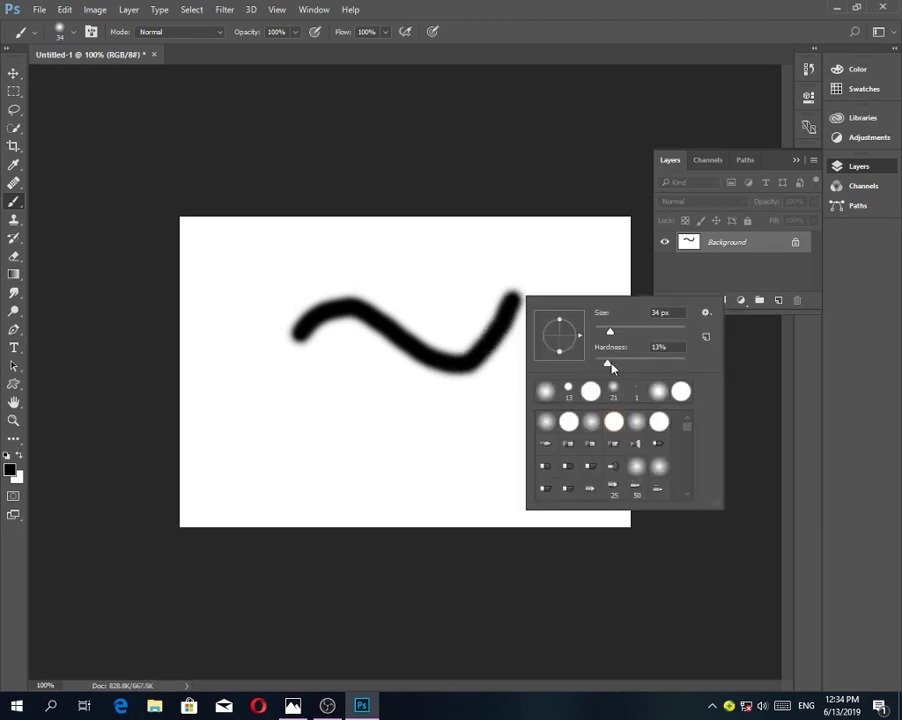
{"action": "left_click_drag", "start_coordinate": [609, 365], "coordinate": [739, 364]}
{"action": "mouse_move", "coordinate": [432, 283]}
{"action": "left_mouse_down"}
{"action": "mouse_move", "coordinate": [444, 406]}
{"action": "mouse_move", "coordinate": [411, 405]}
{"action": "mouse_move", "coordinate": [526, 395]}
{"action": "left_mouse_up"}
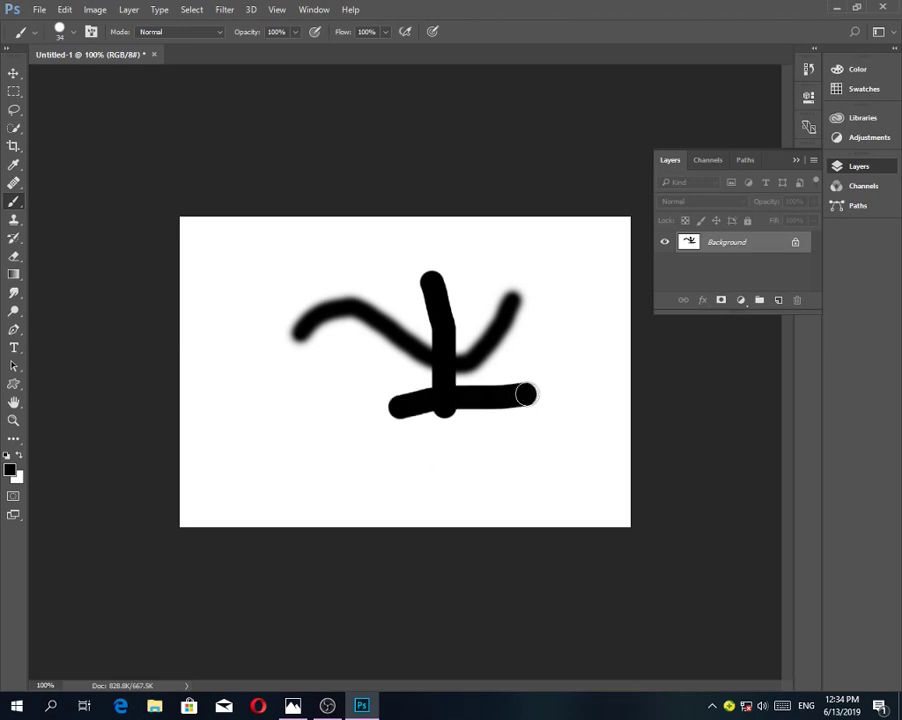
{"action": "right_click", "coordinate": [524, 396], "text": "alt"}
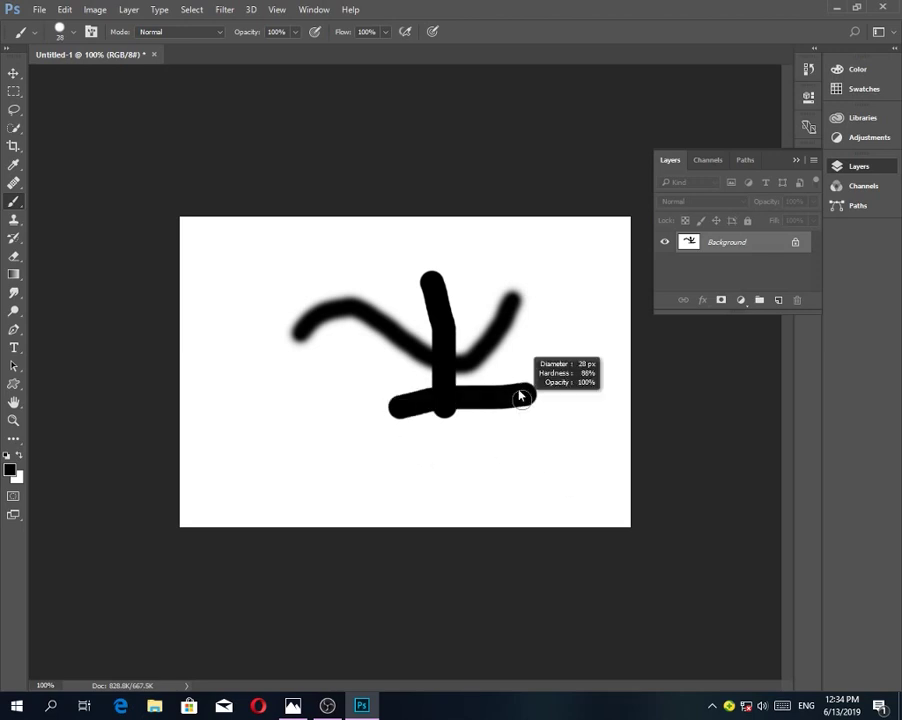
{"action": "mouse_move", "coordinate": [528, 325]}
{"action": "left_mouse_down"}
{"action": "mouse_move", "coordinate": [510, 414]}
{"action": "mouse_move", "coordinate": [433, 445]}
{"action": "mouse_move", "coordinate": [393, 296]}
{"action": "mouse_move", "coordinate": [302, 413]}
{"action": "mouse_move", "coordinate": [352, 413]}
{"action": "mouse_move", "coordinate": [470, 457]}
{"action": "mouse_move", "coordinate": [580, 432]}
{"action": "left_mouse_up"}
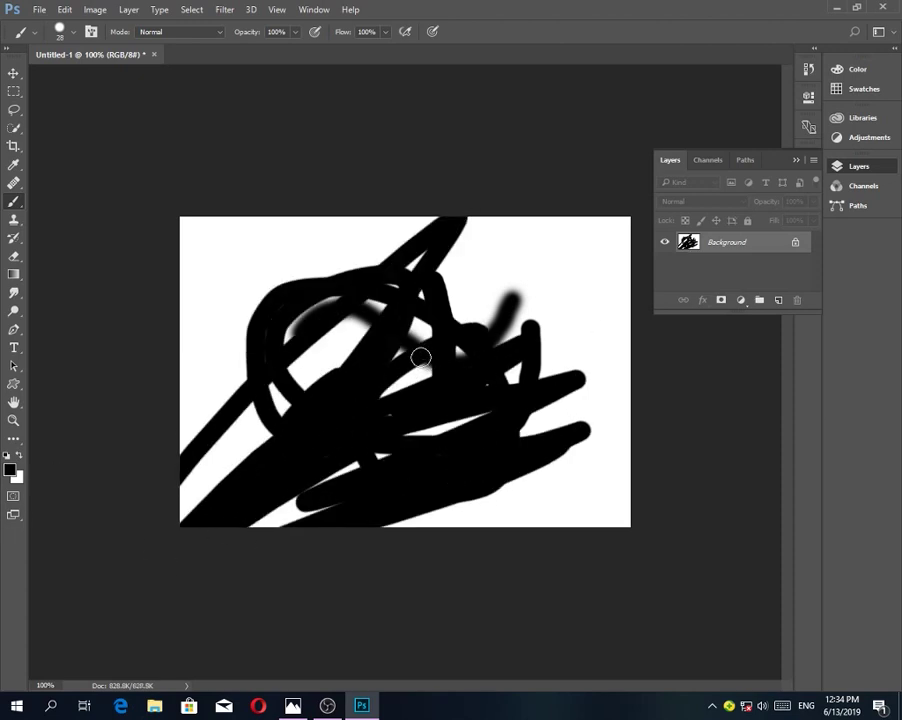
Erase white loops through the black scribble and unlock the Background as Layer 0
{"action": "left_click", "coordinate": [14, 256]}
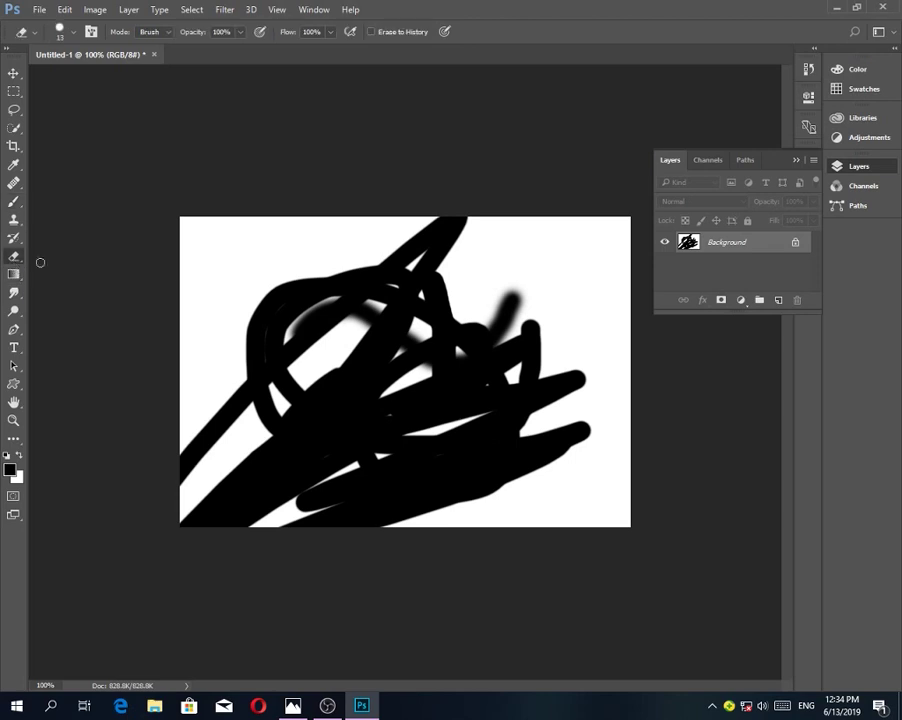
{"action": "mouse_move", "coordinate": [355, 308]}
{"action": "left_mouse_down"}
{"action": "mouse_move", "coordinate": [546, 481]}
{"action": "mouse_move", "coordinate": [568, 409]}
{"action": "mouse_move", "coordinate": [525, 313]}
{"action": "left_mouse_up"}
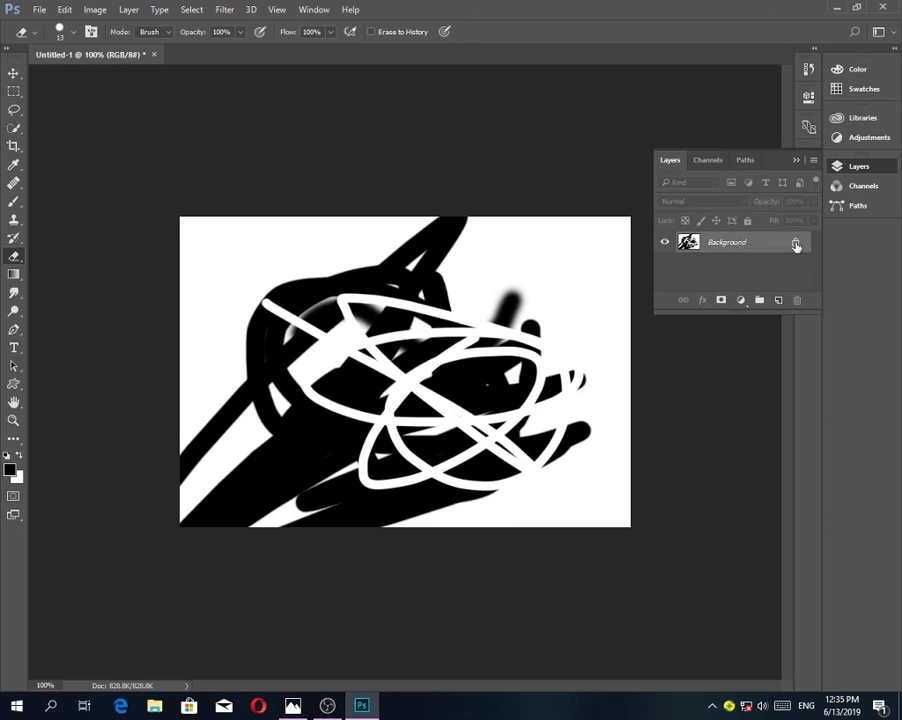
{"action": "left_click_drag", "start_coordinate": [793, 243], "coordinate": [796, 300]}
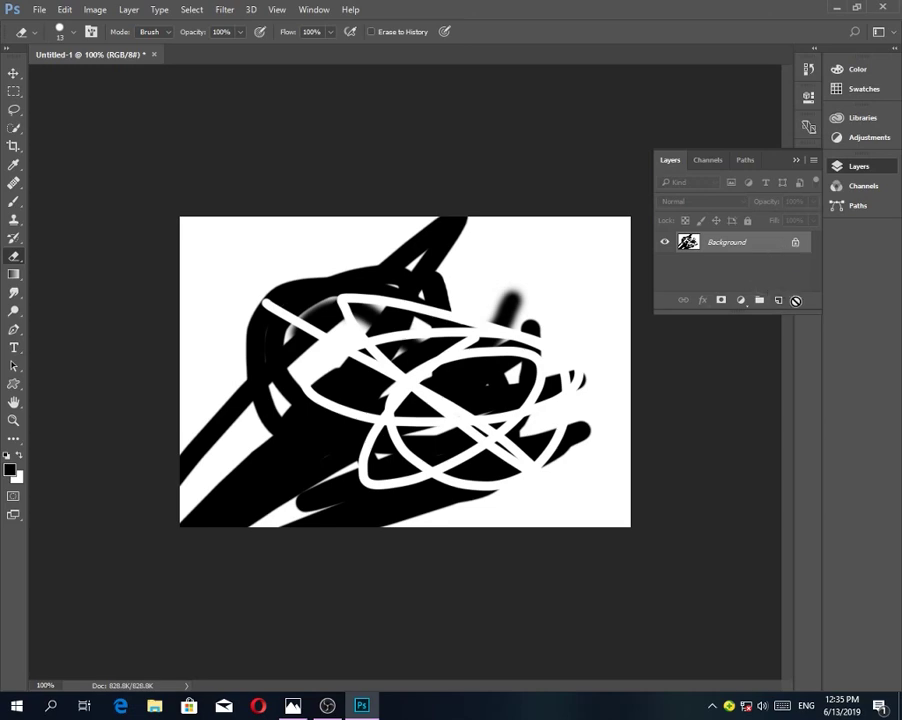
{"action": "left_click", "coordinate": [796, 248]}
{"action": "left_click_drag", "start_coordinate": [746, 248], "coordinate": [797, 286]}
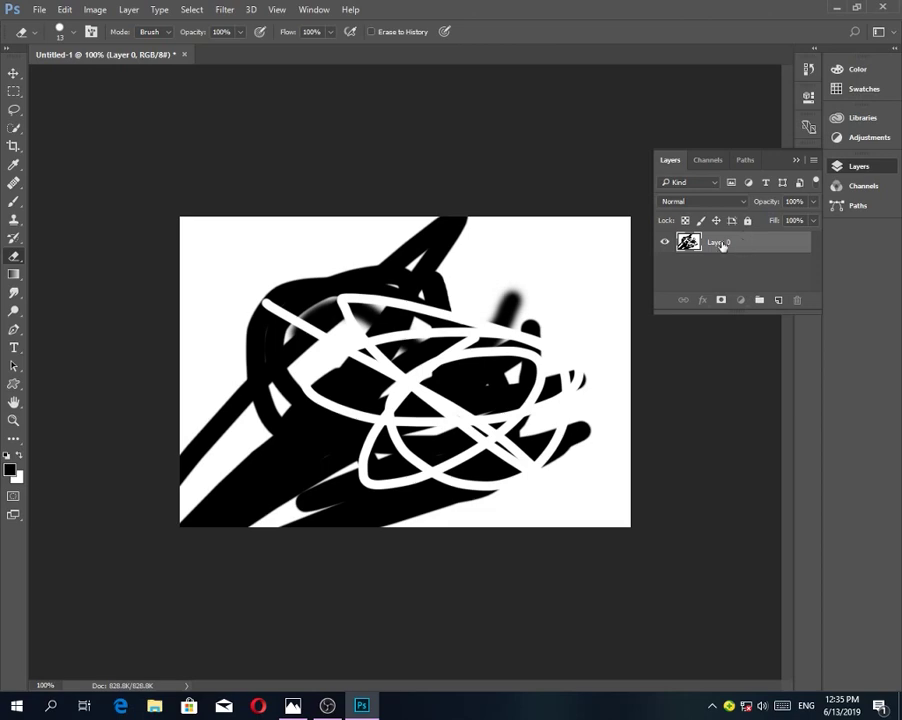
Add Layer 1, hide Layer 0, and paint a black wavy stroke on Layer 1
{"action": "left_click", "coordinate": [778, 301]}
{"action": "left_click", "coordinate": [665, 264]}
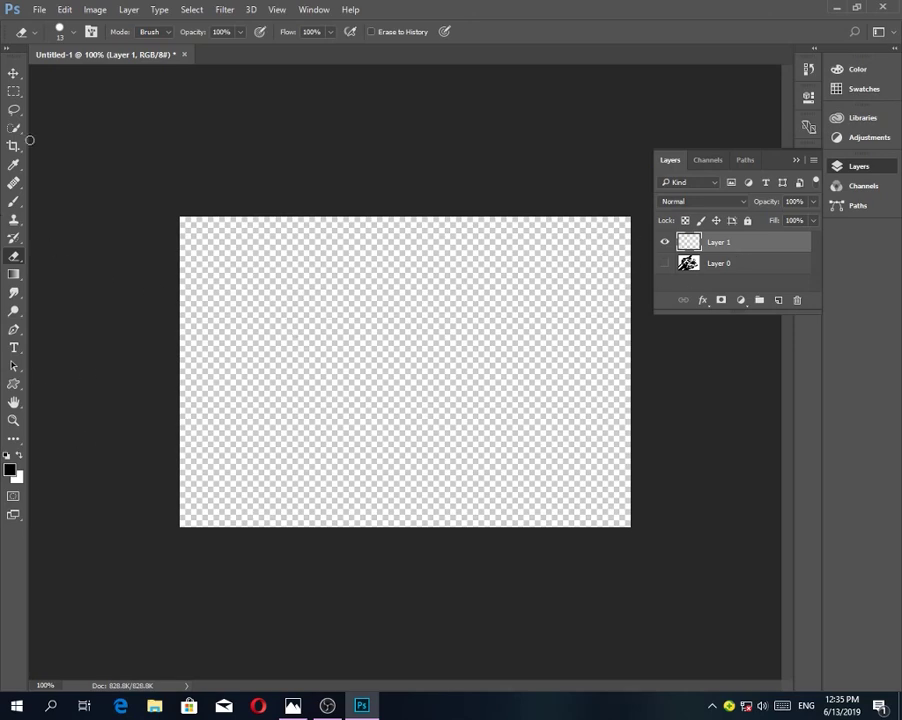
{"action": "left_click", "coordinate": [14, 201]}
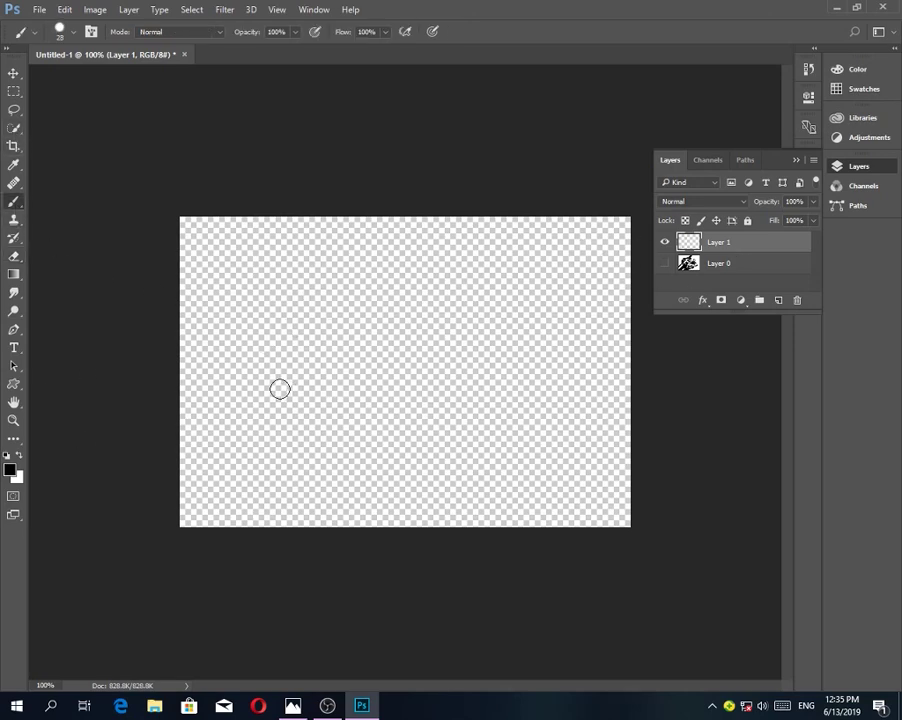
{"action": "mouse_move", "coordinate": [265, 385]}
{"action": "left_mouse_down"}
{"action": "mouse_move", "coordinate": [334, 334]}
{"action": "mouse_move", "coordinate": [537, 379]}
{"action": "left_mouse_up"}
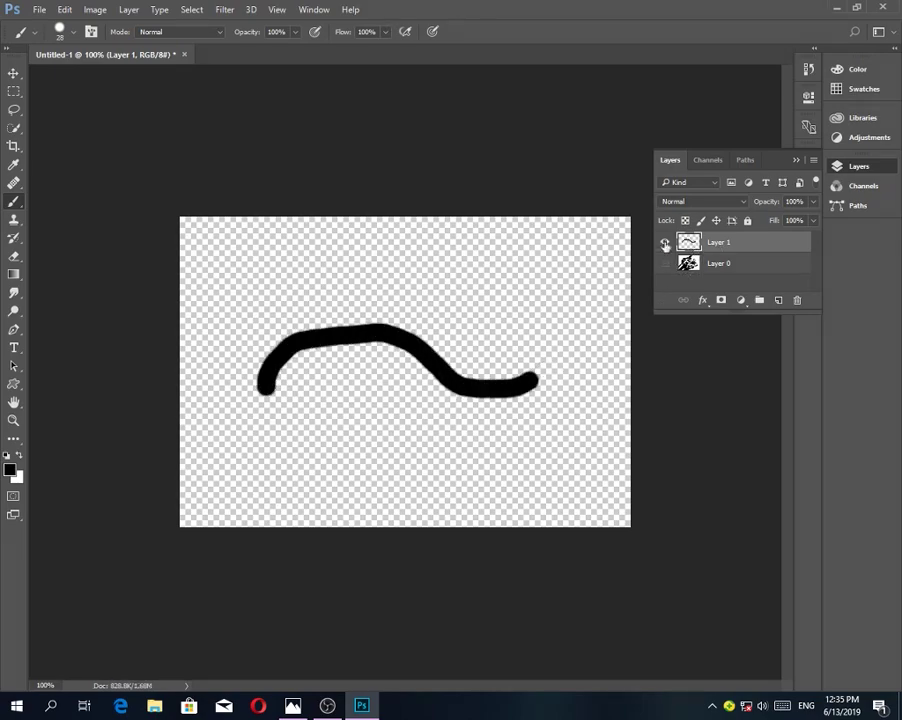
{"action": "left_click", "coordinate": [663, 265]}
{"action": "left_click", "coordinate": [663, 265]}
{"action": "left_click", "coordinate": [663, 265]}
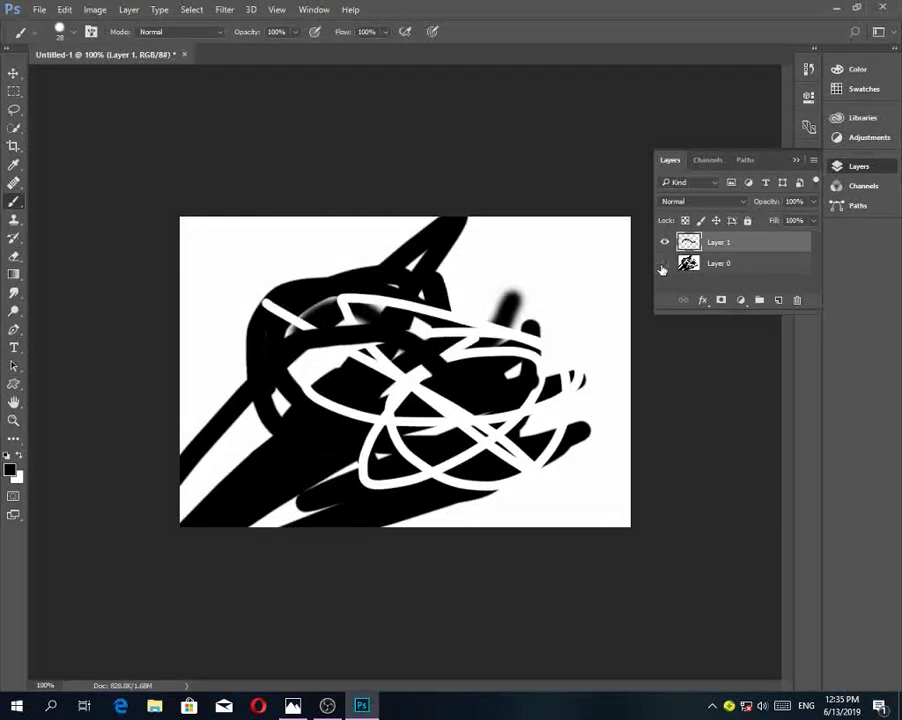
{"action": "left_click", "coordinate": [663, 265]}
{"action": "left_click", "coordinate": [663, 265]}
{"action": "left_click", "coordinate": [663, 265]}
{"action": "left_click", "coordinate": [663, 265]}
{"action": "left_click", "coordinate": [663, 265]}
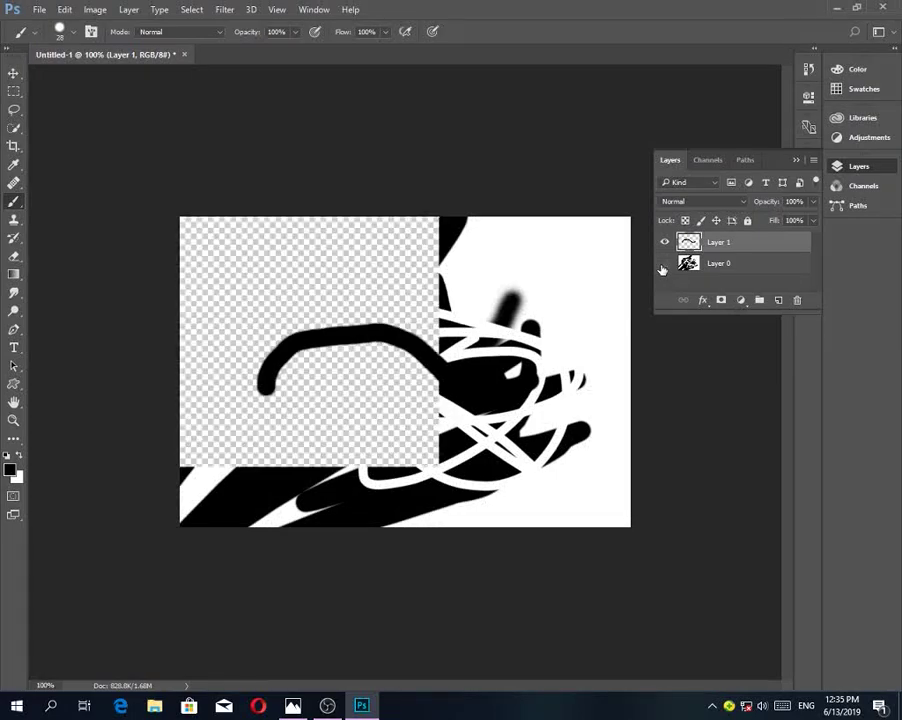
Paint a blue stroke over the black wave, then show Layer 0 again
{"action": "left_click", "coordinate": [9, 469]}
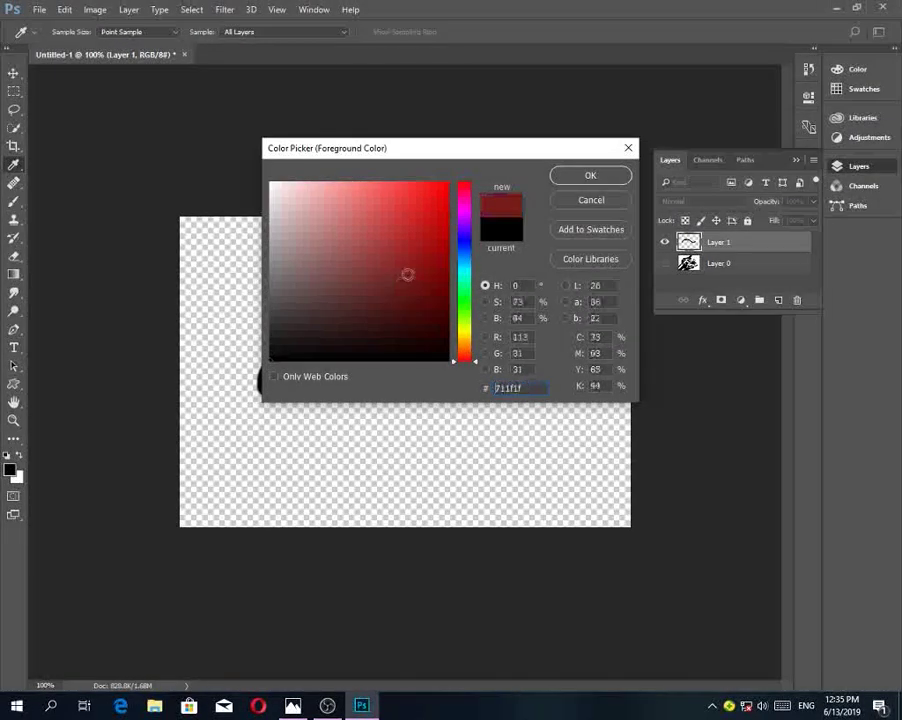
{"action": "left_click", "coordinate": [447, 222]}
{"action": "left_click", "coordinate": [466, 256]}
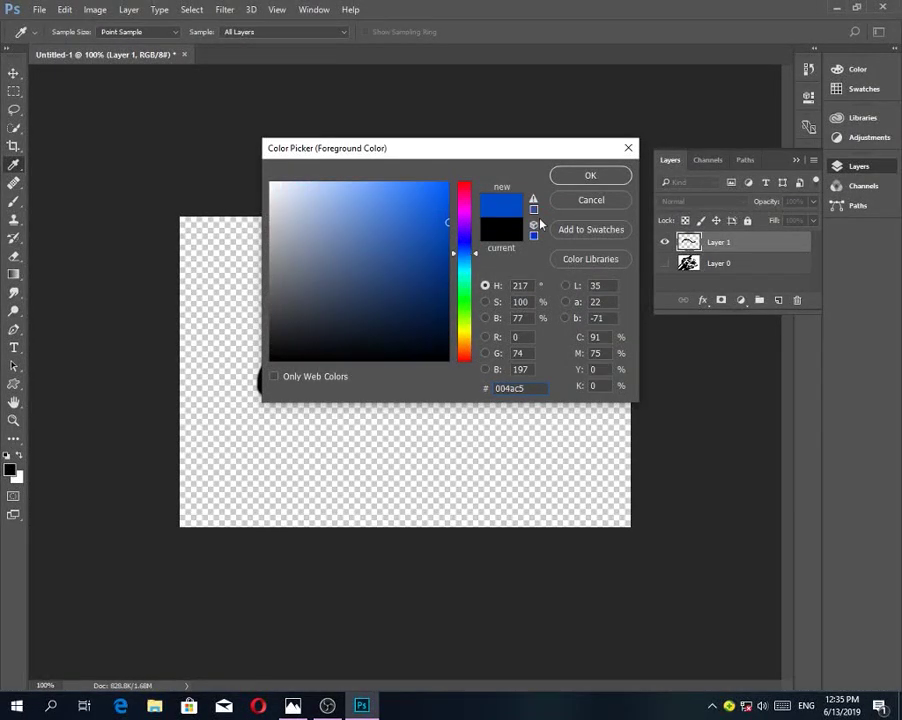
{"action": "left_click", "coordinate": [590, 176]}
{"action": "mouse_move", "coordinate": [328, 408]}
{"action": "left_mouse_down"}
{"action": "mouse_move", "coordinate": [450, 263]}
{"action": "mouse_move", "coordinate": [497, 293]}
{"action": "mouse_move", "coordinate": [410, 396]}
{"action": "left_mouse_up"}
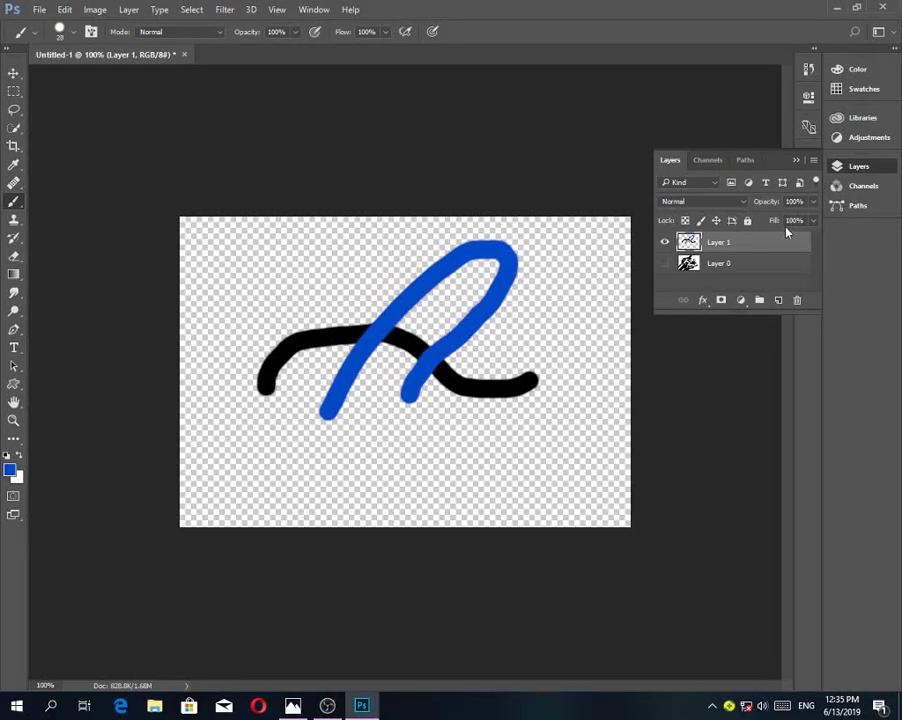
{"action": "left_click", "coordinate": [664, 264]}
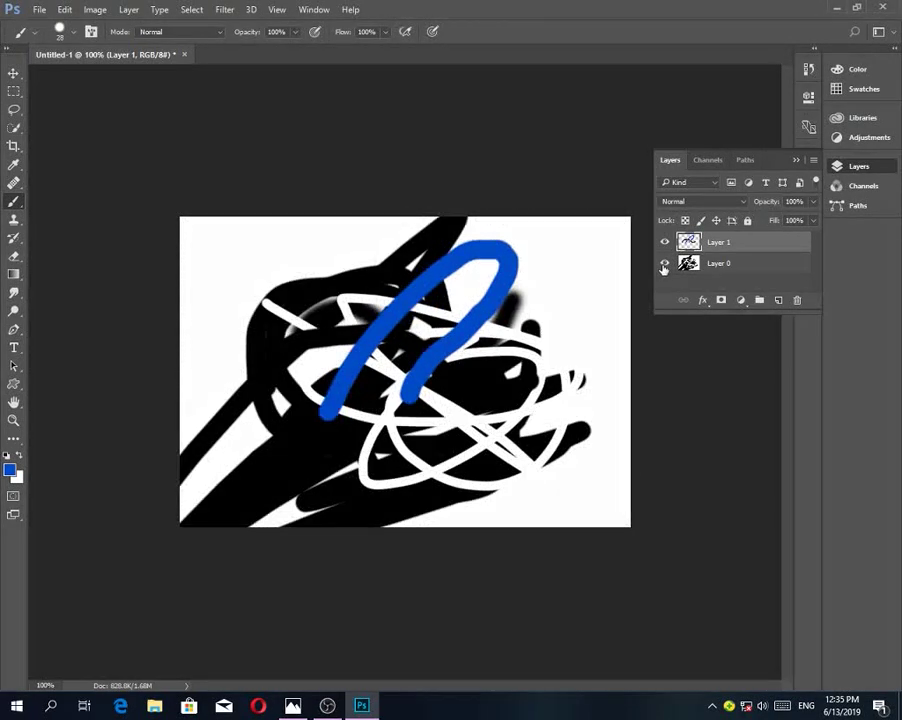
{"action": "left_click", "coordinate": [664, 264]}
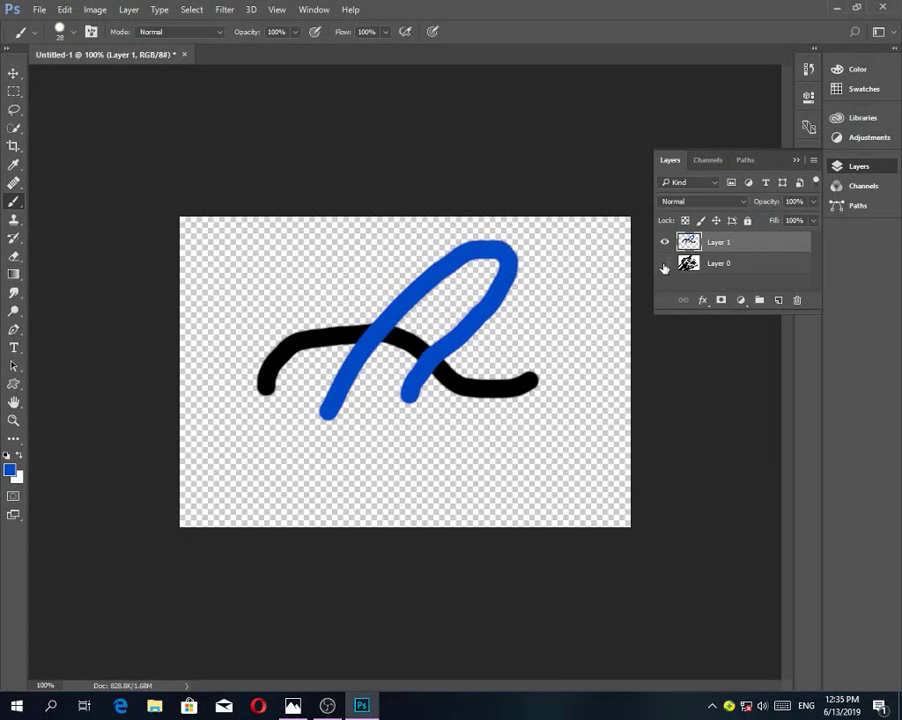
{"action": "left_click", "coordinate": [664, 264]}
{"action": "left_click", "coordinate": [778, 300]}
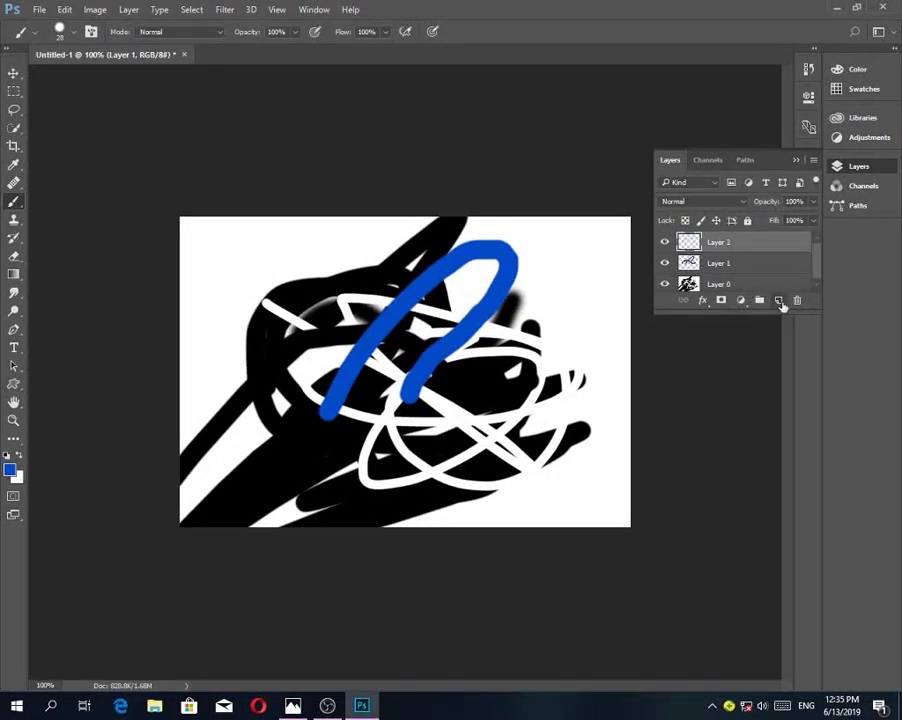
{"action": "left_click", "coordinate": [9, 468]}
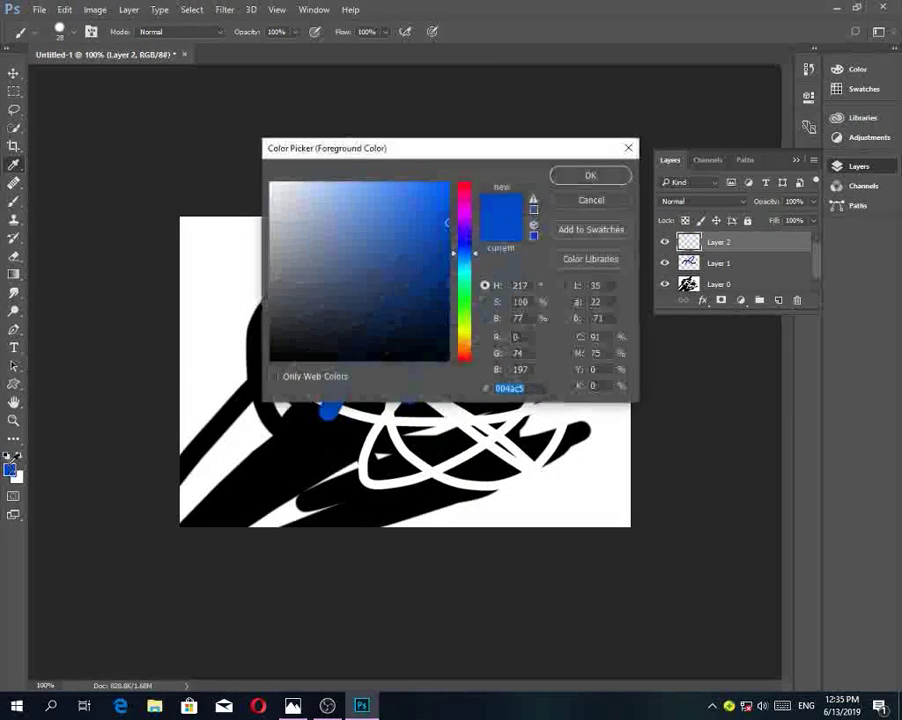
{"action": "left_click_drag", "start_coordinate": [473, 278], "coordinate": [470, 302]}
{"action": "left_click", "coordinate": [447, 183]}
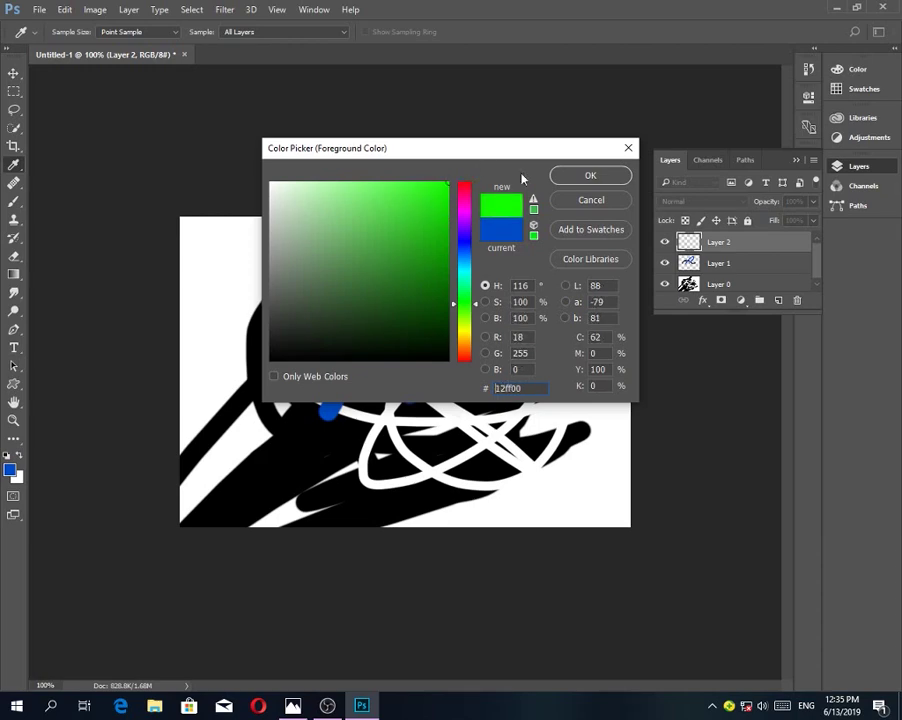
{"action": "left_click", "coordinate": [590, 176]}
{"action": "key", "text": "b"}
{"action": "mouse_move", "coordinate": [312, 302]}
{"action": "left_mouse_down"}
{"action": "mouse_move", "coordinate": [386, 316]}
{"action": "mouse_move", "coordinate": [443, 375]}
{"action": "mouse_move", "coordinate": [460, 419]}
{"action": "mouse_move", "coordinate": [488, 432]}
{"action": "left_mouse_up"}
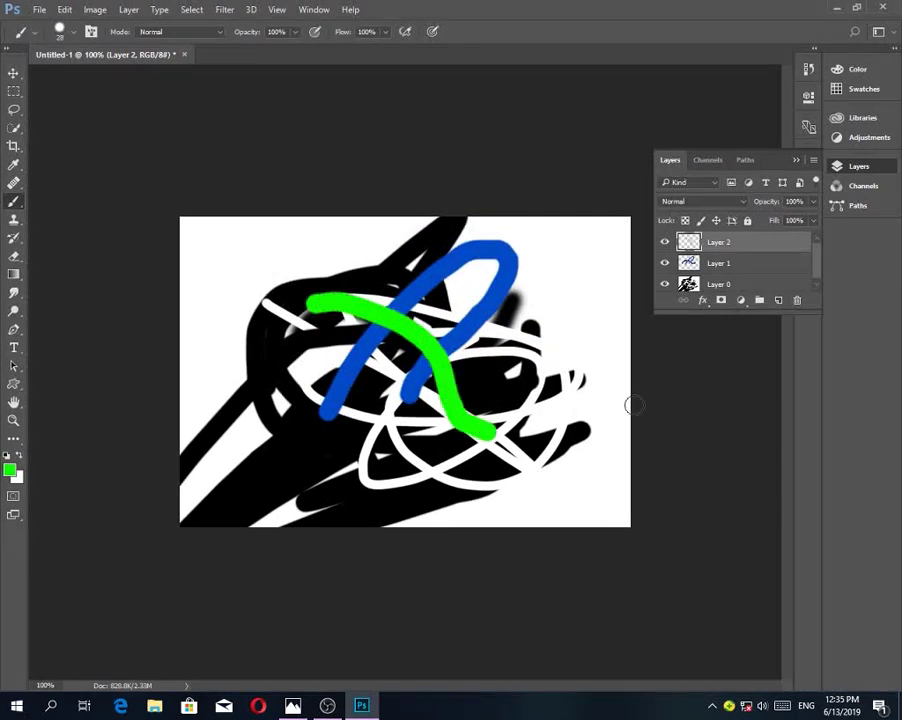
{"action": "left_click", "coordinate": [665, 242]}
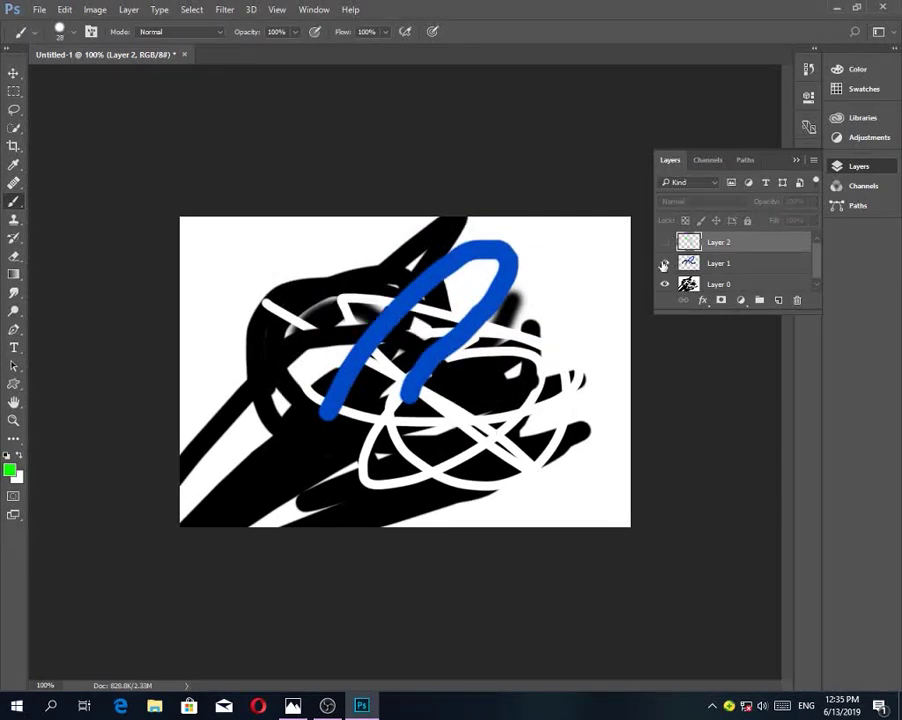
{"action": "left_click", "coordinate": [664, 264]}
{"action": "left_click", "coordinate": [665, 242]}
{"action": "left_click", "coordinate": [665, 263]}
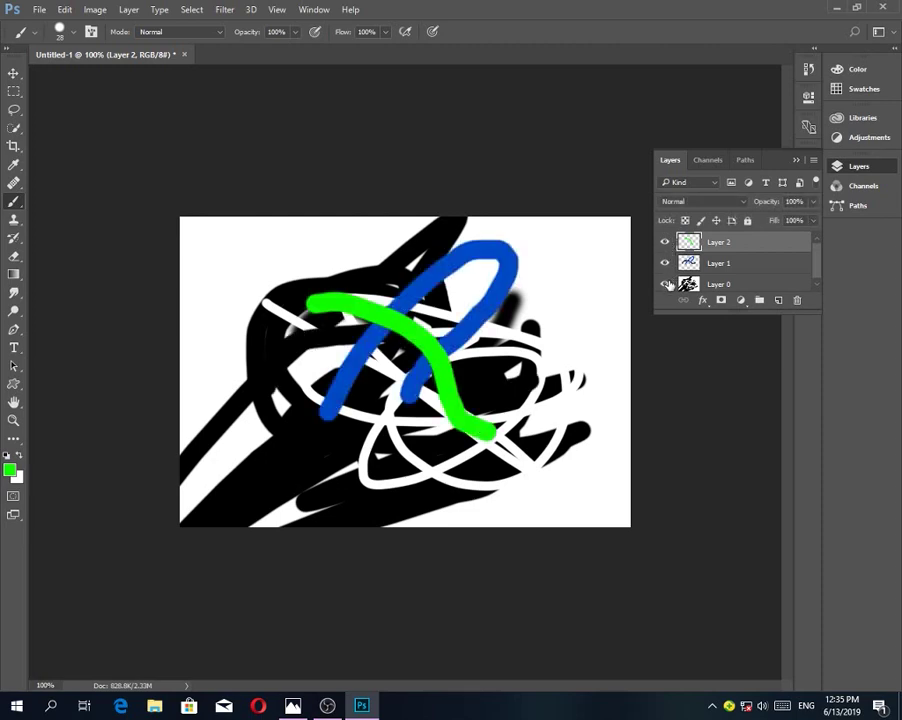
{"action": "left_click", "coordinate": [665, 284]}
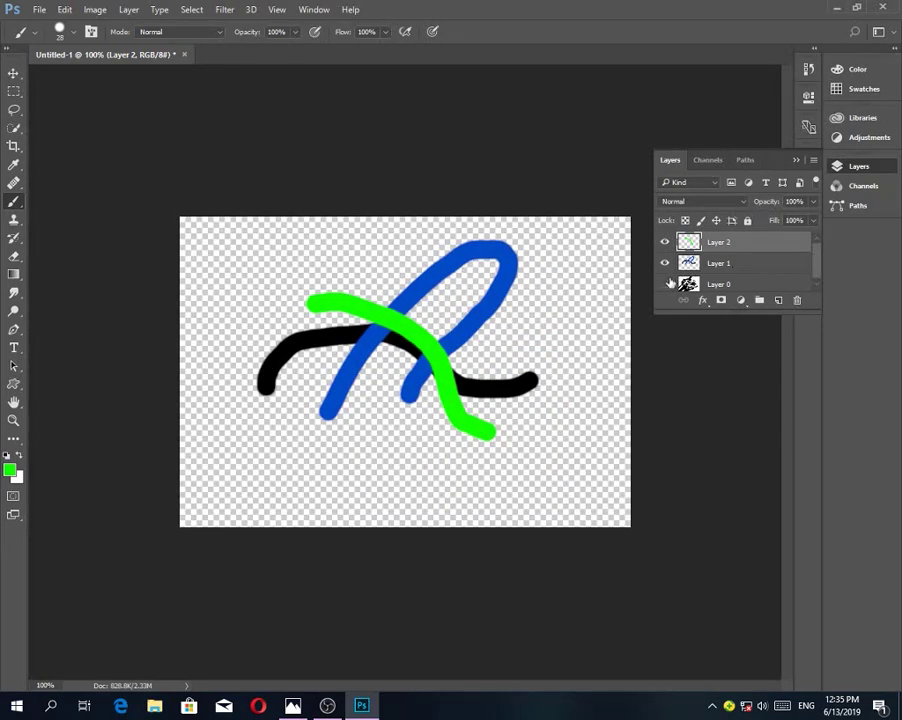
{"action": "left_click", "coordinate": [665, 263]}
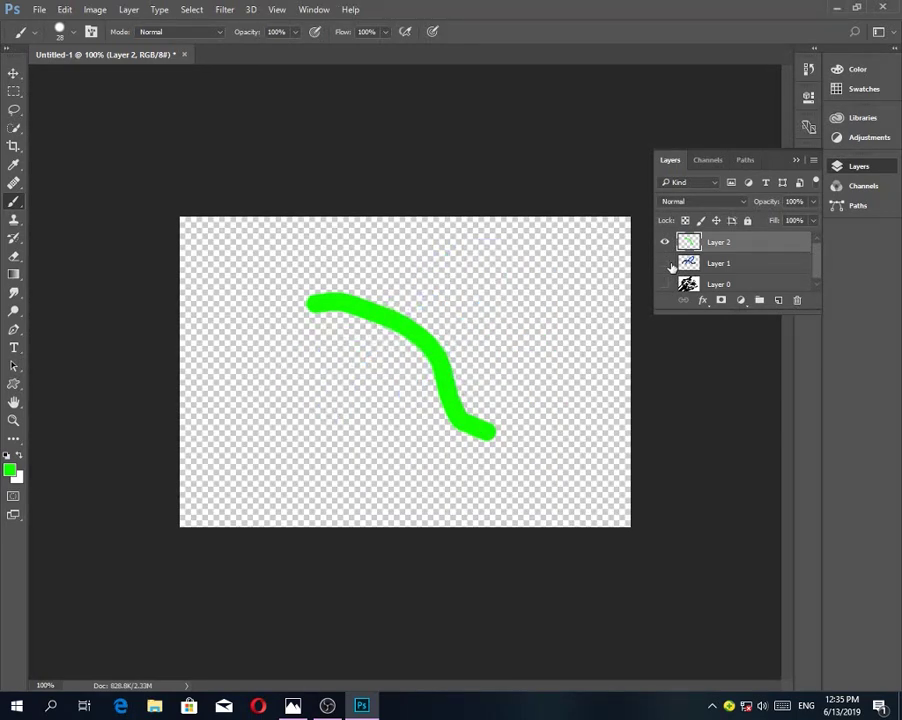
{"action": "left_click", "coordinate": [665, 242]}
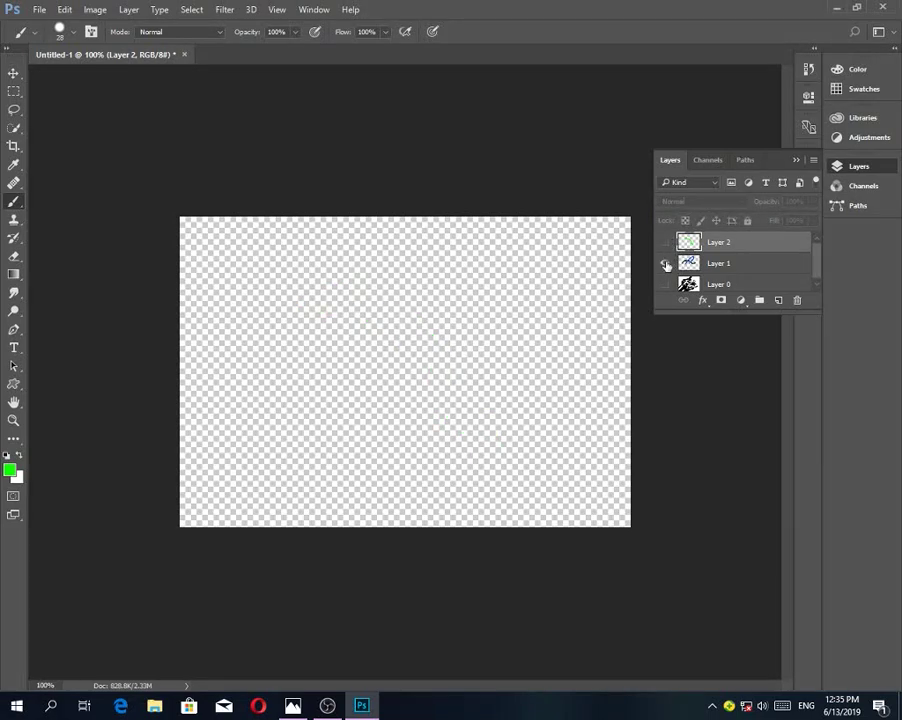
{"action": "left_click", "coordinate": [665, 263]}
{"action": "left_click", "coordinate": [665, 284]}
{"action": "left_click", "coordinate": [665, 242]}
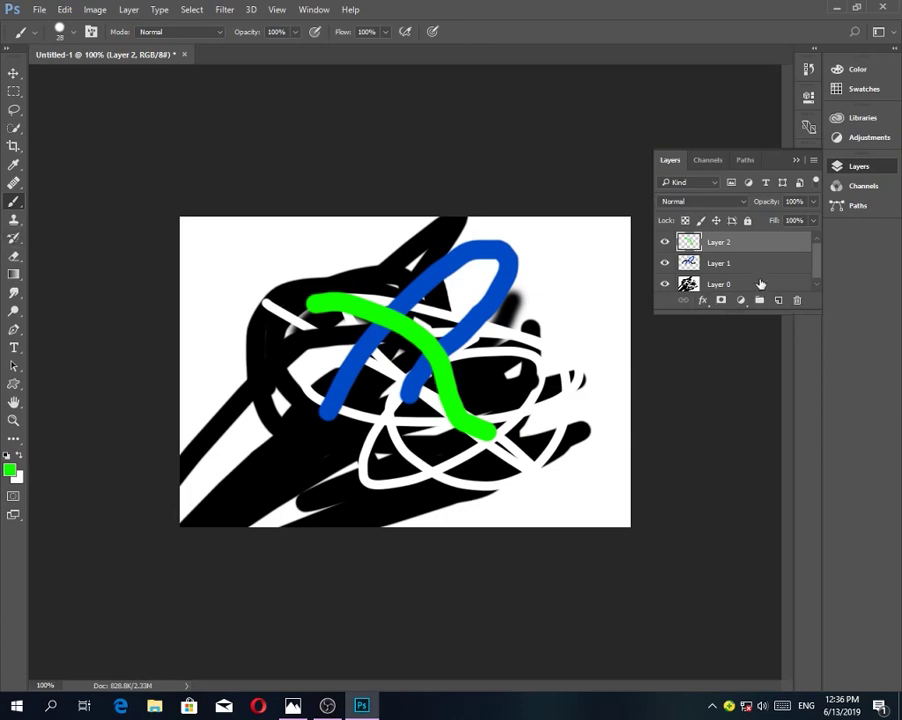
Move Layer 0 above Layer 1 and erase bands through its drawing
{"action": "mouse_move", "coordinate": [760, 285]}
{"action": "left_mouse_down"}
{"action": "mouse_move", "coordinate": [759, 258]}
{"action": "mouse_move", "coordinate": [769, 262]}
{"action": "left_mouse_up"}
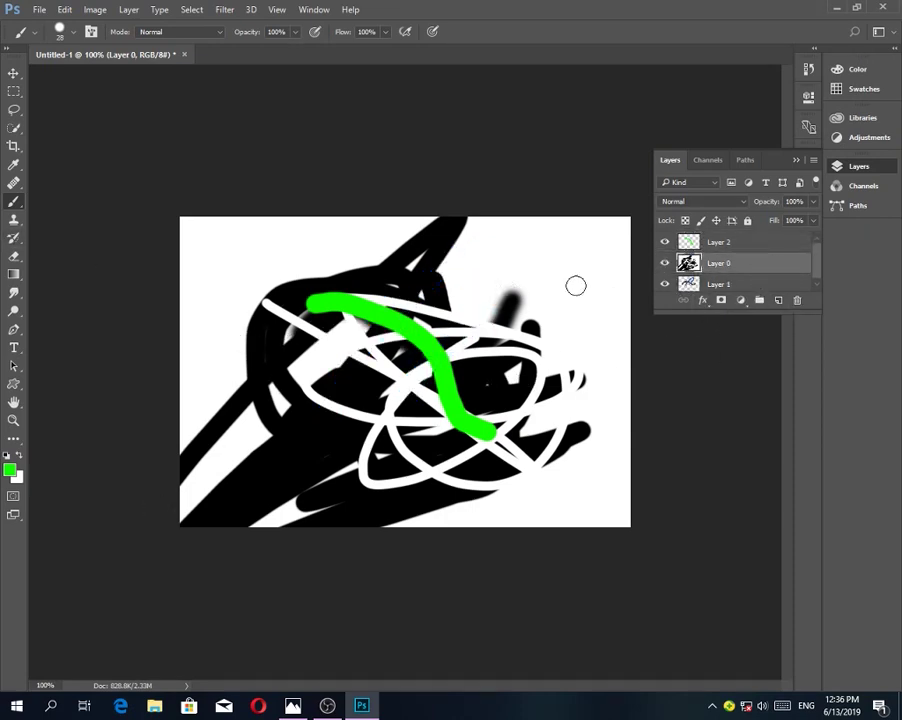
{"action": "left_click", "coordinate": [16, 260]}
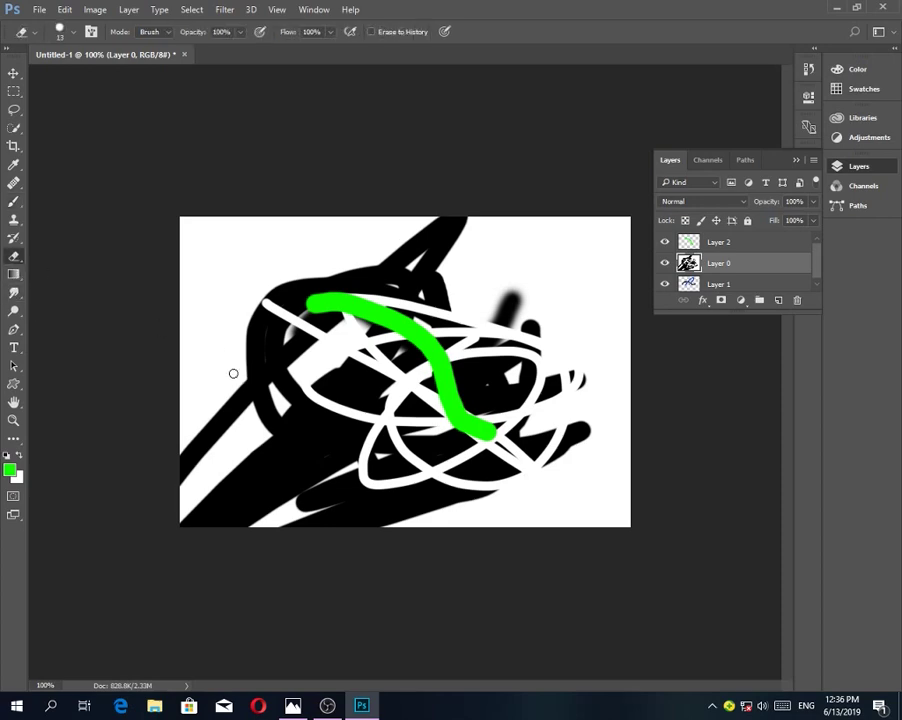
{"action": "mouse_move", "coordinate": [238, 374]}
{"action": "left_mouse_down"}
{"action": "mouse_move", "coordinate": [452, 380]}
{"action": "mouse_move", "coordinate": [599, 329]}
{"action": "mouse_move", "coordinate": [556, 262]}
{"action": "mouse_move", "coordinate": [532, 358]}
{"action": "mouse_move", "coordinate": [286, 457]}
{"action": "mouse_move", "coordinate": [285, 448]}
{"action": "mouse_move", "coordinate": [215, 468]}
{"action": "left_mouse_up"}
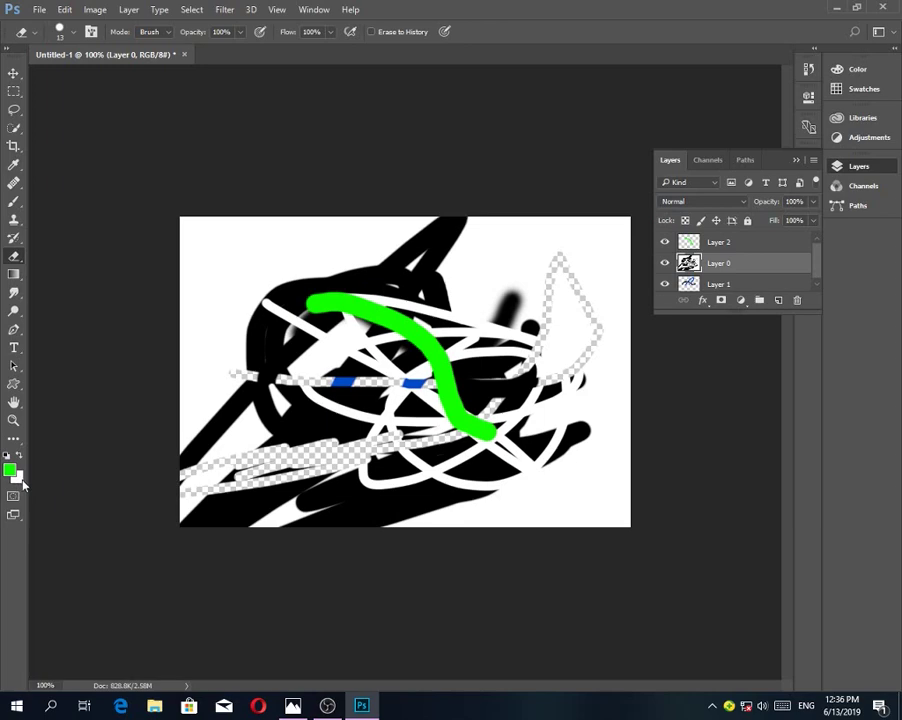
{"action": "scroll", "coordinate": [812, 257], "scroll_direction": "down", "scroll_amount": 1}
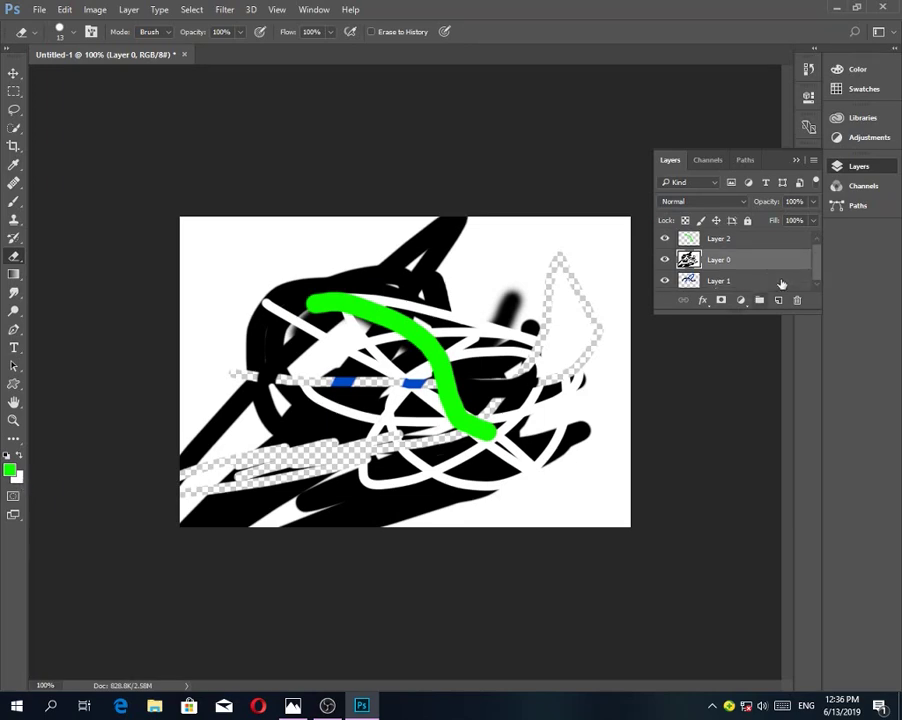
{"action": "left_click_drag", "start_coordinate": [325, 493], "coordinate": [454, 493]}
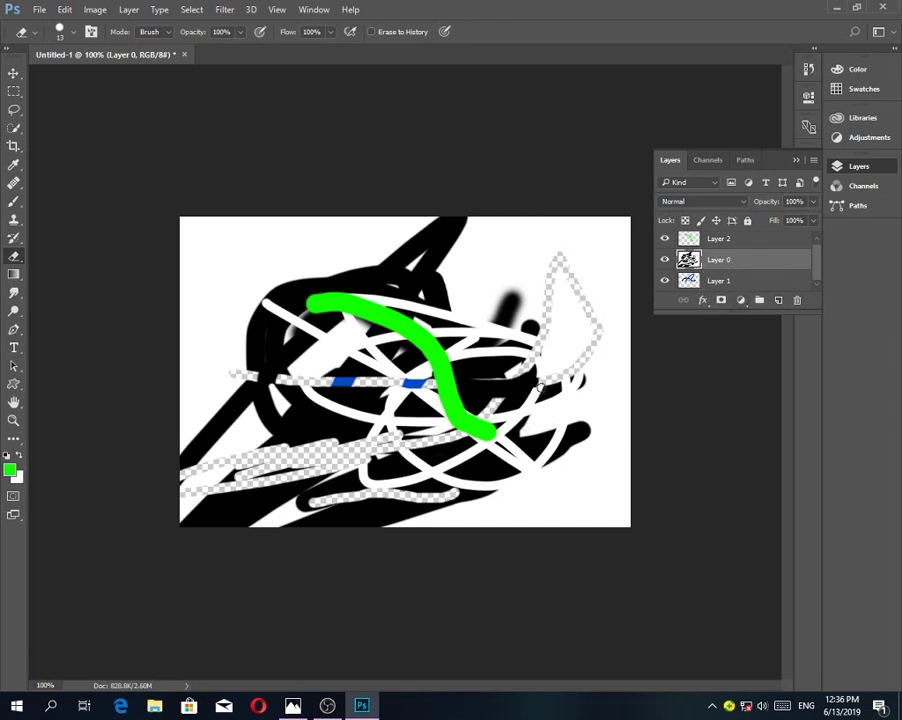
{"action": "mouse_move", "coordinate": [540, 387]}
{"action": "left_mouse_down"}
{"action": "mouse_move", "coordinate": [537, 457]}
{"action": "mouse_move", "coordinate": [515, 483]}
{"action": "mouse_move", "coordinate": [454, 494]}
{"action": "left_mouse_up"}
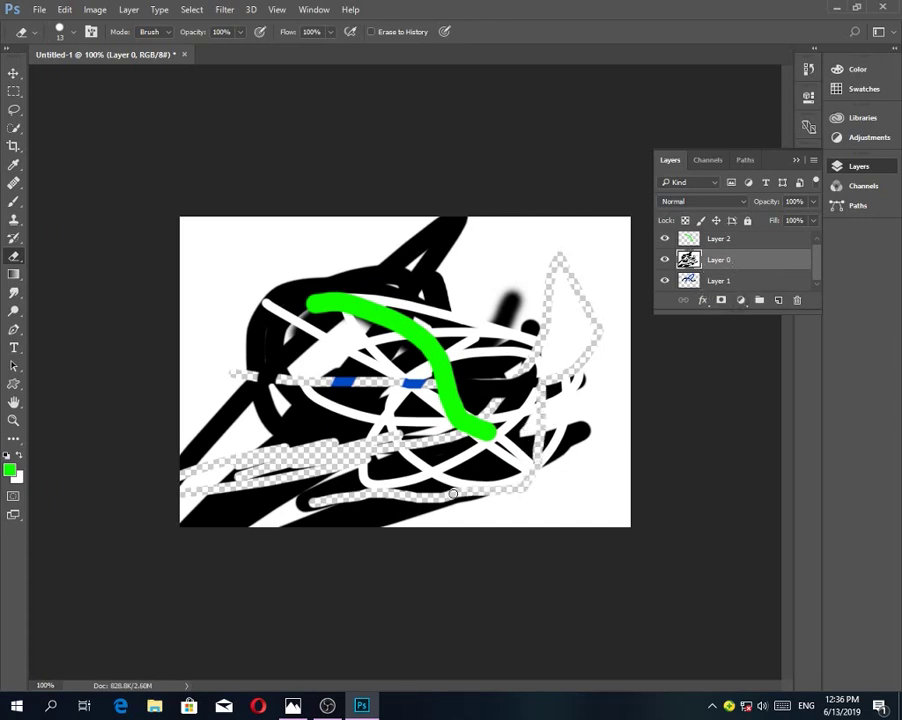
Hide Layers 0 and 2 and fill Layer 1 with the green foreground colour
{"action": "left_click", "coordinate": [712, 282]}
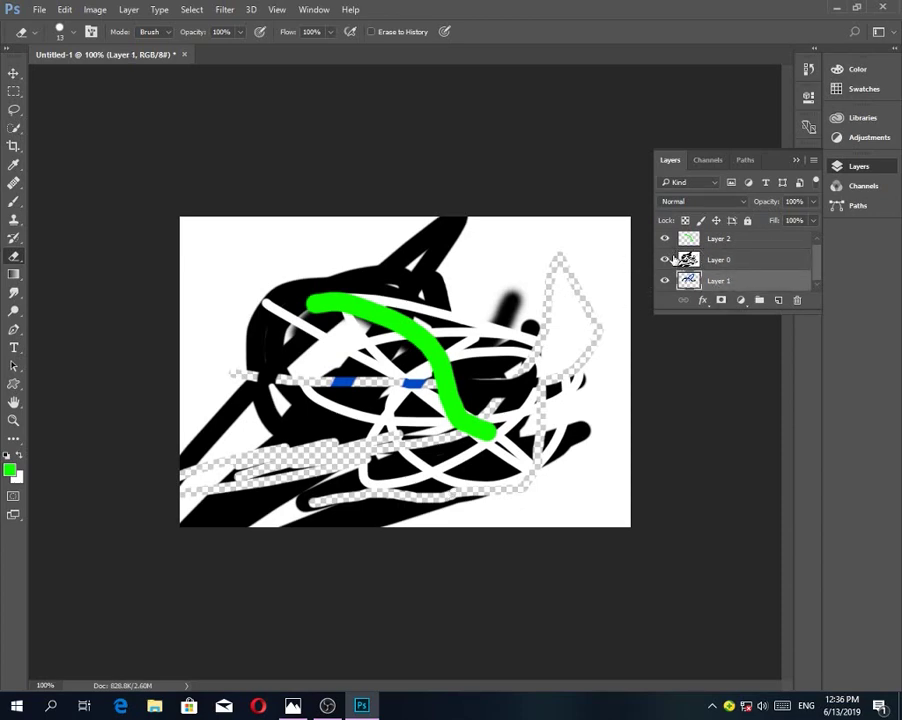
{"action": "left_click", "coordinate": [664, 259]}
{"action": "left_click", "coordinate": [664, 238]}
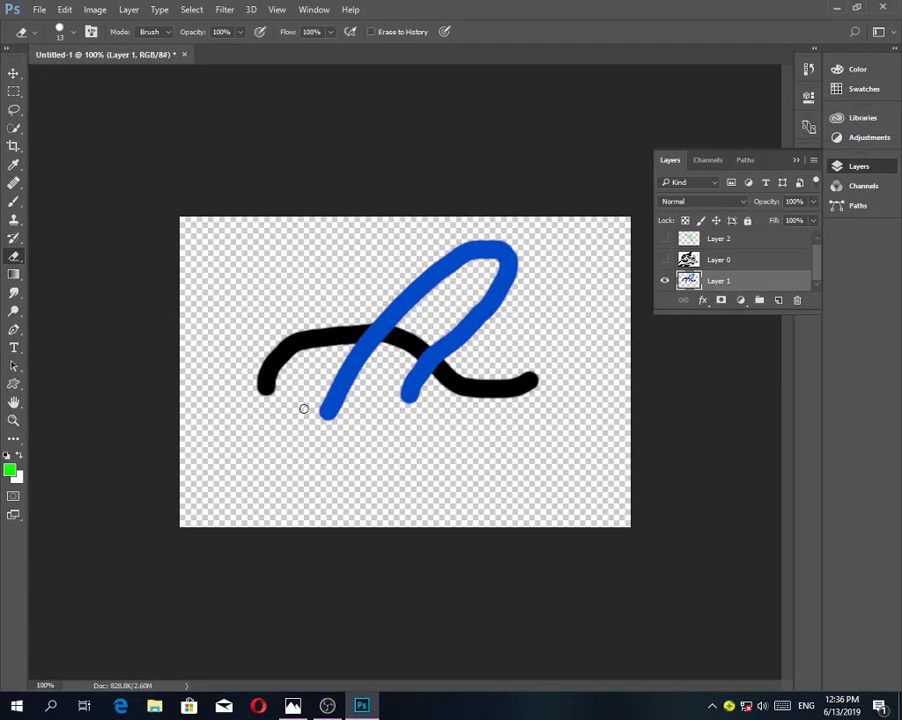
{"action": "key", "text": "alt+BackSpace"}
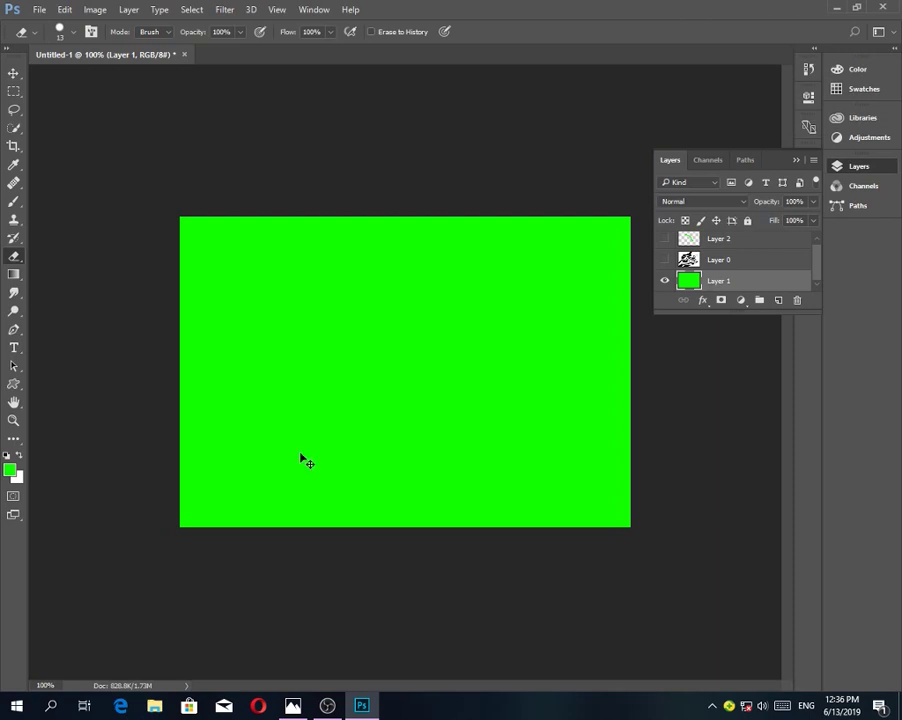
Toggle the green fill on Layer 1 off and on to compare, leaving it applied
{"action": "key", "text": "ctrl+BackSpace"}
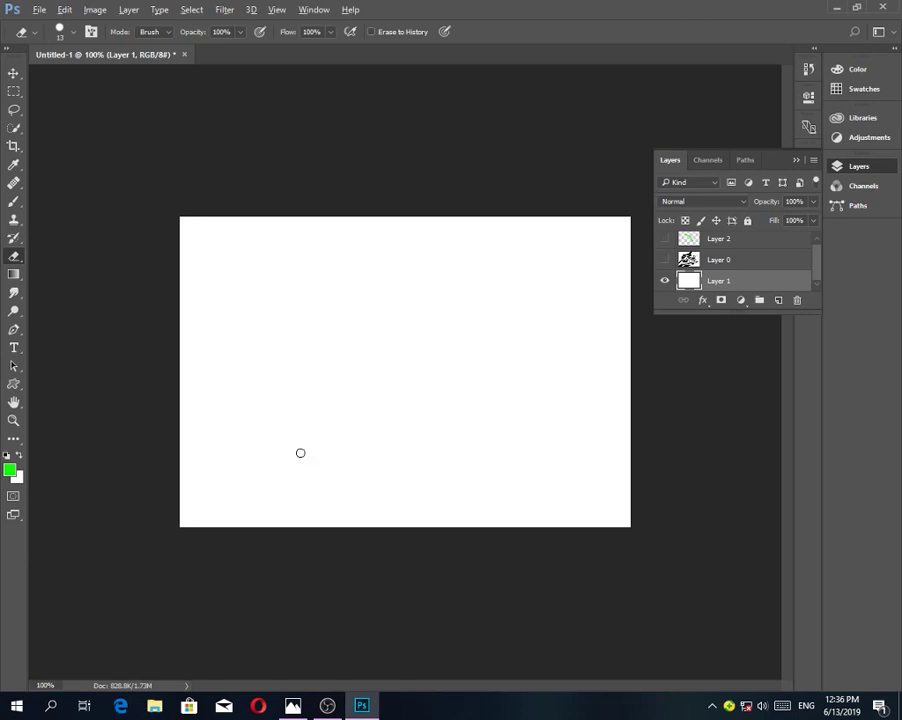
{"action": "key", "text": "alt+BackSpace"}
{"action": "key", "text": "ctrl+BackSpace"}
{"action": "key", "text": "alt+BackSpace"}
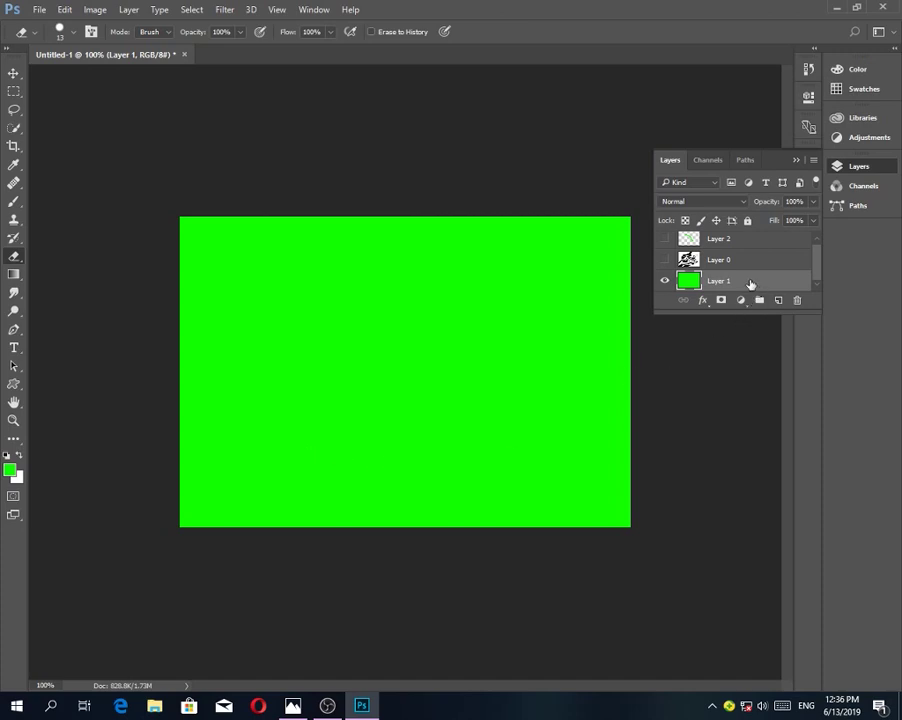
Show Layers 0 and 2, then erase Layer 0 near the top to reveal the green
{"action": "left_click", "coordinate": [665, 259]}
{"action": "left_click", "coordinate": [665, 239]}
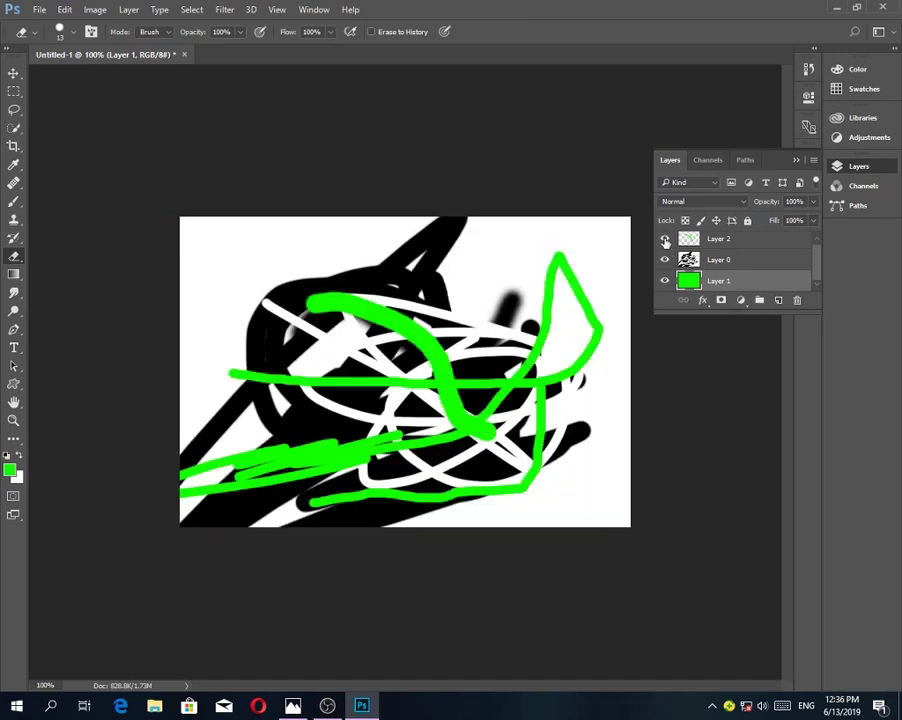
{"action": "left_click", "coordinate": [750, 259]}
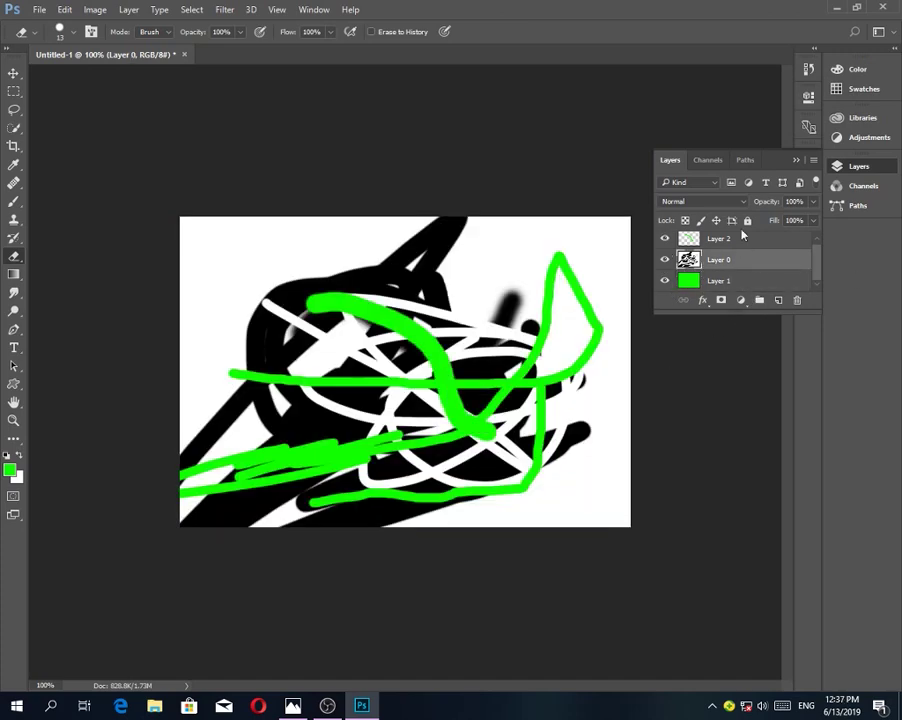
{"action": "mouse_move", "coordinate": [502, 260]}
{"action": "left_mouse_down"}
{"action": "mouse_move", "coordinate": [482, 263]}
{"action": "mouse_move", "coordinate": [515, 265]}
{"action": "mouse_move", "coordinate": [510, 258]}
{"action": "mouse_move", "coordinate": [517, 281]}
{"action": "mouse_move", "coordinate": [507, 262]}
{"action": "mouse_move", "coordinate": [500, 298]}
{"action": "left_mouse_up"}
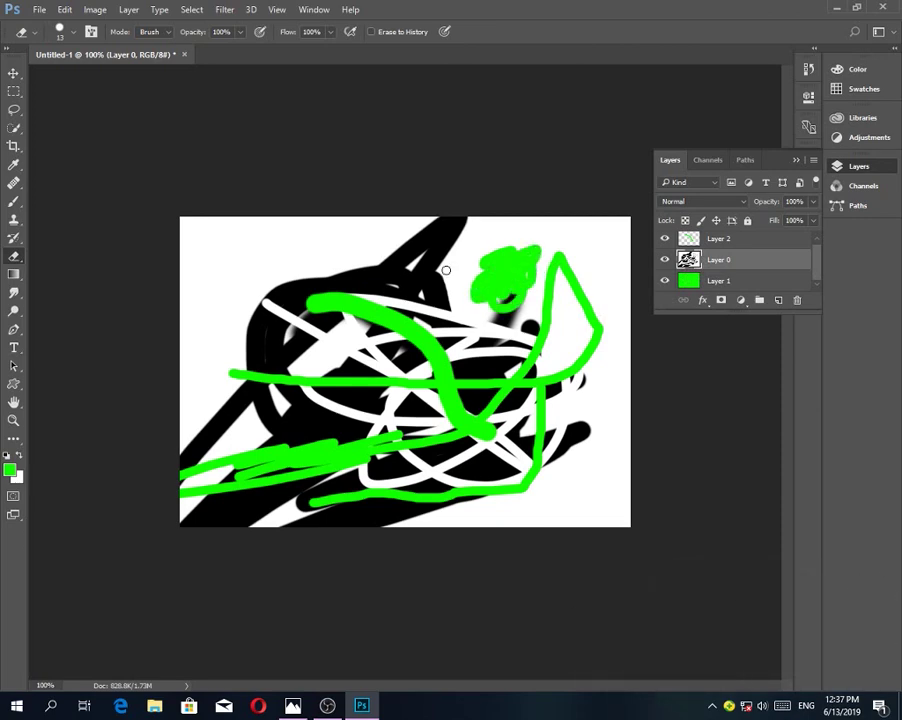
{"action": "mouse_move", "coordinate": [244, 240]}
{"action": "left_mouse_down"}
{"action": "mouse_move", "coordinate": [244, 264]}
{"action": "mouse_move", "coordinate": [360, 238]}
{"action": "left_mouse_up"}
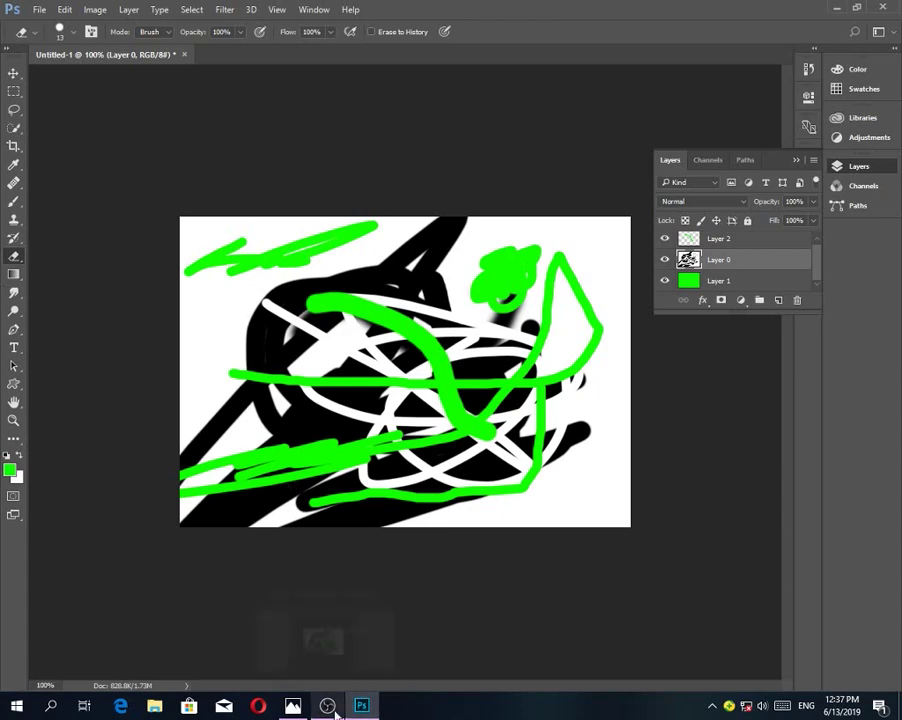
{"action": "mouse_move", "coordinate": [297, 708]}
{"action": "left_click", "coordinate": [322, 648]}
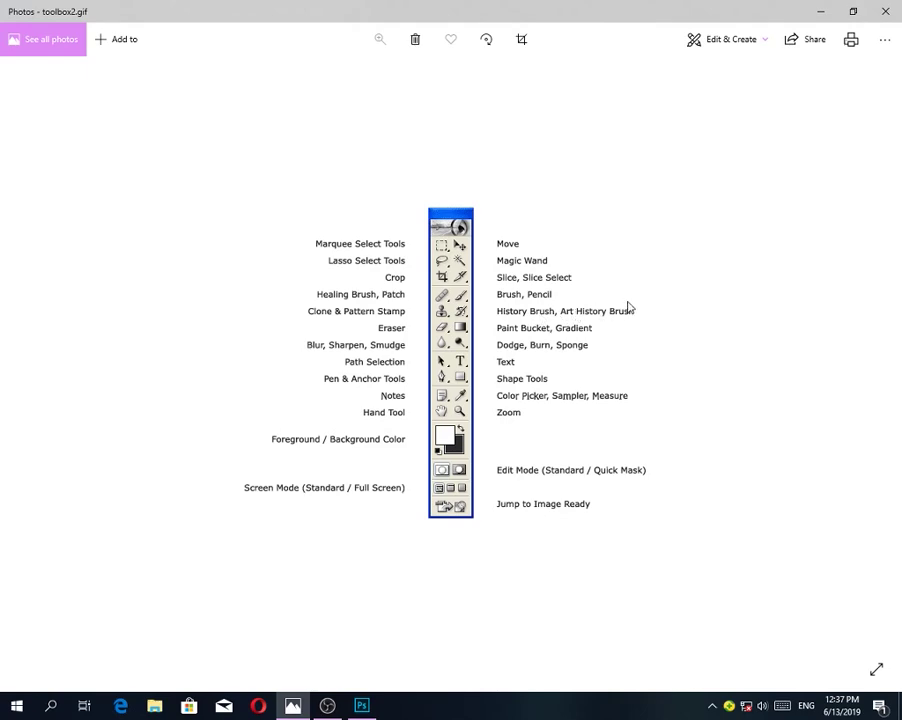
{"action": "left_click", "coordinate": [820, 11]}
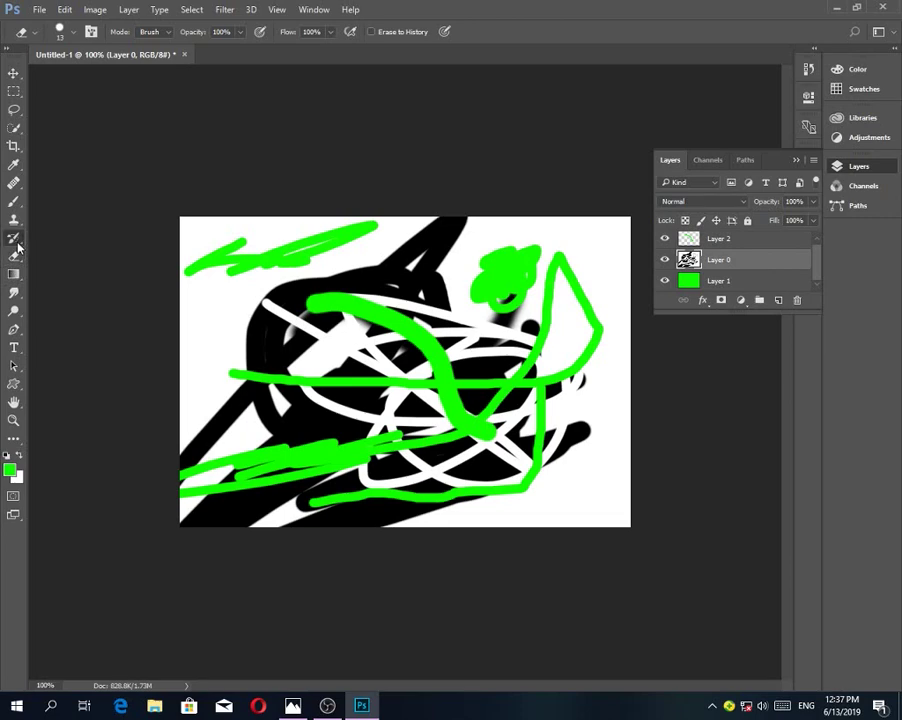
Paint Layer 0 back to plain white with a size 50 History Brush, leaving only the green stroke
{"action": "key", "text": "y"}
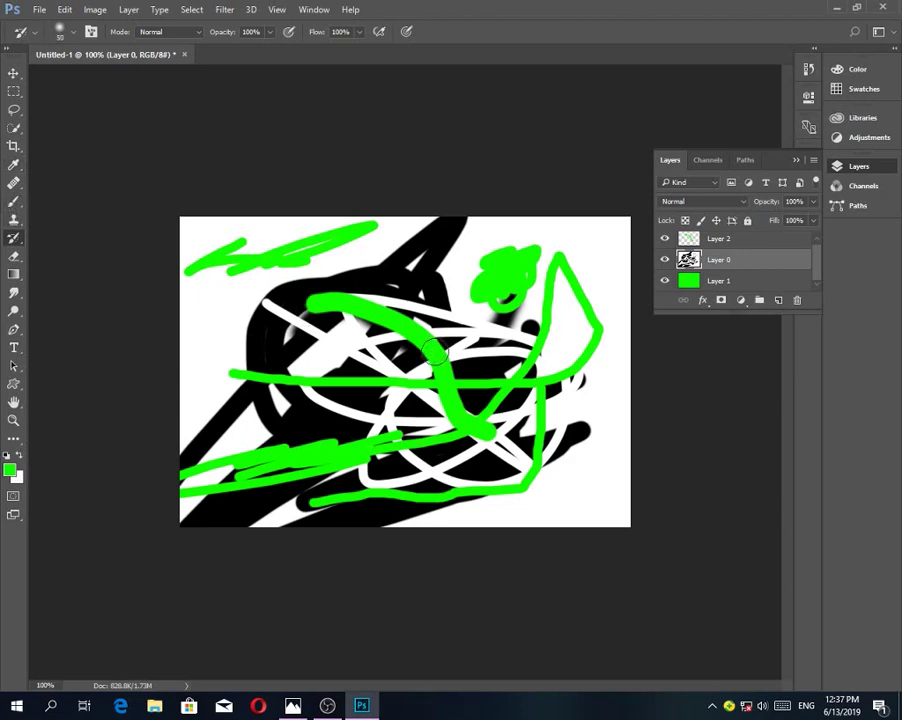
{"action": "key", "text": "bracketright"}
{"action": "key", "text": "bracketright"}
{"action": "key", "text": "bracketright"}
{"action": "mouse_move", "coordinate": [527, 277]}
{"action": "left_mouse_down"}
{"action": "mouse_move", "coordinate": [260, 464]}
{"action": "mouse_move", "coordinate": [309, 481]}
{"action": "mouse_move", "coordinate": [362, 477]}
{"action": "mouse_move", "coordinate": [421, 304]}
{"action": "mouse_move", "coordinate": [489, 289]}
{"action": "mouse_move", "coordinate": [310, 460]}
{"action": "mouse_move", "coordinate": [285, 421]}
{"action": "mouse_move", "coordinate": [406, 400]}
{"action": "mouse_move", "coordinate": [201, 551]}
{"action": "mouse_move", "coordinate": [338, 484]}
{"action": "mouse_move", "coordinate": [709, 452]}
{"action": "mouse_move", "coordinate": [479, 496]}
{"action": "mouse_move", "coordinate": [422, 556]}
{"action": "mouse_move", "coordinate": [488, 447]}
{"action": "mouse_move", "coordinate": [587, 430]}
{"action": "mouse_move", "coordinate": [662, 364]}
{"action": "mouse_move", "coordinate": [224, 535]}
{"action": "mouse_move", "coordinate": [246, 506]}
{"action": "mouse_move", "coordinate": [328, 481]}
{"action": "mouse_move", "coordinate": [263, 490]}
{"action": "mouse_move", "coordinate": [428, 469]}
{"action": "mouse_move", "coordinate": [597, 243]}
{"action": "mouse_move", "coordinate": [624, 288]}
{"action": "mouse_move", "coordinate": [394, 389]}
{"action": "mouse_move", "coordinate": [358, 360]}
{"action": "mouse_move", "coordinate": [185, 473]}
{"action": "mouse_move", "coordinate": [202, 391]}
{"action": "mouse_move", "coordinate": [204, 435]}
{"action": "mouse_move", "coordinate": [226, 407]}
{"action": "mouse_move", "coordinate": [259, 282]}
{"action": "mouse_move", "coordinate": [265, 381]}
{"action": "mouse_move", "coordinate": [281, 341]}
{"action": "mouse_move", "coordinate": [155, 401]}
{"action": "mouse_move", "coordinate": [456, 282]}
{"action": "mouse_move", "coordinate": [305, 348]}
{"action": "mouse_move", "coordinate": [394, 331]}
{"action": "mouse_move", "coordinate": [155, 320]}
{"action": "mouse_move", "coordinate": [372, 265]}
{"action": "mouse_move", "coordinate": [402, 219]}
{"action": "mouse_move", "coordinate": [533, 186]}
{"action": "mouse_move", "coordinate": [112, 312]}
{"action": "mouse_move", "coordinate": [202, 278]}
{"action": "mouse_move", "coordinate": [244, 234]}
{"action": "mouse_move", "coordinate": [222, 232]}
{"action": "mouse_move", "coordinate": [230, 248]}
{"action": "mouse_move", "coordinate": [282, 202]}
{"action": "mouse_move", "coordinate": [299, 234]}
{"action": "mouse_move", "coordinate": [406, 241]}
{"action": "mouse_move", "coordinate": [542, 297]}
{"action": "mouse_move", "coordinate": [544, 372]}
{"action": "mouse_move", "coordinate": [441, 381]}
{"action": "mouse_move", "coordinate": [564, 362]}
{"action": "mouse_move", "coordinate": [598, 286]}
{"action": "left_mouse_up"}
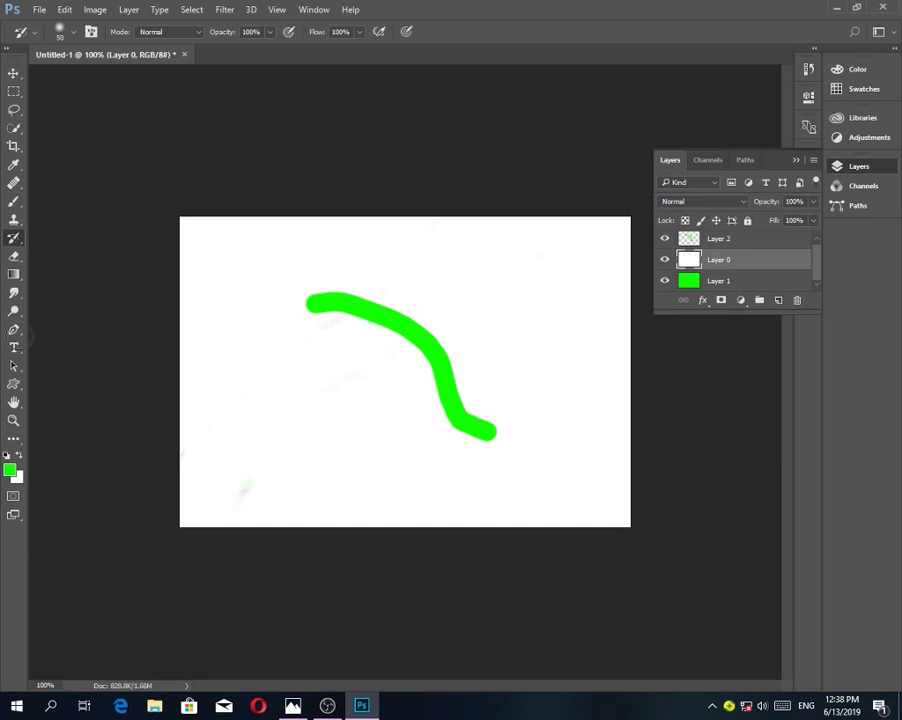
Check the History Brush tool variants, then bring the toolbox2.gif reference image to the front
{"action": "right_click", "coordinate": [14, 237]}
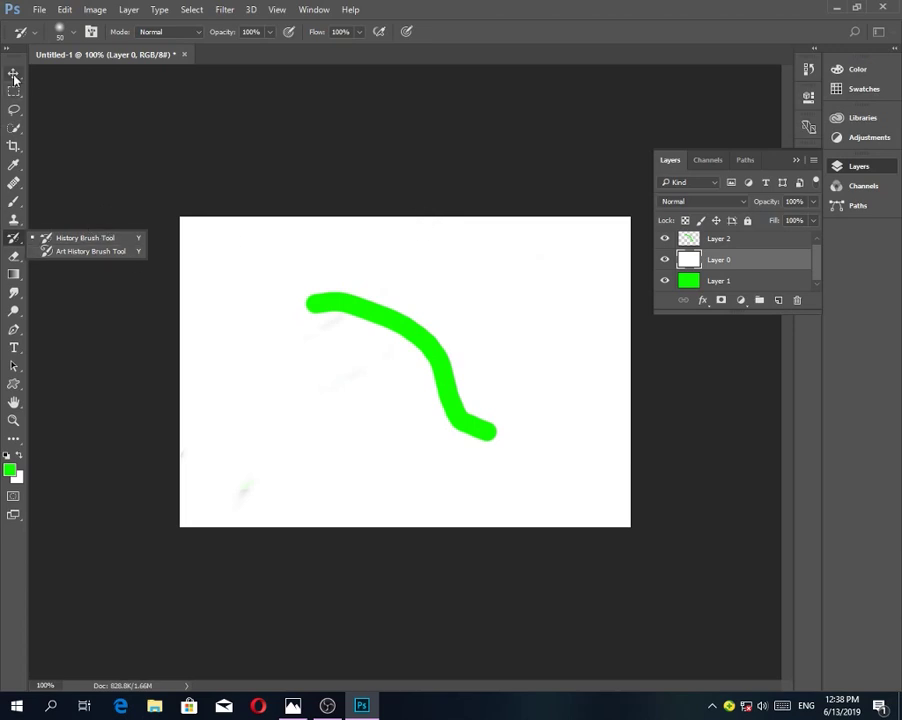
{"action": "mouse_move", "coordinate": [292, 705]}
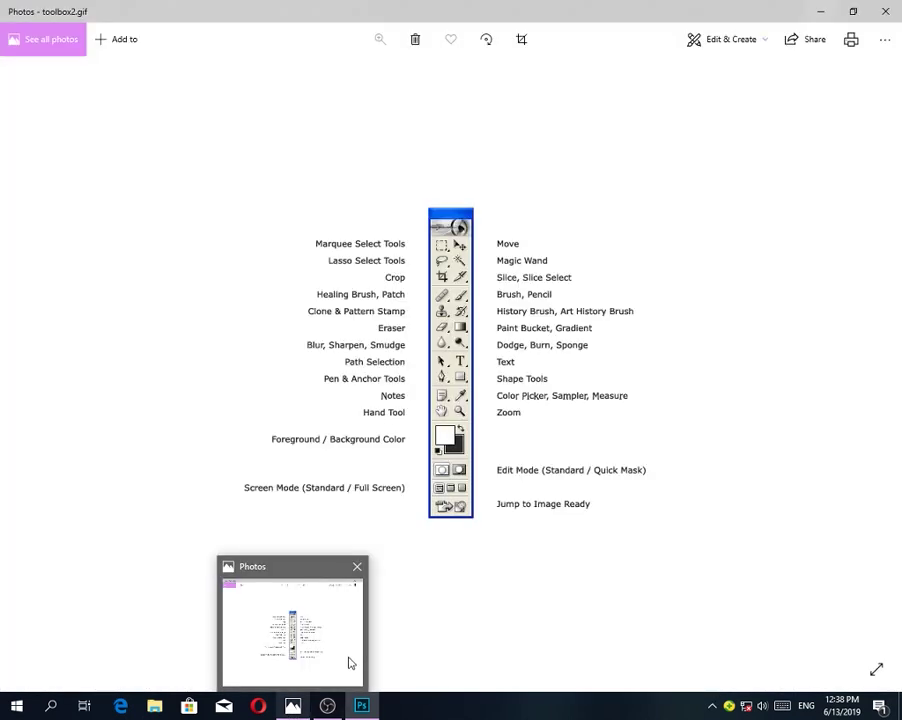
{"action": "left_click", "coordinate": [350, 663]}
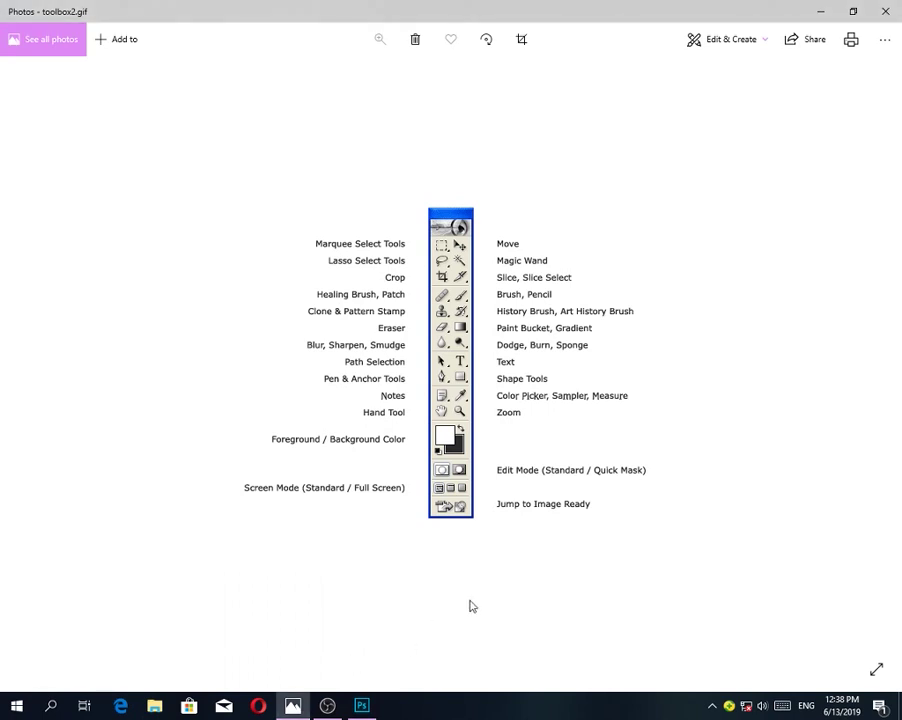
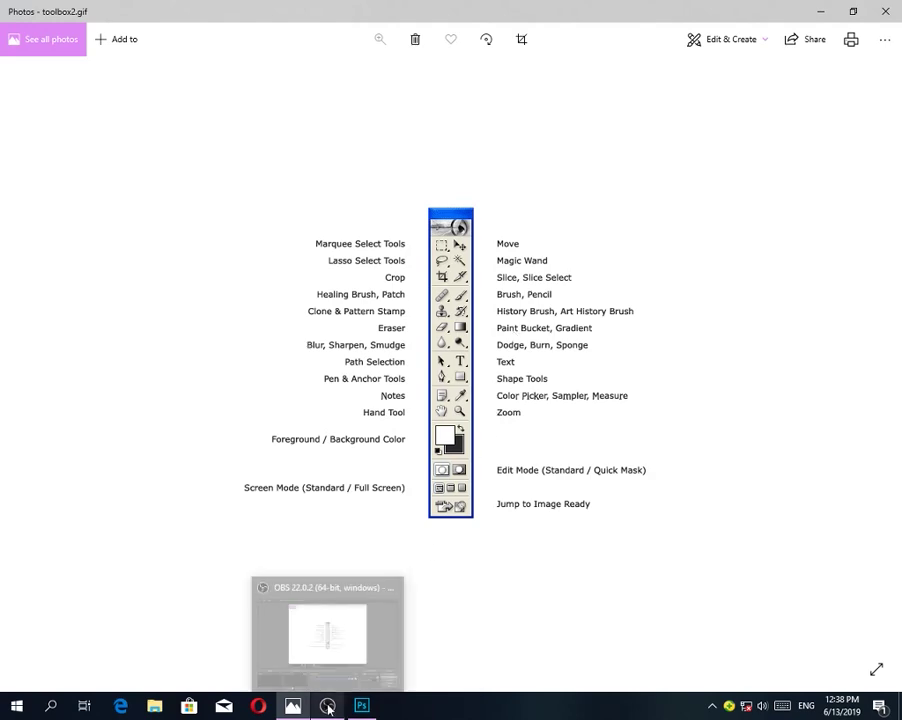
Leave the toolbox2.gif chart in Windows Photos to head back to Photoshop
{"action": "left_click", "coordinate": [318, 640]}
Delete the green-stroke Layer 2, leaving Layer 0 and Layer 1, and select the Gradient tool
{"action": "left_click", "coordinate": [362, 705]}
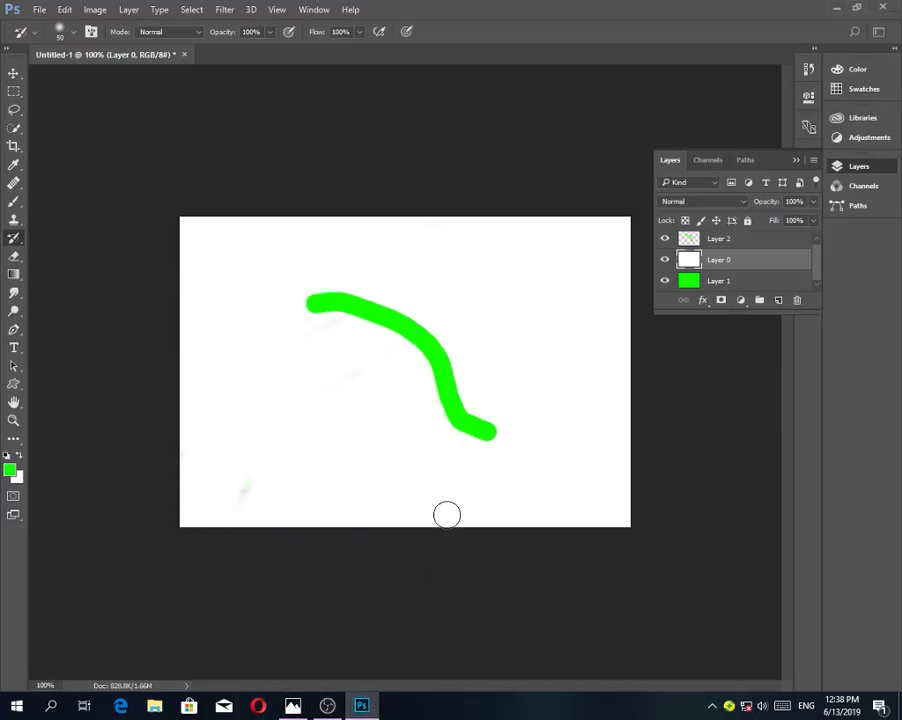
{"action": "left_click", "coordinate": [12, 276]}
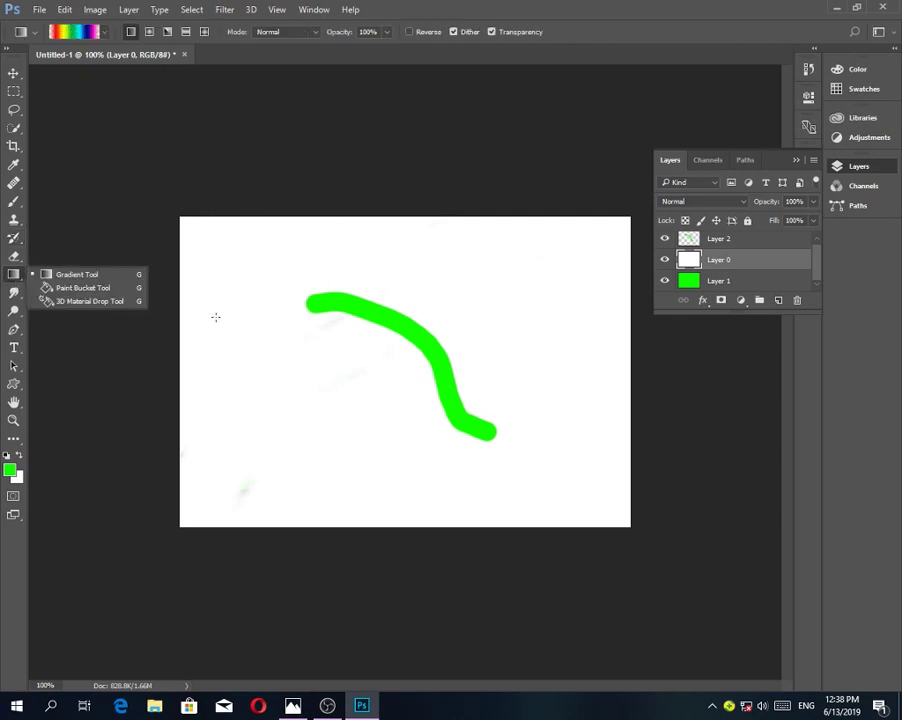
{"action": "left_click", "coordinate": [12, 70]}
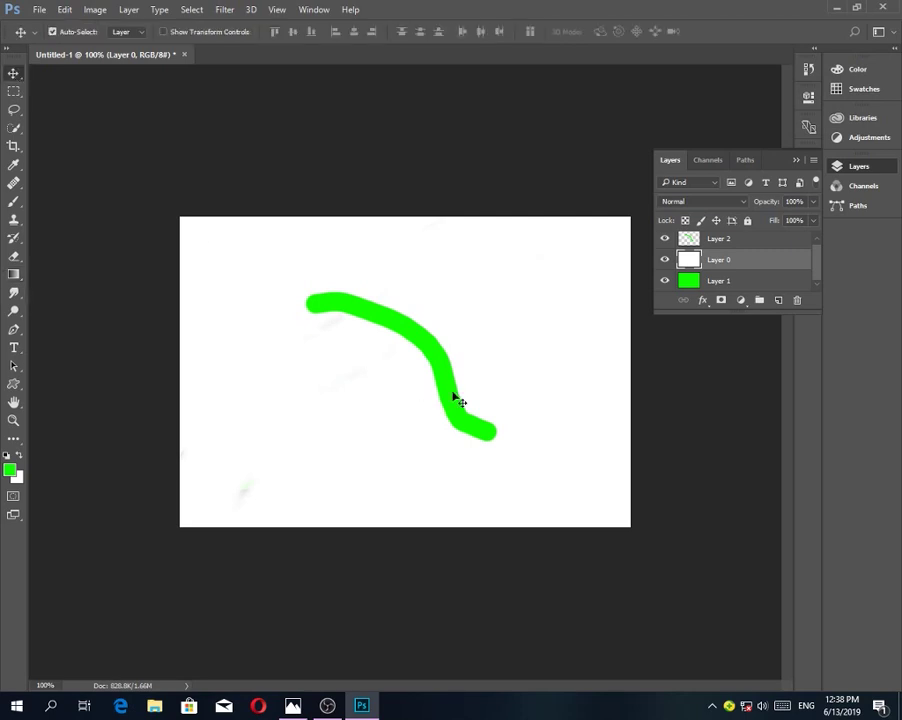
{"action": "left_click", "coordinate": [451, 382]}
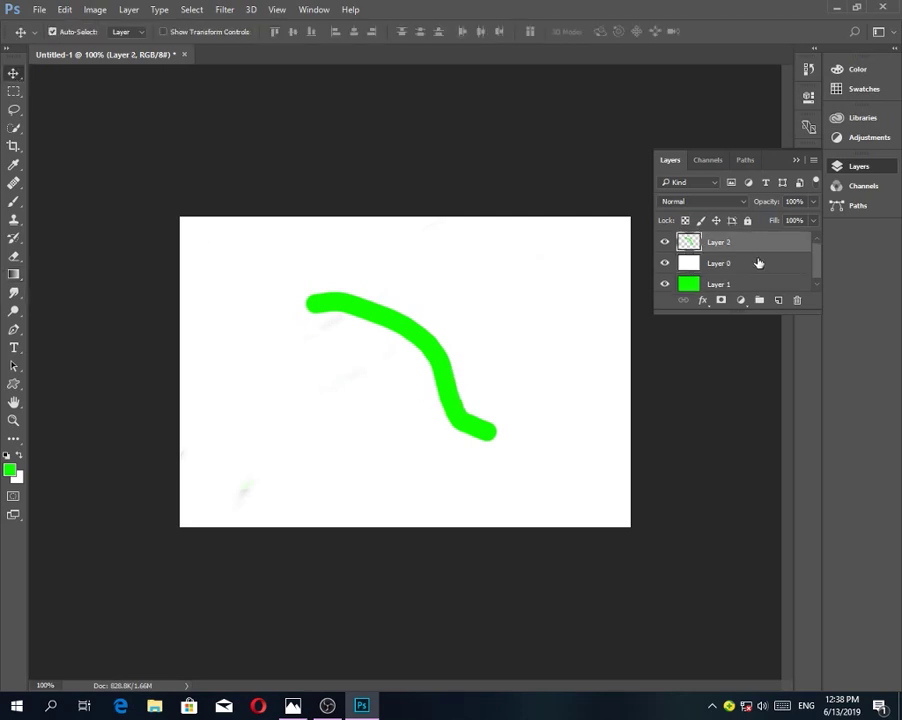
{"action": "key", "text": "Delete"}
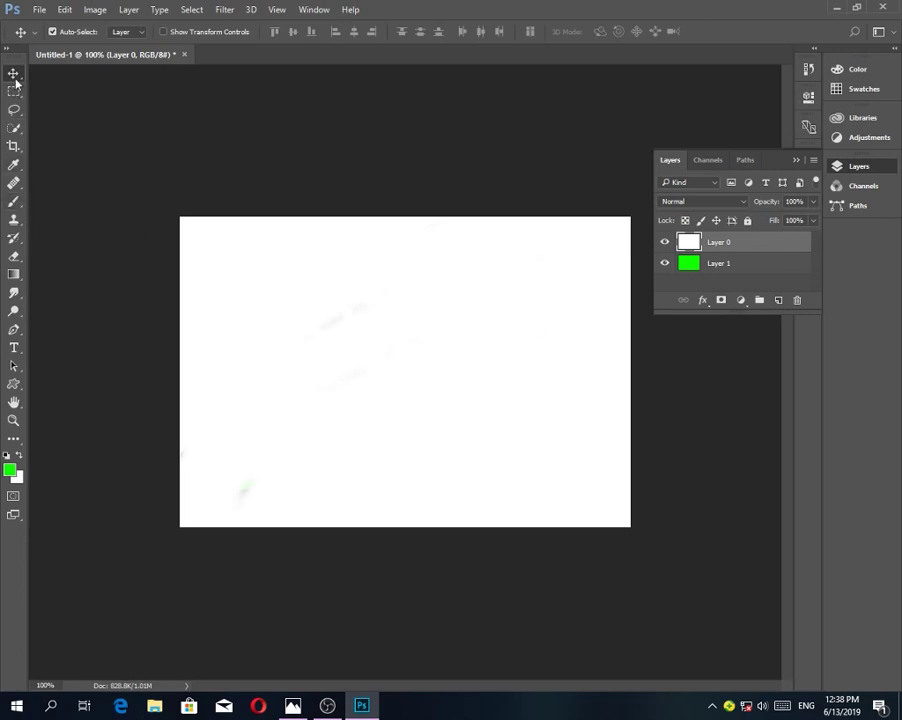
{"action": "left_click", "coordinate": [17, 276]}
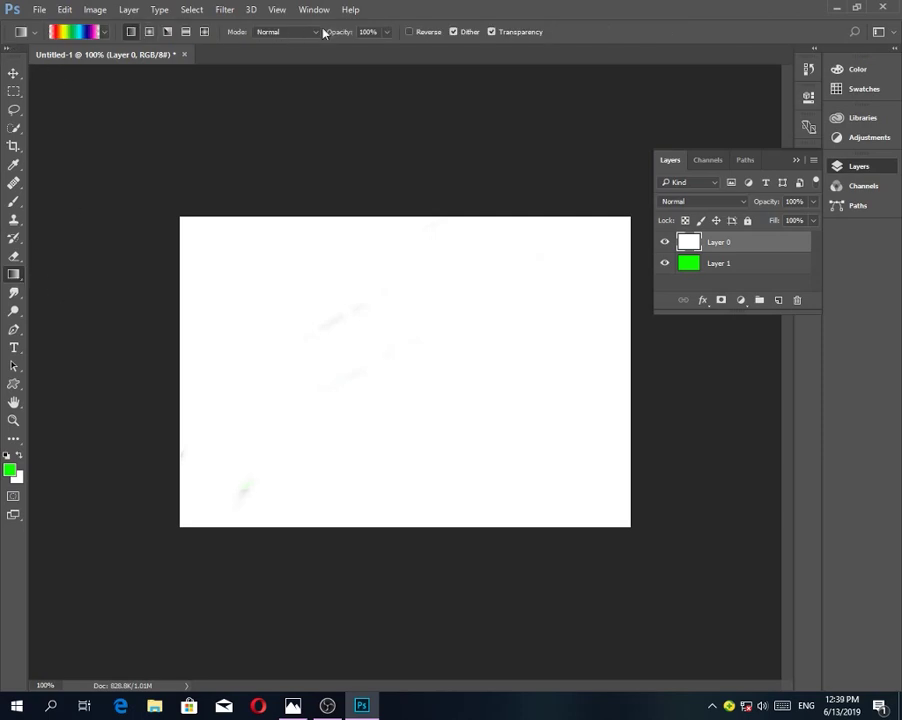
Choose the blue-yellow gradient preset and drag a linear gradient left to right across Layer 0
{"action": "left_click", "coordinate": [106, 33]}
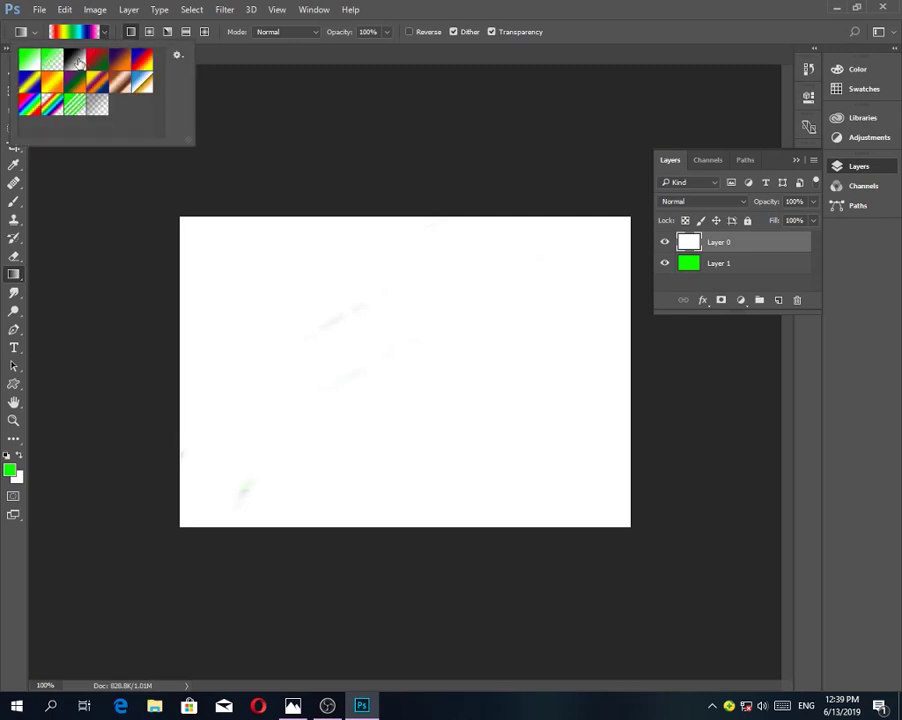
{"action": "left_click", "coordinate": [30, 88]}
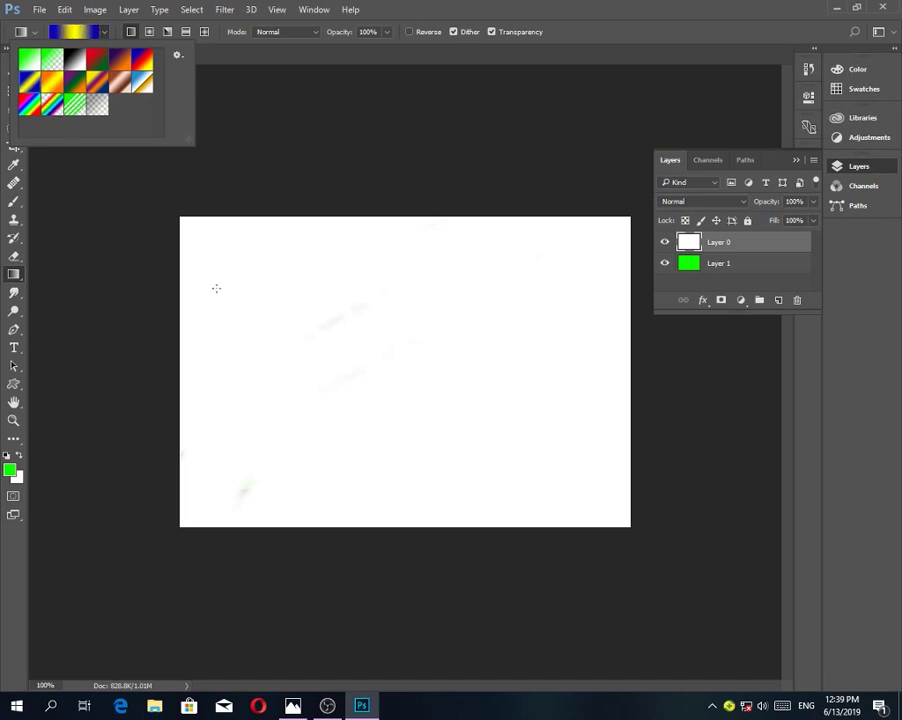
{"action": "left_click_drag", "start_coordinate": [173, 373], "coordinate": [614, 373]}
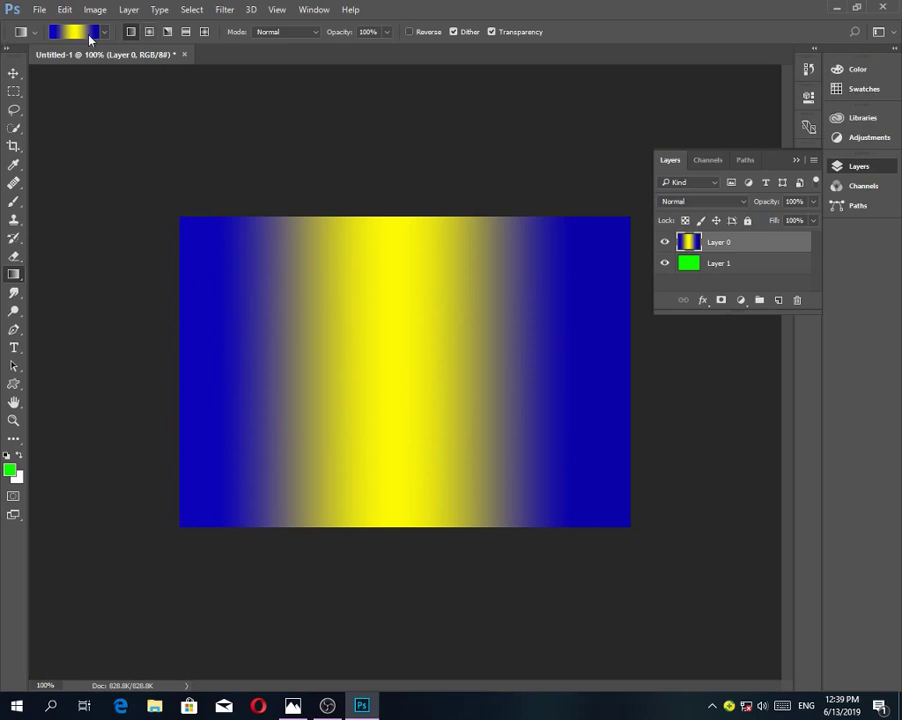
Draw radial gradients centred at the middle, upper right and left of the canvas
{"action": "left_click", "coordinate": [150, 32]}
{"action": "left_click_drag", "start_coordinate": [378, 358], "coordinate": [492, 417]}
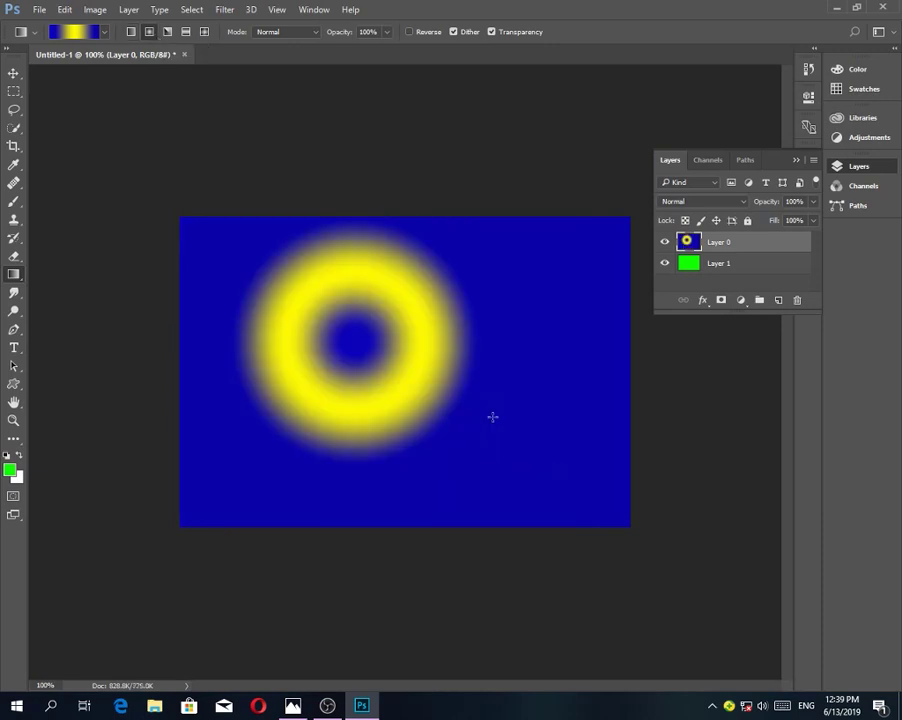
{"action": "left_click_drag", "start_coordinate": [491, 254], "coordinate": [621, 413]}
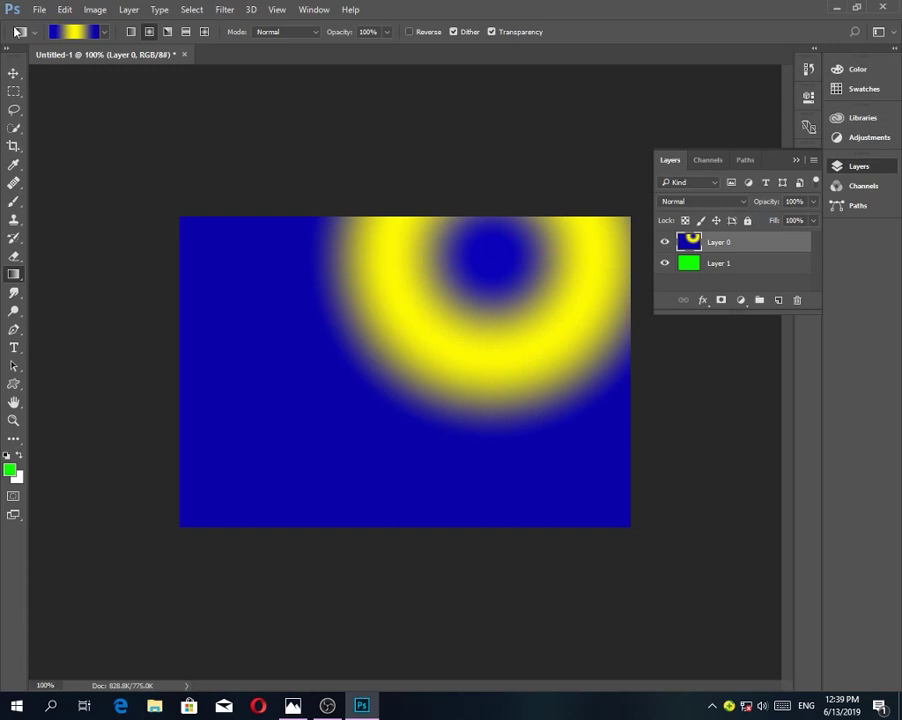
{"action": "left_click_drag", "start_coordinate": [227, 310], "coordinate": [441, 456]}
Switch to Angle gradient and redraw it with its centre shifted toward the upper middle
{"action": "left_click", "coordinate": [167, 33]}
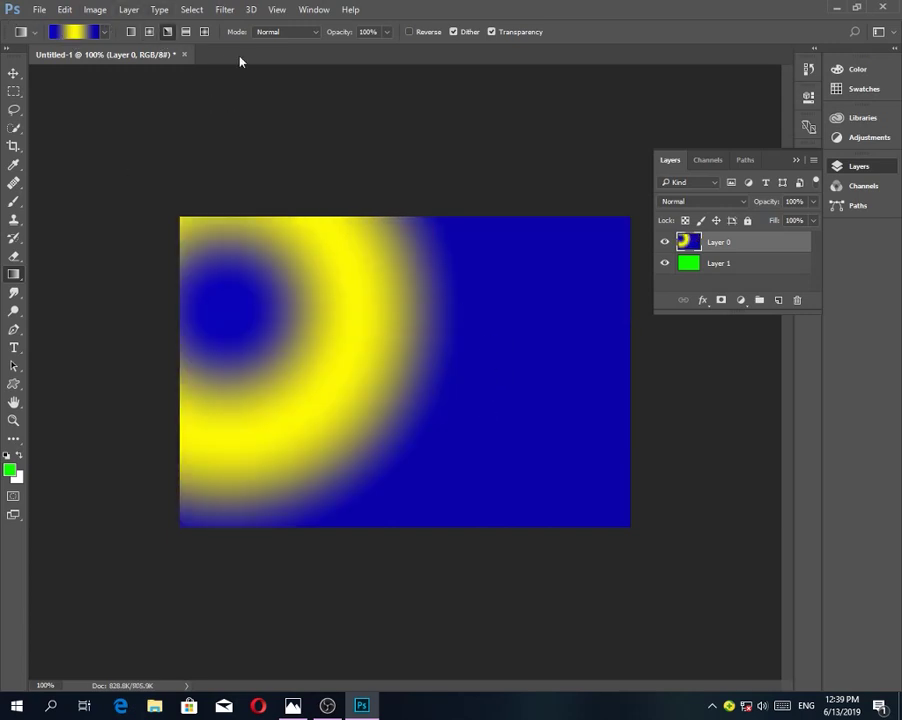
{"action": "left_click_drag", "start_coordinate": [345, 324], "coordinate": [507, 422]}
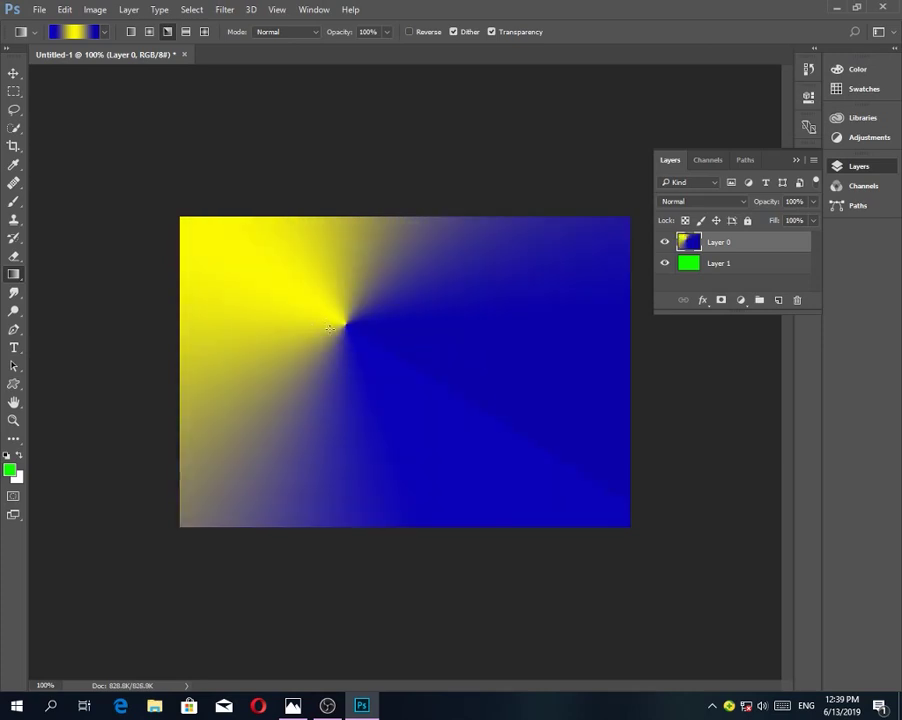
{"action": "left_click_drag", "start_coordinate": [383, 333], "coordinate": [515, 422]}
{"action": "left_click_drag", "start_coordinate": [440, 314], "coordinate": [523, 420]}
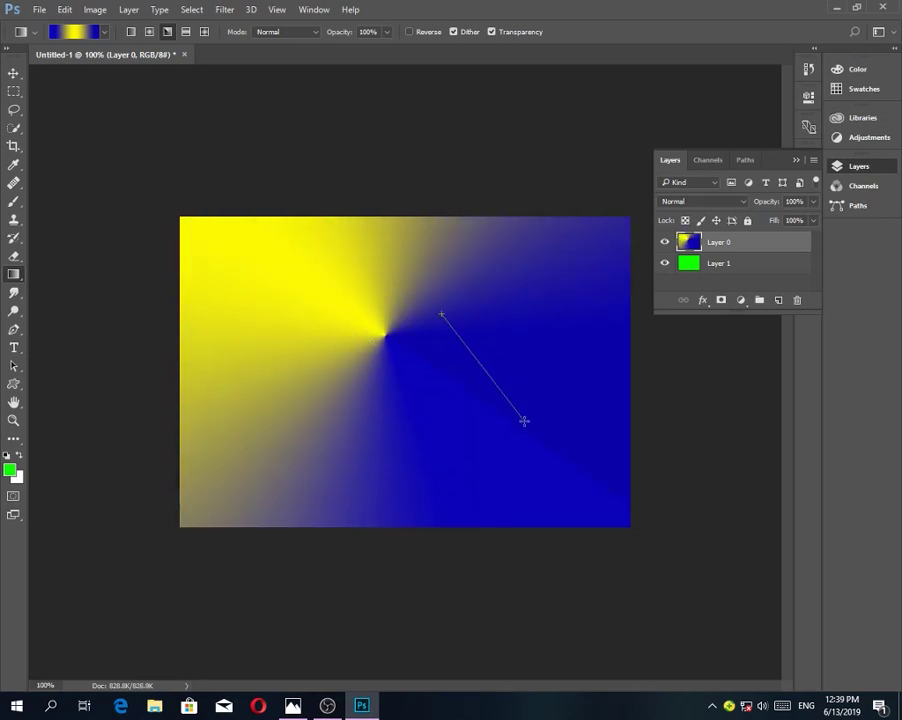
Draw Reflected gradients, first a horizontal yellow band, then slanted vertical bands
{"action": "left_click", "coordinate": [185, 32]}
{"action": "left_click_drag", "start_coordinate": [356, 235], "coordinate": [378, 463]}
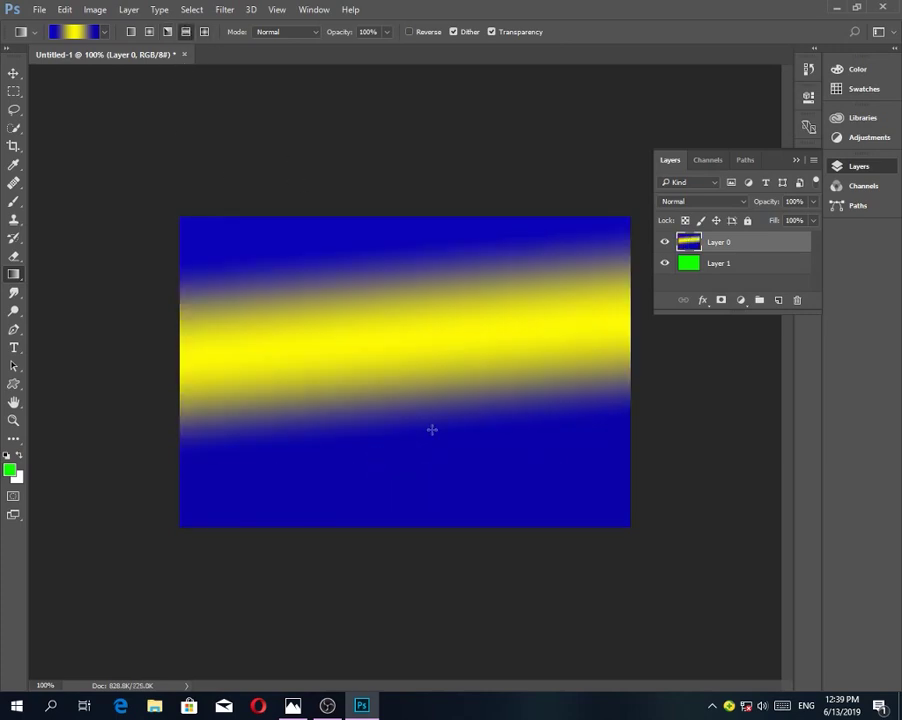
{"action": "left_click_drag", "start_coordinate": [427, 280], "coordinate": [206, 314]}
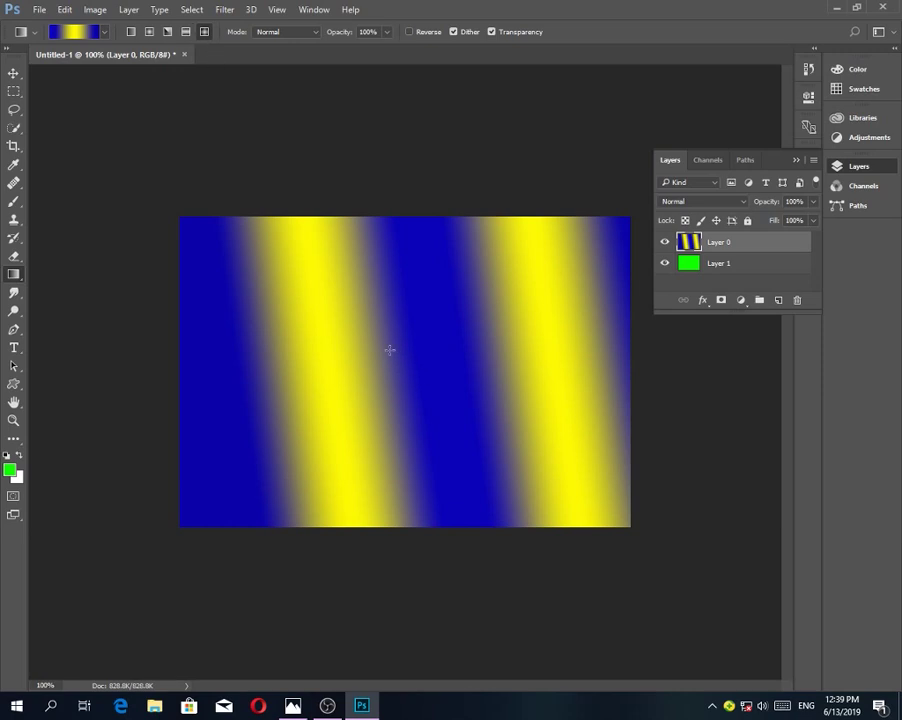
Draw Diamond gradients at several positions, ending with a large yellow diamond at lower right
{"action": "left_click_drag", "start_coordinate": [390, 350], "coordinate": [494, 443]}
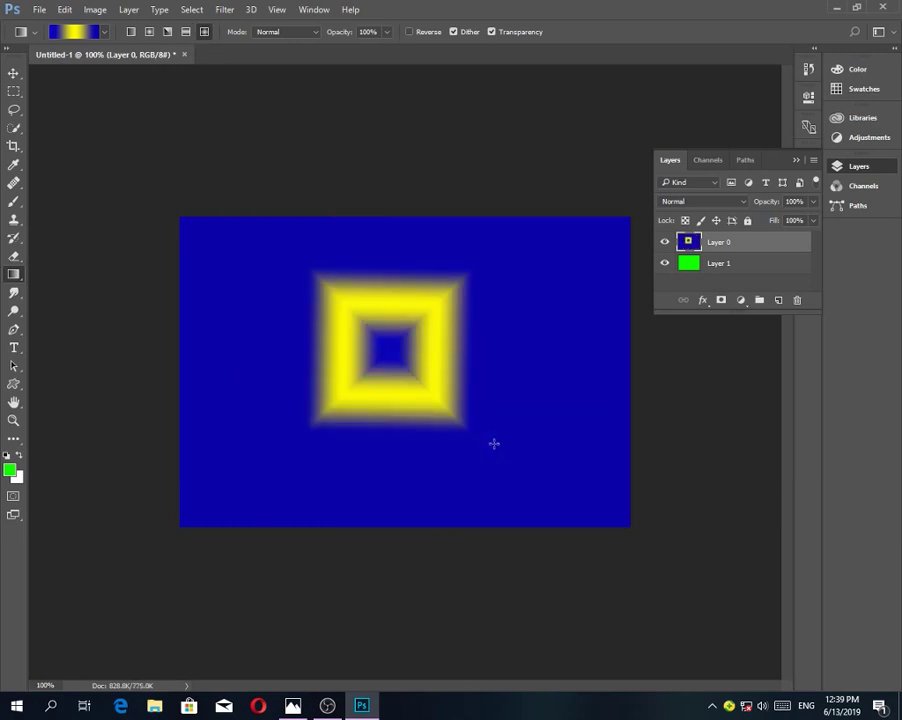
{"action": "left_click_drag", "start_coordinate": [492, 311], "coordinate": [589, 410]}
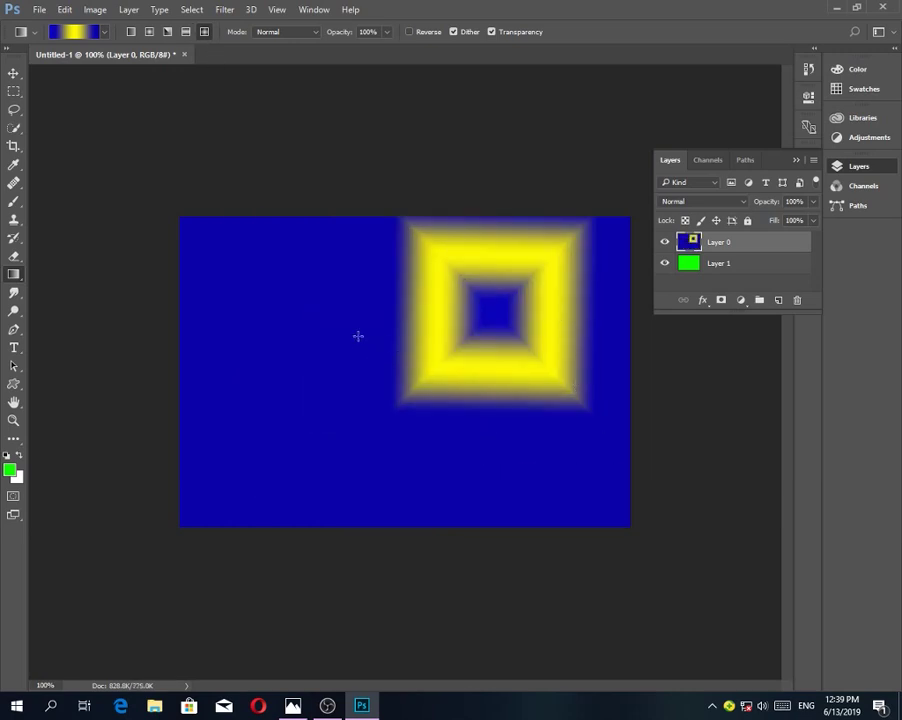
{"action": "left_click_drag", "start_coordinate": [407, 330], "coordinate": [383, 260]}
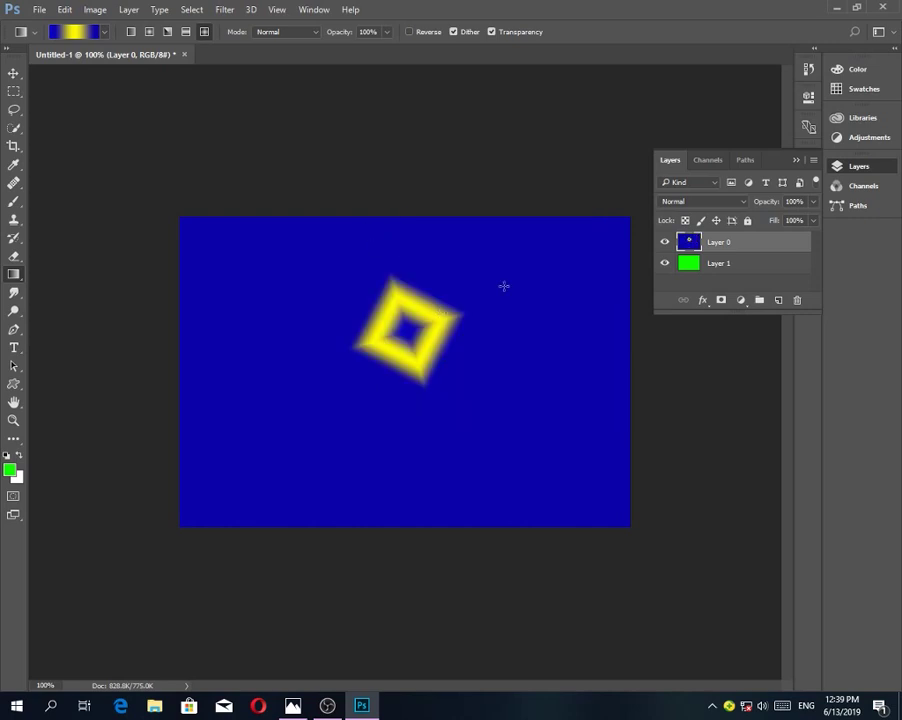
{"action": "left_click_drag", "start_coordinate": [510, 264], "coordinate": [560, 330]}
{"action": "left_click_drag", "start_coordinate": [354, 316], "coordinate": [530, 488]}
{"action": "left_click_drag", "start_coordinate": [556, 386], "coordinate": [275, 556]}
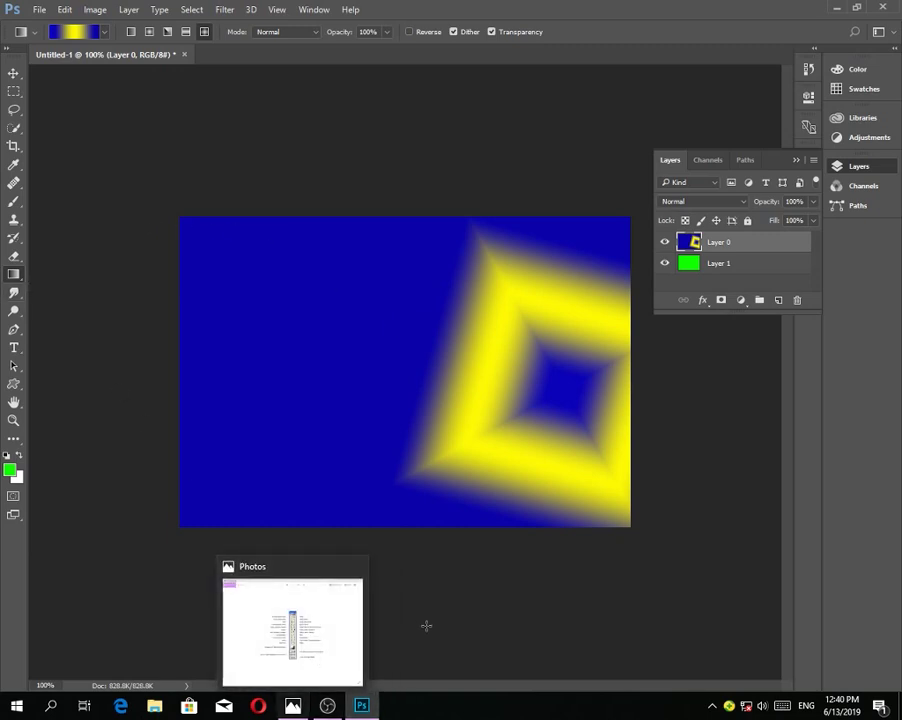
Bring the toolbox2.gif tool chart in Windows Photos back to the front
{"action": "right_click", "coordinate": [14, 274]}
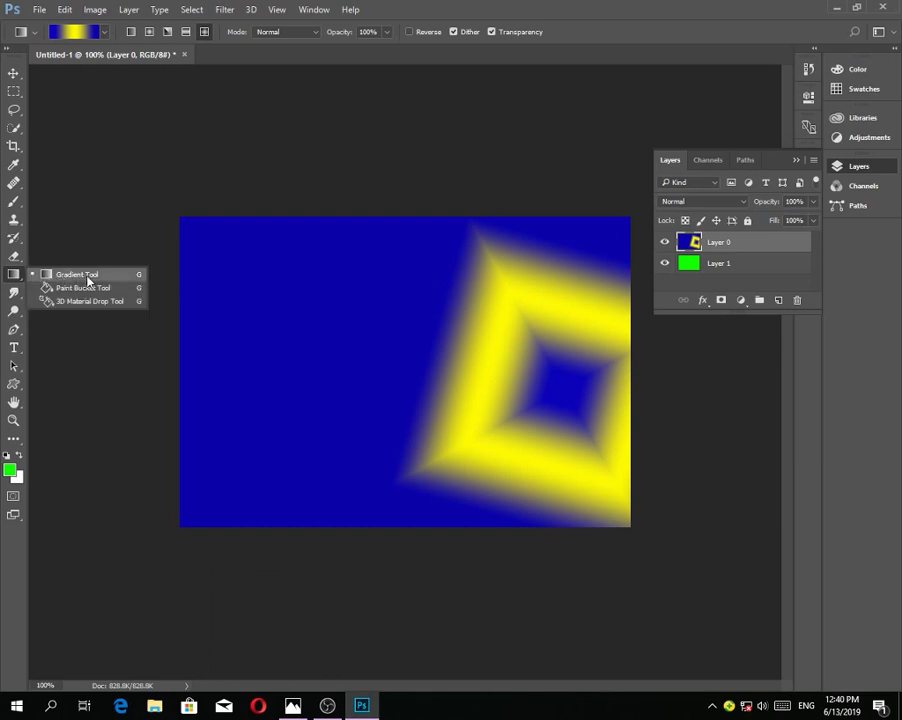
{"action": "mouse_move", "coordinate": [306, 707]}
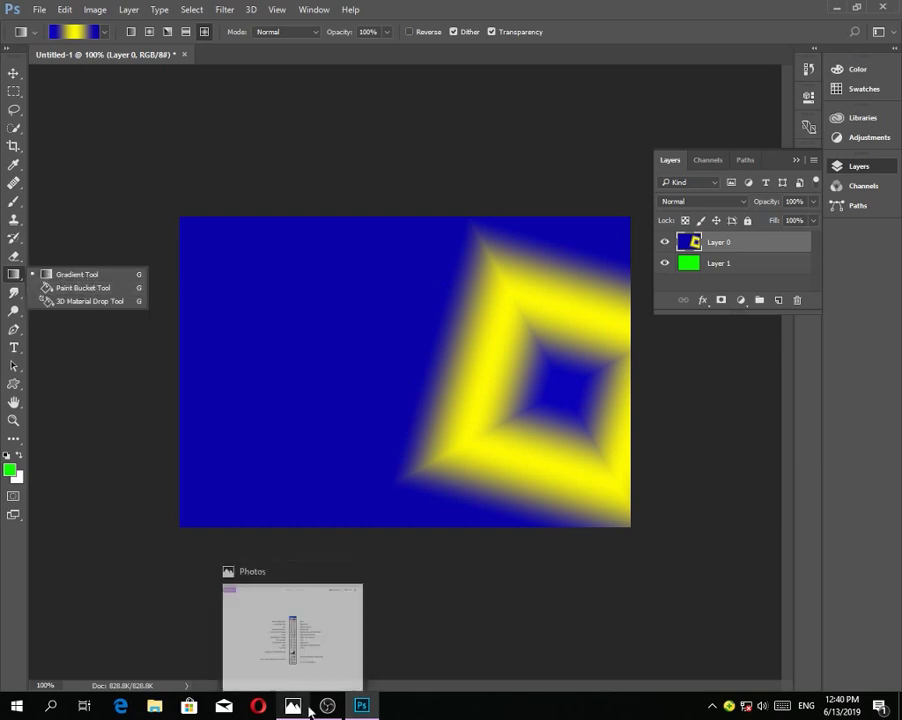
{"action": "left_click", "coordinate": [303, 657]}
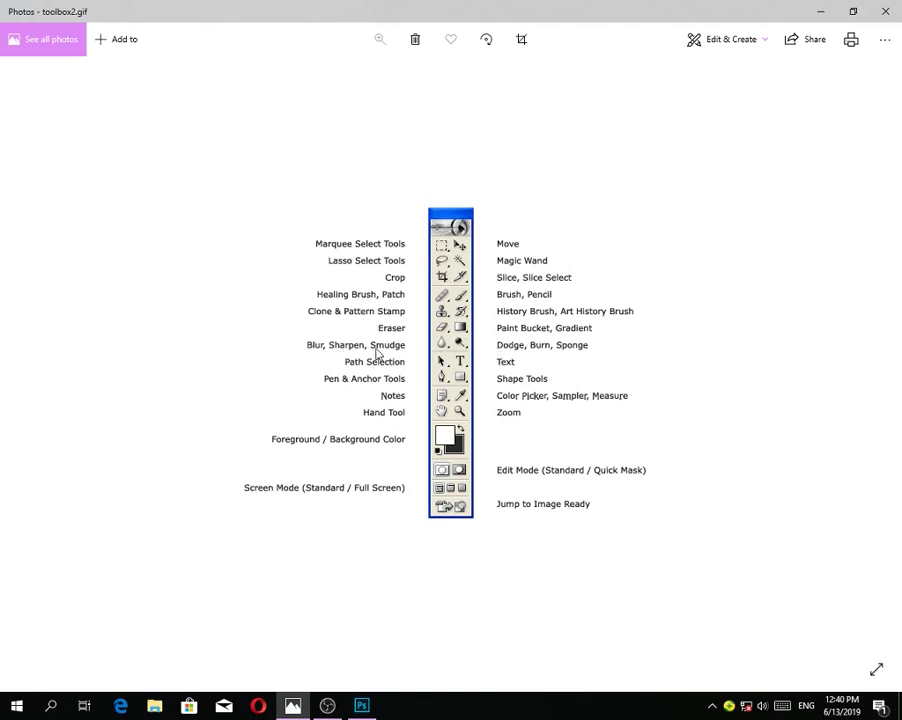
Delete the diamond-gradient Layer 0, keeping green Layer 1, and select the Blur tool
{"action": "left_click", "coordinate": [831, 19]}
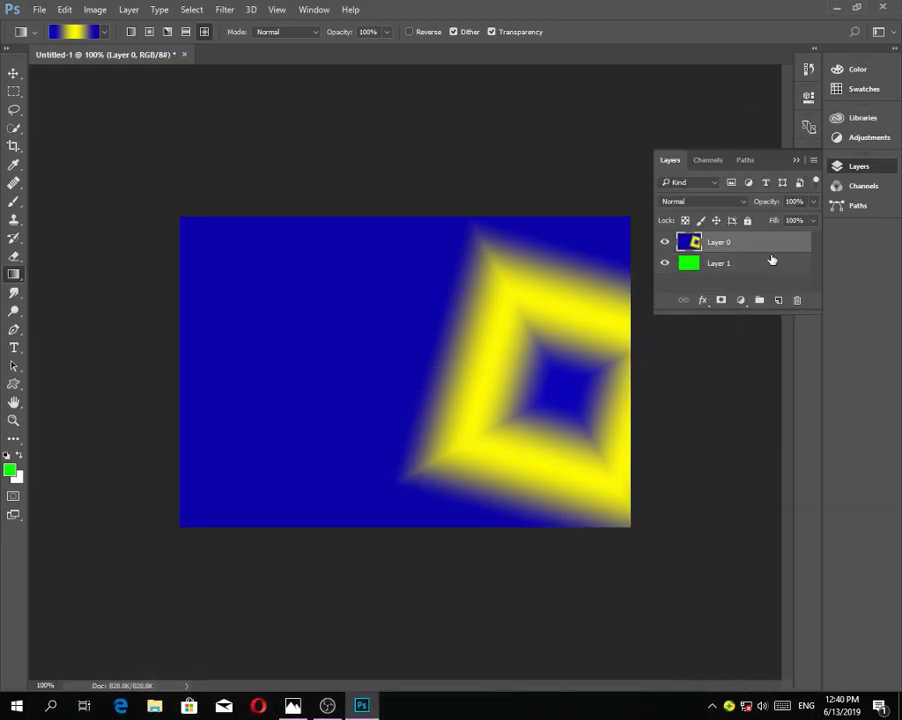
{"action": "left_click", "coordinate": [797, 301]}
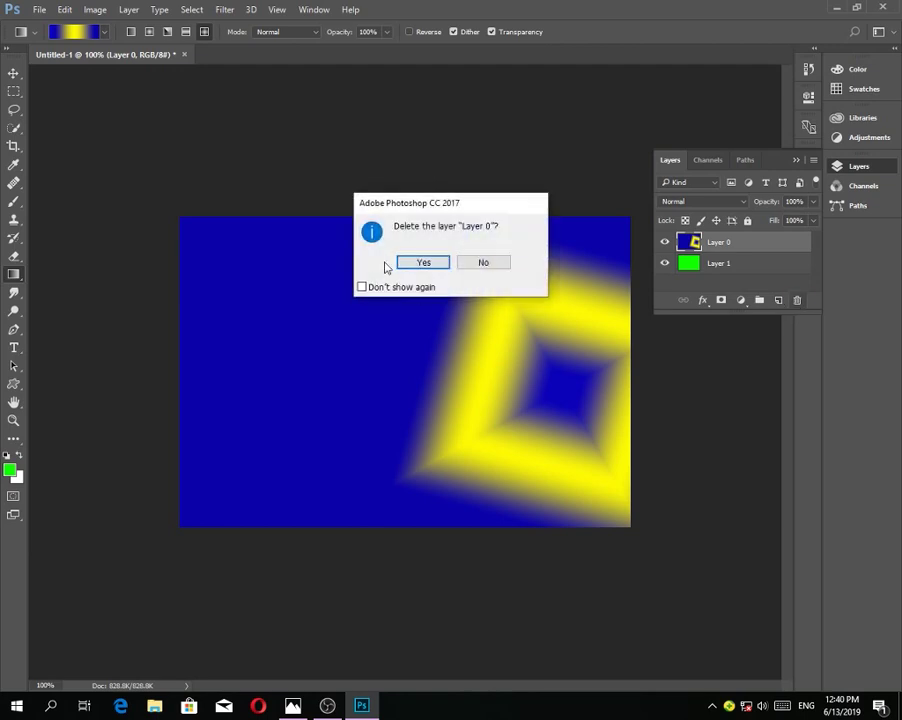
{"action": "left_click", "coordinate": [419, 263]}
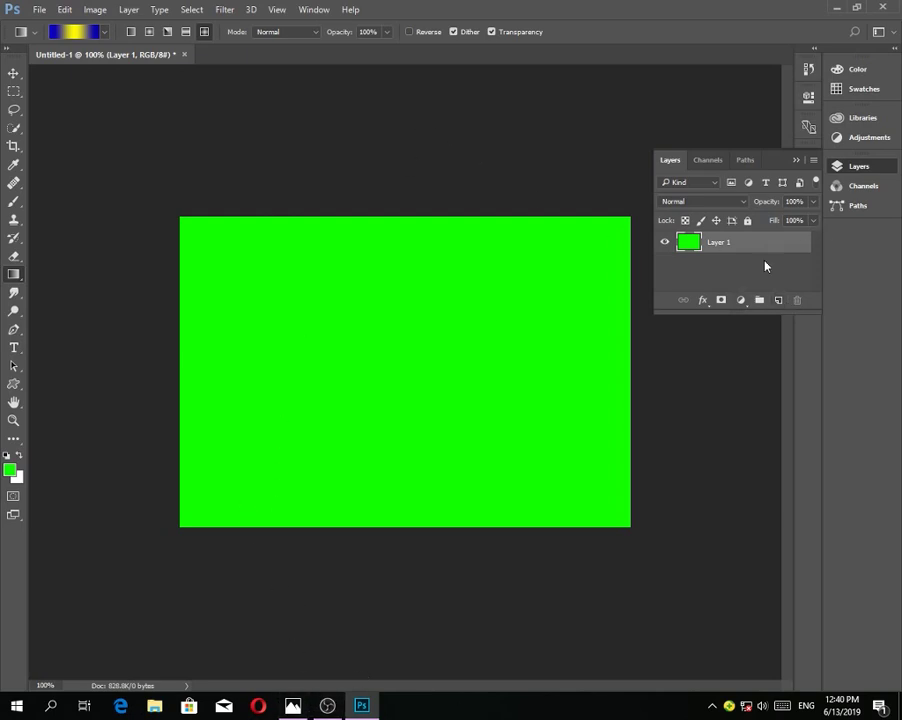
{"action": "left_click_drag", "start_coordinate": [765, 266], "coordinate": [795, 304]}
{"action": "left_click", "coordinate": [13, 292]}
{"action": "left_click", "coordinate": [70, 293]}
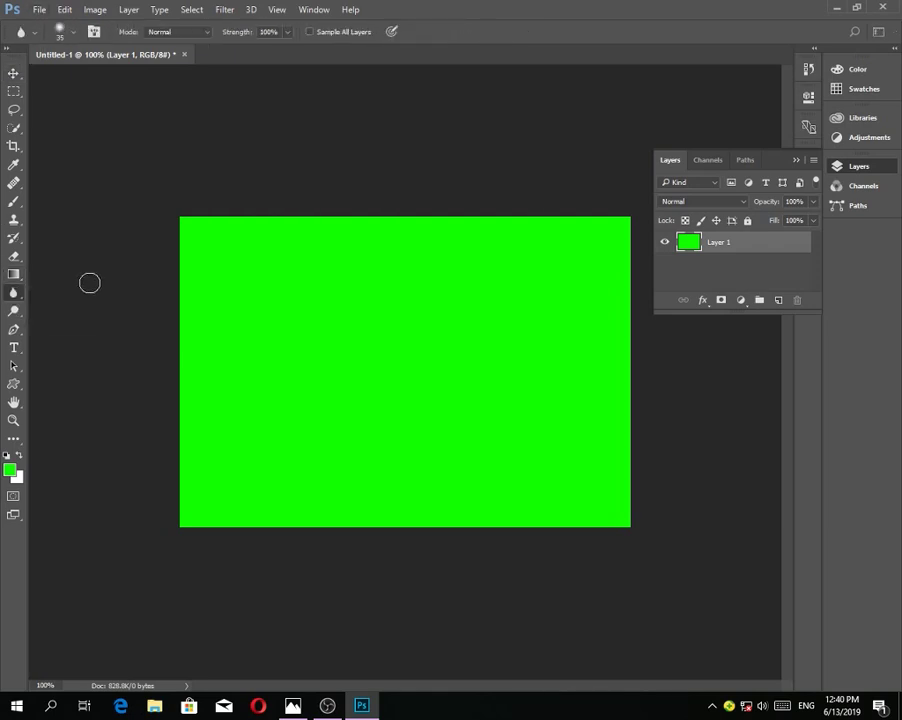
Open Venice.Still001 via File > Open and accept it in Camera Raw
{"action": "left_click", "coordinate": [39, 10]}
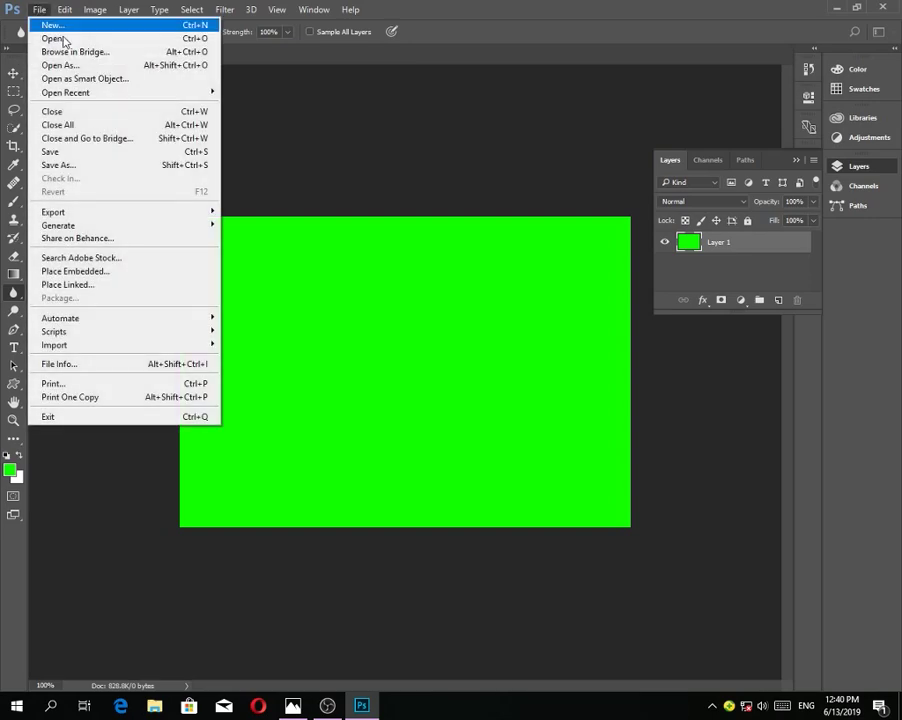
{"action": "left_click", "coordinate": [64, 38]}
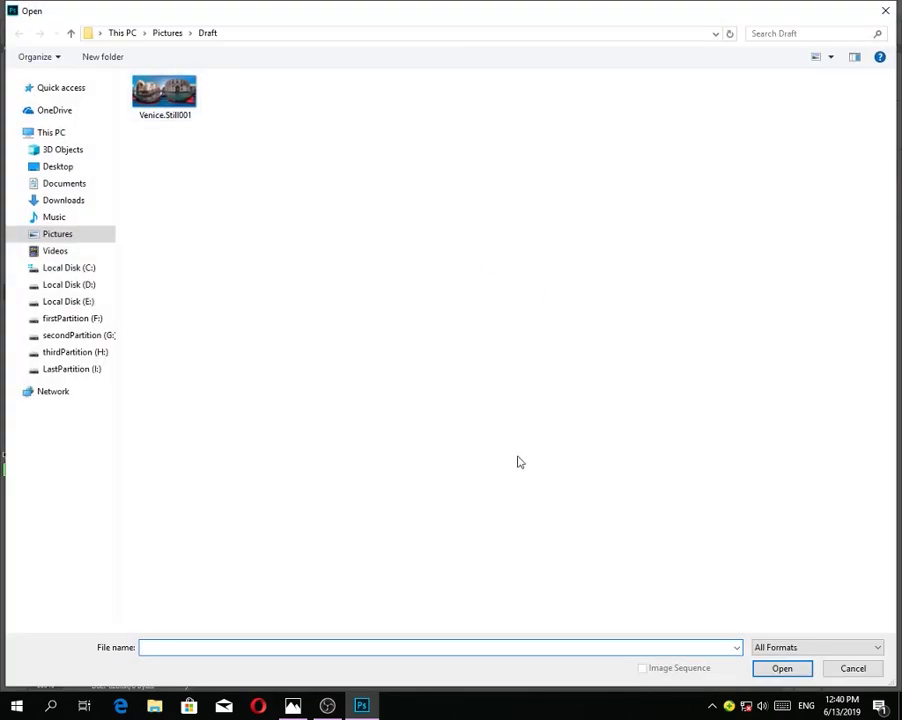
{"action": "left_click", "coordinate": [178, 90]}
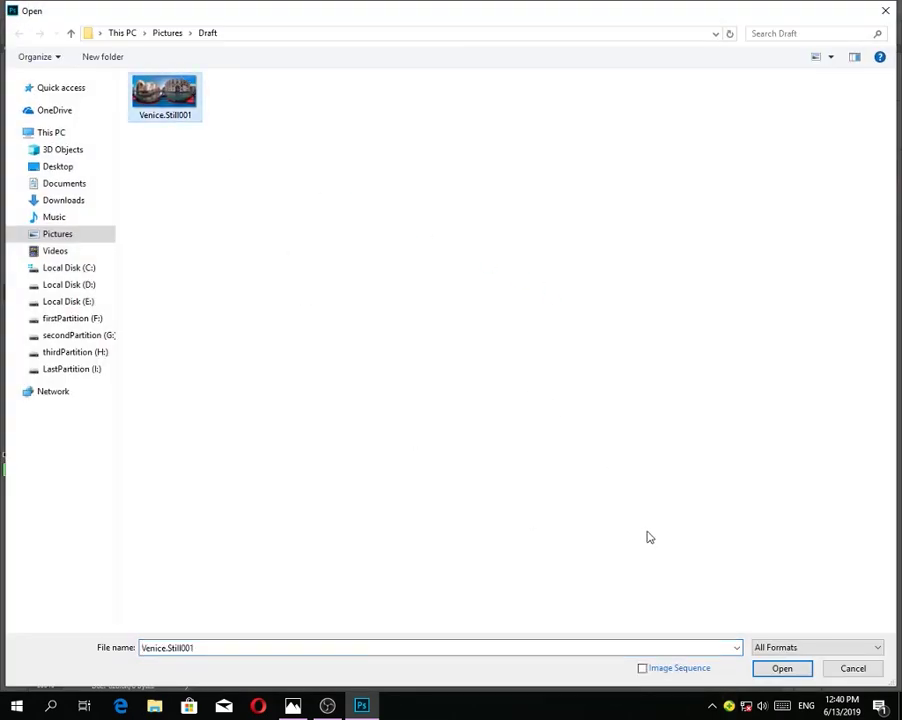
{"action": "left_click", "coordinate": [790, 668]}
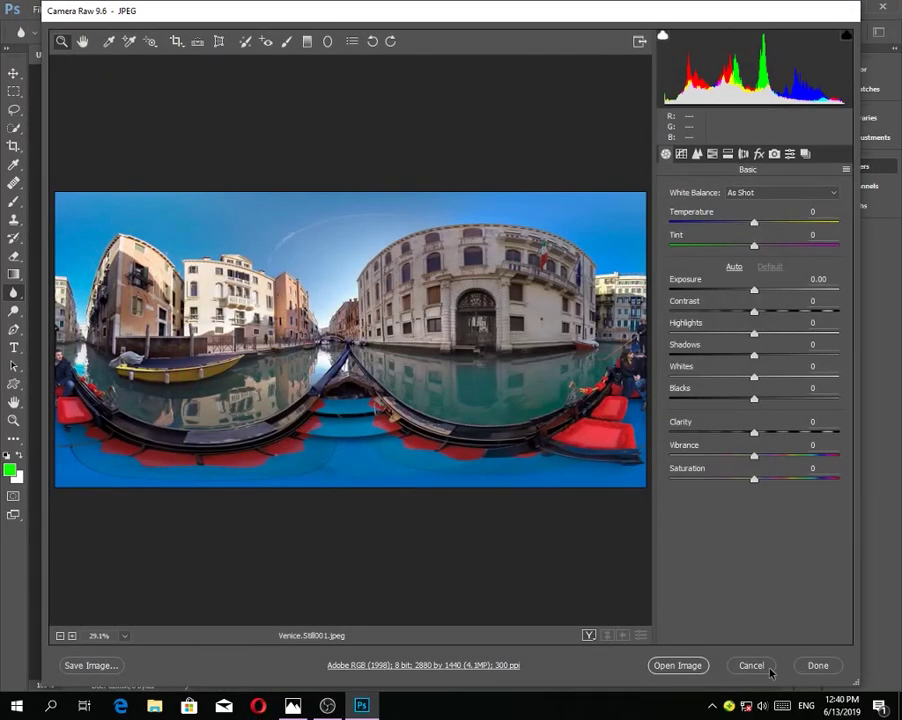
{"action": "left_click", "coordinate": [690, 665]}
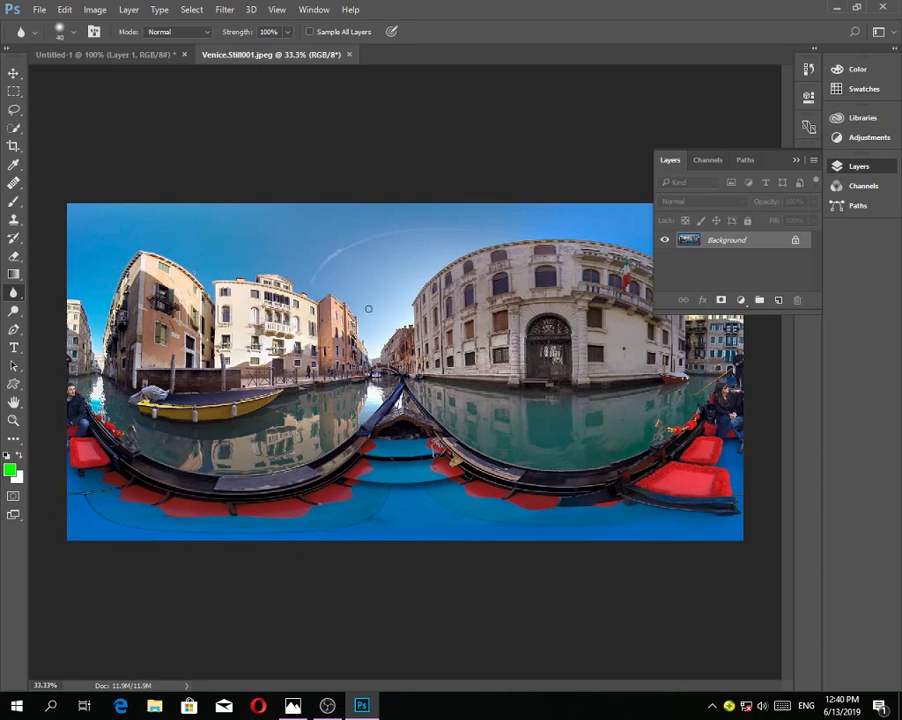
Blur the sky with a 175-pixel brush, then shrink the brush to 61 pixels
{"action": "key", "text": "bracketright"}
{"action": "key", "text": "bracketright"}
{"action": "key", "text": "bracketright"}
{"action": "key", "text": "bracketright"}
{"action": "key", "text": "bracketright"}
{"action": "key", "text": "bracketright"}
{"action": "key", "text": "bracketright"}
{"action": "key", "text": "bracketright"}
{"action": "key", "text": "bracketright"}
{"action": "key", "text": "bracketright"}
{"action": "mouse_move", "coordinate": [381, 280]}
{"action": "left_mouse_down"}
{"action": "mouse_move", "coordinate": [486, 251]}
{"action": "mouse_move", "coordinate": [363, 268]}
{"action": "mouse_move", "coordinate": [265, 265]}
{"action": "left_mouse_up"}
{"action": "right_click", "coordinate": [265, 265]}
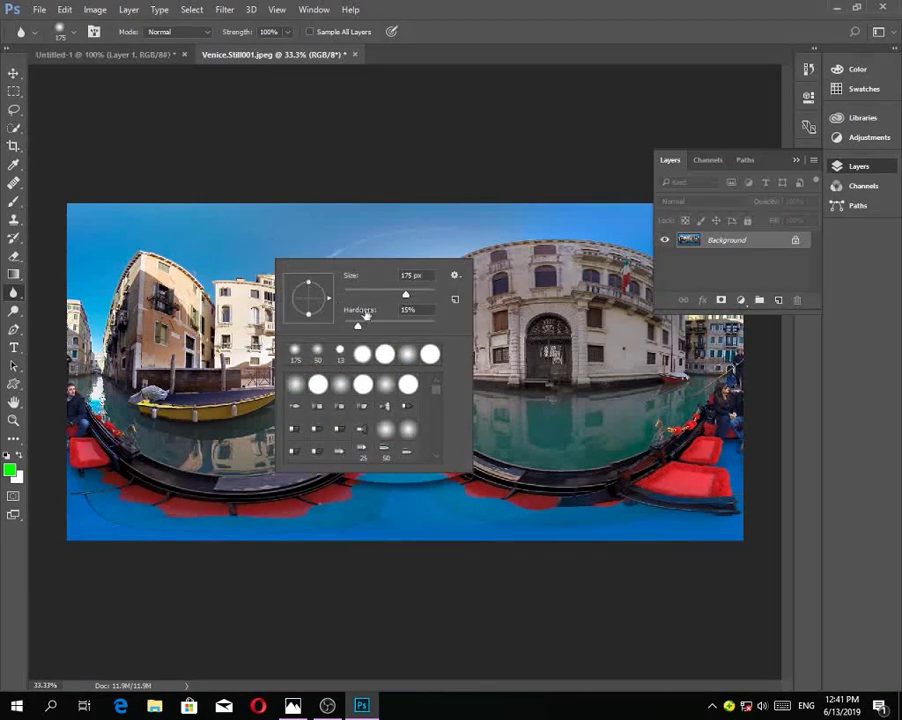
{"action": "mouse_move", "coordinate": [383, 294]}
{"action": "left_mouse_down"}
{"action": "mouse_move", "coordinate": [372, 295]}
{"action": "mouse_move", "coordinate": [382, 294]}
{"action": "mouse_move", "coordinate": [393, 325]}
{"action": "mouse_move", "coordinate": [418, 328]}
{"action": "left_mouse_up"}
Adjust the blur Strength, enlarge the brush to 800 pixels, and bring up the toolbox2.gif chart
{"action": "left_click", "coordinate": [289, 34]}
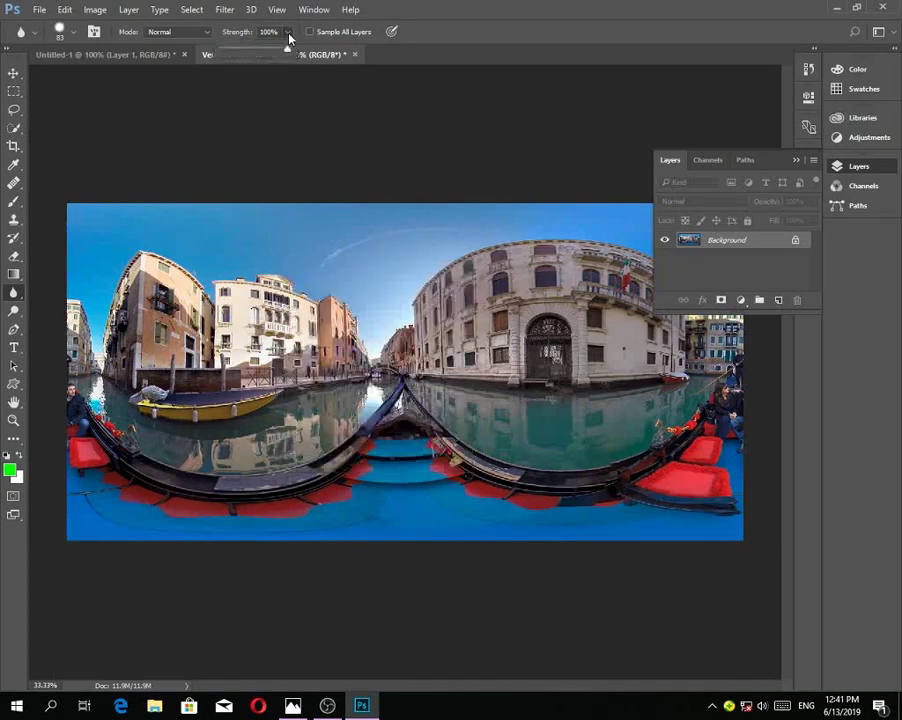
{"action": "left_click", "coordinate": [340, 255]}
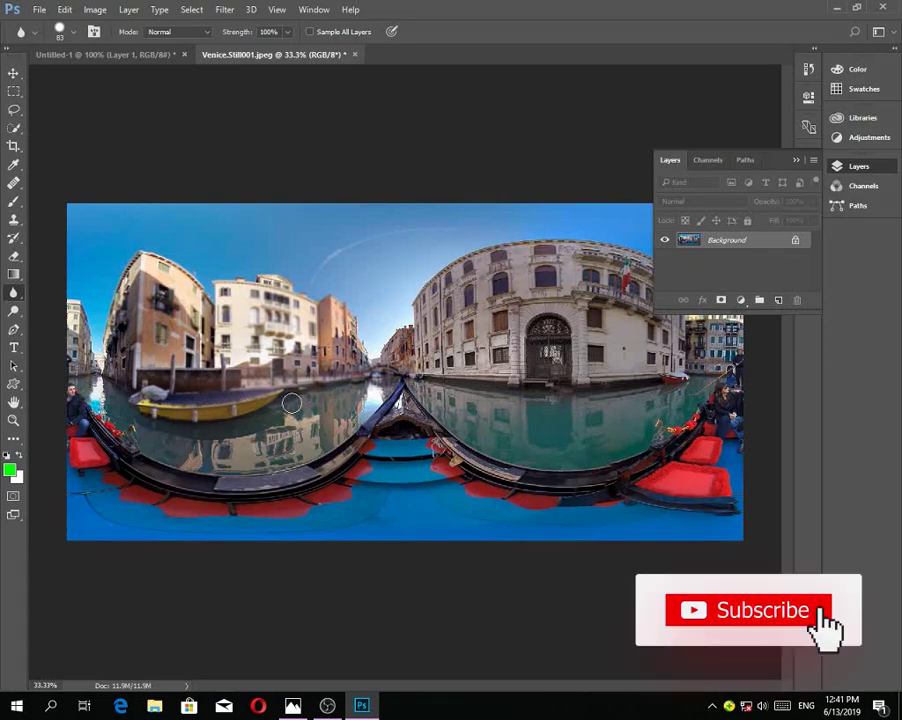
{"action": "key", "text": "bracketright"}
{"action": "key", "text": "bracketright"}
{"action": "key", "text": "bracketright"}
{"action": "key", "text": "bracketright"}
{"action": "key", "text": "bracketright"}
{"action": "key", "text": "bracketright"}
{"action": "key", "text": "bracketright"}
{"action": "key", "text": "bracketright"}
{"action": "key", "text": "bracketright"}
{"action": "key", "text": "bracketright"}
{"action": "key", "text": "bracketright"}
{"action": "key", "text": "bracketright"}
{"action": "key", "text": "bracketright"}
{"action": "key", "text": "bracketright"}
{"action": "key", "text": "bracketright"}
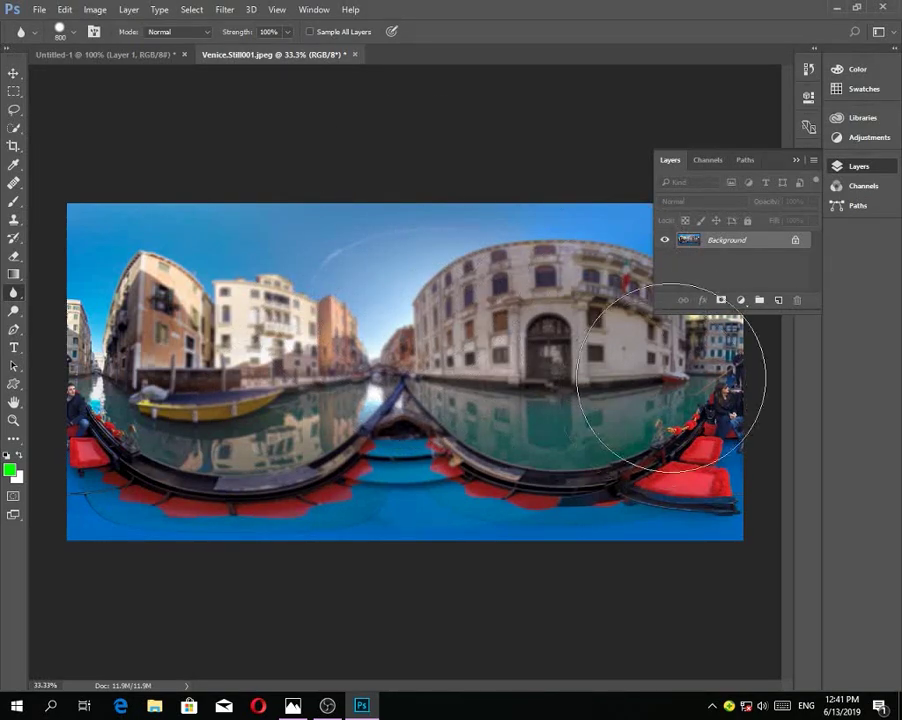
{"action": "left_click", "coordinate": [294, 649]}
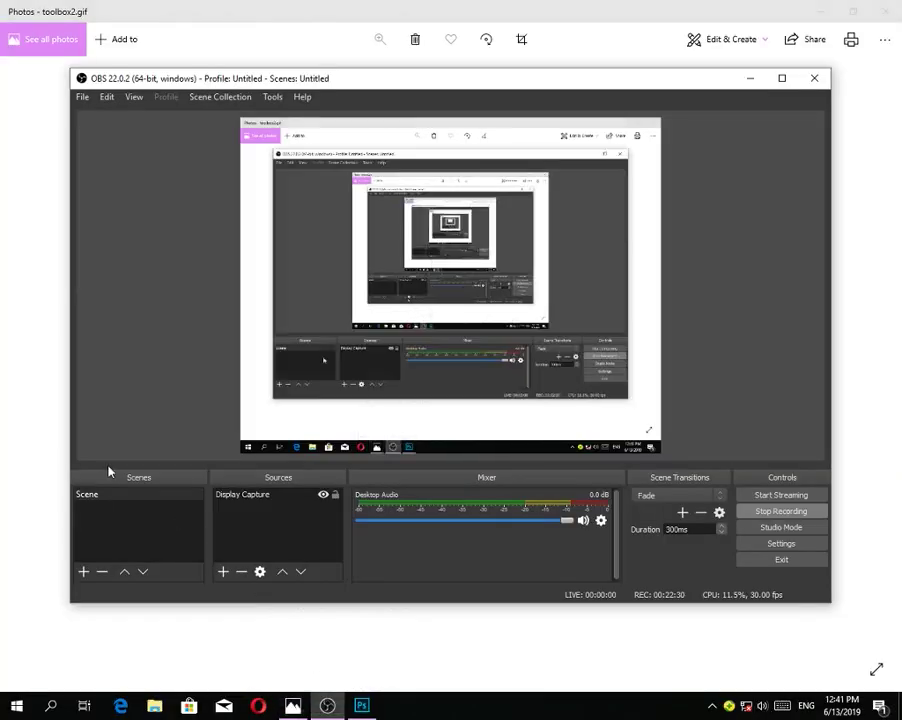
Return to the Venice panorama and select the Sharpen Tool with a 400-pixel brush
{"action": "left_click", "coordinate": [327, 706]}
{"action": "left_click", "coordinate": [361, 706]}
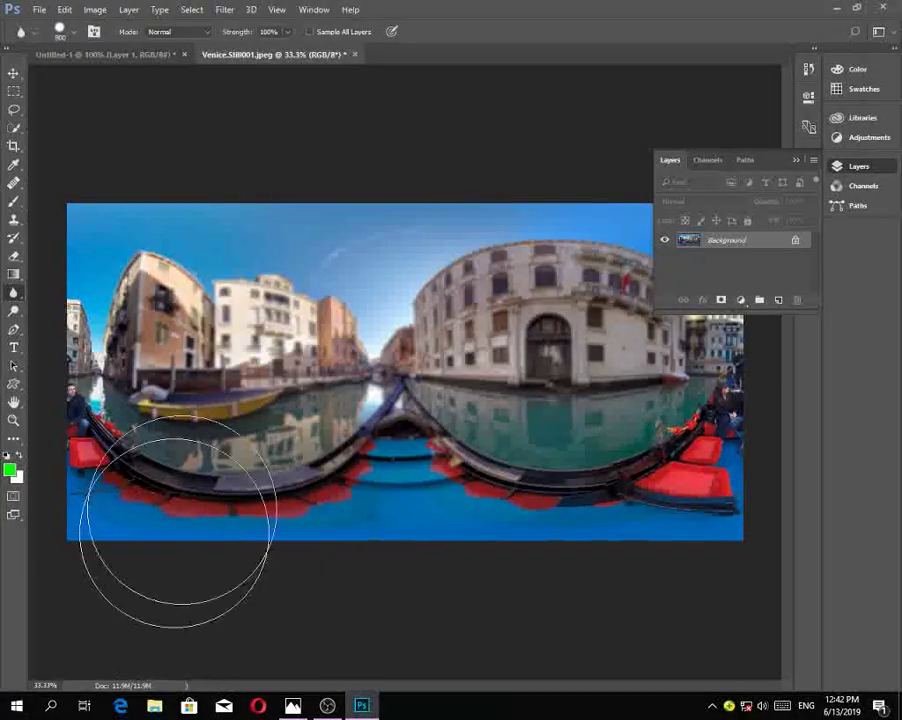
{"action": "left_click", "coordinate": [13, 292]}
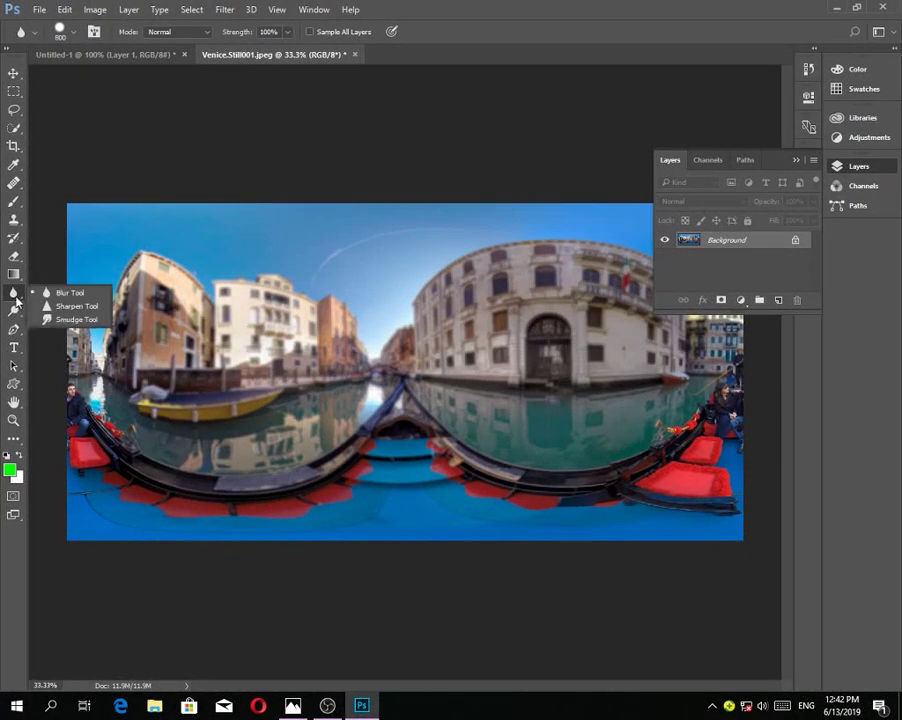
{"action": "left_click", "coordinate": [77, 306]}
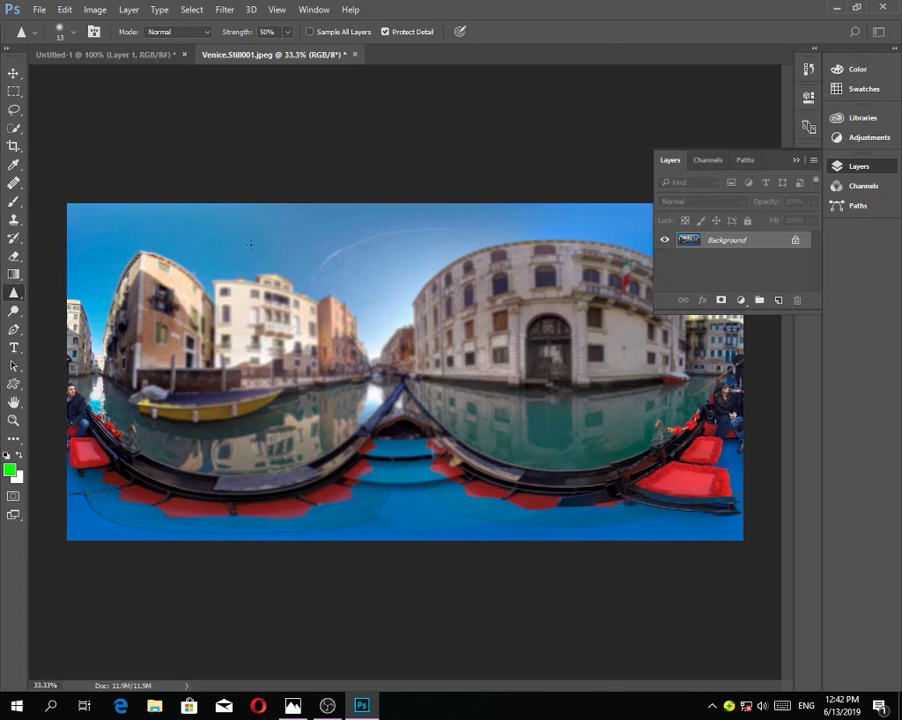
{"action": "key", "text": "bracketright"}
{"action": "key", "text": "bracketright"}
{"action": "key", "text": "bracketright"}
{"action": "key", "text": "bracketright"}
{"action": "key", "text": "bracketright"}
{"action": "key", "text": "bracketright"}
{"action": "key", "text": "bracketright"}
{"action": "key", "text": "bracketright"}
{"action": "key", "text": "bracketright"}
{"action": "key", "text": "bracketright"}
{"action": "key", "text": "bracketright"}
{"action": "key", "text": "bracketright"}
Switch to the Smudge Tool with Finger Painting and dab green smudges on the white building
{"action": "right_click", "coordinate": [14, 292]}
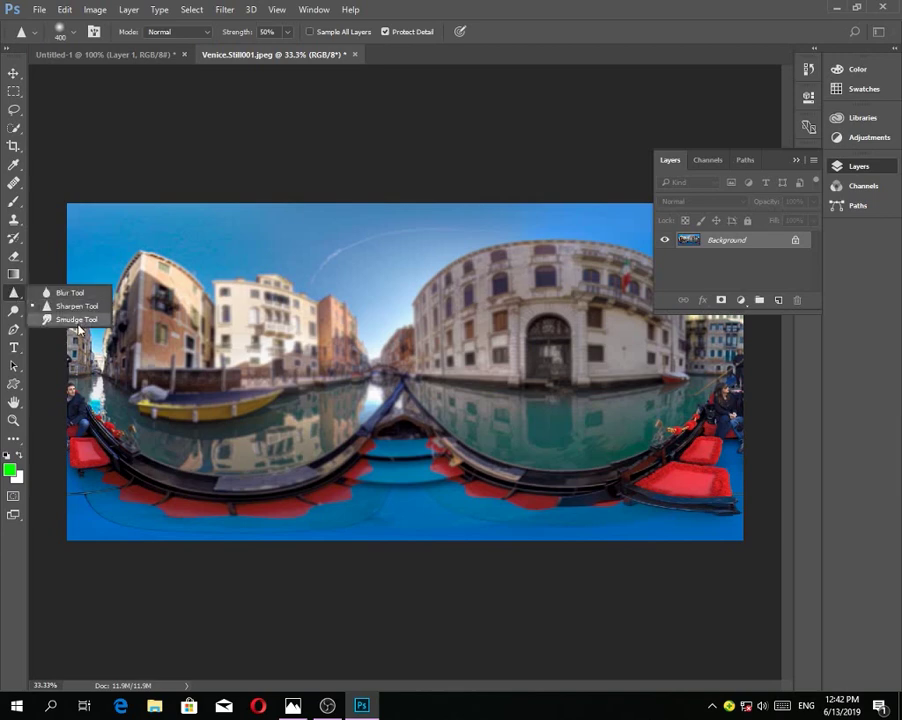
{"action": "left_click", "coordinate": [76, 319]}
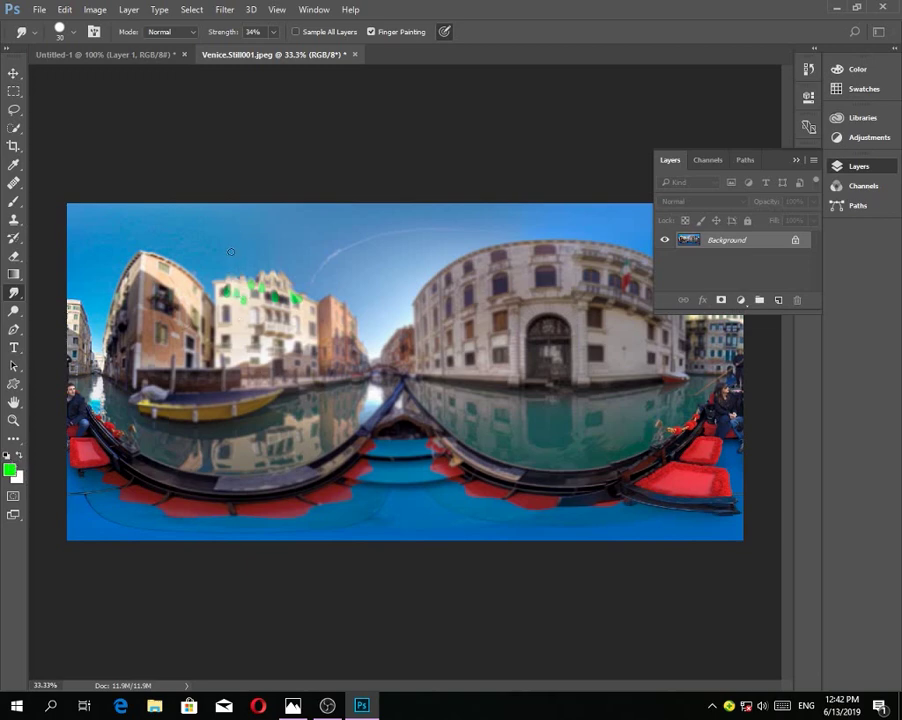
{"action": "left_click_drag", "start_coordinate": [281, 293], "coordinate": [282, 310]}
{"action": "left_click", "coordinate": [312, 327]}
{"action": "left_click", "coordinate": [263, 347]}
{"action": "left_click", "coordinate": [272, 346]}
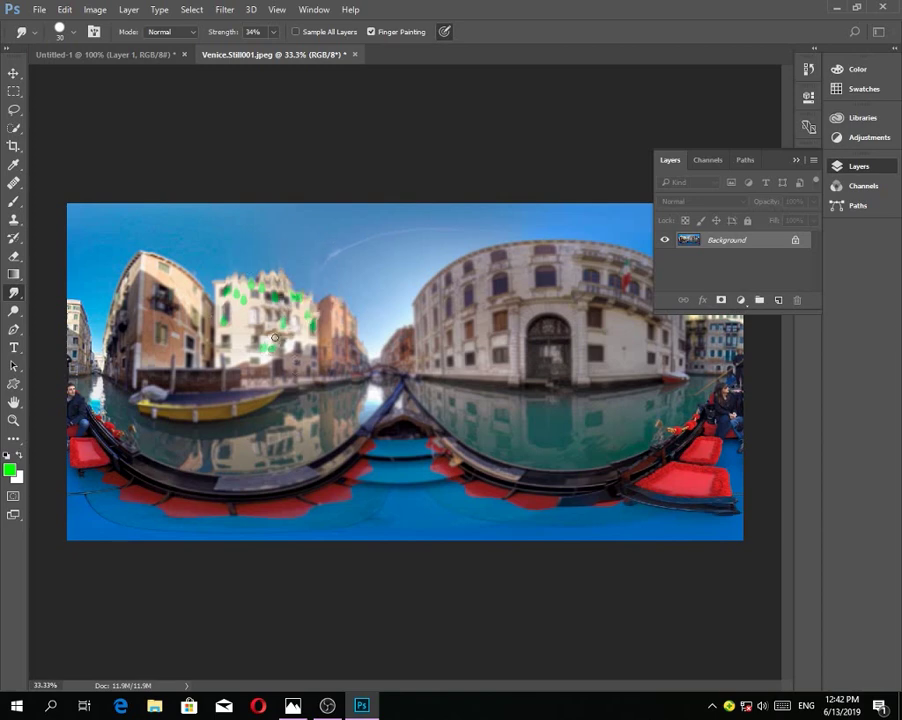
{"action": "left_click", "coordinate": [286, 358]}
{"action": "right_click", "coordinate": [15, 293]}
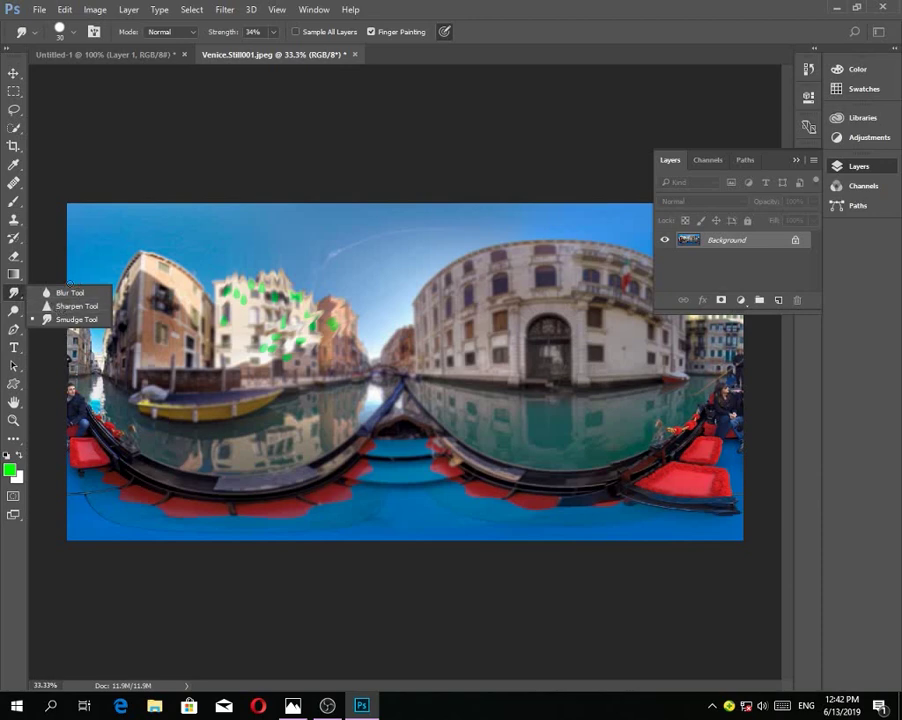
Switch to the Dodge Tool and enlarge its brush to 200 pixels for 15% midtone lightening
{"action": "left_click", "coordinate": [11, 313]}
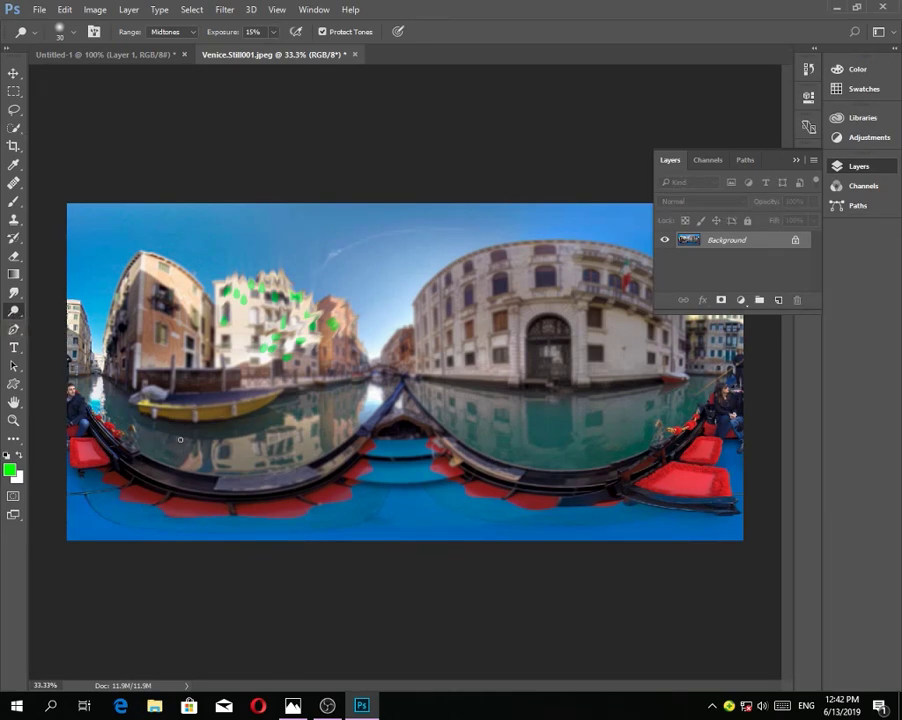
{"action": "key", "text": "bracketright"}
{"action": "key", "text": "bracketright"}
{"action": "key", "text": "bracketright"}
{"action": "key", "text": "bracketright"}
{"action": "key", "text": "bracketright"}
{"action": "key", "text": "bracketright"}
{"action": "key", "text": "bracketright"}
{"action": "key", "text": "bracketright"}
{"action": "key", "text": "bracketright"}
{"action": "key", "text": "bracketright"}
{"action": "key", "text": "bracketright"}
View the toolbox2.gif tool chart in Windows Photos, then return to the Venice document in Photoshop
{"action": "mouse_move", "coordinate": [292, 706]}
{"action": "left_click", "coordinate": [310, 622]}
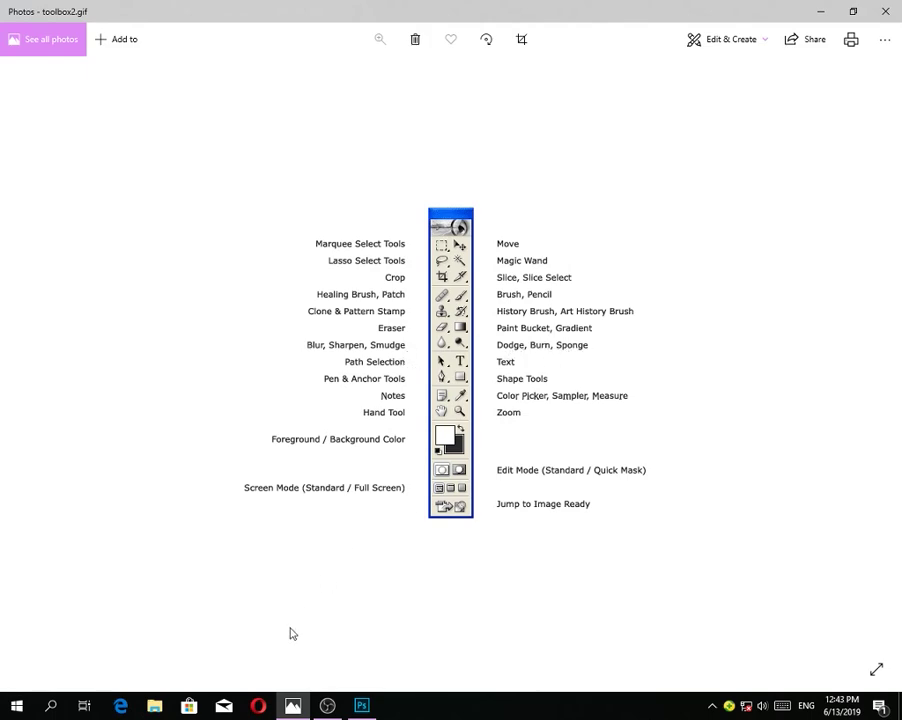
{"action": "left_click", "coordinate": [329, 706]}
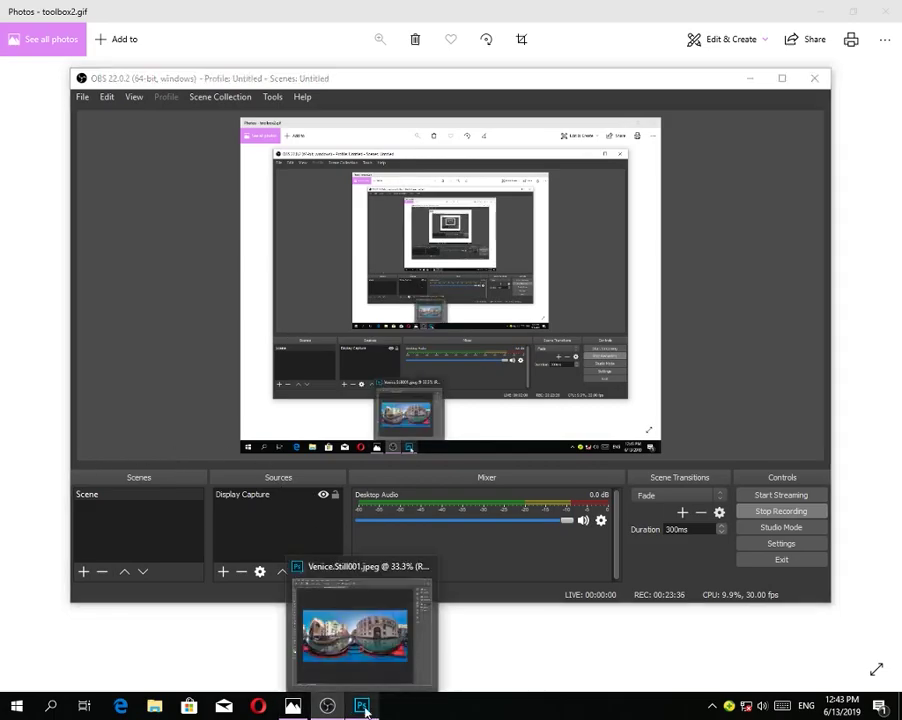
{"action": "left_click", "coordinate": [362, 706]}
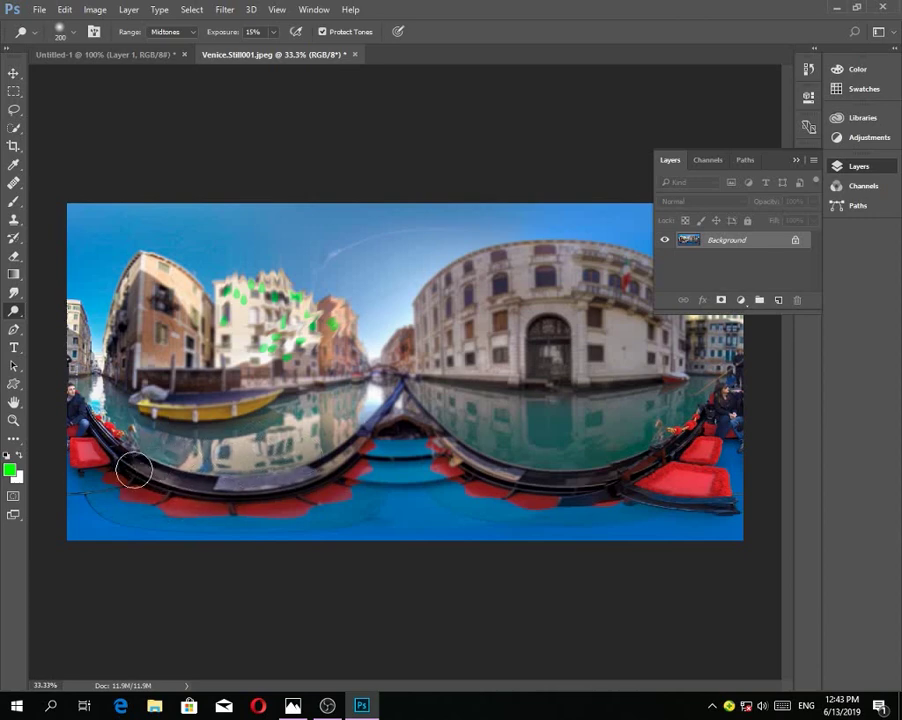
Dodge across the dark gondola edge at the lower left of the panorama
{"action": "mouse_move", "coordinate": [226, 483]}
{"action": "left_mouse_down"}
{"action": "mouse_move", "coordinate": [116, 490]}
{"action": "mouse_move", "coordinate": [132, 466]}
{"action": "mouse_move", "coordinate": [289, 486]}
{"action": "mouse_move", "coordinate": [344, 456]}
{"action": "left_mouse_up"}
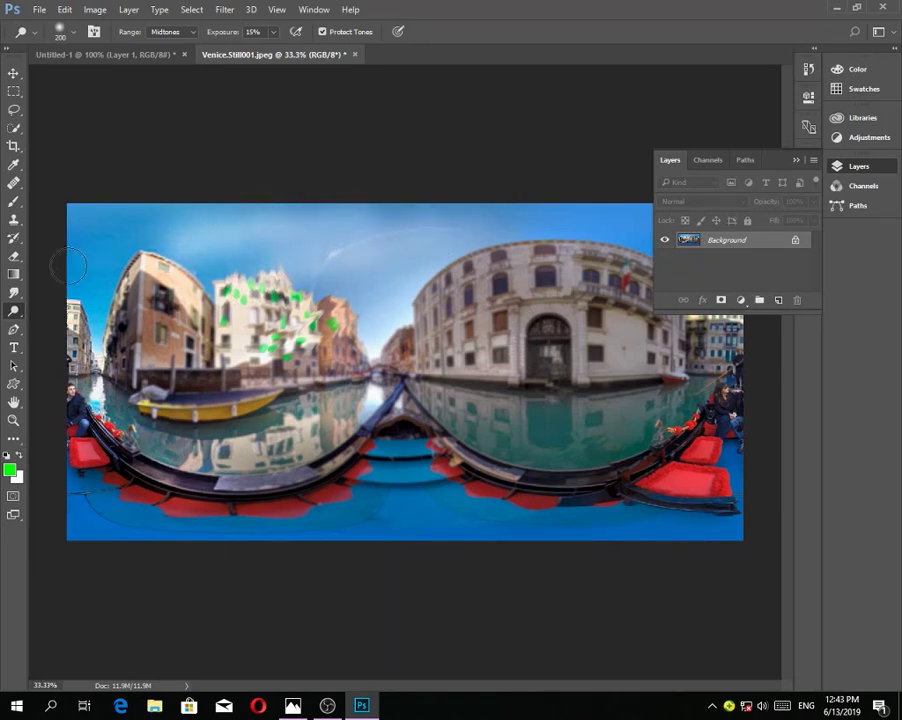
Switch to the Burn tool and darken a band of sky between the buildings
{"action": "right_click", "coordinate": [16, 312]}
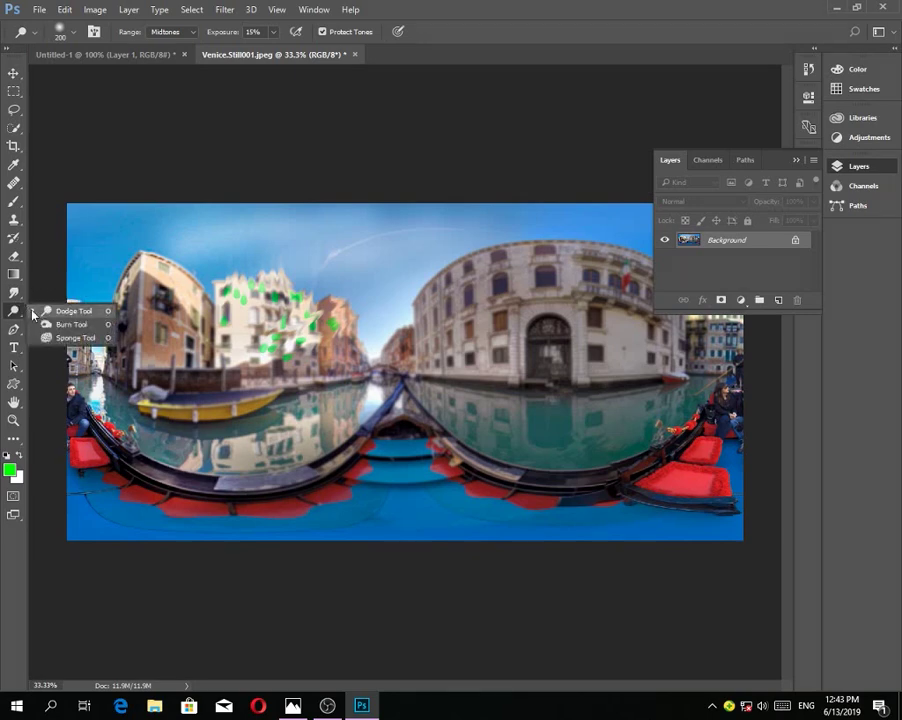
{"action": "left_click", "coordinate": [86, 327]}
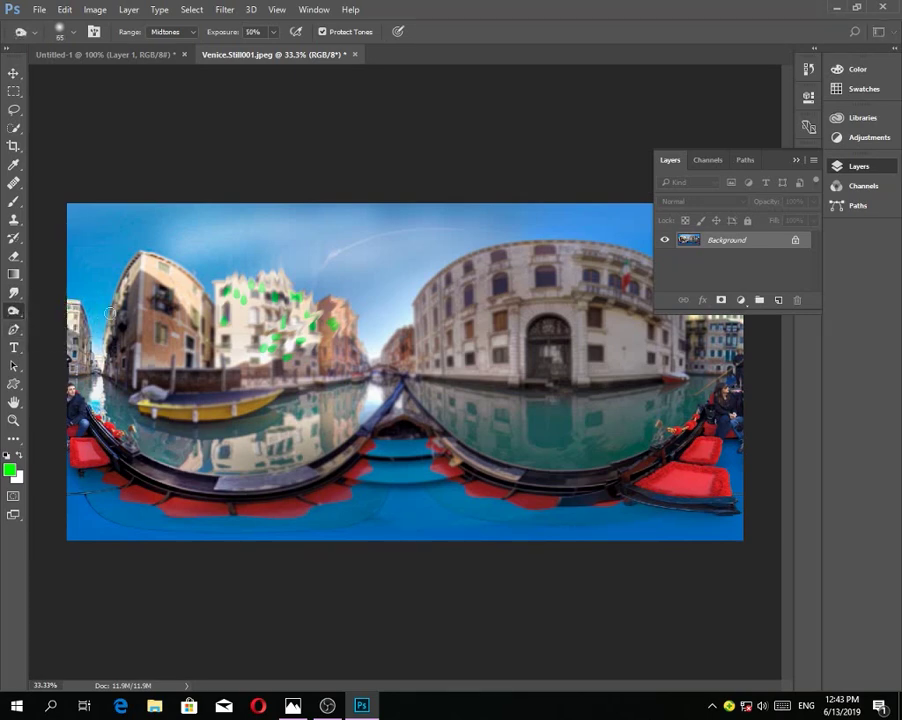
{"action": "left_click_drag", "start_coordinate": [180, 252], "coordinate": [302, 243]}
{"action": "mouse_move", "coordinate": [219, 267]}
{"action": "left_mouse_down"}
{"action": "mouse_move", "coordinate": [366, 247]}
{"action": "mouse_move", "coordinate": [346, 291]}
{"action": "mouse_move", "coordinate": [380, 281]}
{"action": "mouse_move", "coordinate": [296, 286]}
{"action": "mouse_move", "coordinate": [303, 273]}
{"action": "mouse_move", "coordinate": [386, 252]}
{"action": "mouse_move", "coordinate": [333, 275]}
{"action": "mouse_move", "coordinate": [348, 278]}
{"action": "mouse_move", "coordinate": [341, 242]}
{"action": "mouse_move", "coordinate": [358, 260]}
{"action": "mouse_move", "coordinate": [293, 291]}
{"action": "mouse_move", "coordinate": [252, 257]}
{"action": "mouse_move", "coordinate": [363, 237]}
{"action": "mouse_move", "coordinate": [292, 248]}
{"action": "mouse_move", "coordinate": [332, 242]}
{"action": "left_mouse_up"}
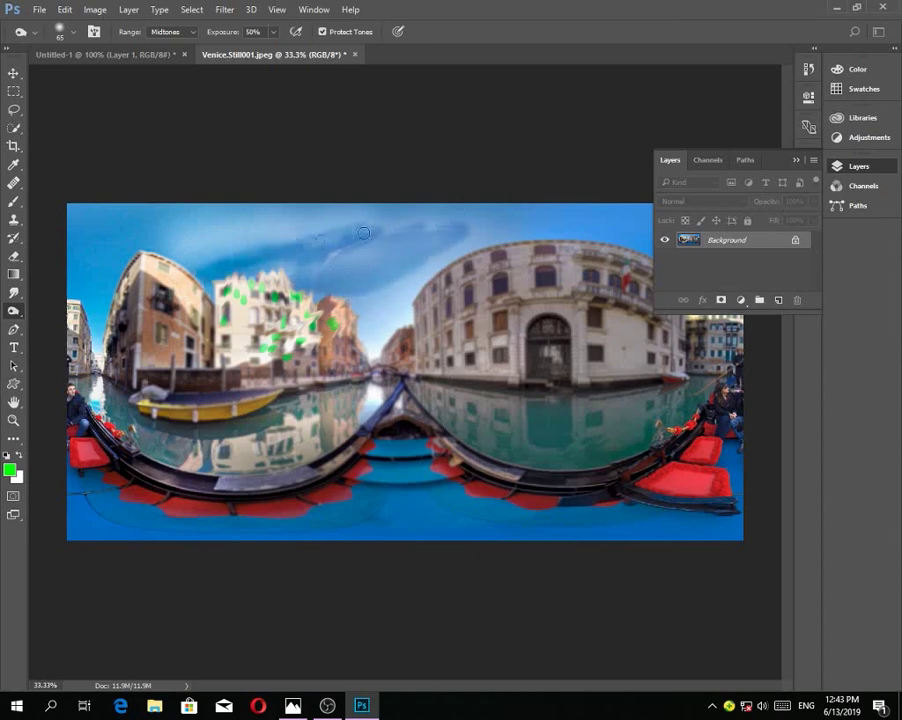
Switch to the Sponge tool and desaturate a patch of blue sky
{"action": "right_click", "coordinate": [13, 311]}
{"action": "left_click", "coordinate": [70, 334]}
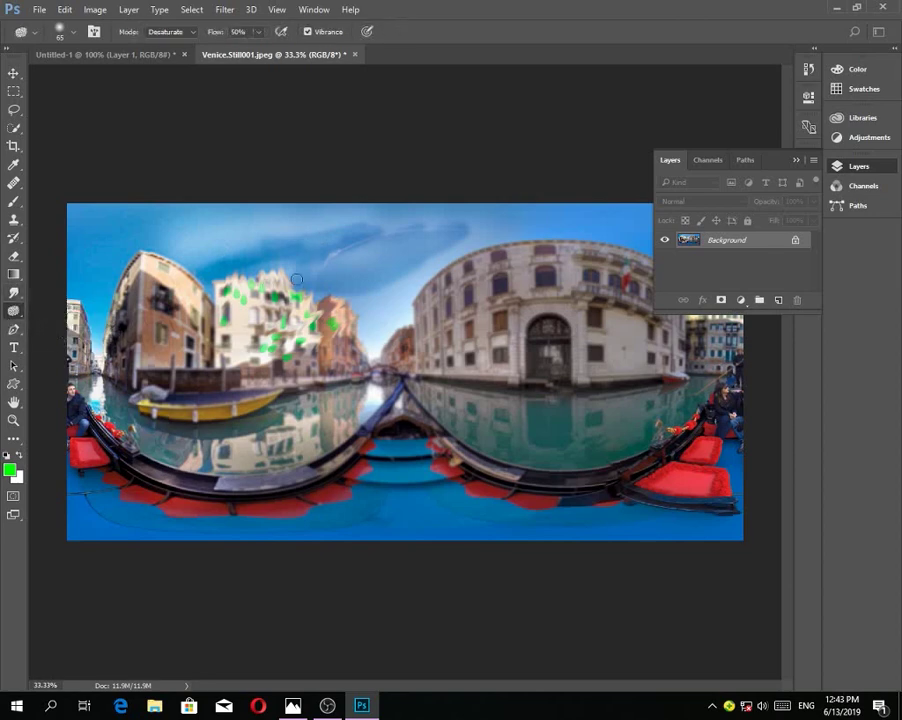
{"action": "mouse_move", "coordinate": [341, 276]}
{"action": "left_mouse_down"}
{"action": "mouse_move", "coordinate": [398, 254]}
{"action": "mouse_move", "coordinate": [358, 258]}
{"action": "mouse_move", "coordinate": [366, 244]}
{"action": "mouse_move", "coordinate": [395, 254]}
{"action": "mouse_move", "coordinate": [363, 264]}
{"action": "mouse_move", "coordinate": [310, 307]}
{"action": "mouse_move", "coordinate": [330, 281]}
{"action": "mouse_move", "coordinate": [387, 266]}
{"action": "mouse_move", "coordinate": [370, 281]}
{"action": "mouse_move", "coordinate": [384, 251]}
{"action": "mouse_move", "coordinate": [311, 280]}
{"action": "mouse_move", "coordinate": [459, 241]}
{"action": "left_mouse_up"}
Check the toolbox2.gif tool chart, then return to the Venice document in Photoshop
{"action": "right_click", "coordinate": [14, 311]}
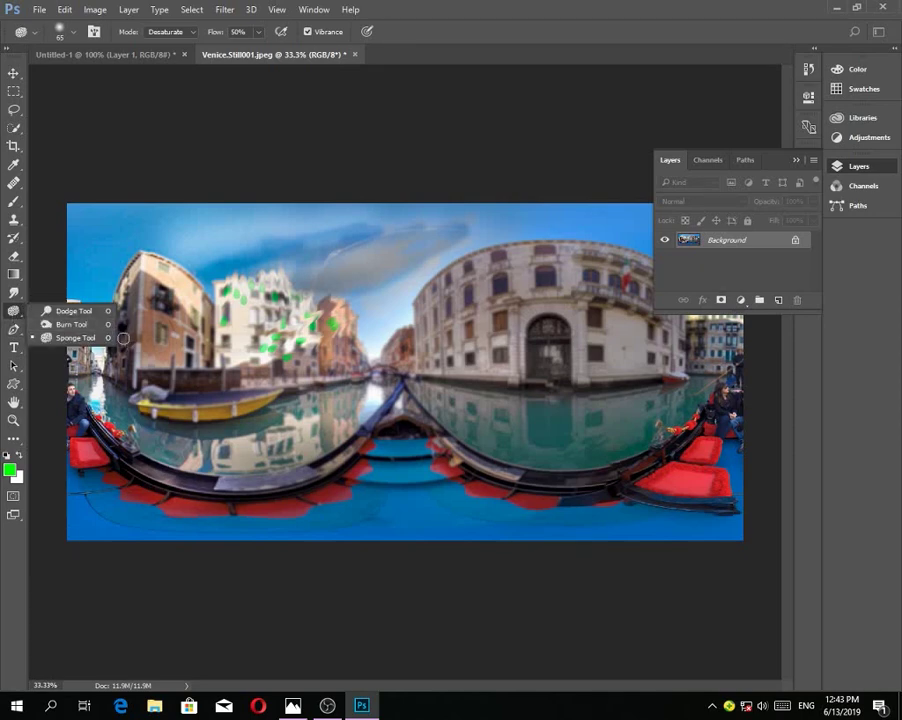
{"action": "left_click", "coordinate": [293, 706]}
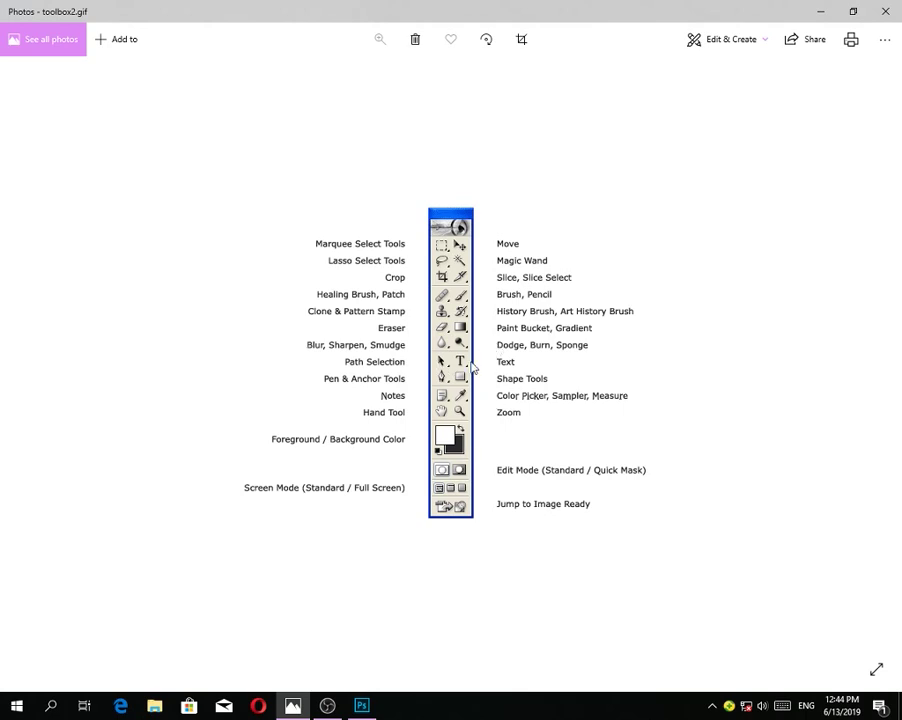
{"action": "left_click", "coordinate": [327, 705]}
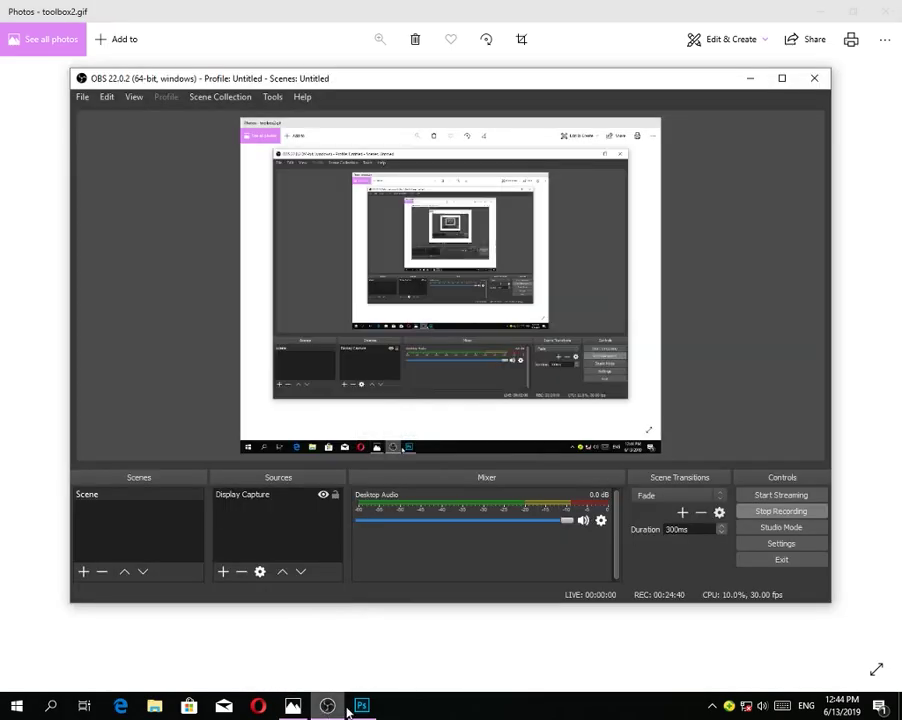
{"action": "left_click", "coordinate": [350, 707]}
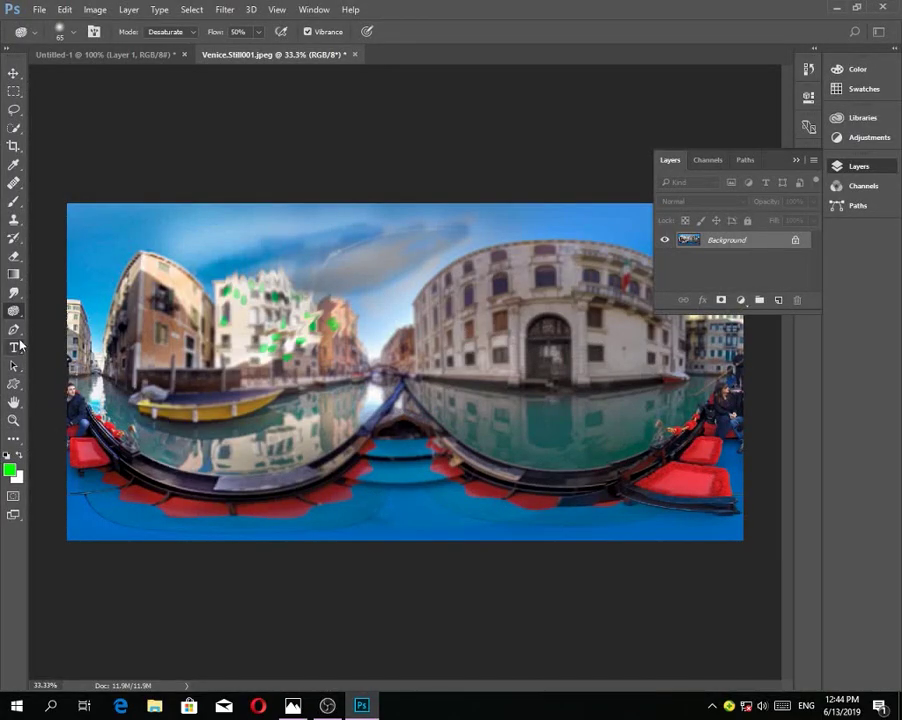
Start a new horizontal text layer at the panorama's top-left and show the Character panel
{"action": "left_click", "coordinate": [14, 347]}
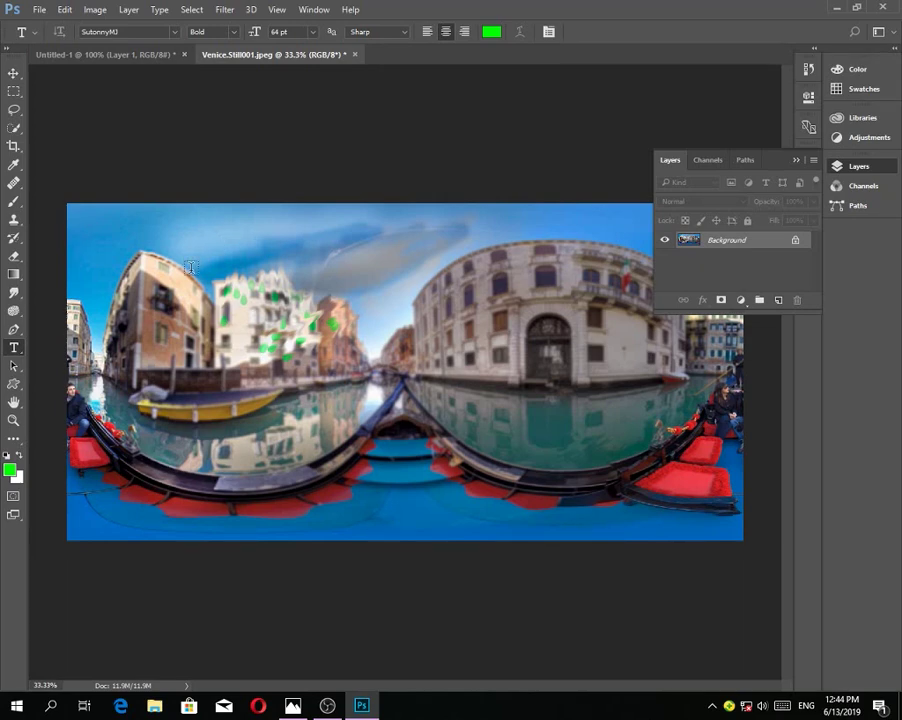
{"action": "left_click", "coordinate": [191, 276]}
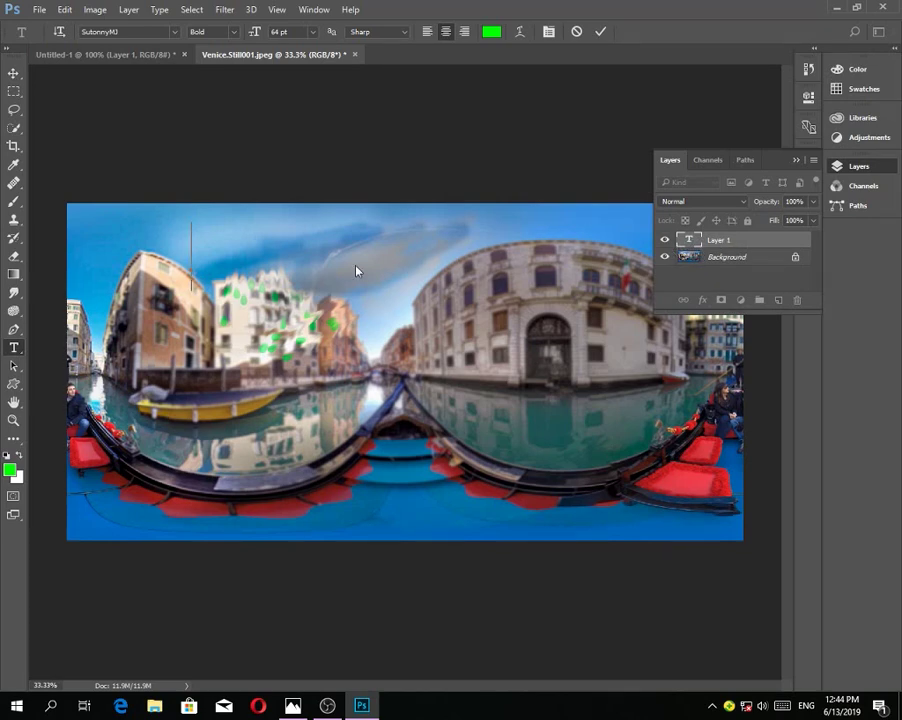
{"action": "key", "text": "ctrl+t"}
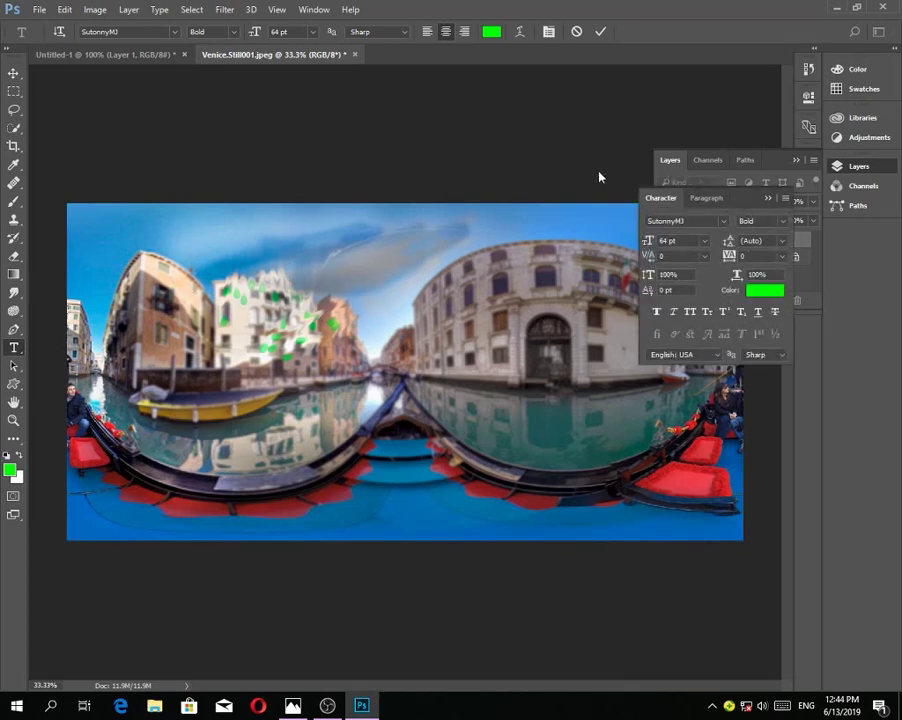
Reopen the Character panel and replace the SutonnyMJ font with Arial Regular via an 'ari' search
{"action": "left_click", "coordinate": [314, 10]}
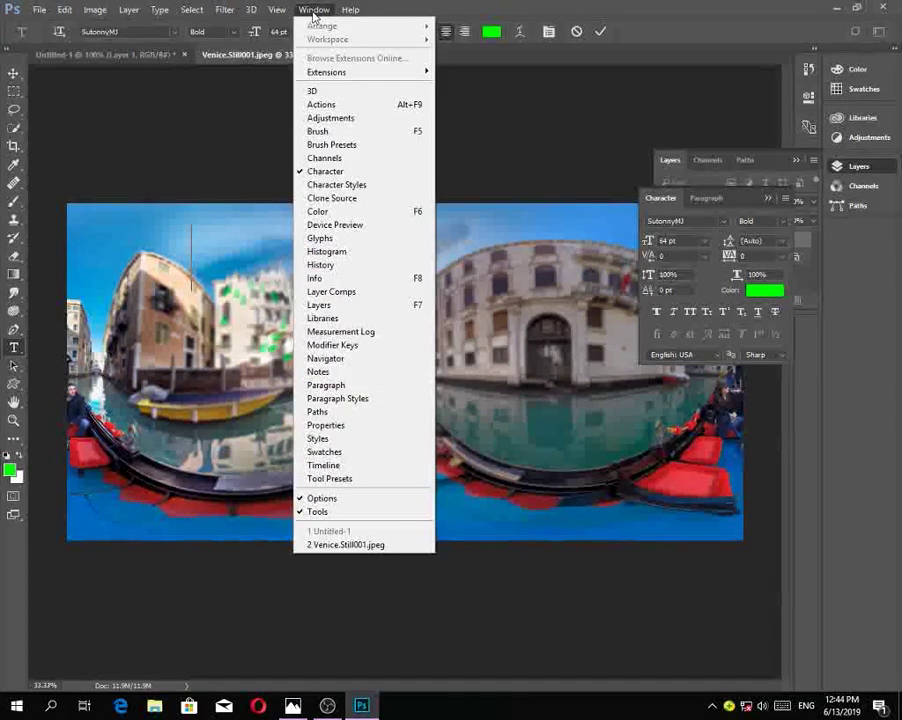
{"action": "left_click", "coordinate": [364, 172]}
{"action": "left_click", "coordinate": [314, 10]}
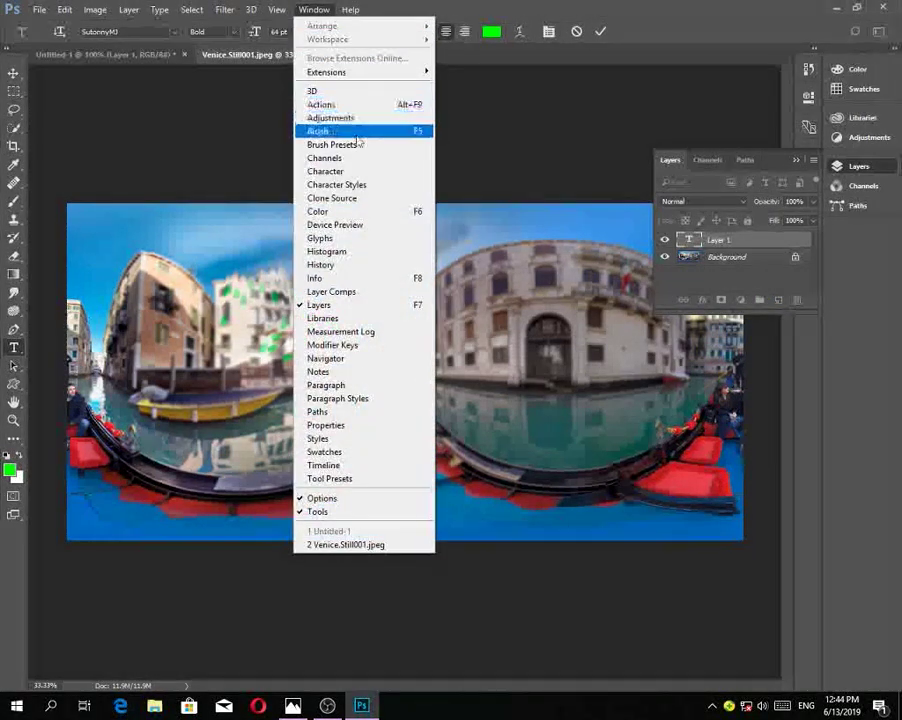
{"action": "left_click", "coordinate": [350, 172]}
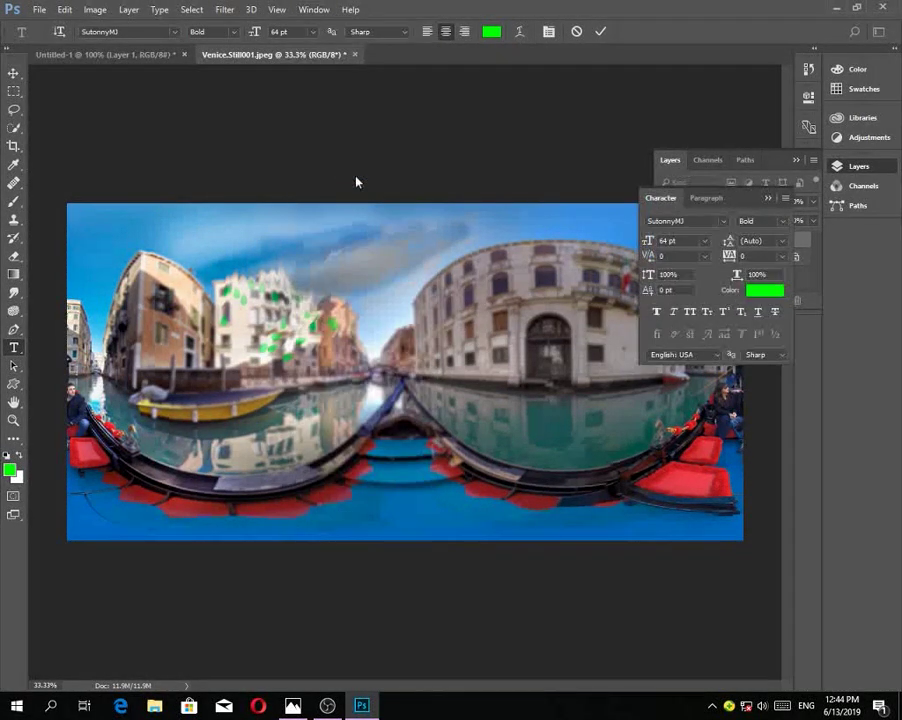
{"action": "left_click", "coordinate": [697, 222]}
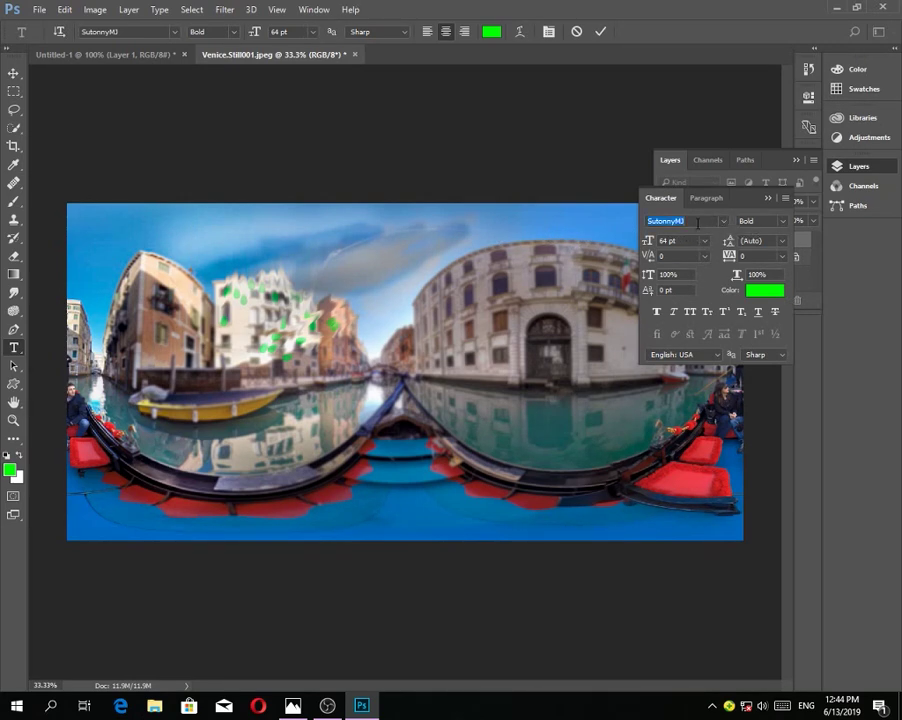
{"action": "key", "text": "BackSpace"}
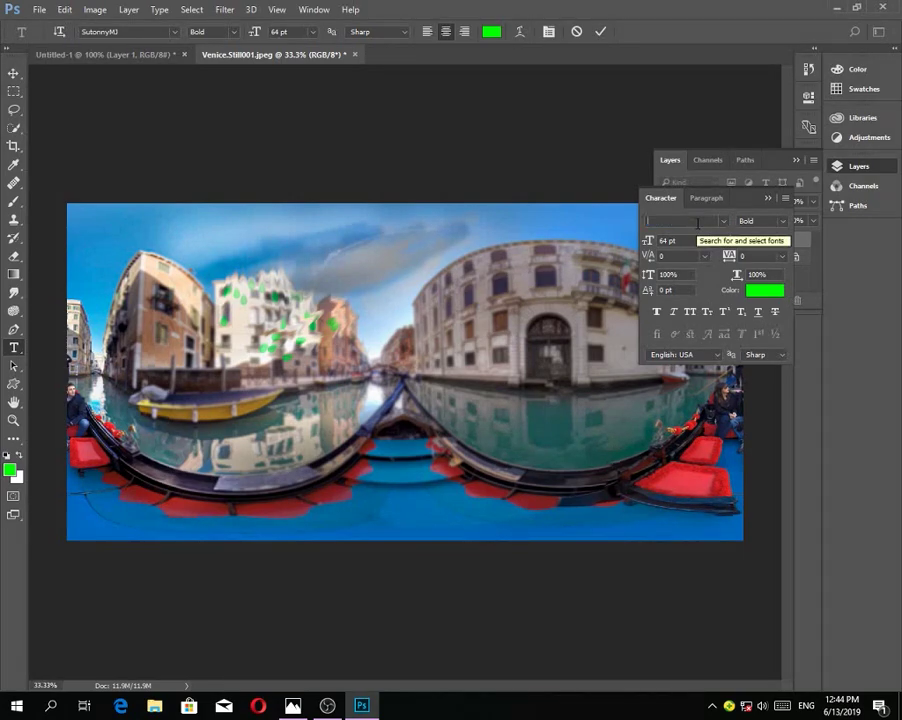
{"action": "type", "text": "a"}
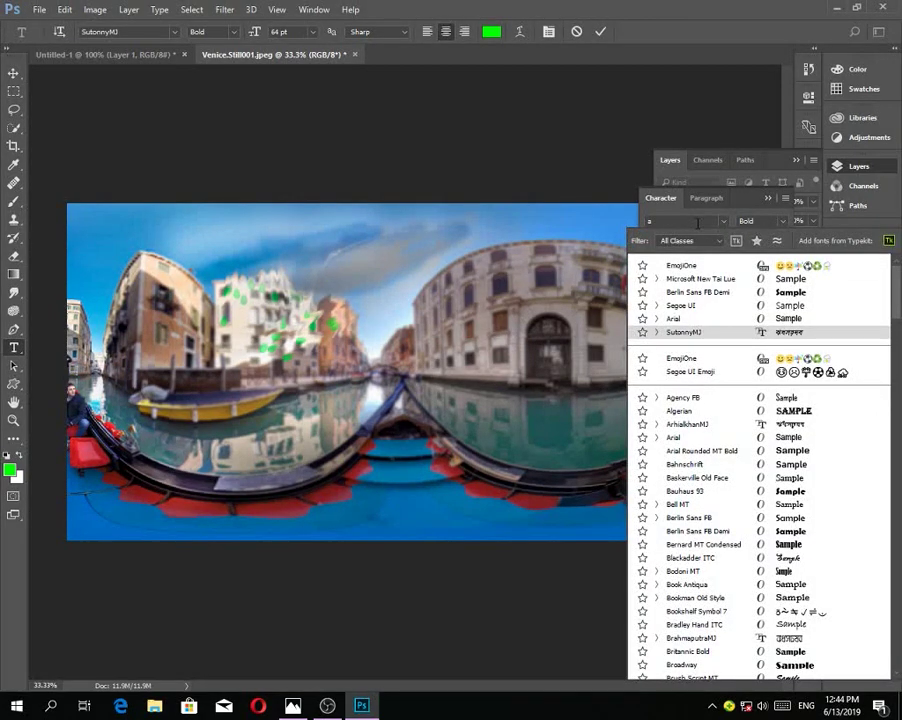
{"action": "type", "text": "ril"}
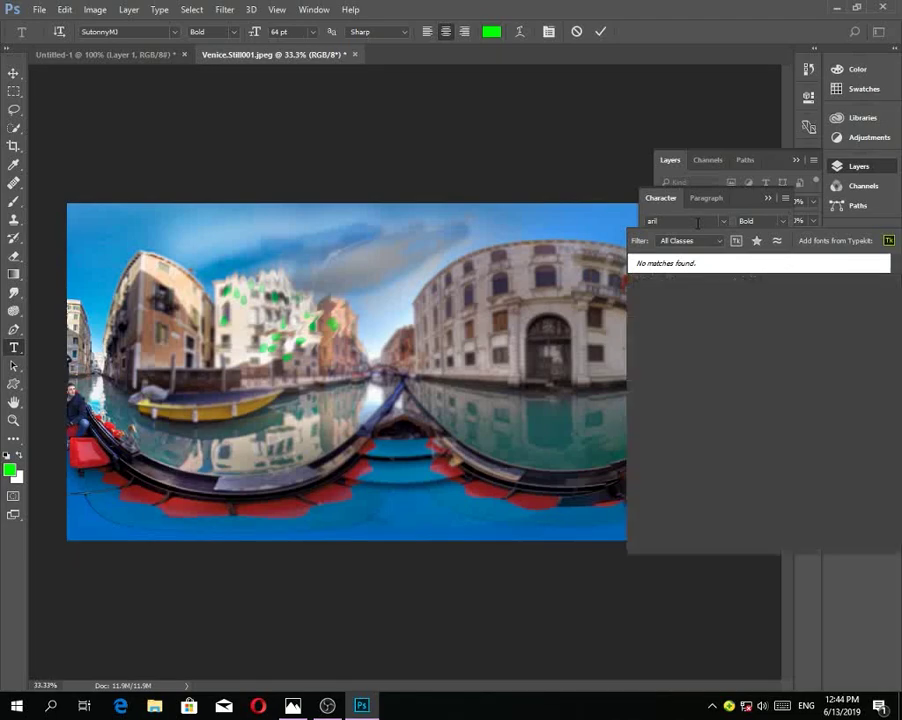
{"action": "key", "text": "BackSpace"}
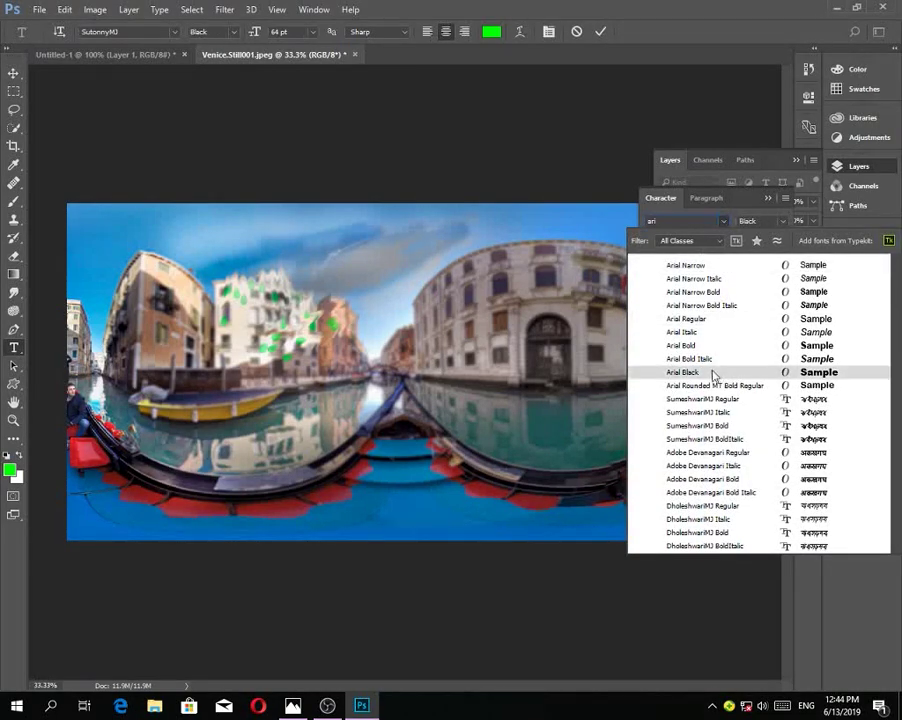
{"action": "left_click", "coordinate": [698, 318]}
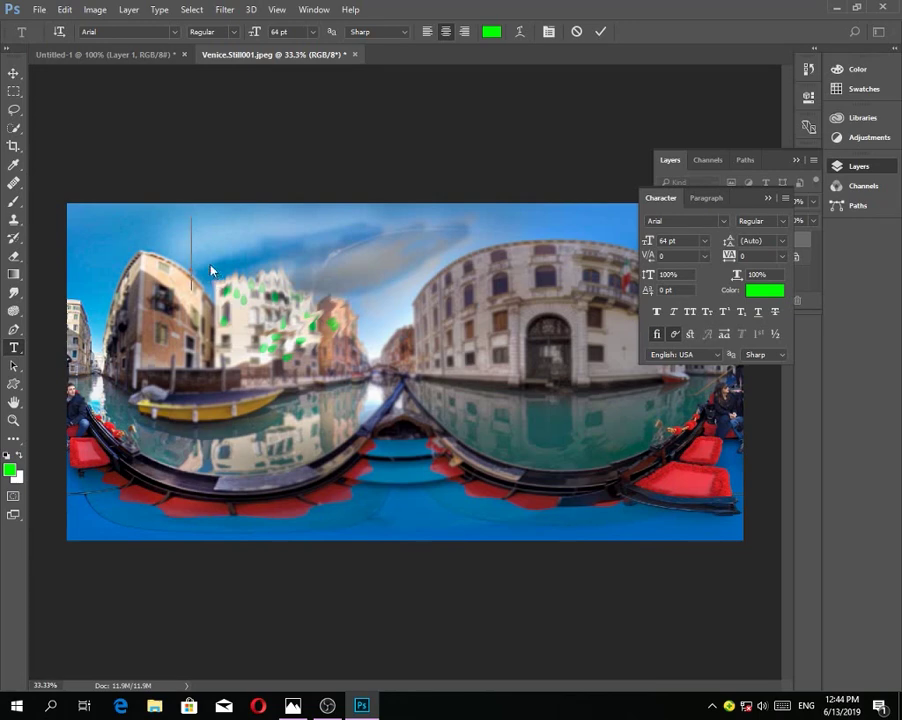
Type 'Hello World' on the new text layer, correcting the typos
{"action": "type", "text": "Ehlo"}
{"action": "key", "text": "BackSpace"}
{"action": "key", "text": "BackSpace"}
{"action": "key", "text": "BackSpace"}
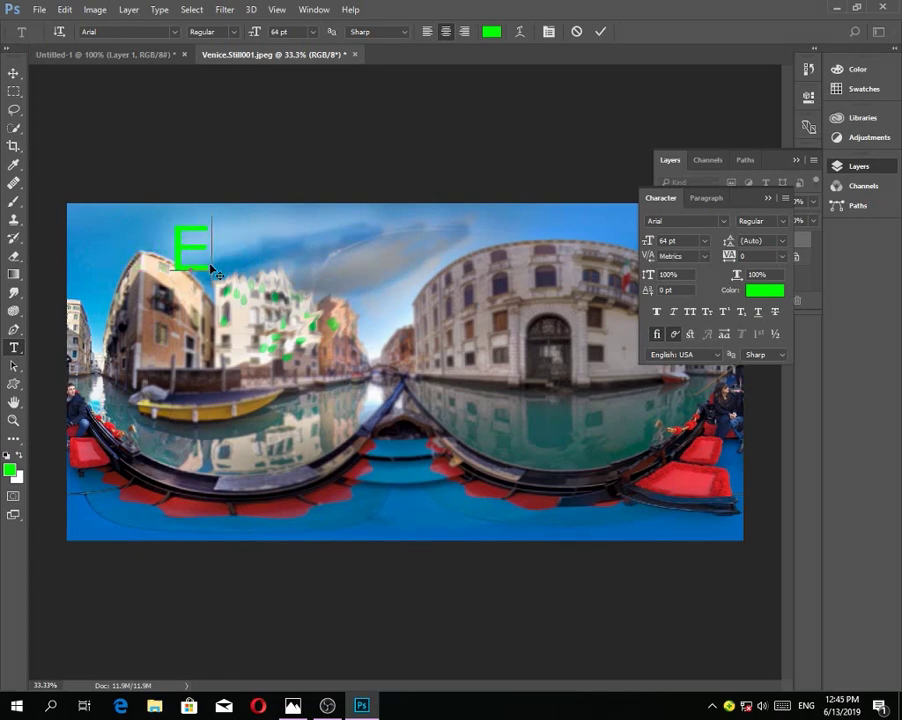
{"action": "key", "text": "BackSpace"}
{"action": "type", "text": "Hello"}
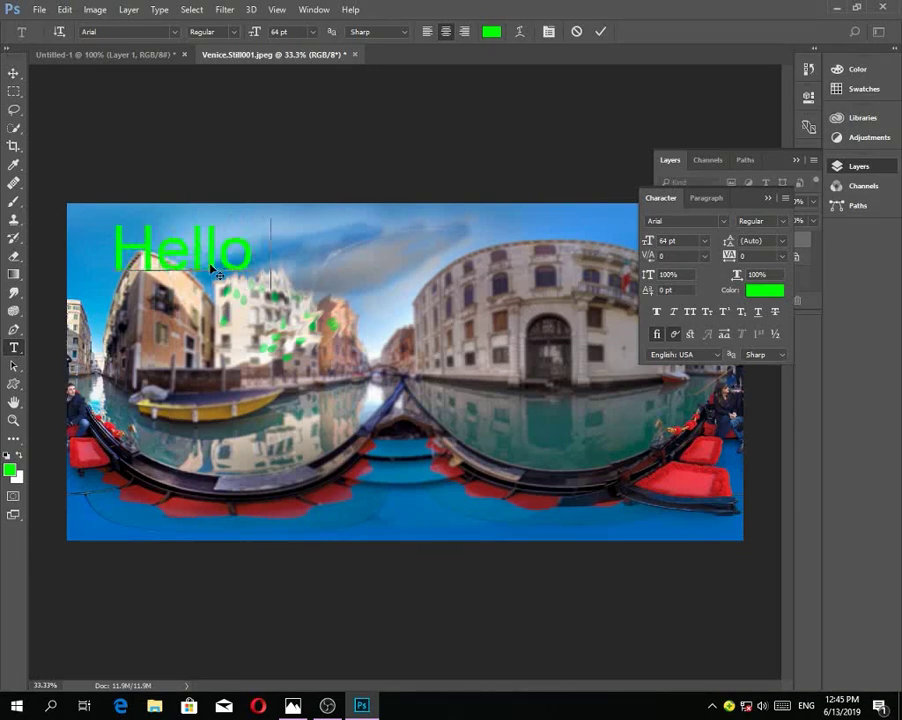
{"action": "type", "text": " w"}
{"action": "key", "text": "BackSpace"}
{"action": "type", "text": "W"}
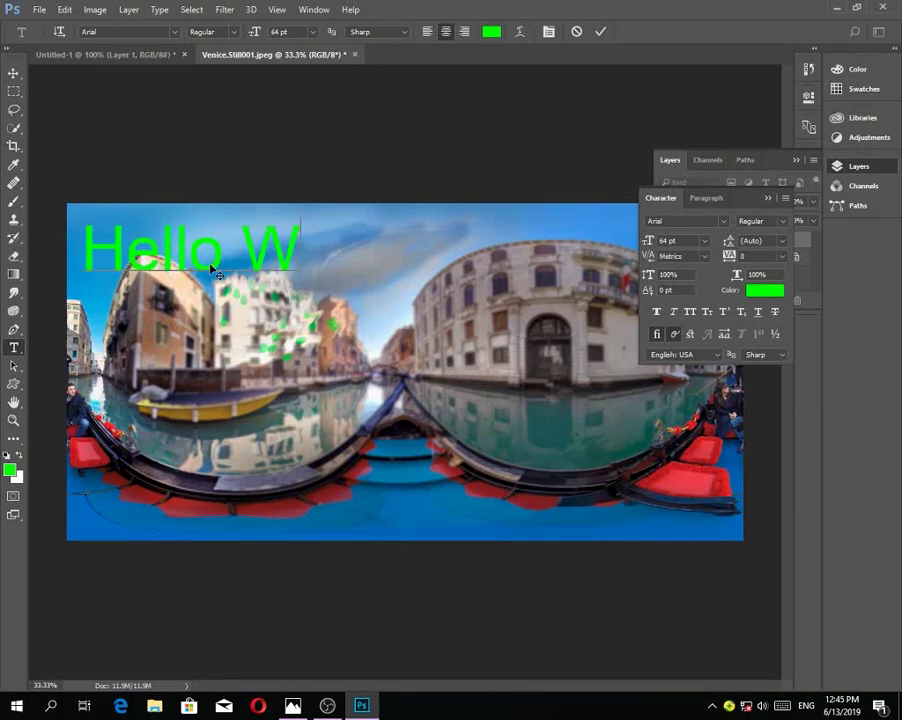
{"action": "type", "text": "orld"}
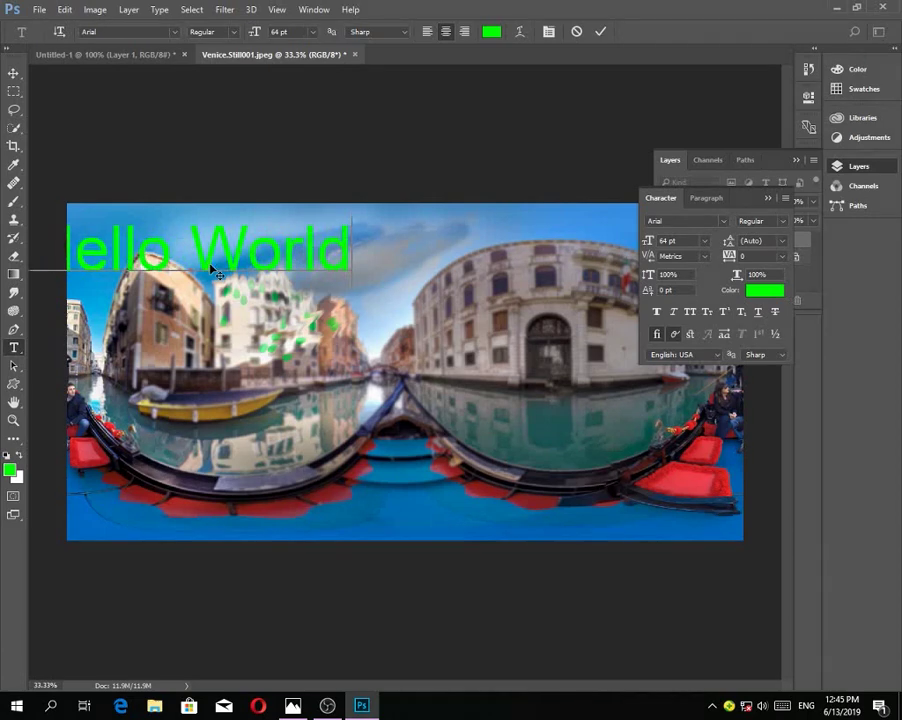
Commit the Hello World text and start a second text layer below it
{"action": "key", "text": "ctrl+Return"}
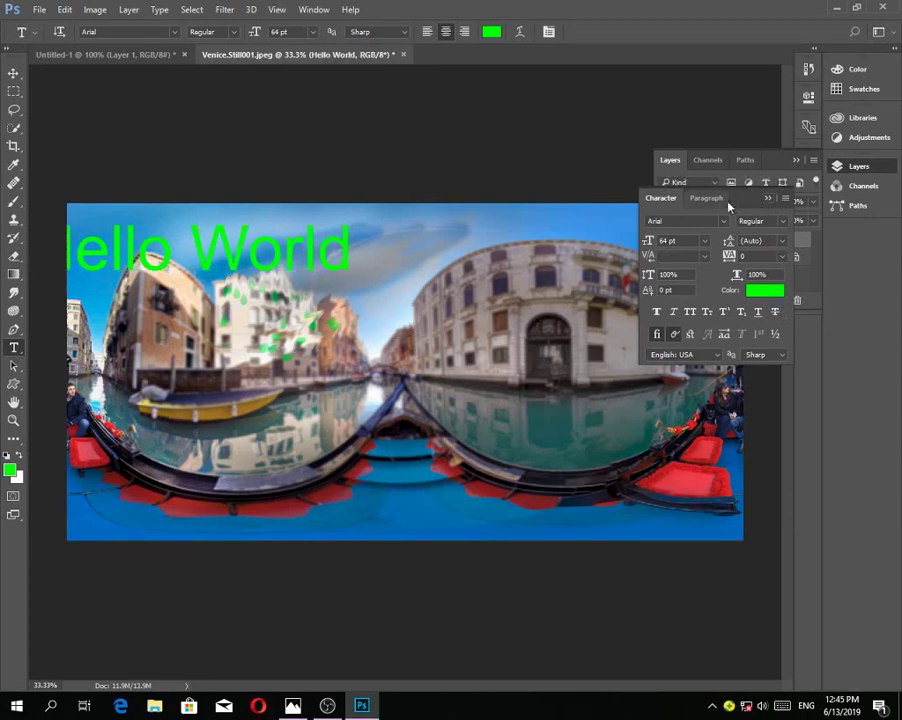
{"action": "left_click", "coordinate": [769, 198]}
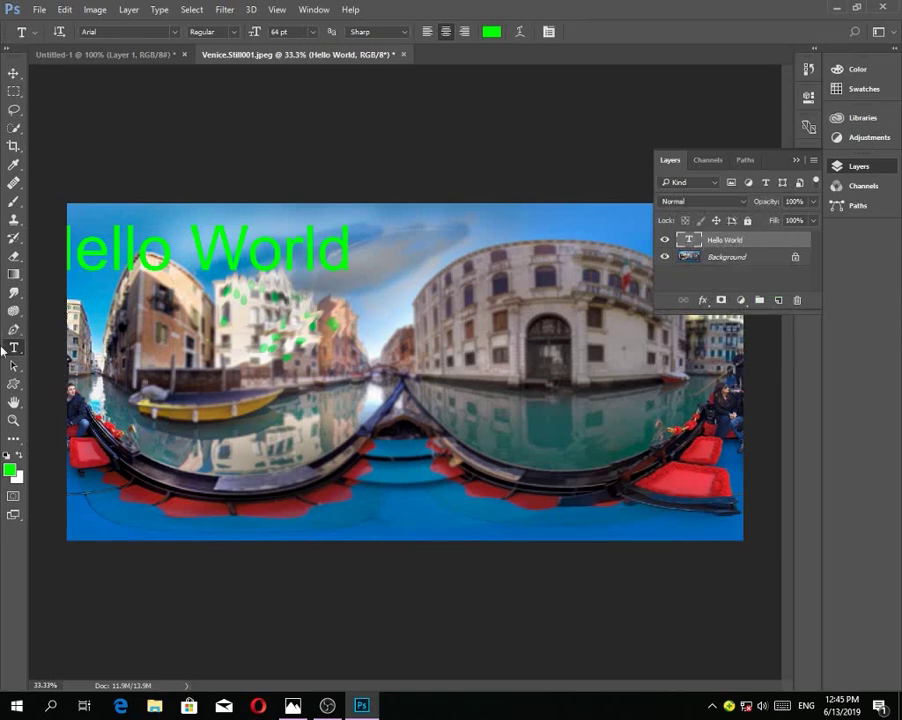
{"action": "left_click", "coordinate": [152, 325]}
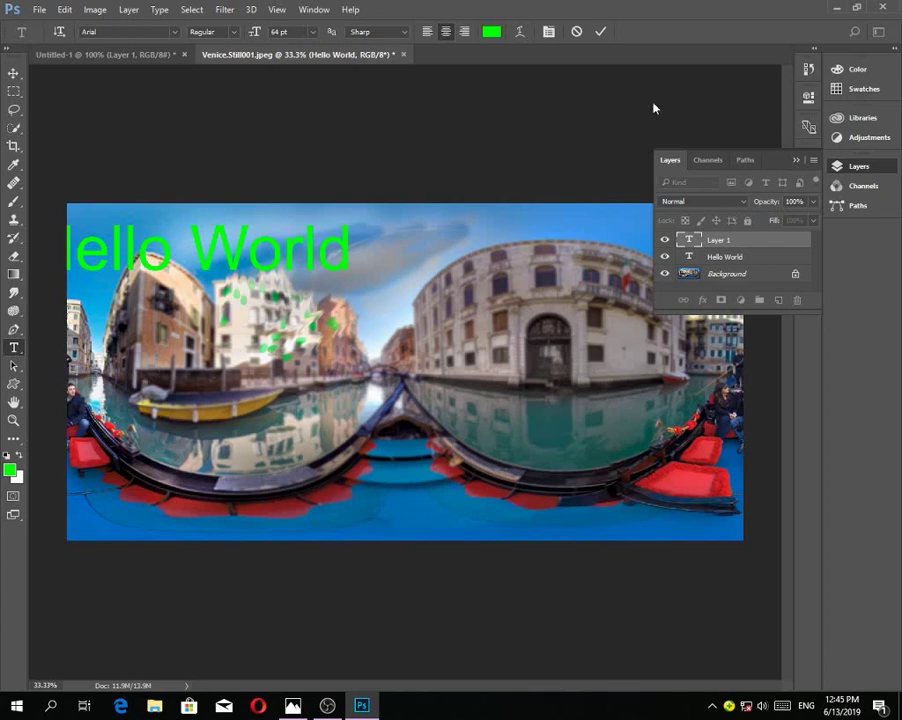
Search the fonts for 'suto' and set the second text layer to SutonnyMJ Regular
{"action": "key", "text": "ctrl+t"}
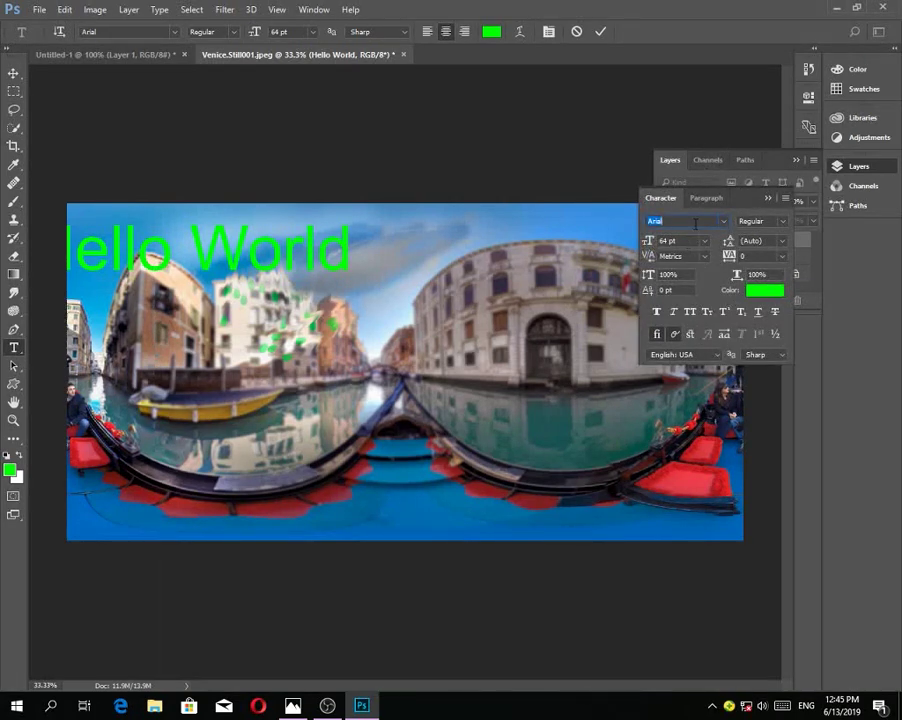
{"action": "type", "text": "su"}
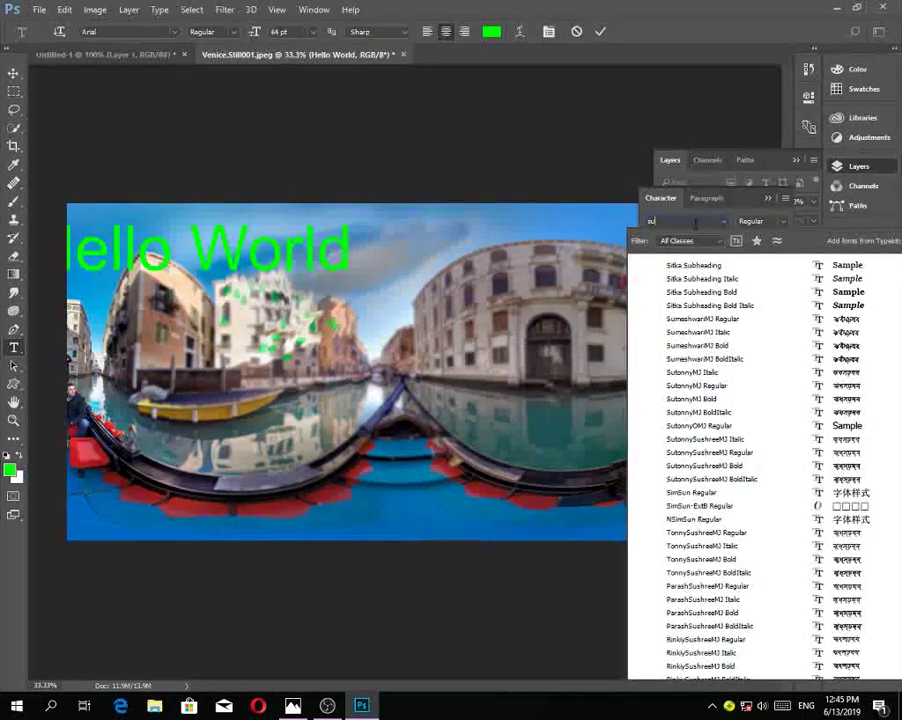
{"action": "type", "text": "mo"}
{"action": "key", "text": "BackSpace"}
{"action": "key", "text": "BackSpace"}
{"action": "left_click", "coordinate": [706, 678]}
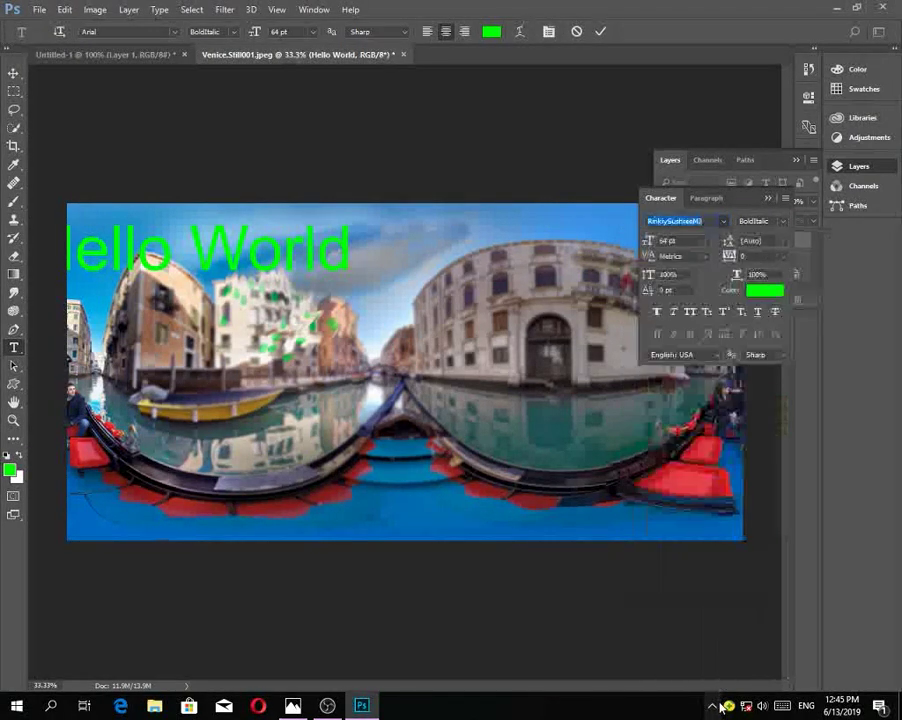
{"action": "left_click", "coordinate": [712, 706]}
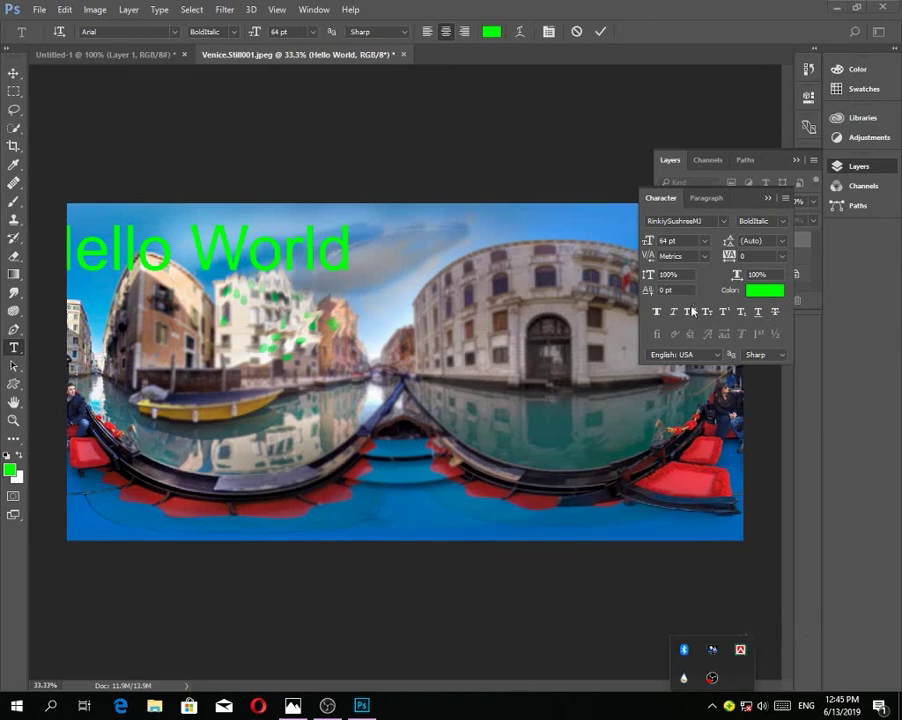
{"action": "left_click", "coordinate": [716, 222]}
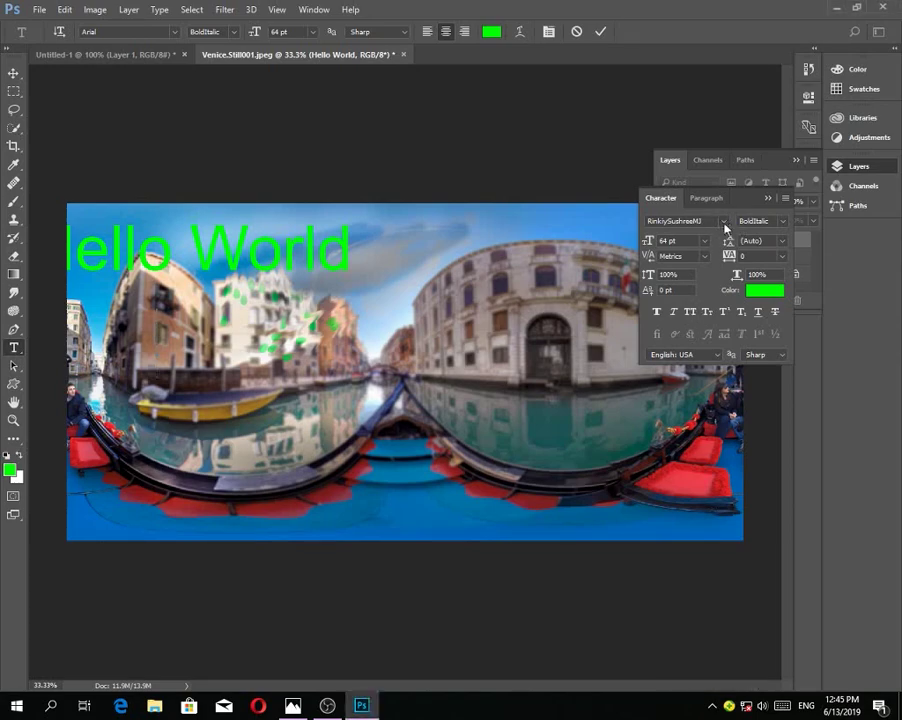
{"action": "left_click", "coordinate": [724, 224]}
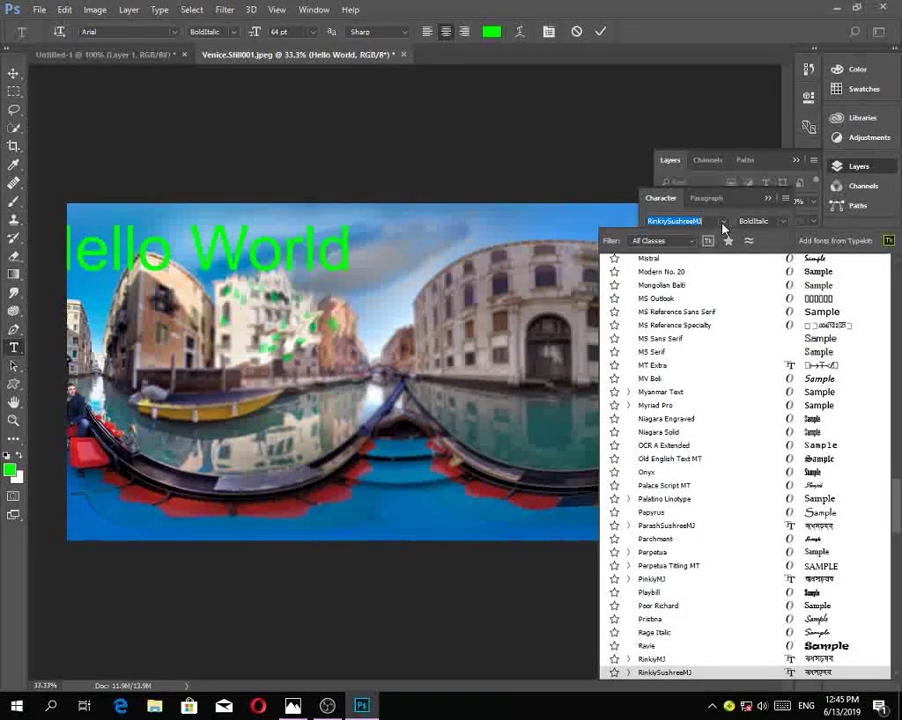
{"action": "type", "text": "suto"}
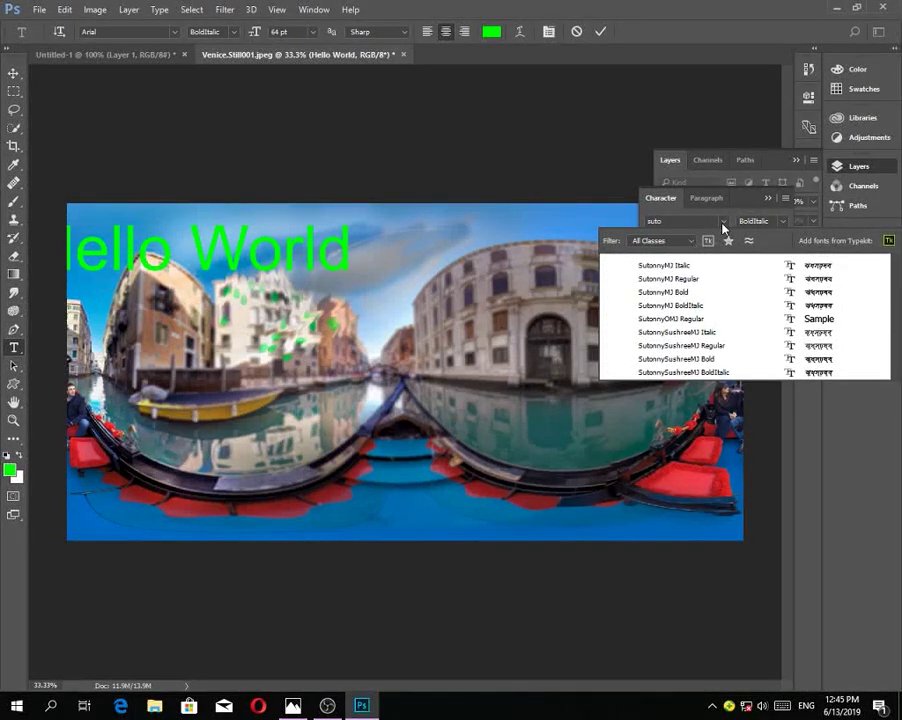
{"action": "left_click", "coordinate": [679, 281]}
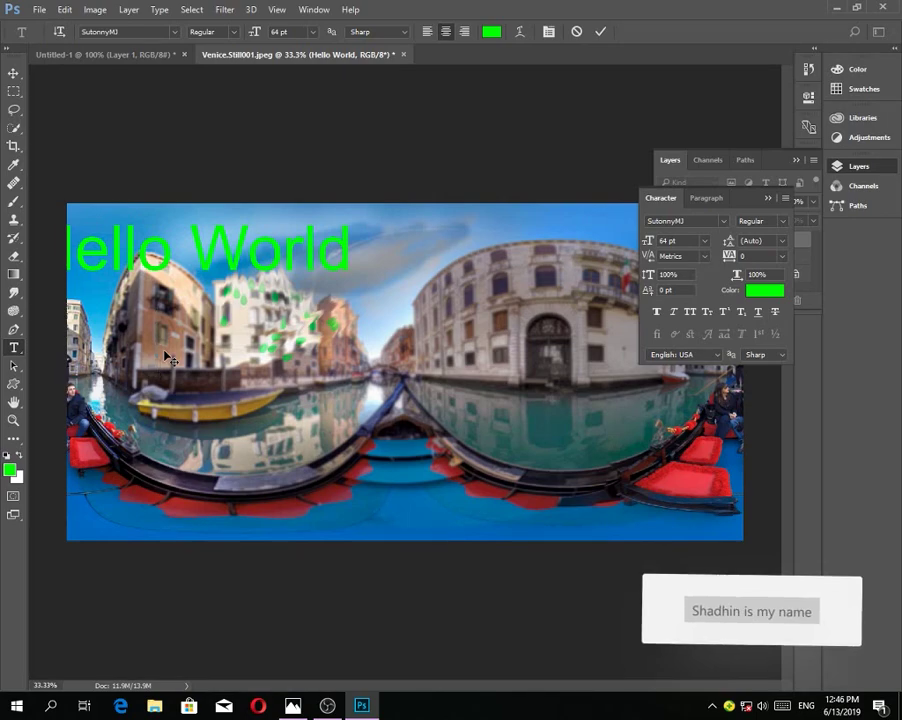
Type the Bengali line 'আমার সোনার বাংলা' in SutonnyMJ
{"action": "type", "text": "আমার"}
{"action": "type", "text": " সের"}
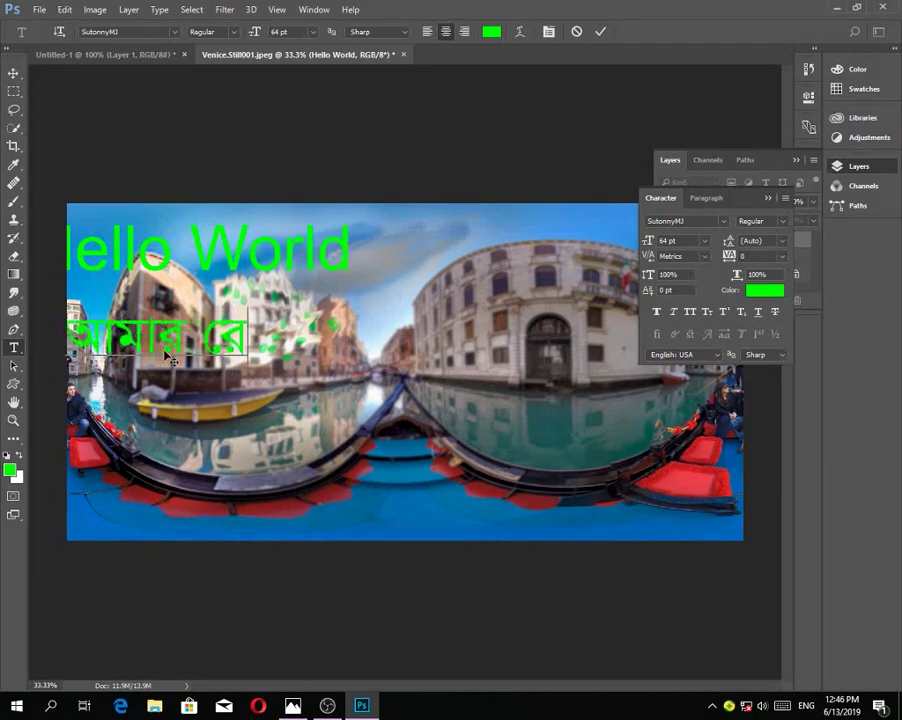
{"action": "key", "text": "BackSpace"}
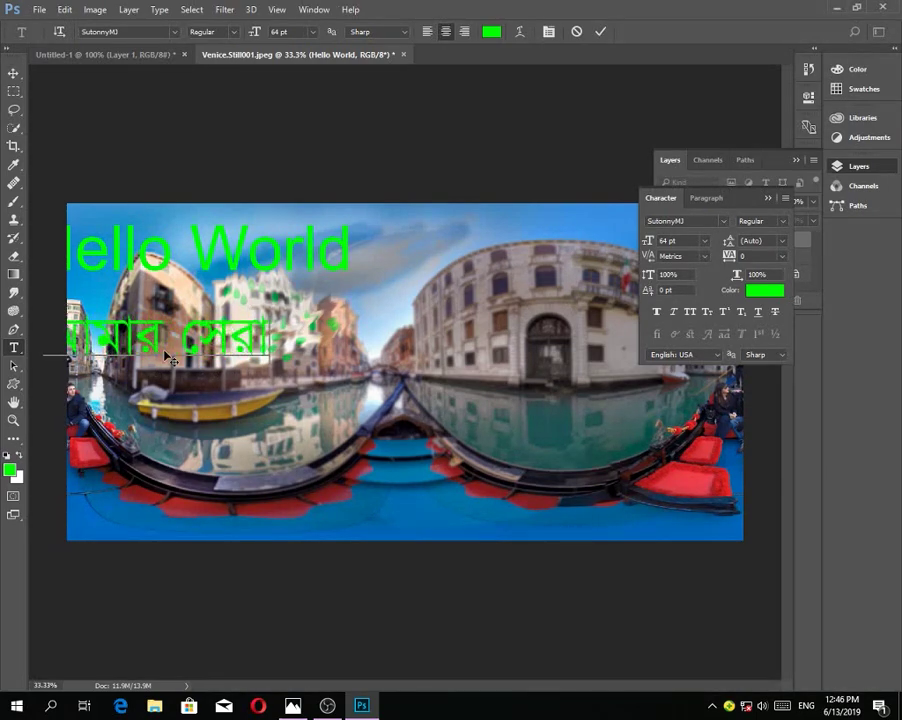
{"action": "type", "text": "োনার"}
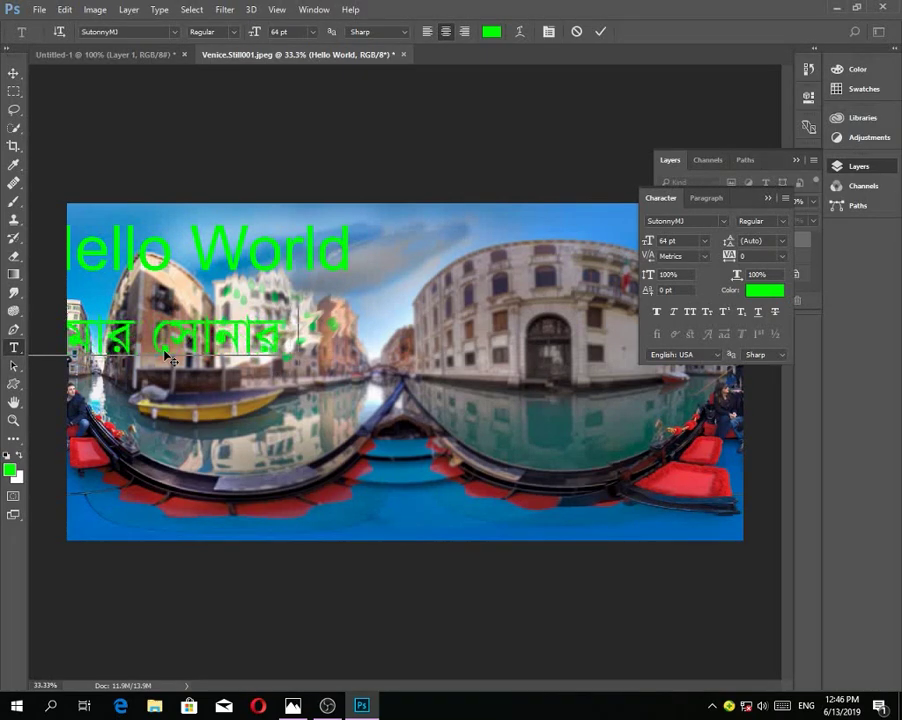
{"action": "type", "text": " বাংলা"}
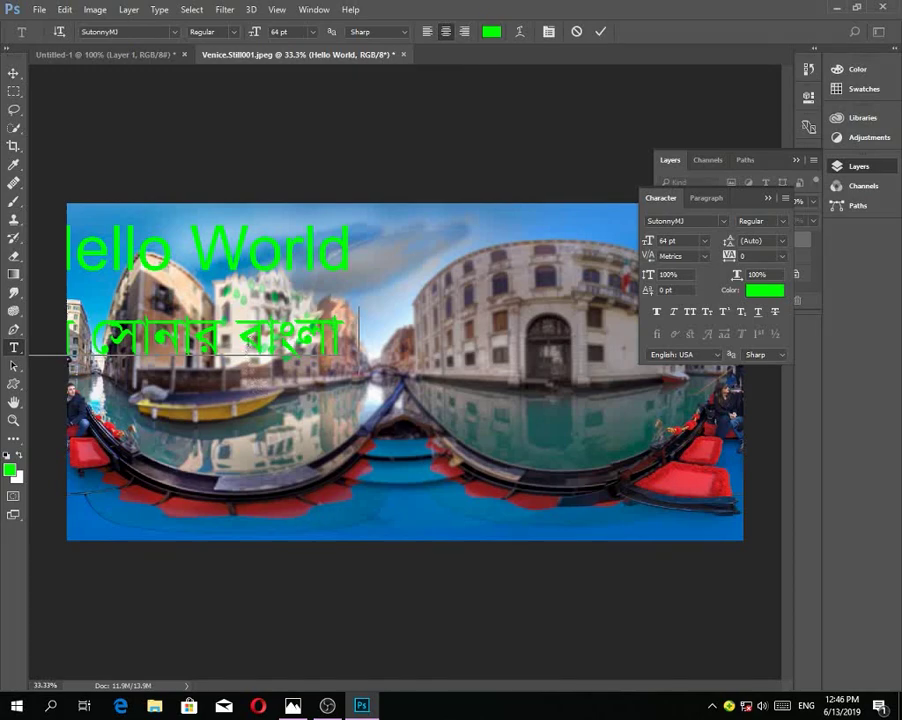
Move the Bengali line right so it's fully visible mid-panorama, then commit it
{"action": "key", "text": "ctrl"}
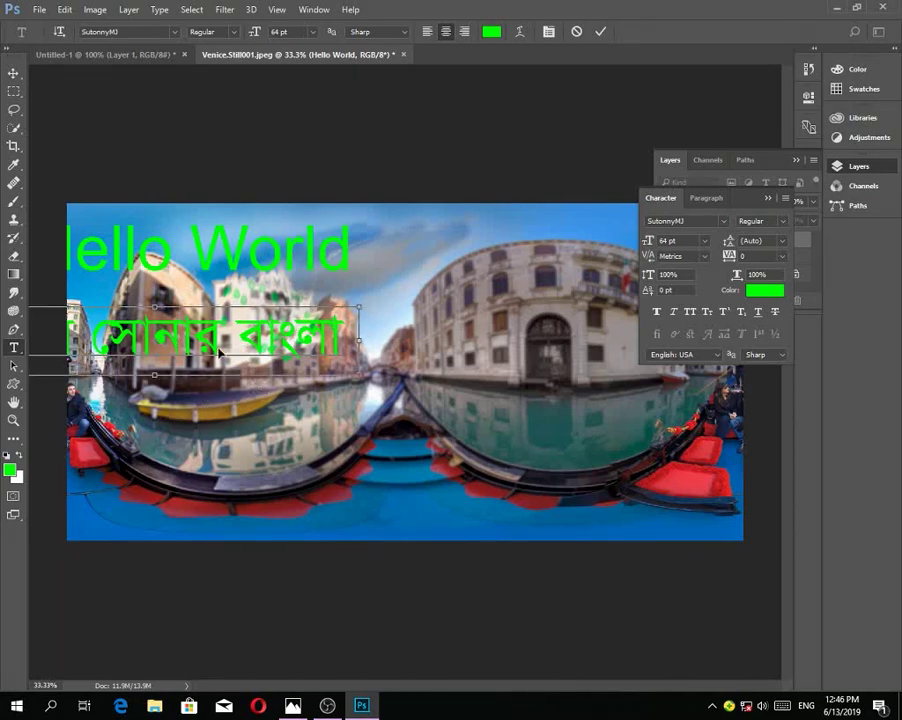
{"action": "left_click_drag", "start_coordinate": [220, 352], "coordinate": [455, 362]}
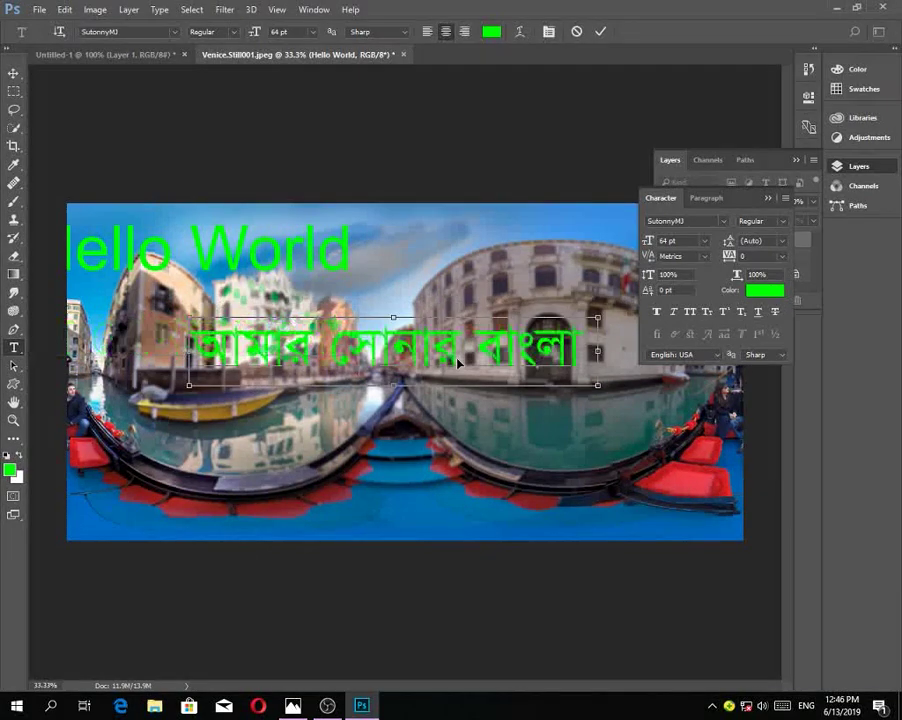
{"action": "left_click", "coordinate": [716, 199]}
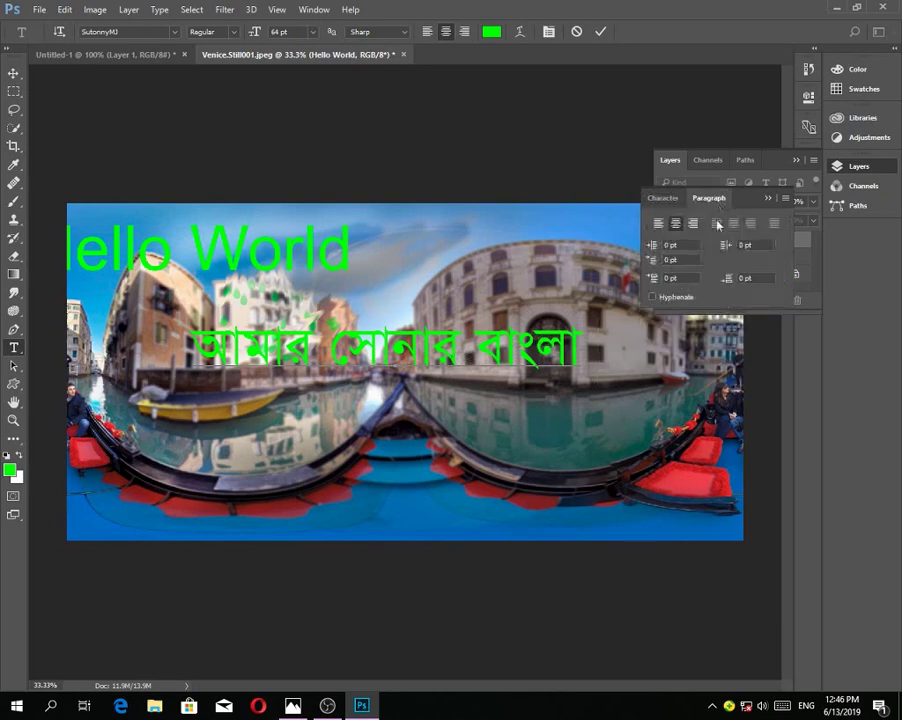
{"action": "left_click", "coordinate": [668, 201]}
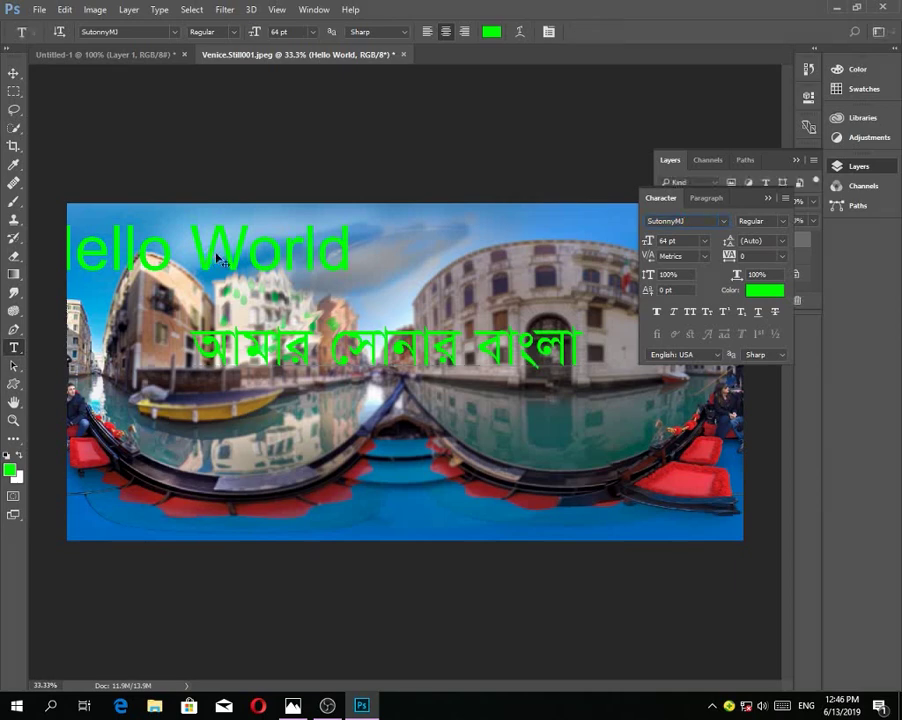
{"action": "key", "text": "Escape"}
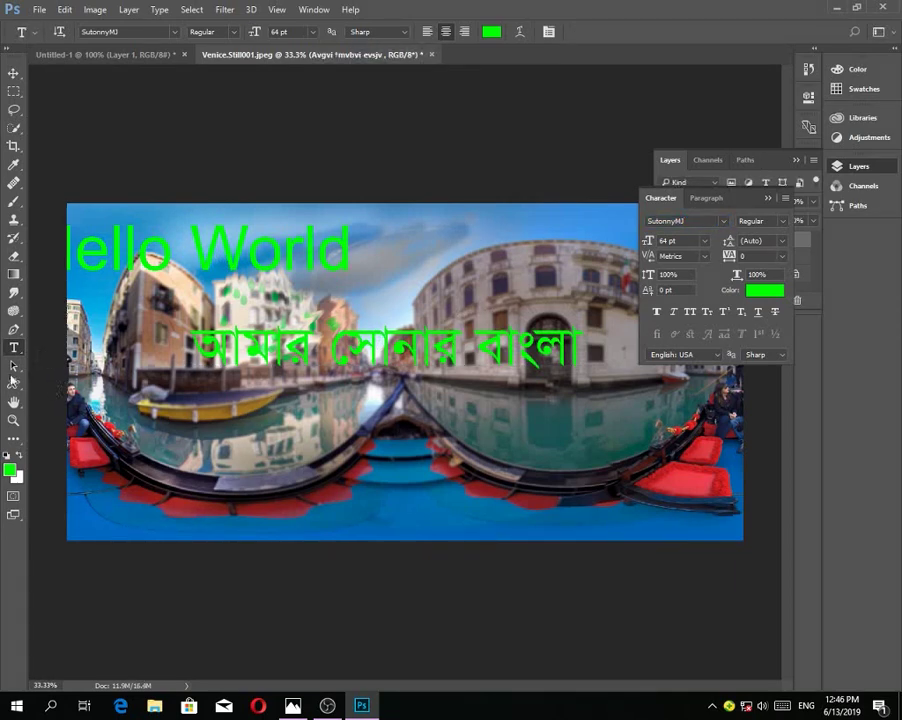
{"action": "right_click", "coordinate": [9, 354]}
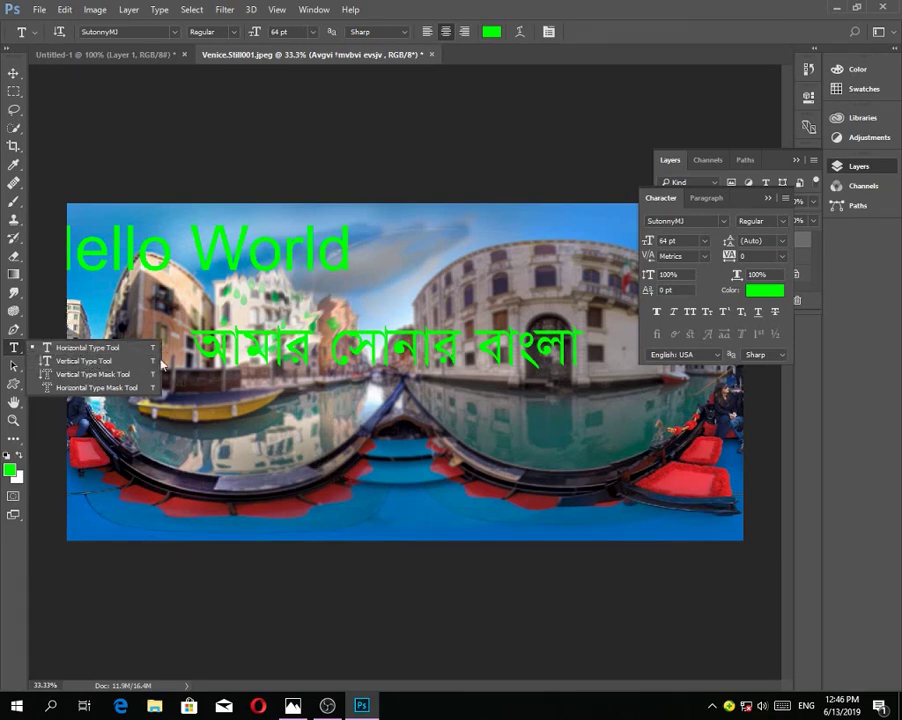
Try the Vertical Type Tool over the boat, then delete the vertical text
{"action": "key", "text": "shift+t"}
{"action": "left_click", "coordinate": [327, 481]}
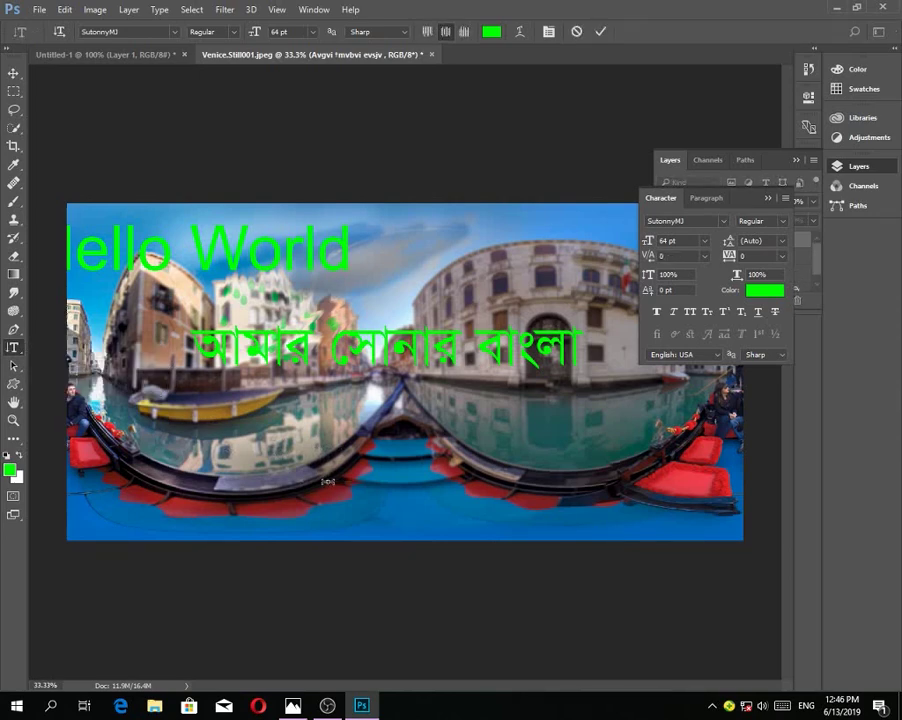
{"action": "type", "text": "A"}
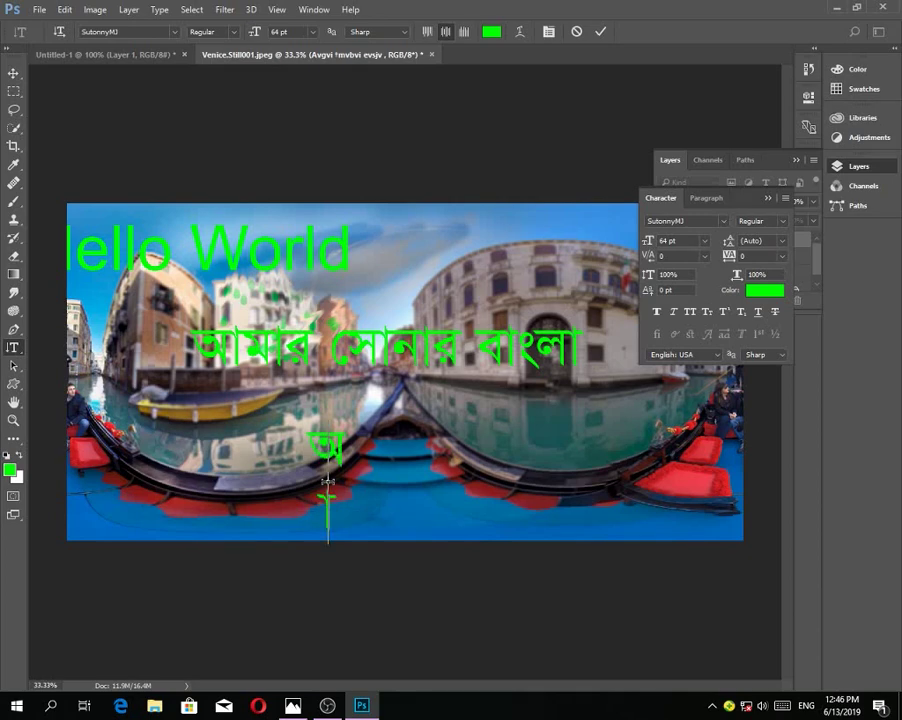
{"action": "key", "text": "BackSpace"}
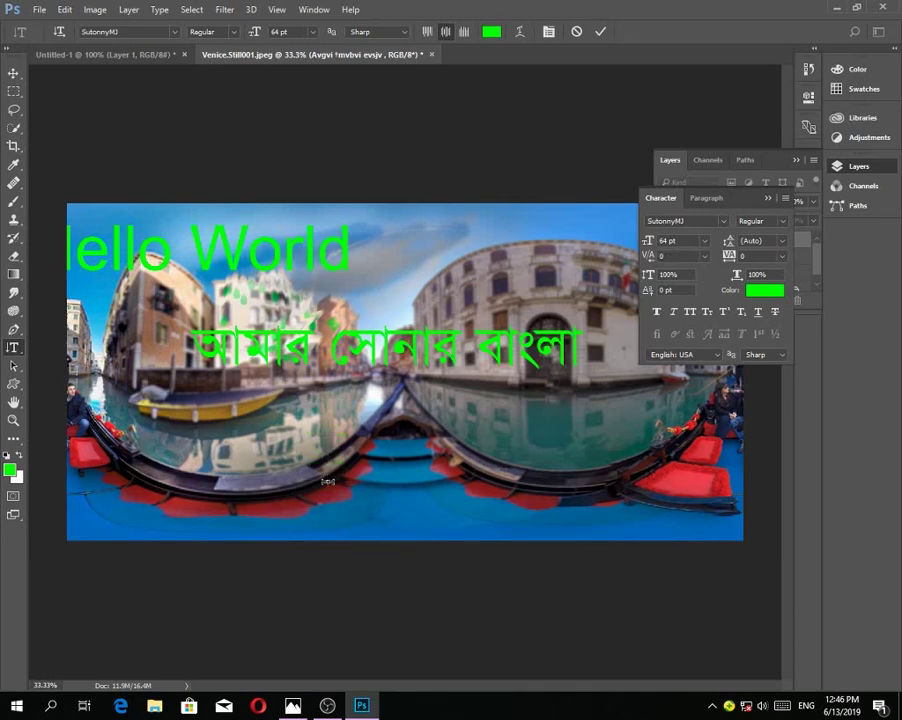
{"action": "type", "text": "AvK"}
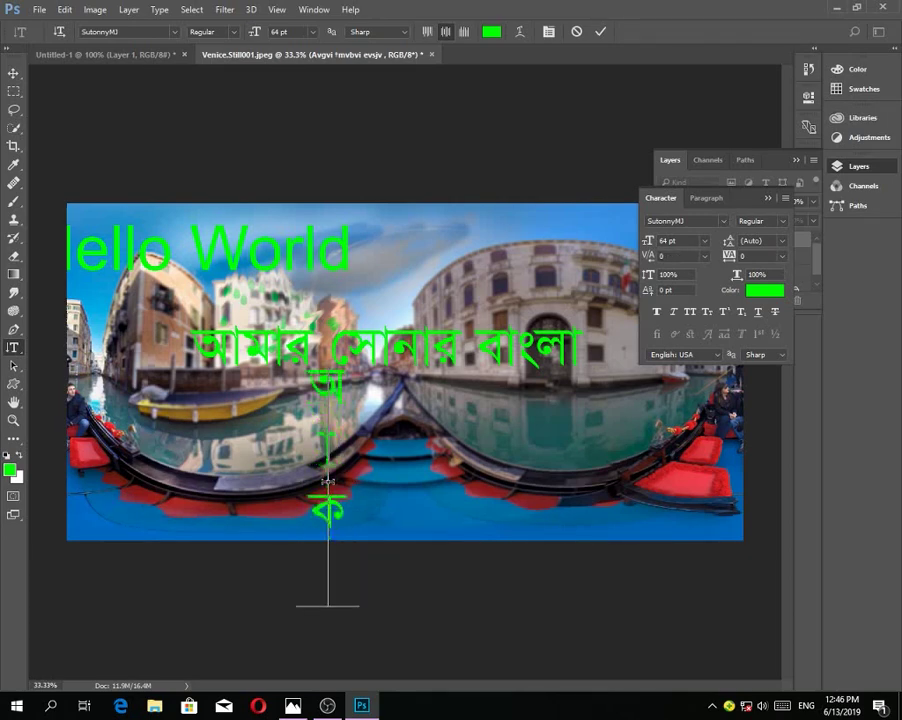
{"action": "type", "text": "v&"}
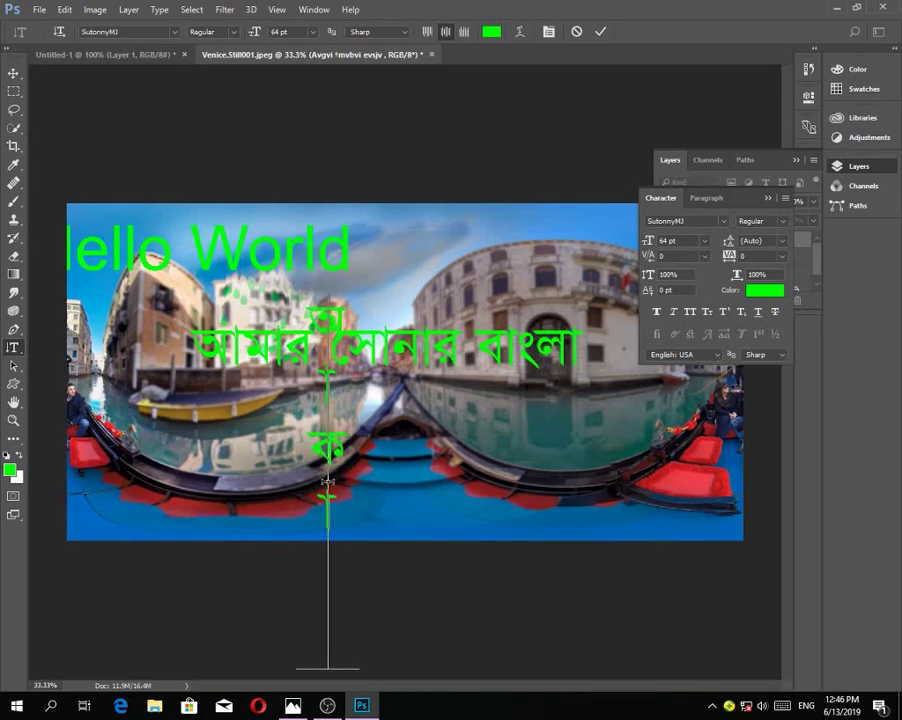
{"action": "key", "text": "ctrl"}
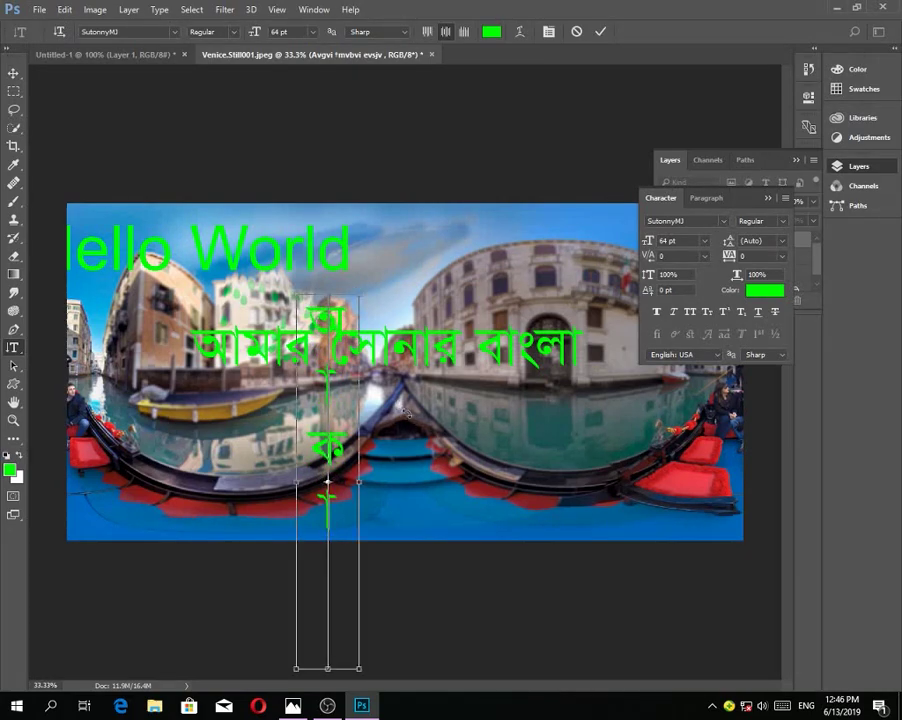
{"action": "key", "text": "ctrl+a"}
{"action": "key", "text": "BackSpace"}
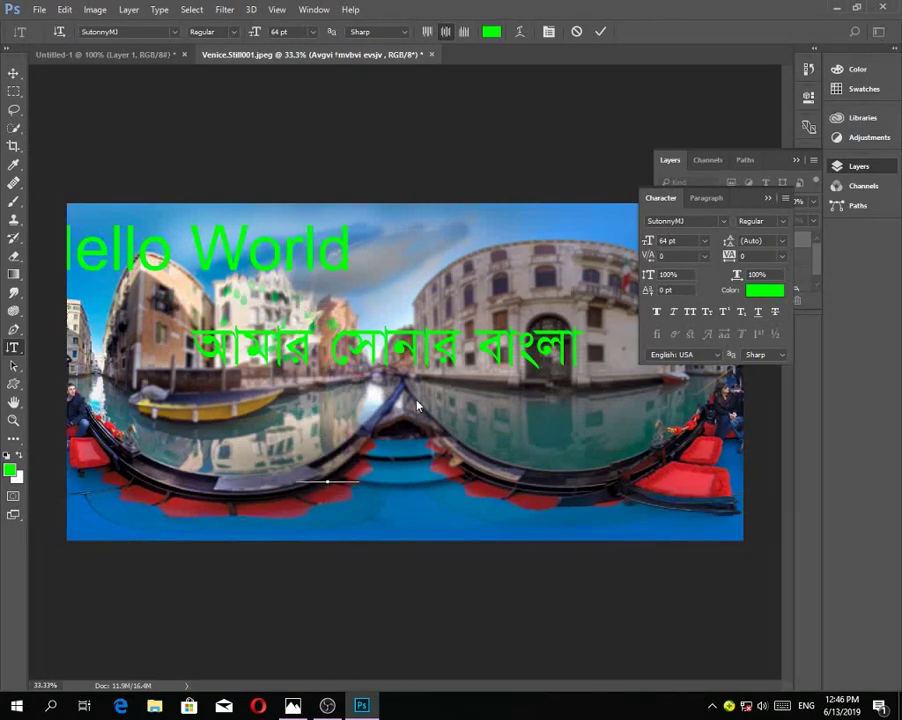
Delete the Hello World and Bengali text layers, then bring up the toolbox2.gif chart
{"action": "left_click", "coordinate": [770, 197]}
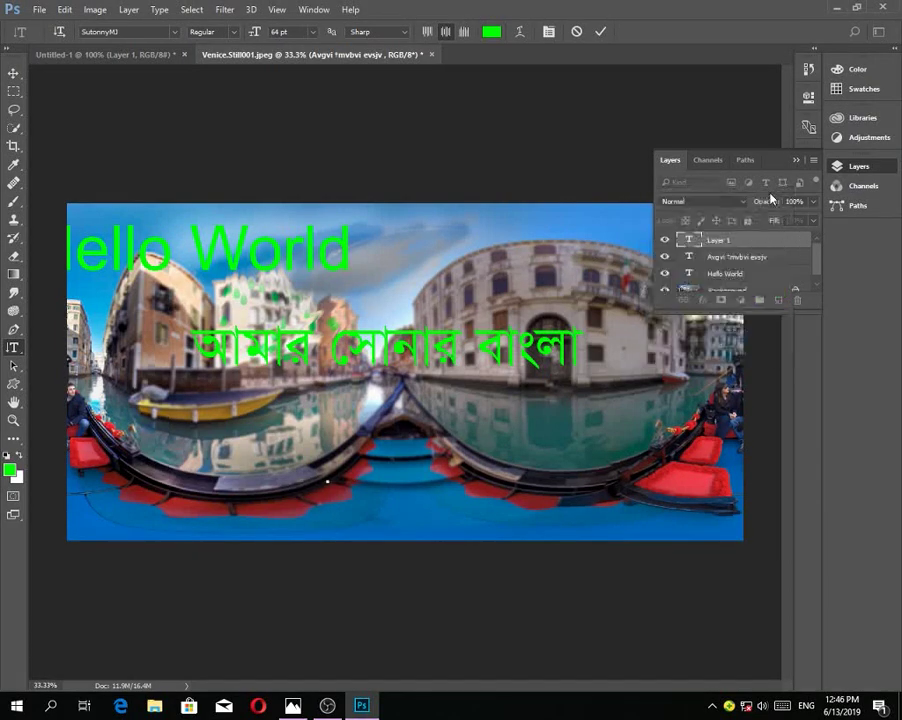
{"action": "left_click", "coordinate": [740, 274]}
{"action": "left_click", "coordinate": [740, 274], "text": "shift"}
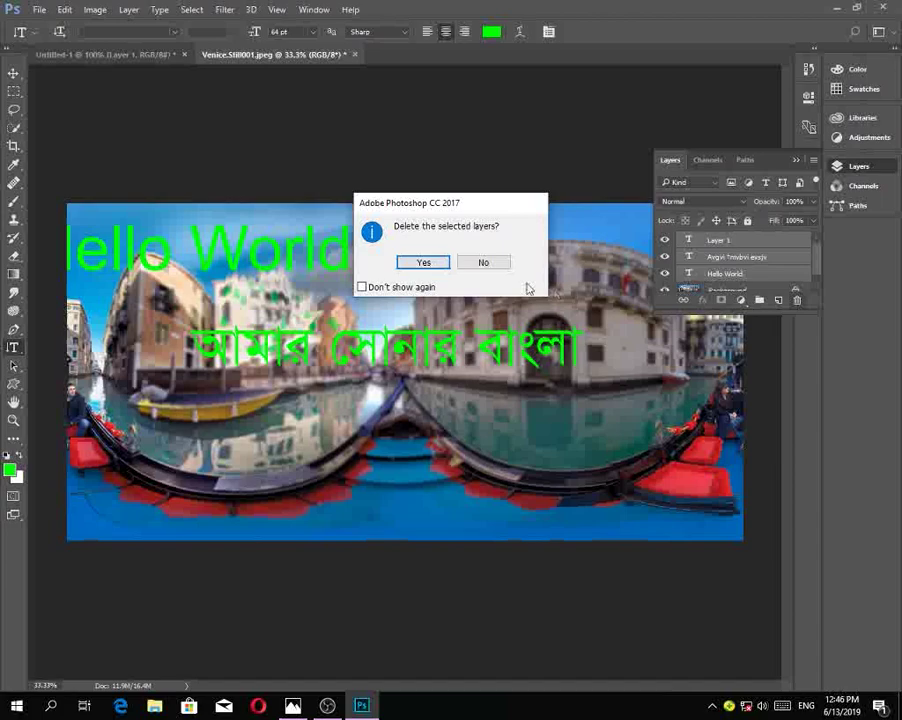
{"action": "left_click", "coordinate": [422, 262]}
{"action": "left_click", "coordinate": [327, 706]}
{"action": "left_click", "coordinate": [292, 706]}
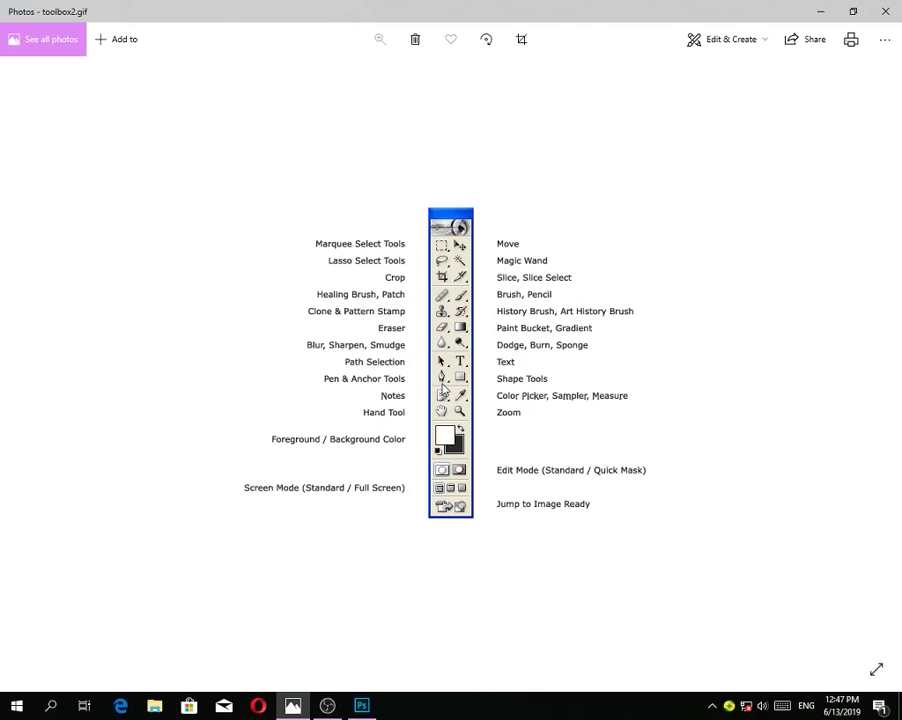
Switch from the Photos viewer back to the Venice panorama in Photoshop
{"action": "left_click", "coordinate": [361, 706]}
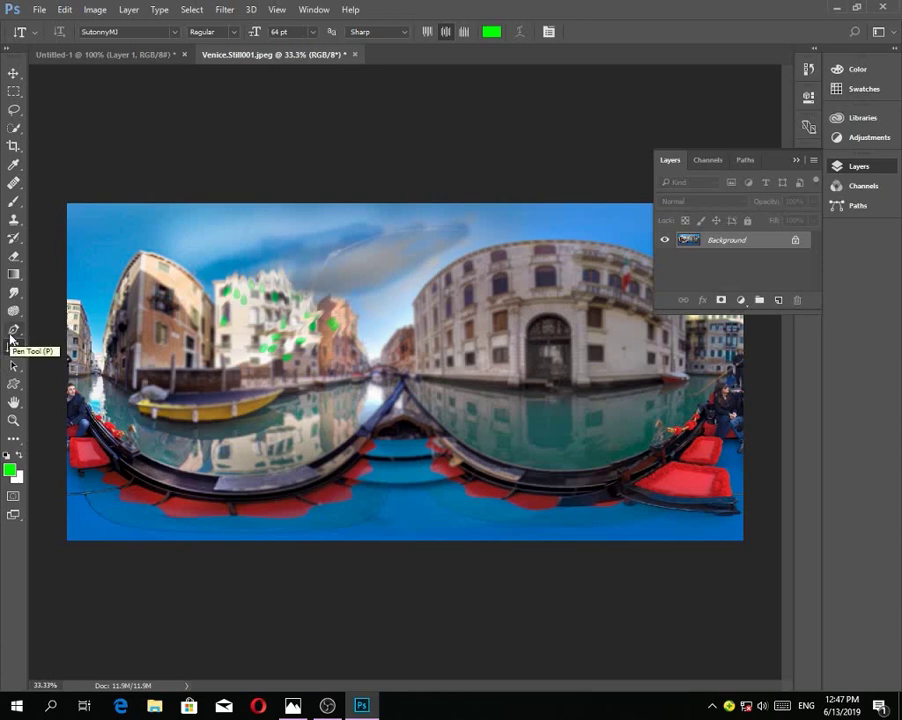
Select the standard Pen tool from the pen tool variants
{"action": "left_click", "coordinate": [12, 336]}
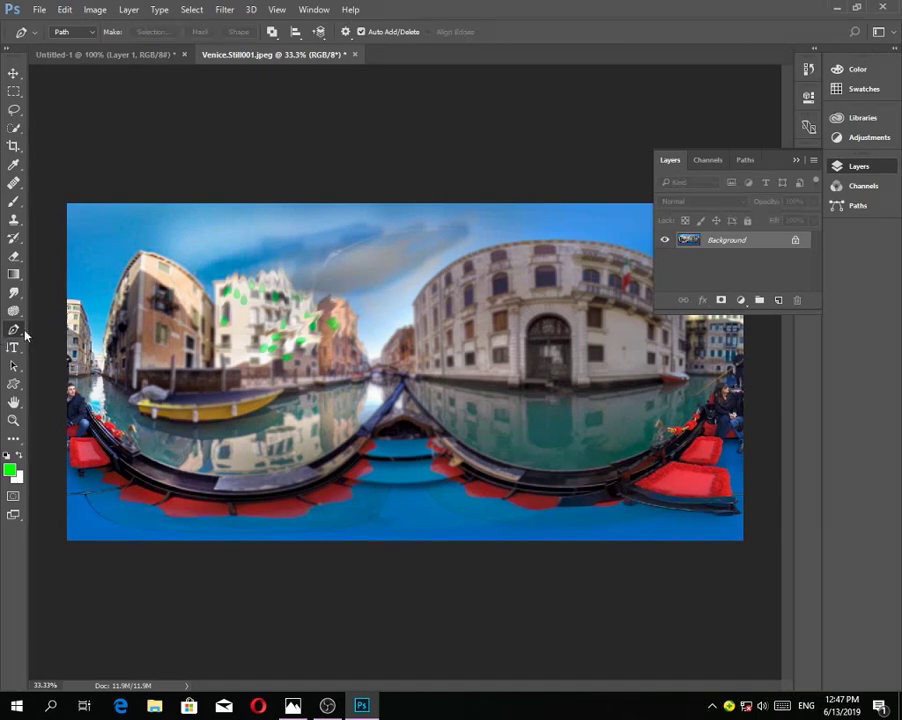
{"action": "right_click", "coordinate": [21, 335]}
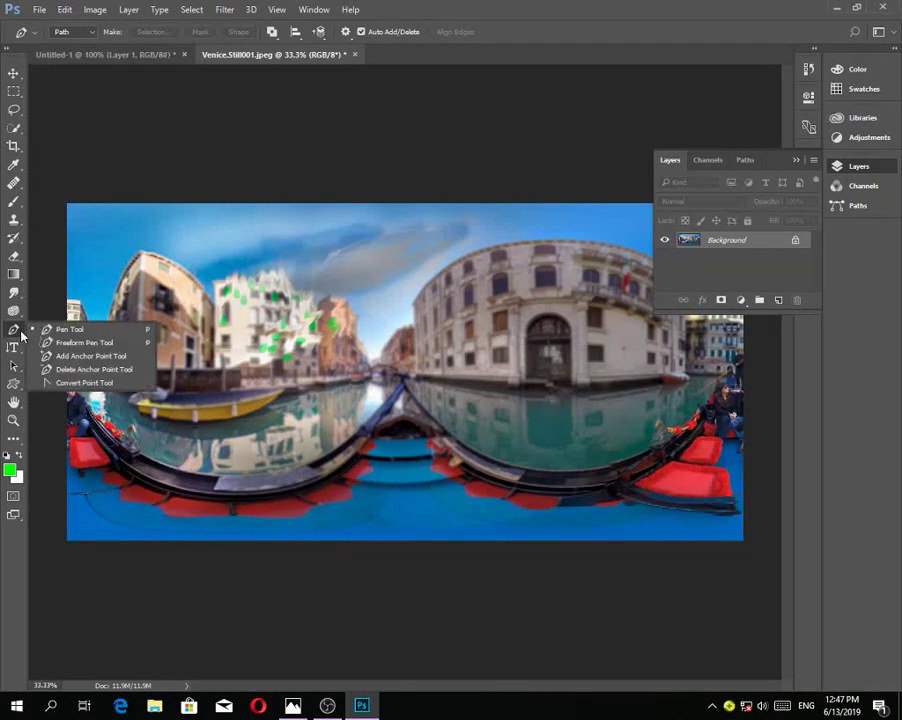
{"action": "left_click", "coordinate": [83, 333]}
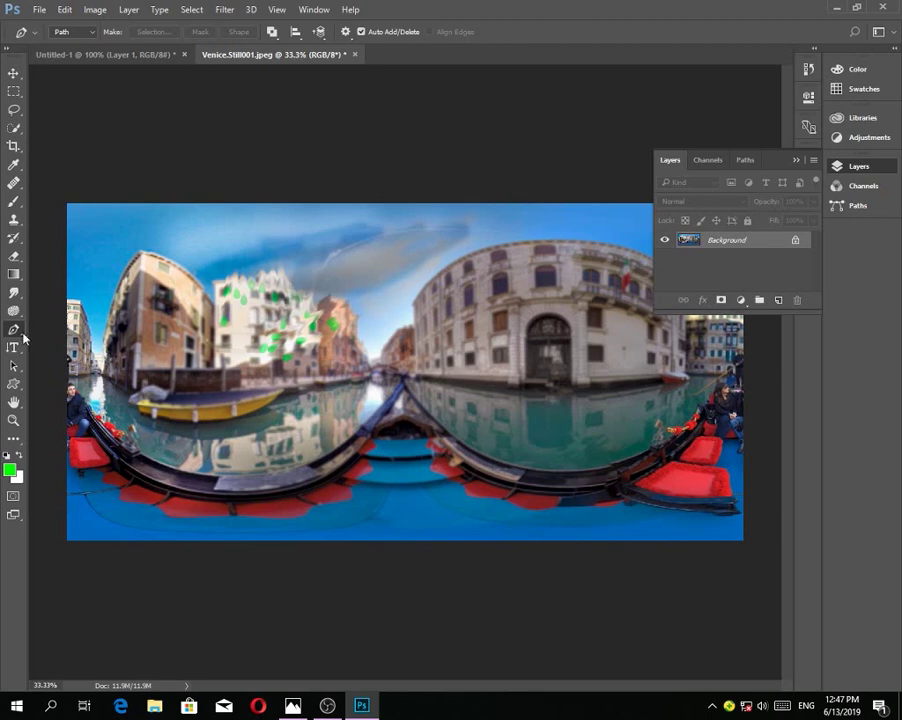
{"action": "right_click", "coordinate": [23, 339]}
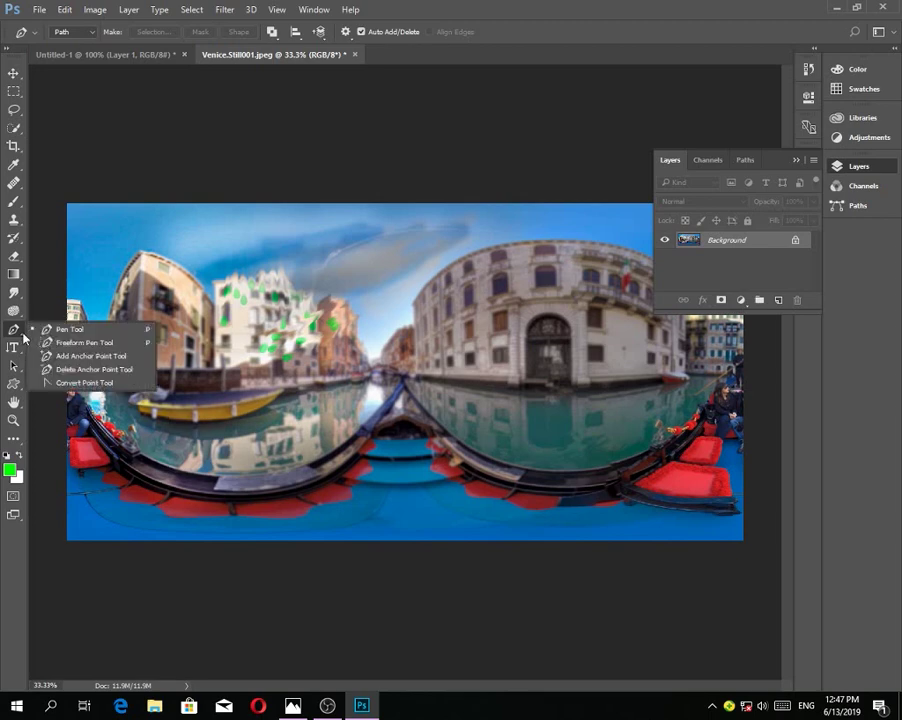
{"action": "left_click", "coordinate": [80, 333]}
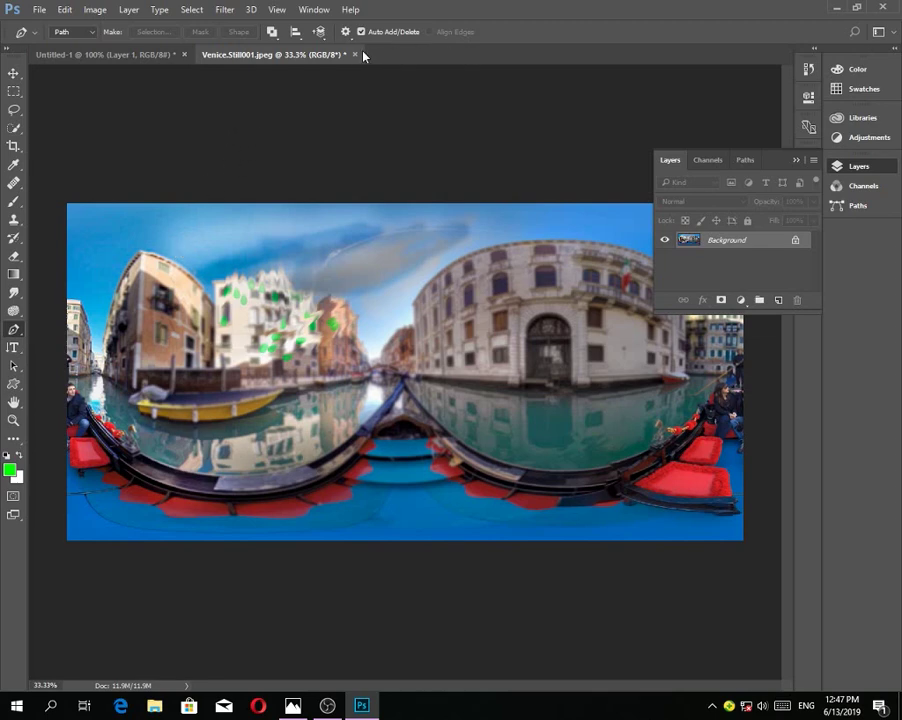
Start the sky path with an upper-left anchor and a curved segment to a nearby anchor
{"action": "left_click", "coordinate": [186, 253]}
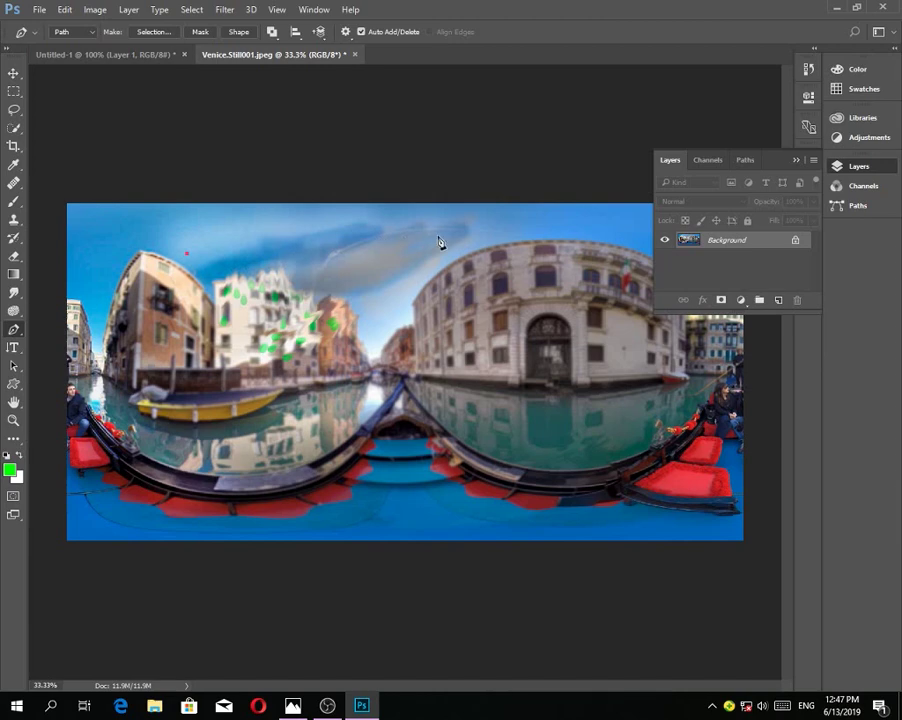
{"action": "left_click", "coordinate": [438, 241]}
{"action": "key", "text": "ctrl+z"}
{"action": "left_click_drag", "start_coordinate": [382, 262], "coordinate": [458, 381]}
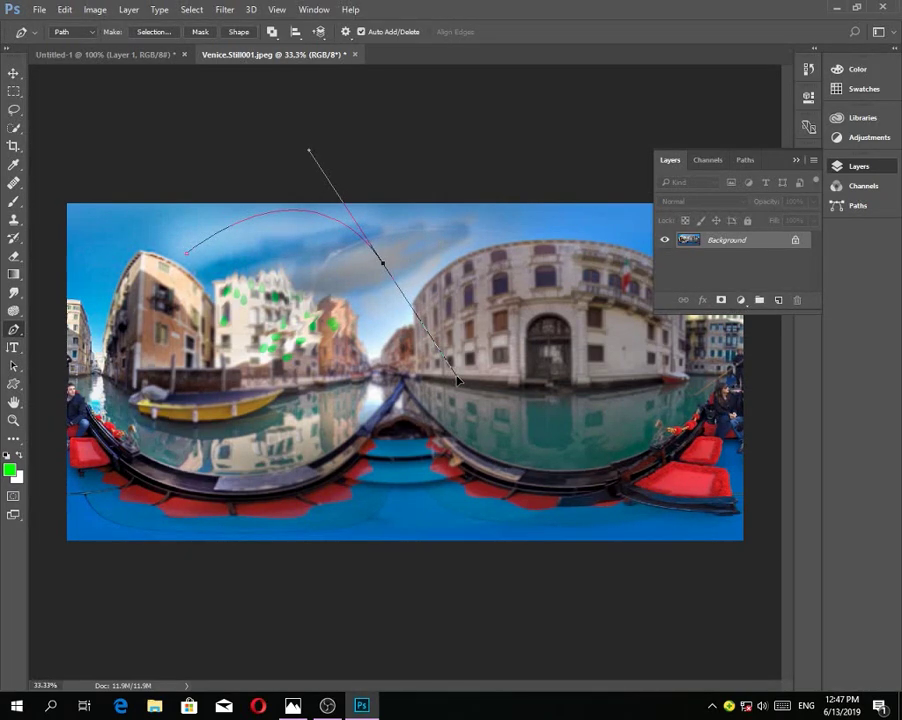
{"action": "key", "text": "ctrl+z"}
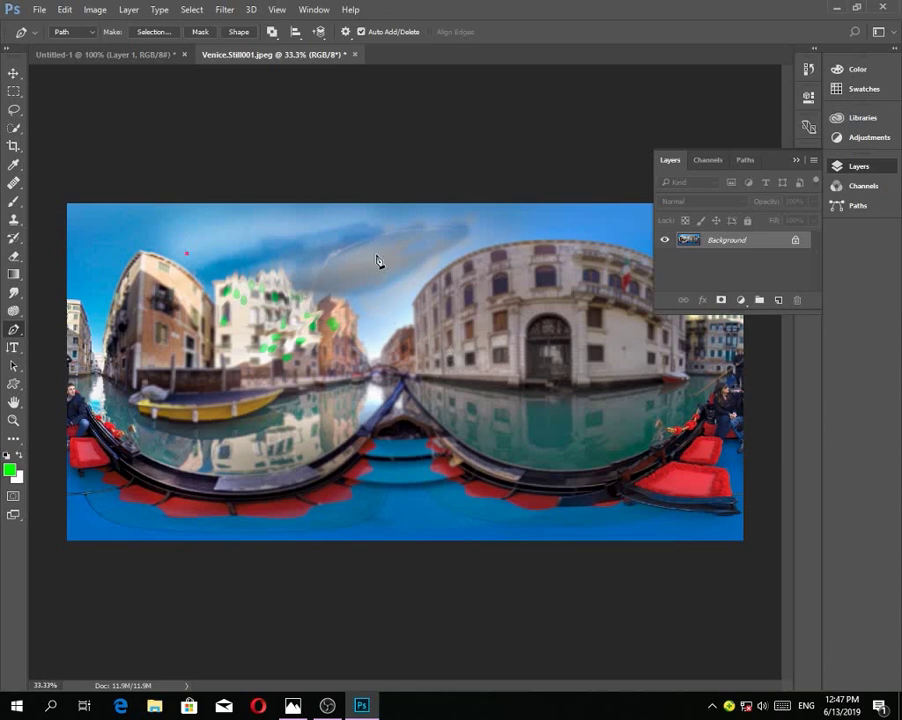
{"action": "left_click_drag", "start_coordinate": [267, 254], "coordinate": [323, 290]}
{"action": "left_click", "coordinate": [264, 252], "text": "alt"}
Add the right and bottom edge anchors and close the path at the starting anchor
{"action": "left_click", "coordinate": [374, 255]}
{"action": "left_click", "coordinate": [475, 254]}
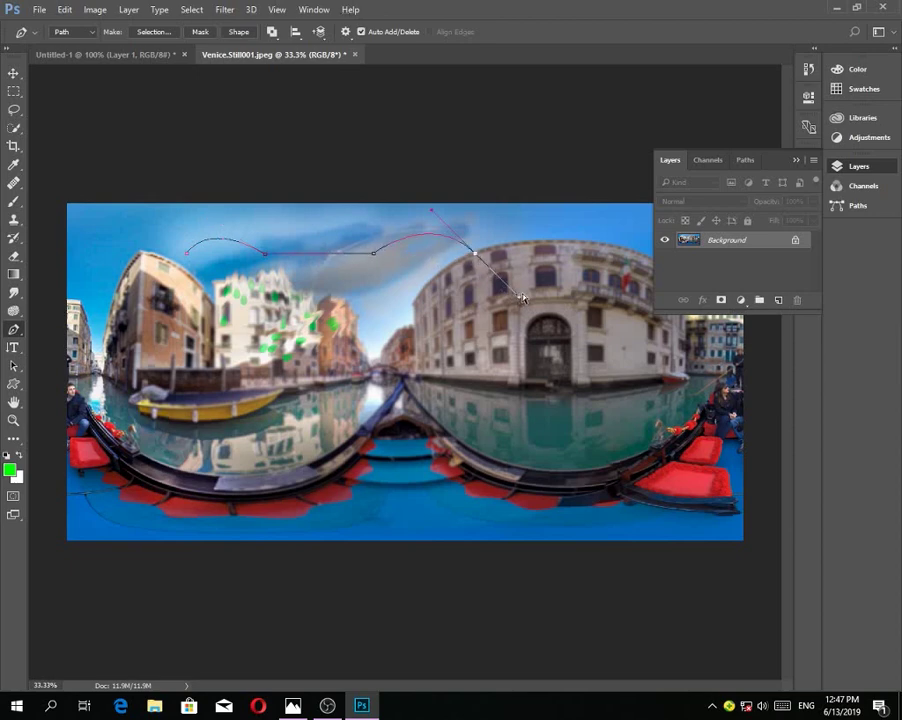
{"action": "key", "text": "ctrl+z"}
{"action": "key", "text": "ctrl+z"}
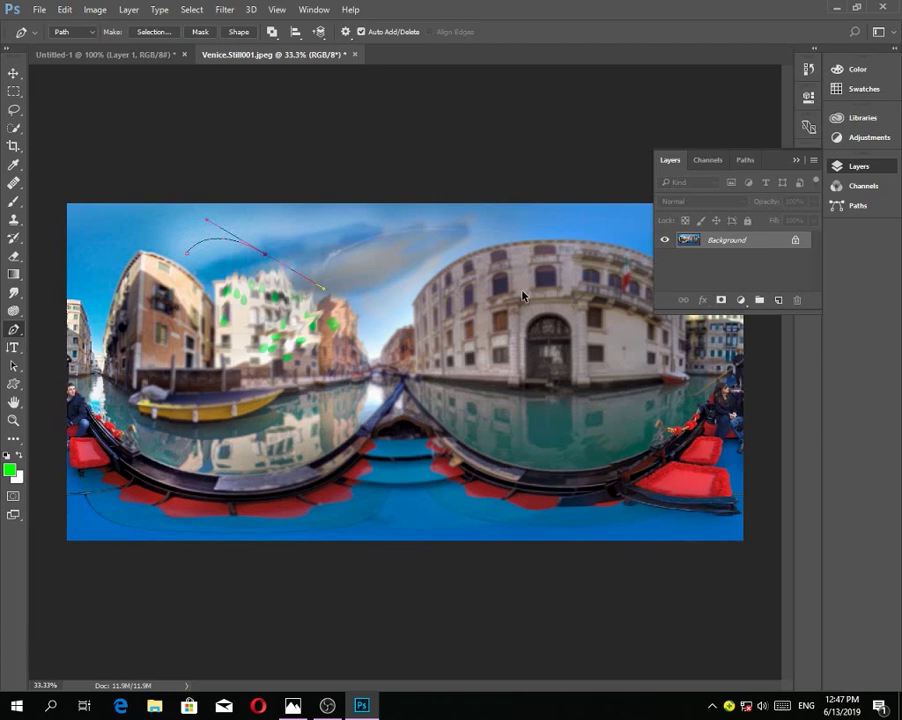
{"action": "left_click", "coordinate": [384, 256]}
{"action": "left_click", "coordinate": [384, 293]}
{"action": "left_click", "coordinate": [309, 293]}
{"action": "left_click", "coordinate": [188, 259]}
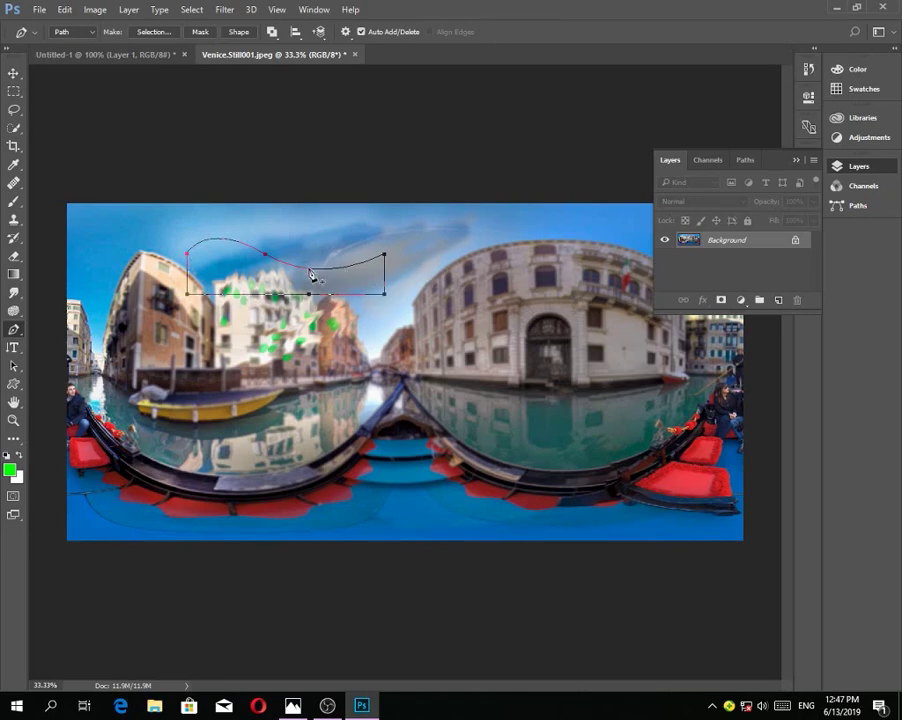
Convert the curved sky path into a selection with Make Selection
{"action": "right_click", "coordinate": [309, 270]}
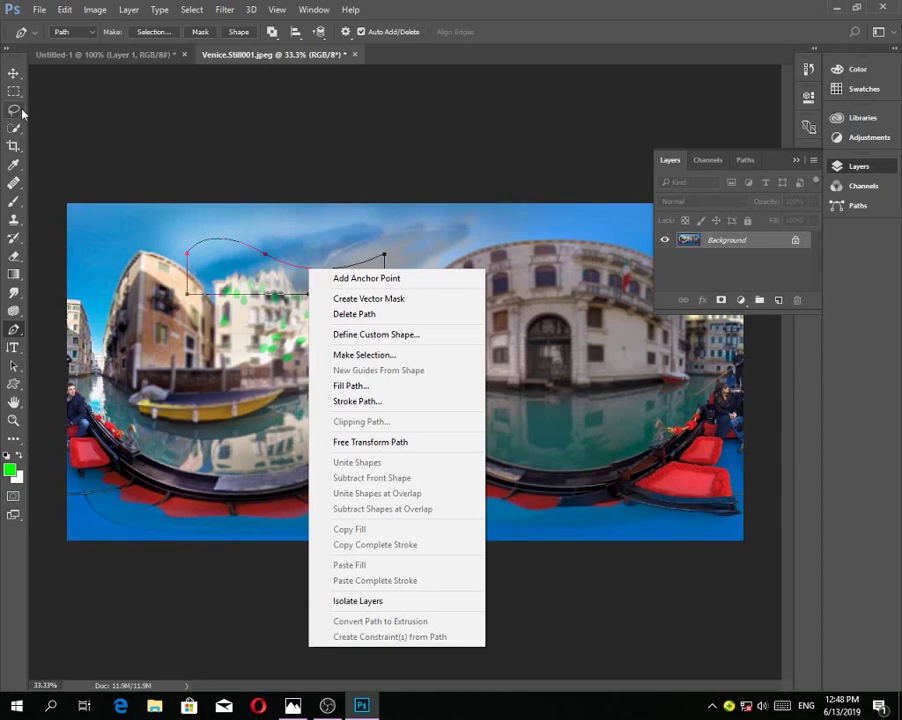
{"action": "left_click", "coordinate": [389, 356]}
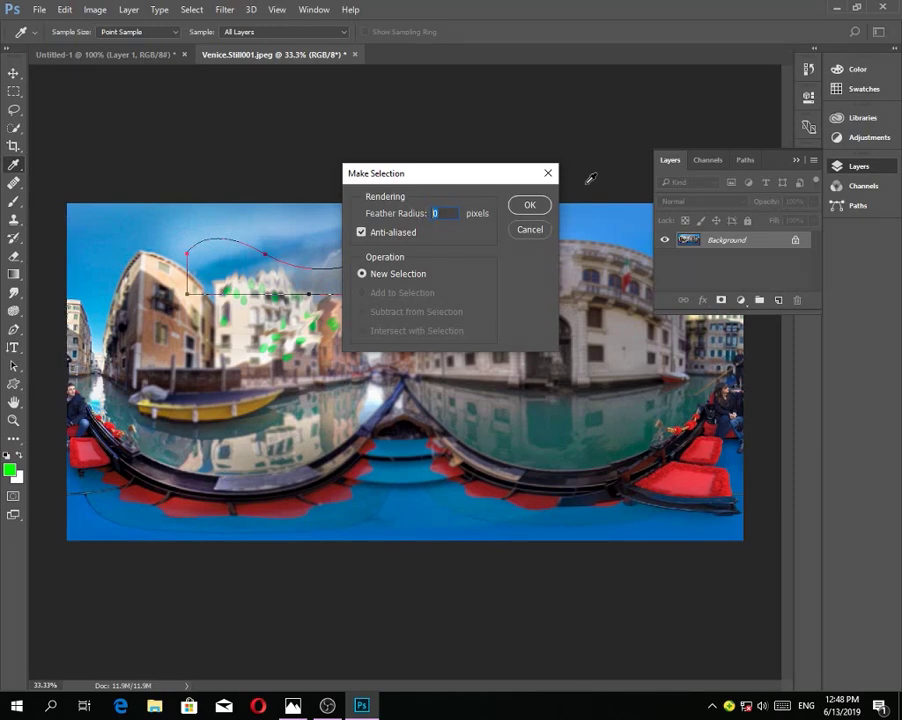
{"action": "left_click", "coordinate": [527, 207]}
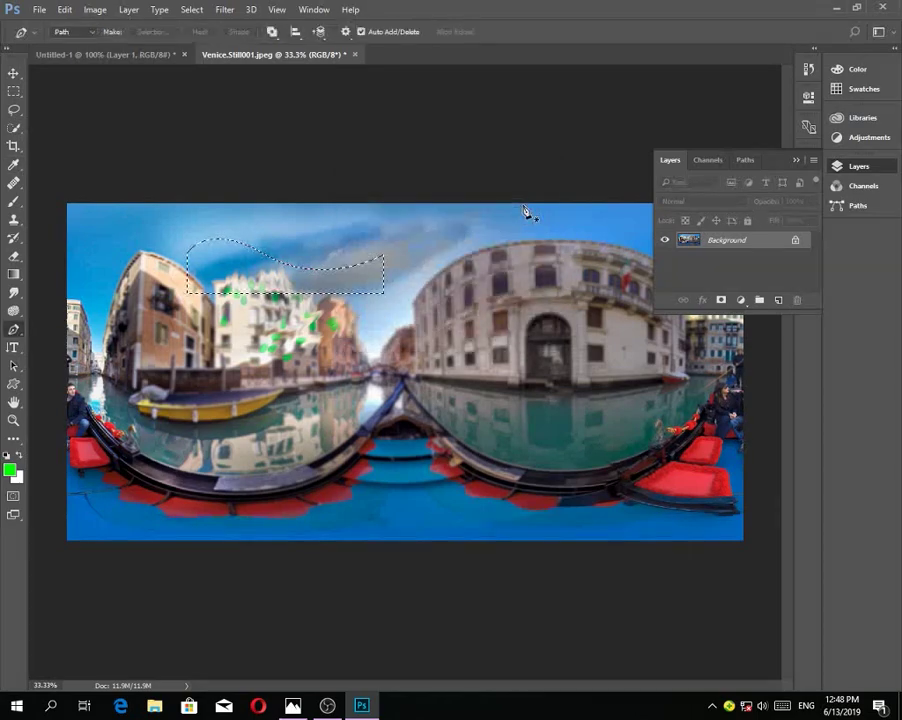
Test-drag the selected sky patch with the Move tool, undo, then visit Untitled-1 and return
{"action": "left_click", "coordinate": [14, 74]}
{"action": "left_click_drag", "start_coordinate": [245, 276], "coordinate": [320, 278]}
{"action": "key", "text": "ctrl+z"}
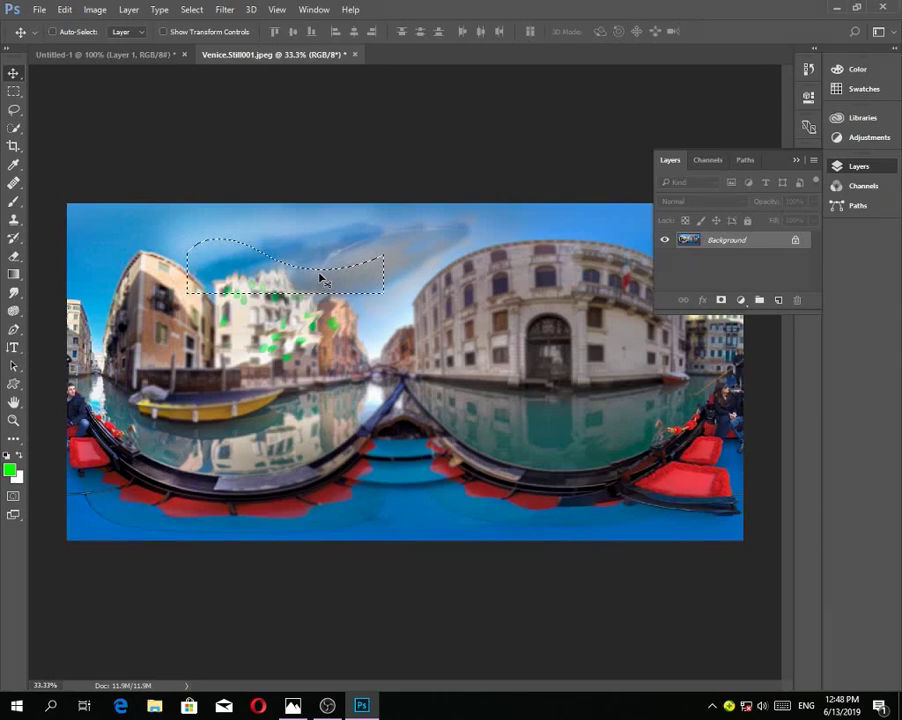
{"action": "key", "text": "ctrl+Tab"}
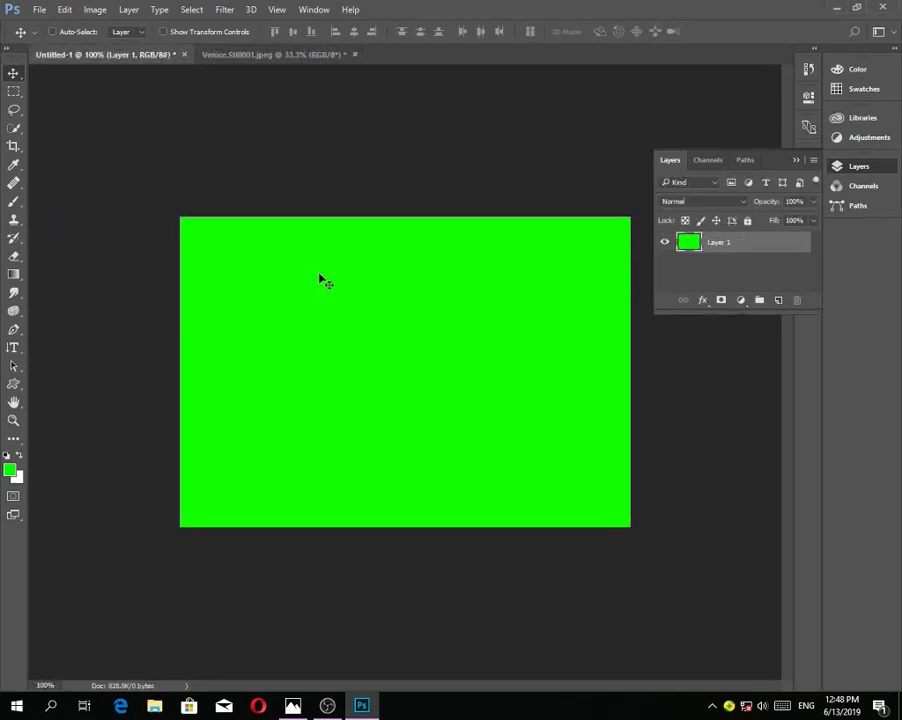
{"action": "left_click", "coordinate": [277, 57]}
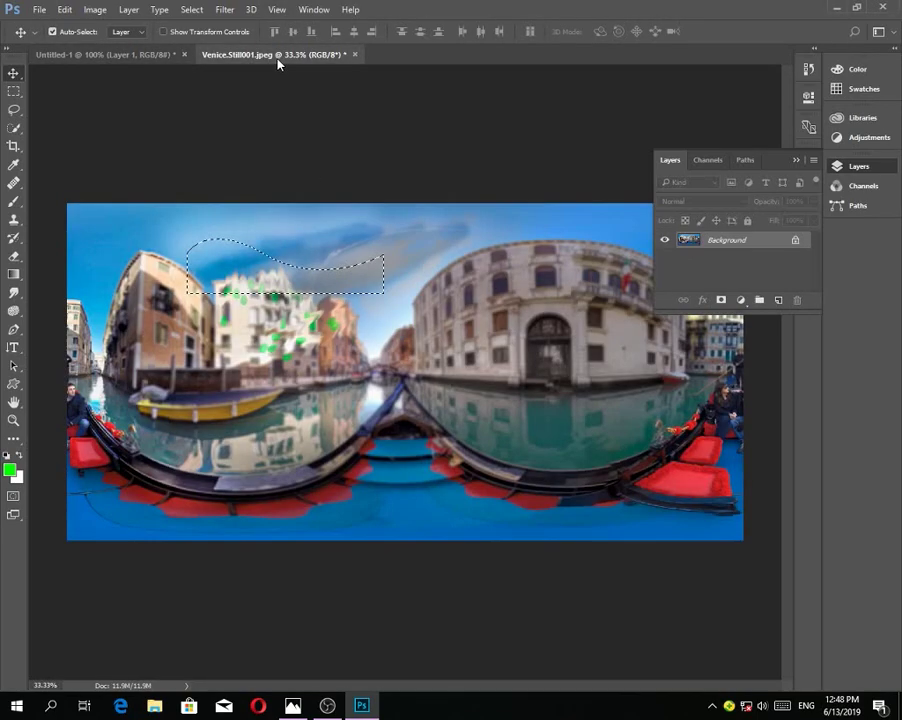
{"action": "left_click", "coordinate": [191, 11]}
{"action": "mouse_move", "coordinate": [268, 193]}
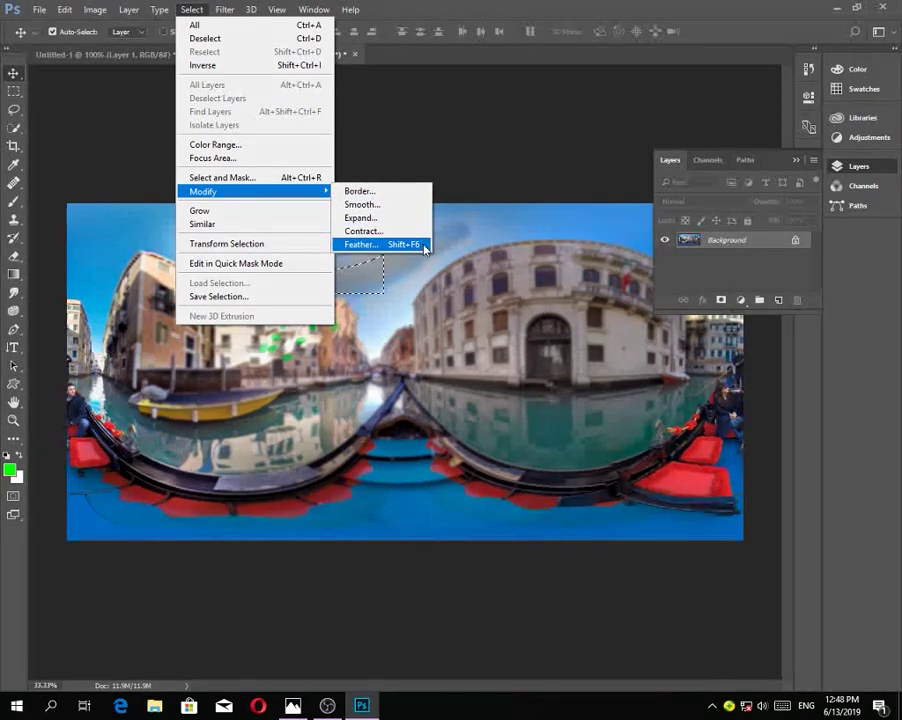
Feather the sky selection with a 2-pixel radius
{"action": "left_click", "coordinate": [412, 243]}
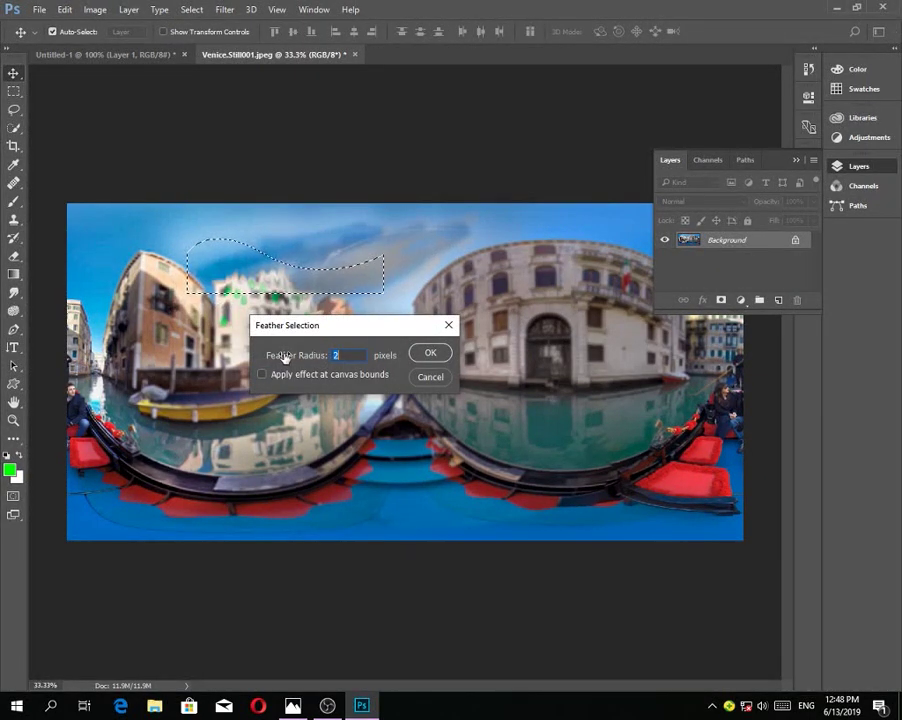
{"action": "mouse_move", "coordinate": [316, 361]}
{"action": "left_mouse_down"}
{"action": "mouse_move", "coordinate": [350, 362]}
{"action": "mouse_move", "coordinate": [324, 350]}
{"action": "left_mouse_up"}
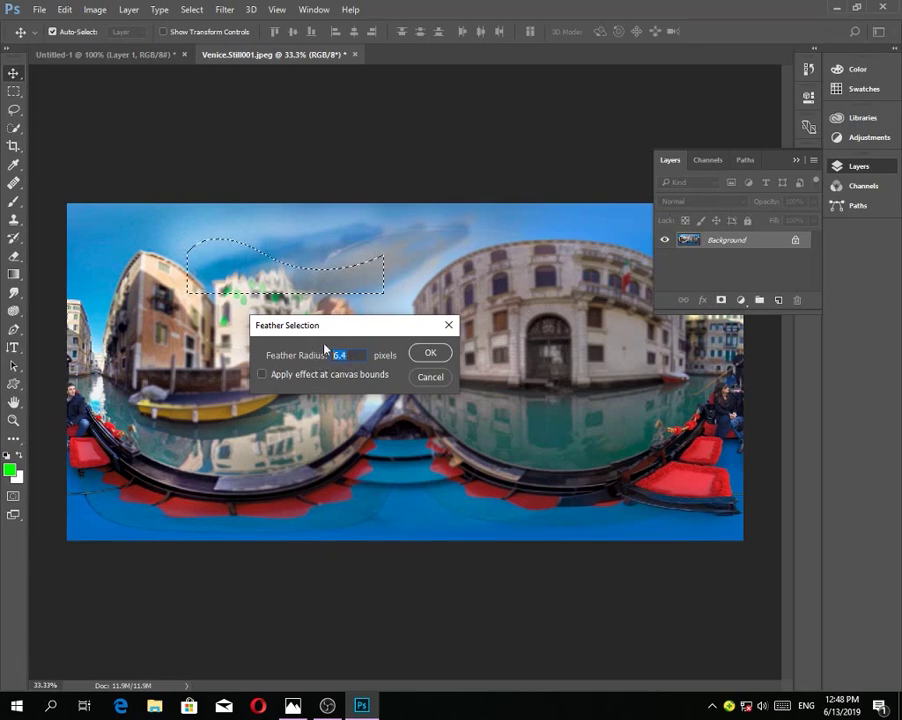
{"action": "type", "text": "2"}
{"action": "left_click", "coordinate": [429, 353]}
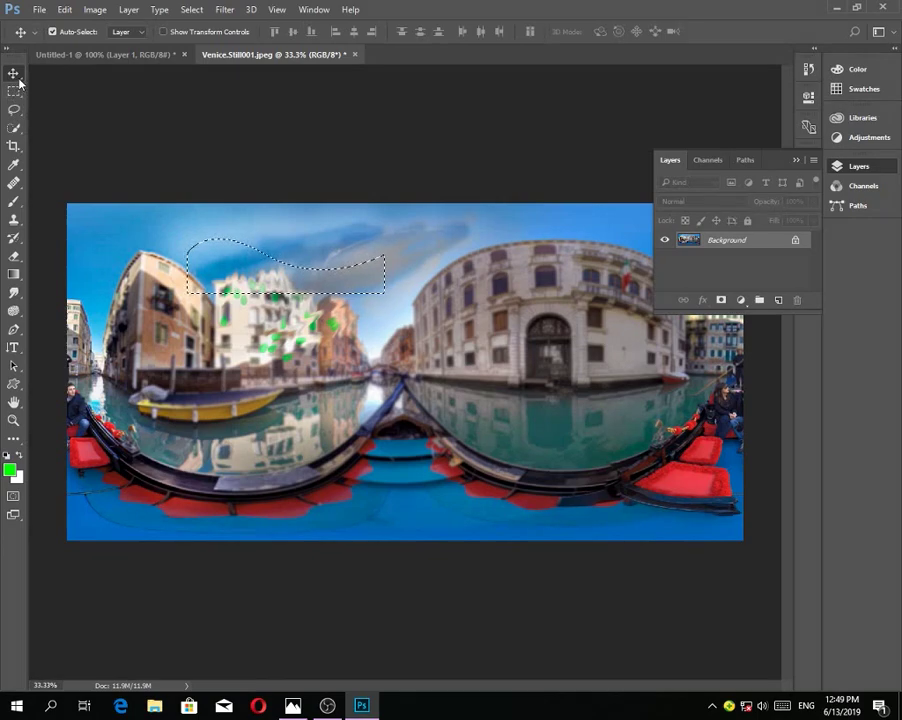
Test-move the feathered sky pixels, undo the move, and deselect with Ctrl+D
{"action": "left_click_drag", "start_coordinate": [330, 288], "coordinate": [515, 355]}
{"action": "key", "text": "ctrl+z"}
{"action": "key", "text": "ctrl+d"}
{"action": "scroll", "coordinate": [186, 268], "scroll_direction": "up", "scroll_amount": 10}
{"action": "scroll", "coordinate": [186, 216], "scroll_direction": "up", "scroll_amount": 8}
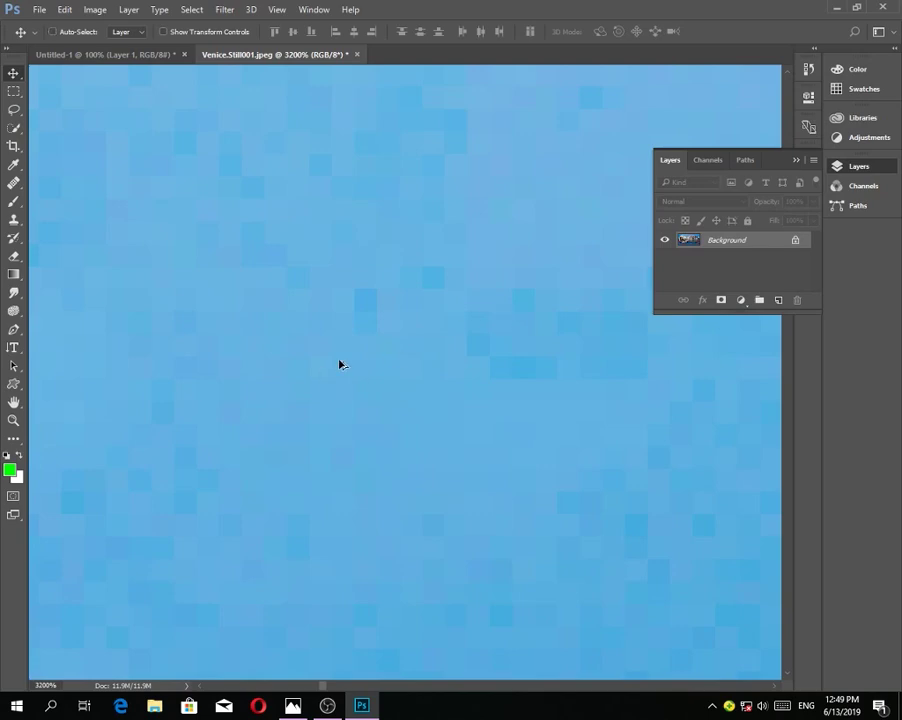
{"action": "scroll", "coordinate": [340, 361], "scroll_direction": "down", "scroll_amount": 6}
{"action": "scroll", "coordinate": [340, 361], "scroll_direction": "down", "scroll_amount": 10}
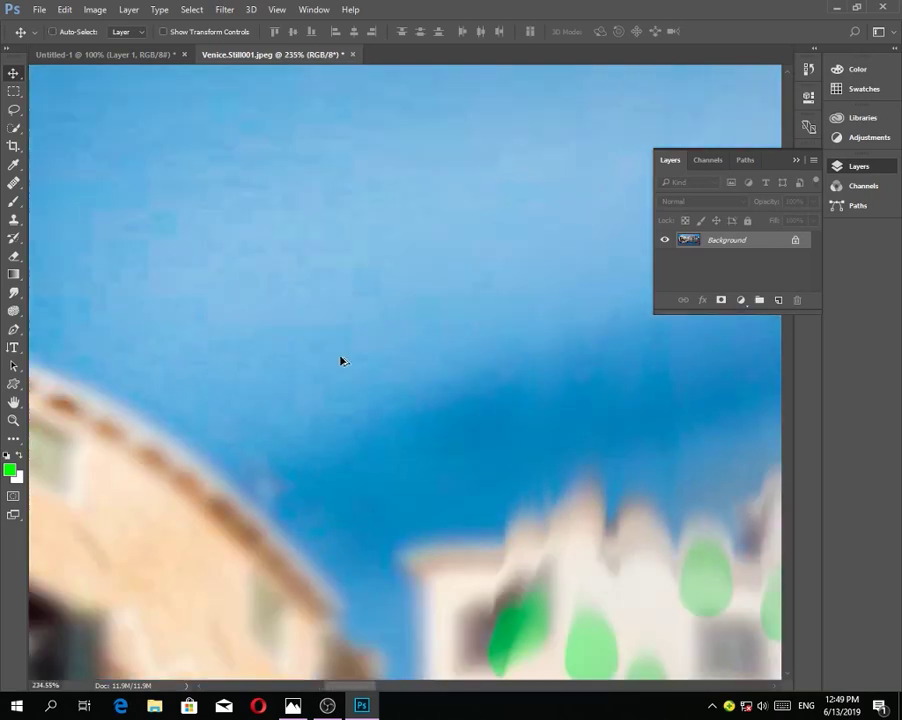
{"action": "scroll", "coordinate": [341, 362], "scroll_direction": "up", "scroll_amount": 2}
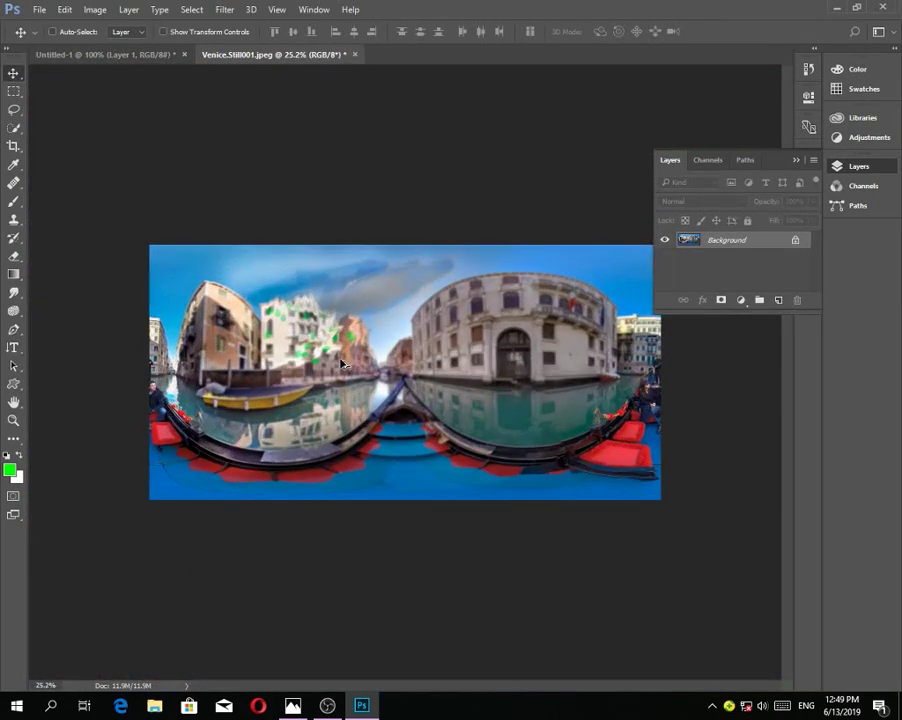
{"action": "left_click", "coordinate": [147, 55]}
{"action": "scroll", "coordinate": [421, 322], "scroll_direction": "up", "scroll_amount": 3}
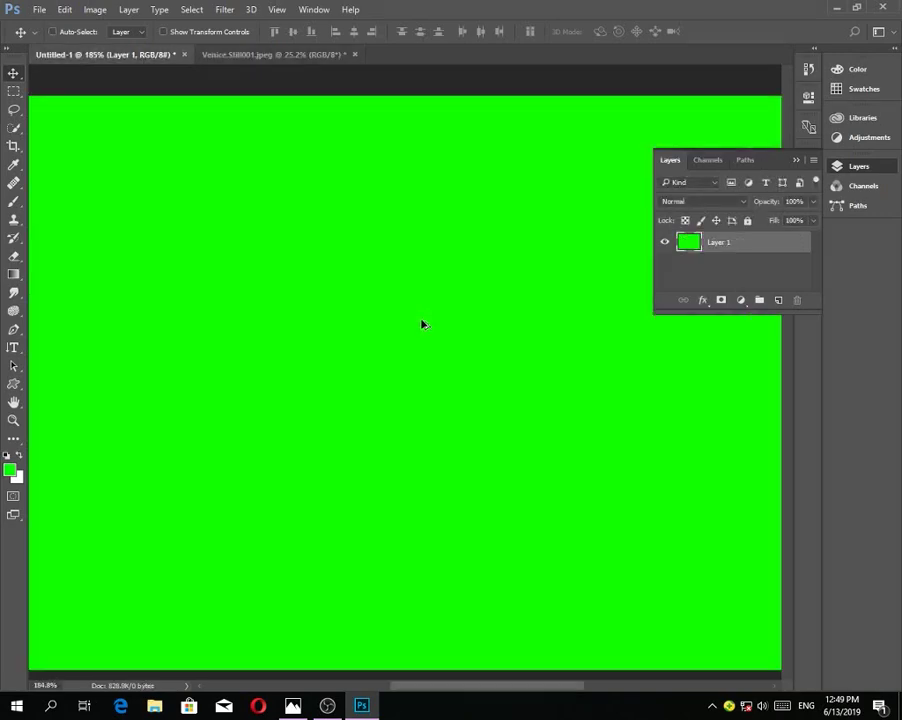
{"action": "scroll", "coordinate": [417, 326], "scroll_direction": "down", "scroll_amount": 2}
{"action": "scroll", "coordinate": [417, 328], "scroll_direction": "down", "scroll_amount": 2}
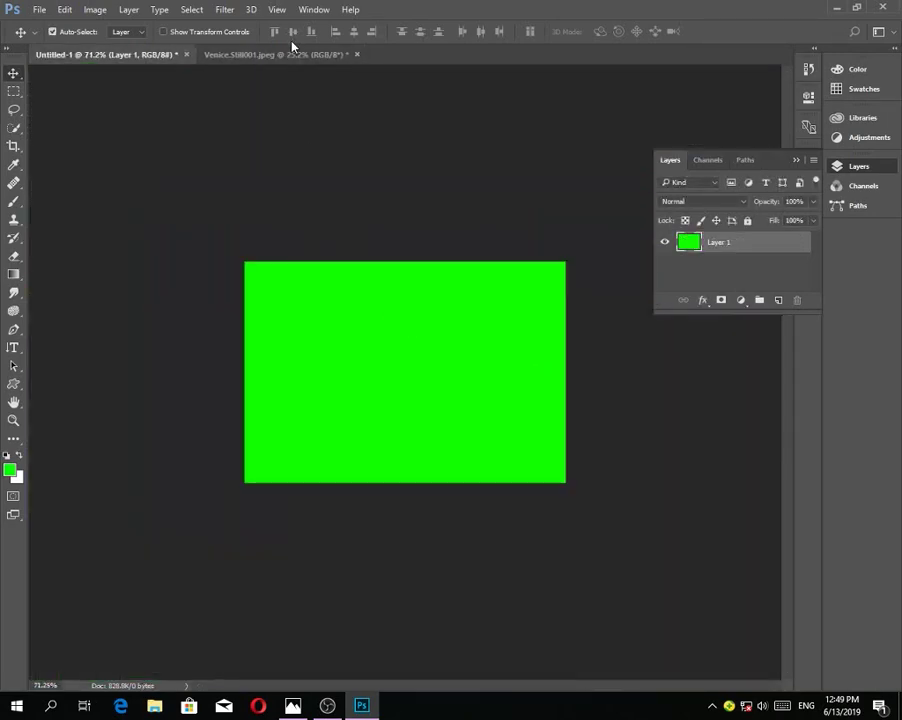
{"action": "left_click", "coordinate": [214, 53]}
{"action": "scroll", "coordinate": [401, 383], "scroll_direction": "up", "scroll_amount": 2}
{"action": "scroll", "coordinate": [401, 383], "scroll_direction": "up", "scroll_amount": 10}
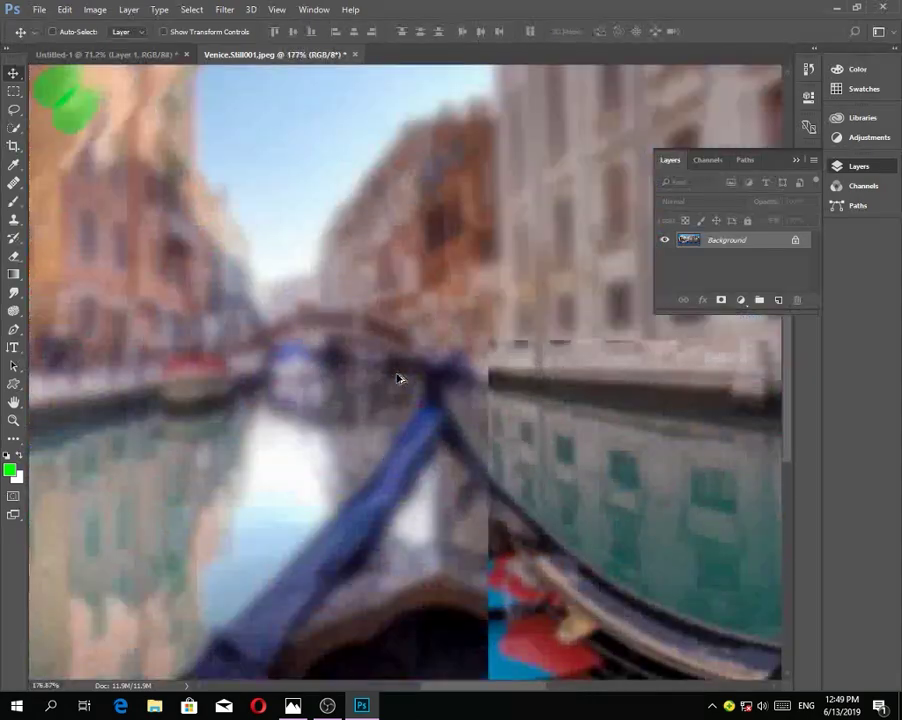
{"action": "scroll", "coordinate": [400, 378], "scroll_direction": "down", "scroll_amount": 1}
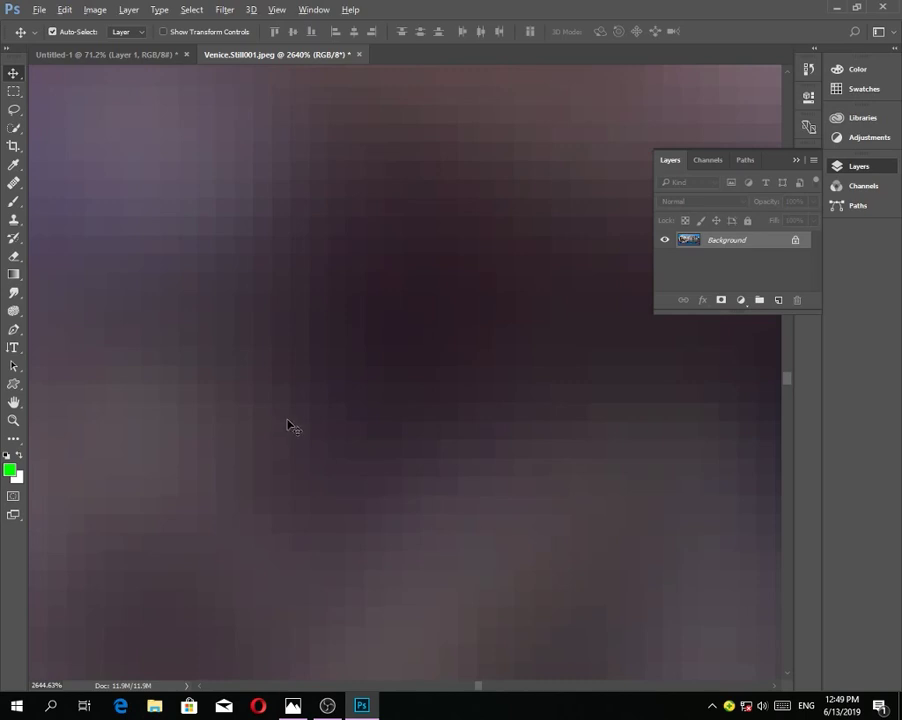
{"action": "scroll", "coordinate": [288, 424], "scroll_direction": "up", "scroll_amount": 1}
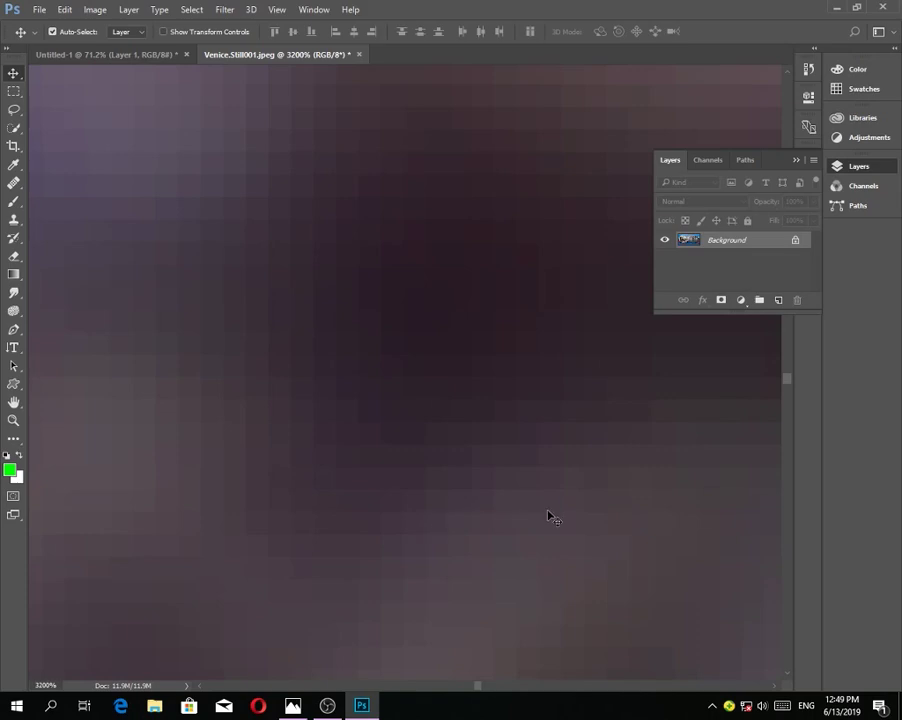
{"action": "scroll", "coordinate": [548, 515], "scroll_direction": "down", "scroll_amount": 15}
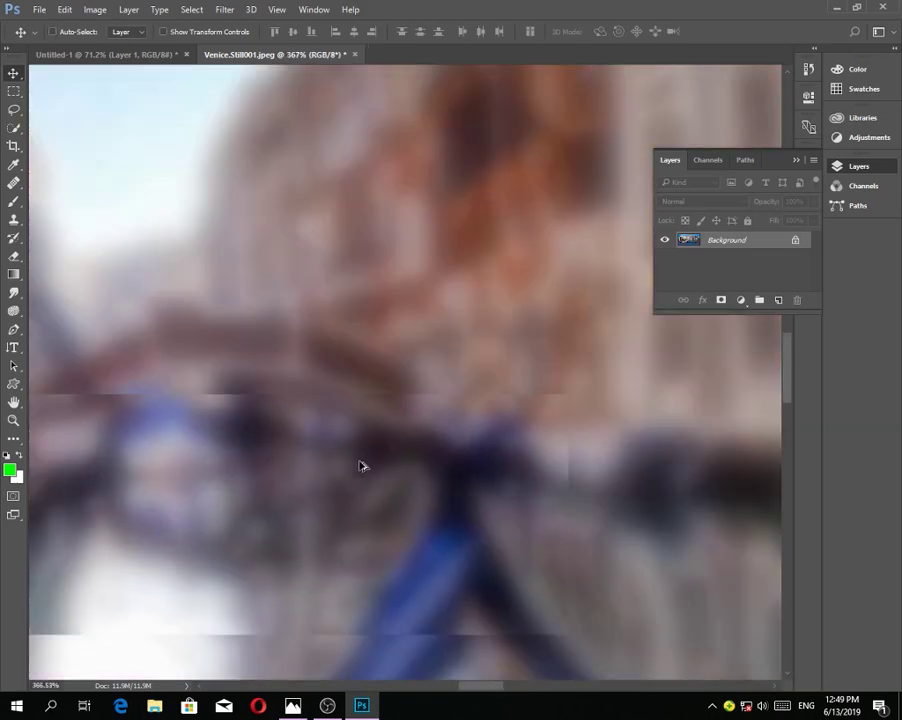
{"action": "scroll", "coordinate": [362, 452], "scroll_direction": "down", "scroll_amount": 4}
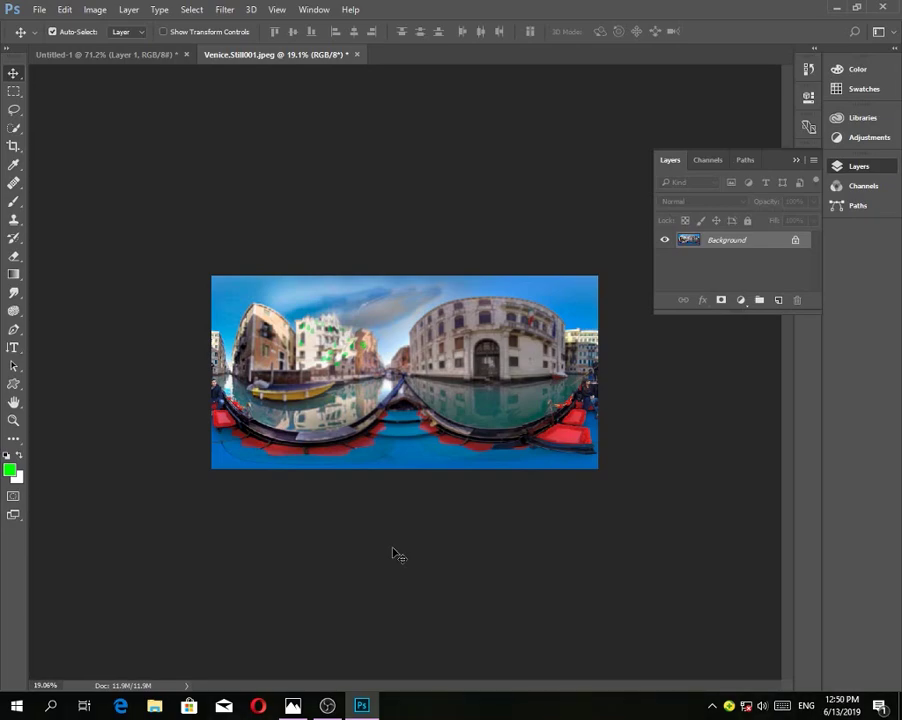
{"action": "scroll", "coordinate": [395, 552], "scroll_direction": "up", "scroll_amount": 5}
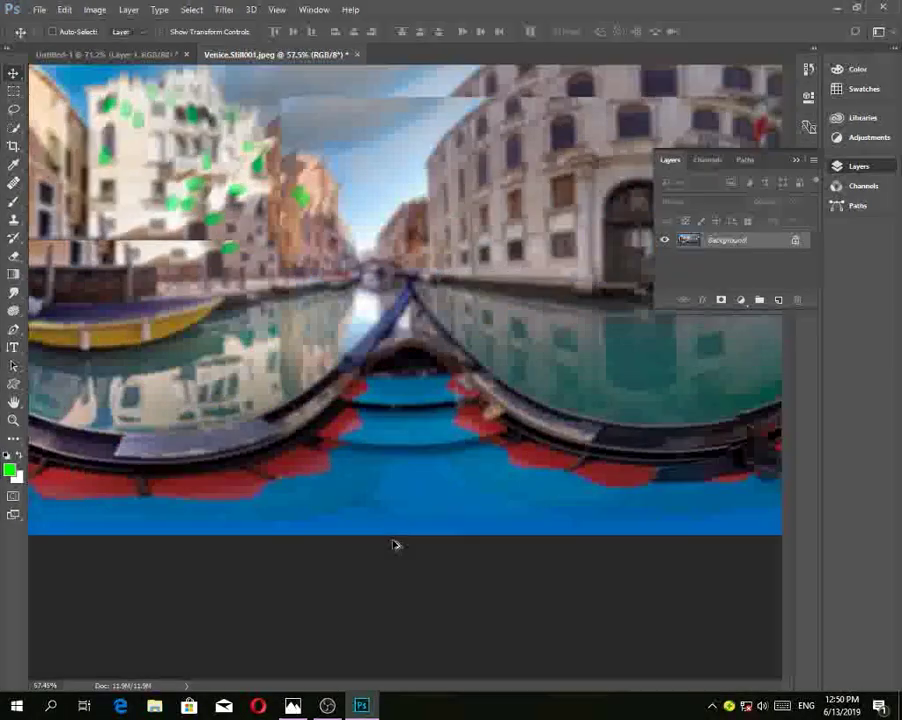
{"action": "scroll", "coordinate": [477, 416], "scroll_direction": "down", "scroll_amount": 4}
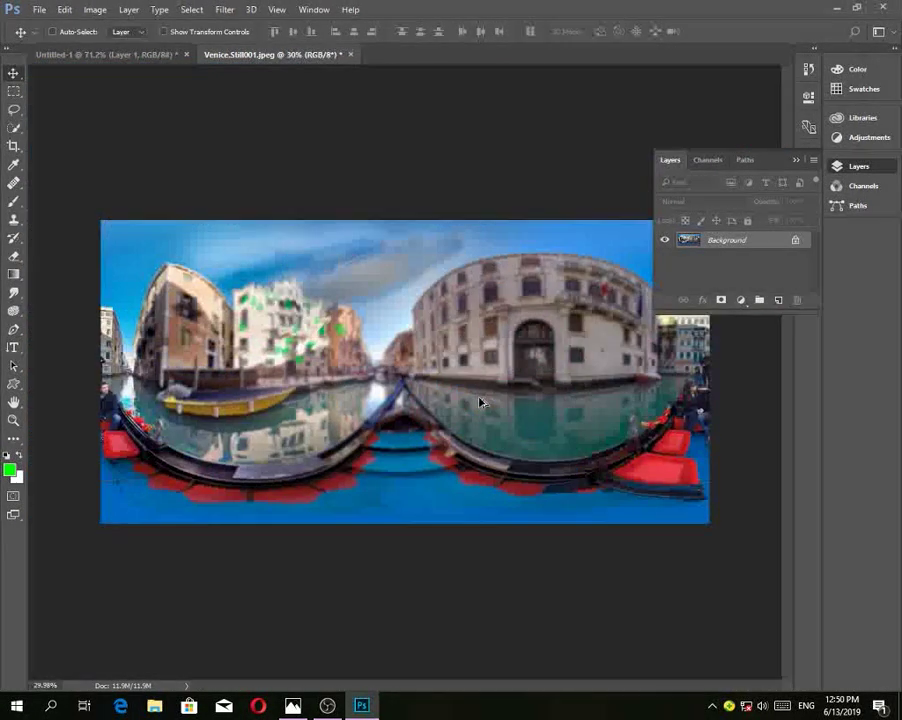
{"action": "scroll", "coordinate": [477, 416], "scroll_direction": "up", "scroll_amount": 3}
{"action": "scroll", "coordinate": [477, 418], "scroll_direction": "down", "scroll_amount": 3}
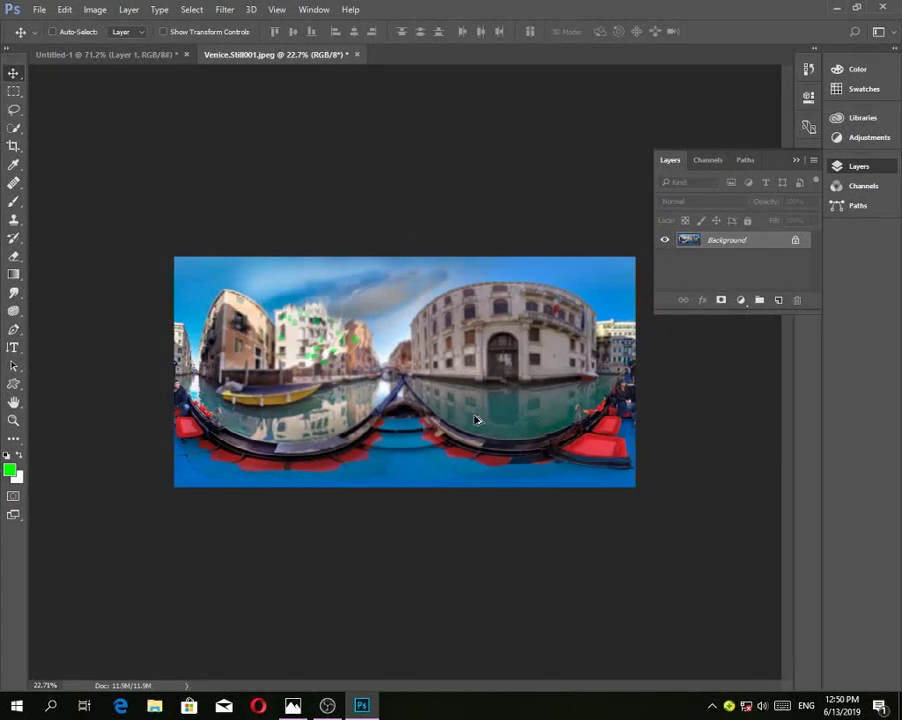
{"action": "scroll", "coordinate": [477, 420], "scroll_direction": "up", "scroll_amount": 3}
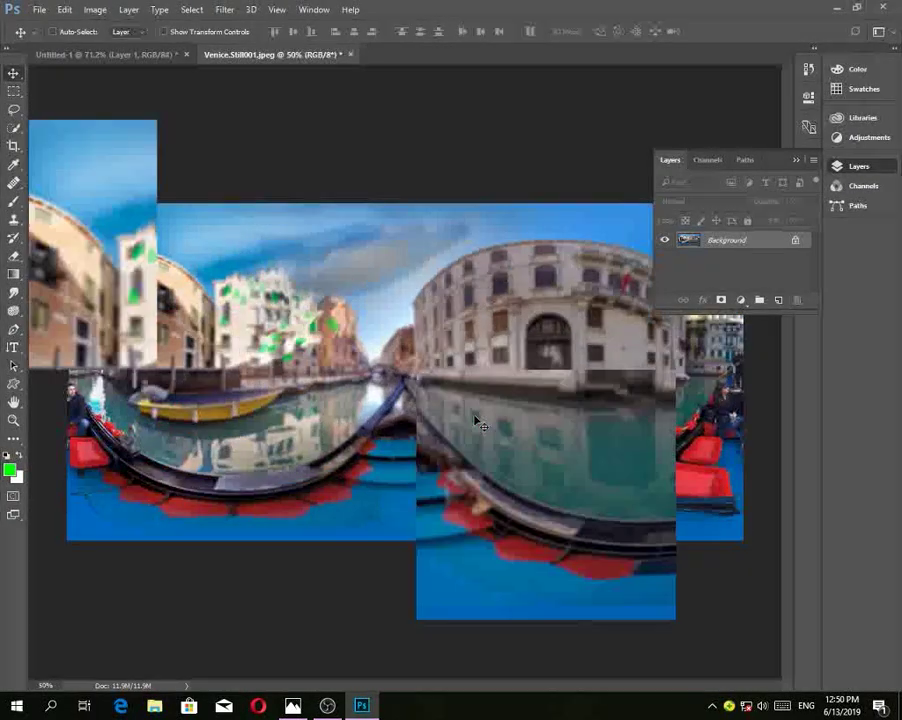
{"action": "scroll", "coordinate": [477, 420], "scroll_direction": "down", "scroll_amount": 5}
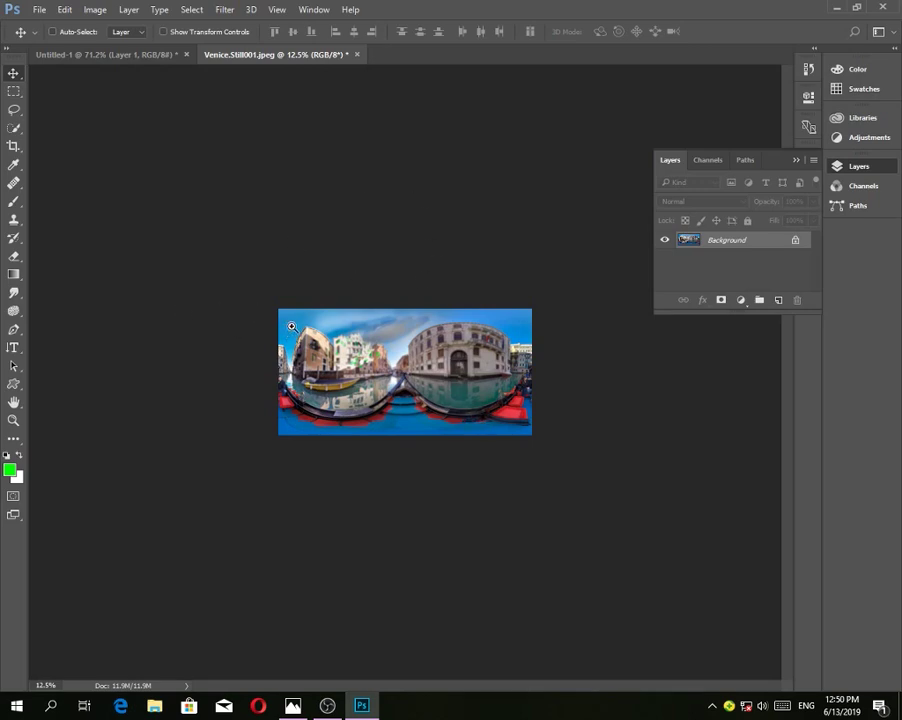
{"action": "left_click_drag", "start_coordinate": [298, 318], "coordinate": [323, 357]}
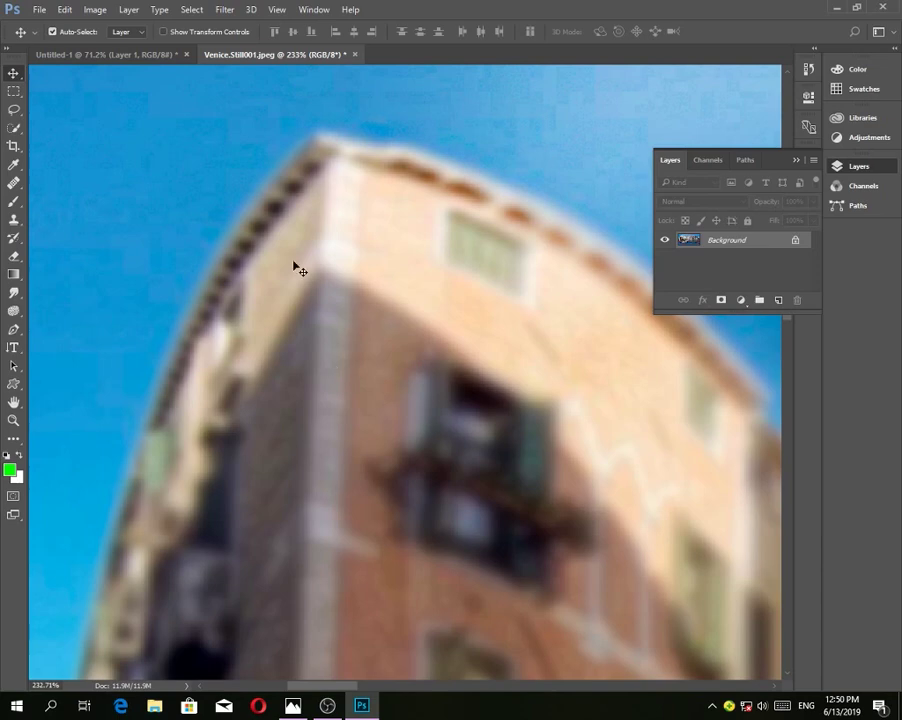
{"action": "scroll", "coordinate": [298, 302], "scroll_direction": "down", "scroll_amount": 6}
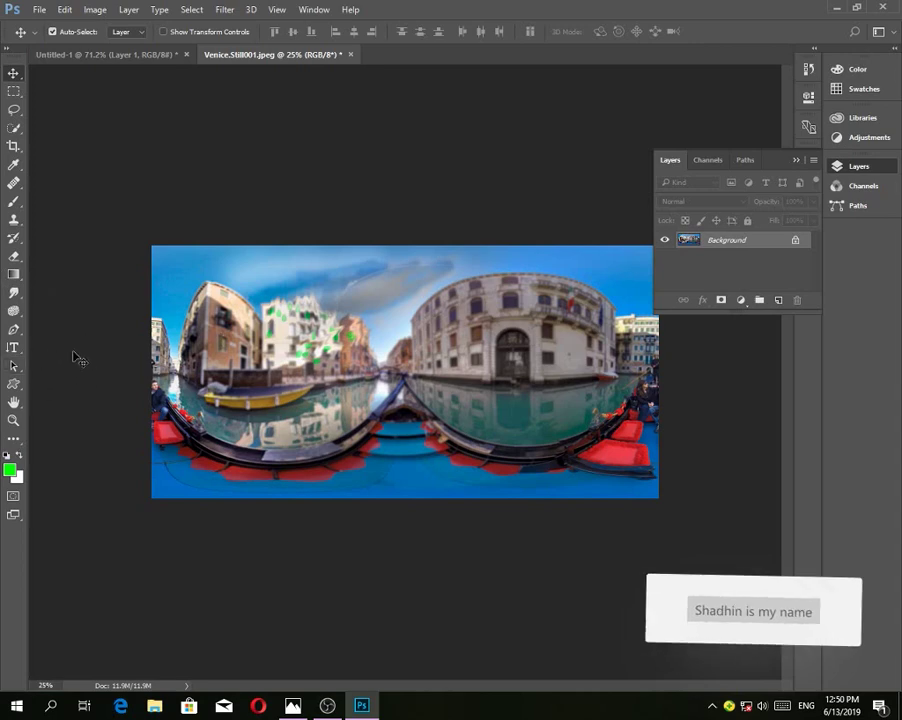
{"action": "left_click", "coordinate": [14, 332]}
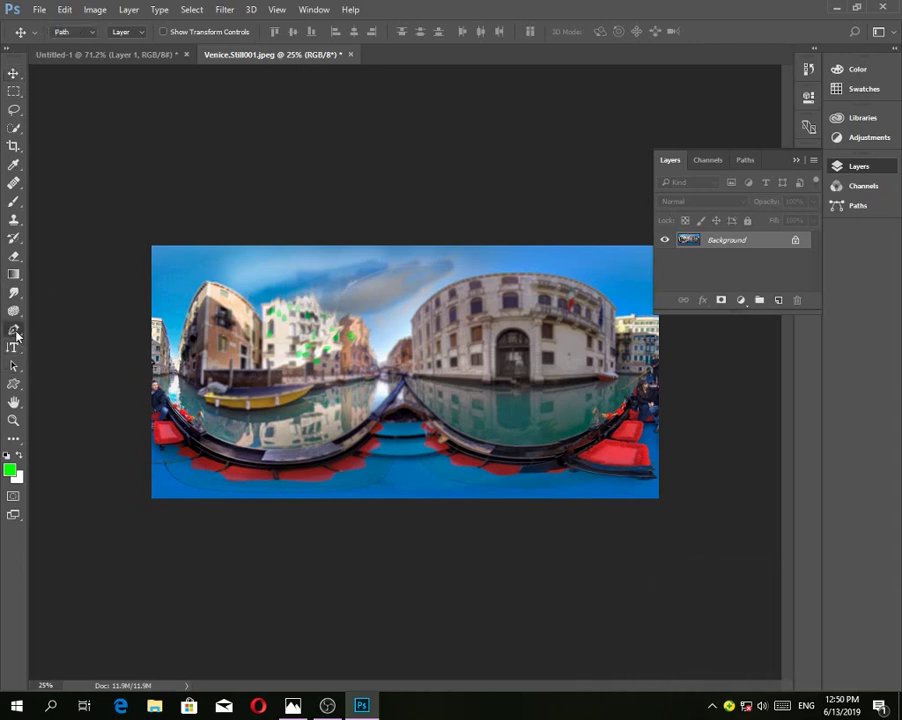
{"action": "left_click", "coordinate": [413, 330]}
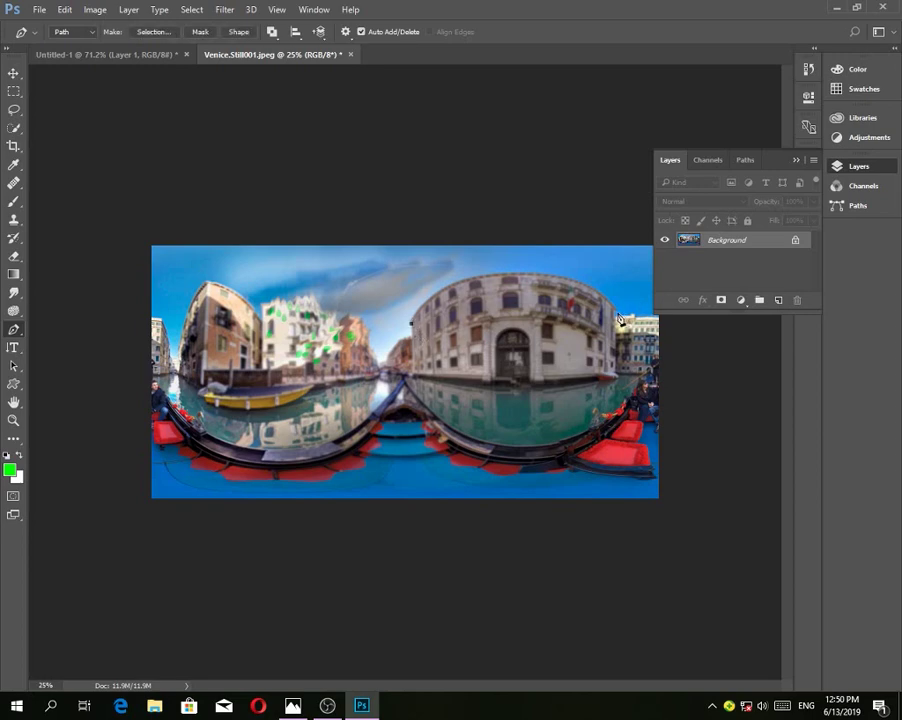
{"action": "left_click_drag", "start_coordinate": [618, 316], "coordinate": [728, 391]}
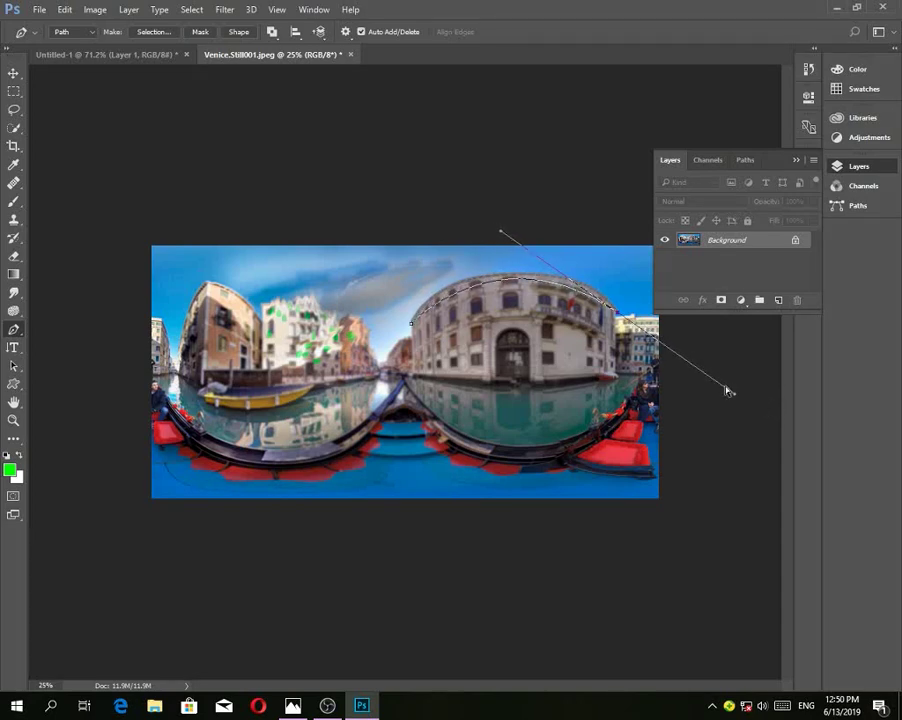
{"action": "key", "text": "Escape"}
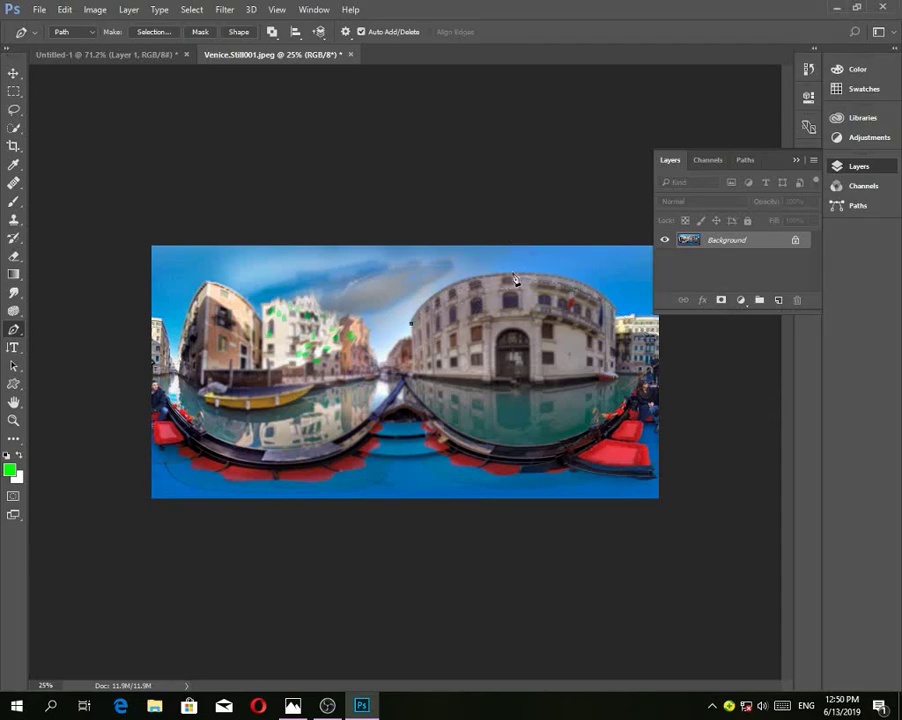
{"action": "left_click_drag", "start_coordinate": [520, 271], "coordinate": [616, 273]}
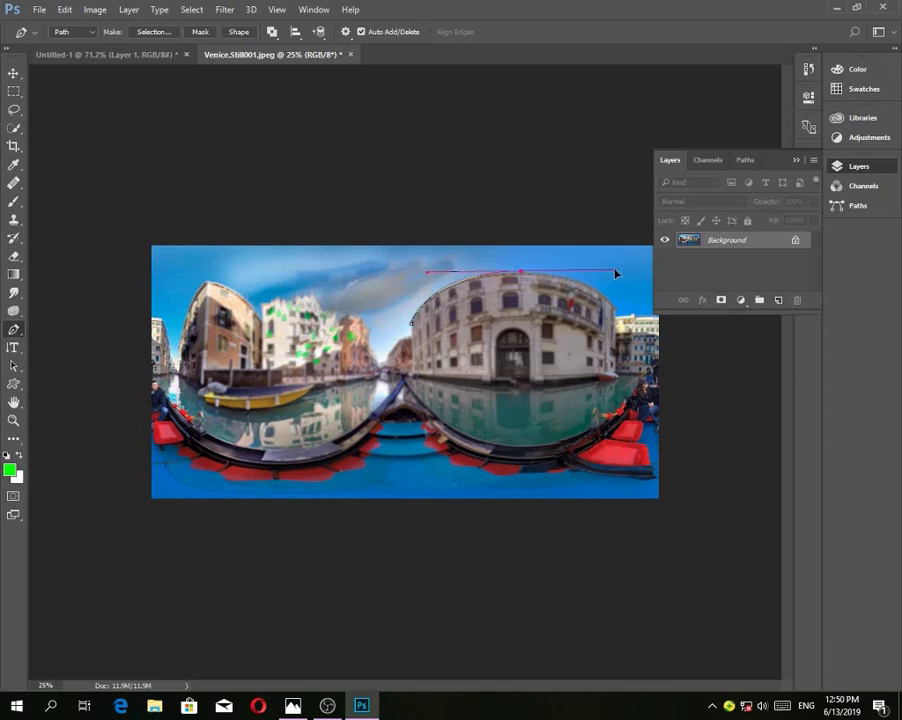
{"action": "left_click", "coordinate": [521, 272], "text": "alt"}
{"action": "left_click_drag", "start_coordinate": [620, 315], "coordinate": [645, 357]}
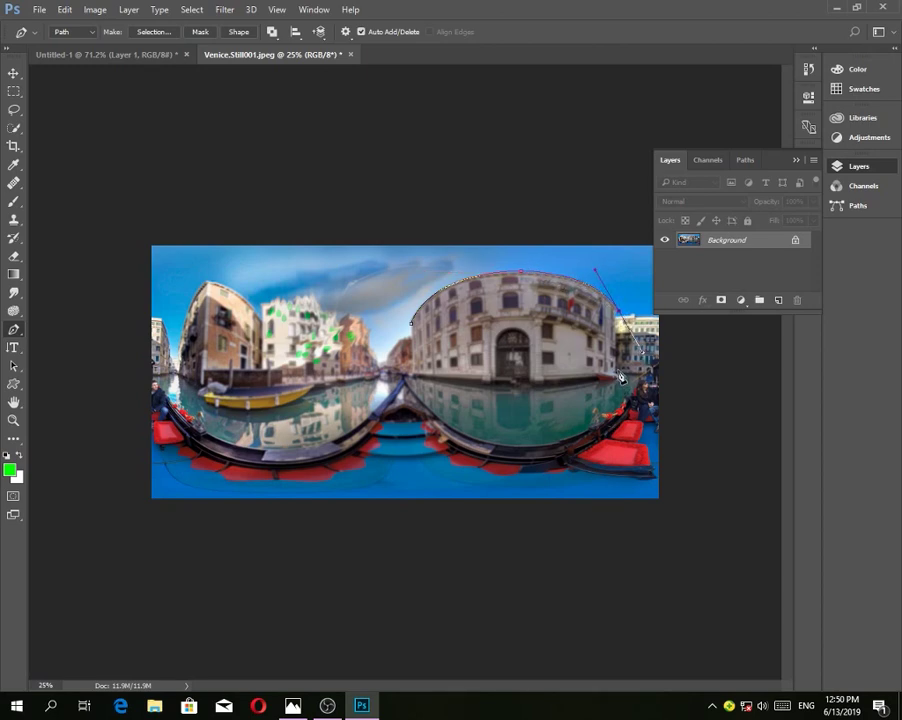
{"action": "left_click", "coordinate": [620, 315], "text": "alt"}
{"action": "left_click_drag", "start_coordinate": [620, 378], "coordinate": [508, 392]}
{"action": "left_click_drag", "start_coordinate": [437, 383], "coordinate": [424, 386]}
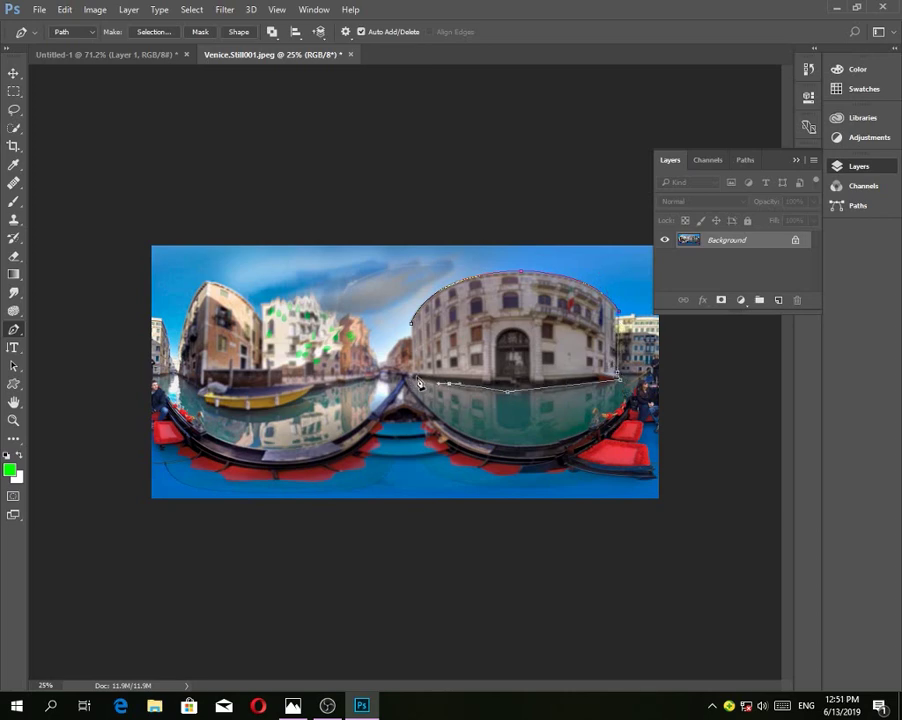
{"action": "left_click", "coordinate": [413, 377]}
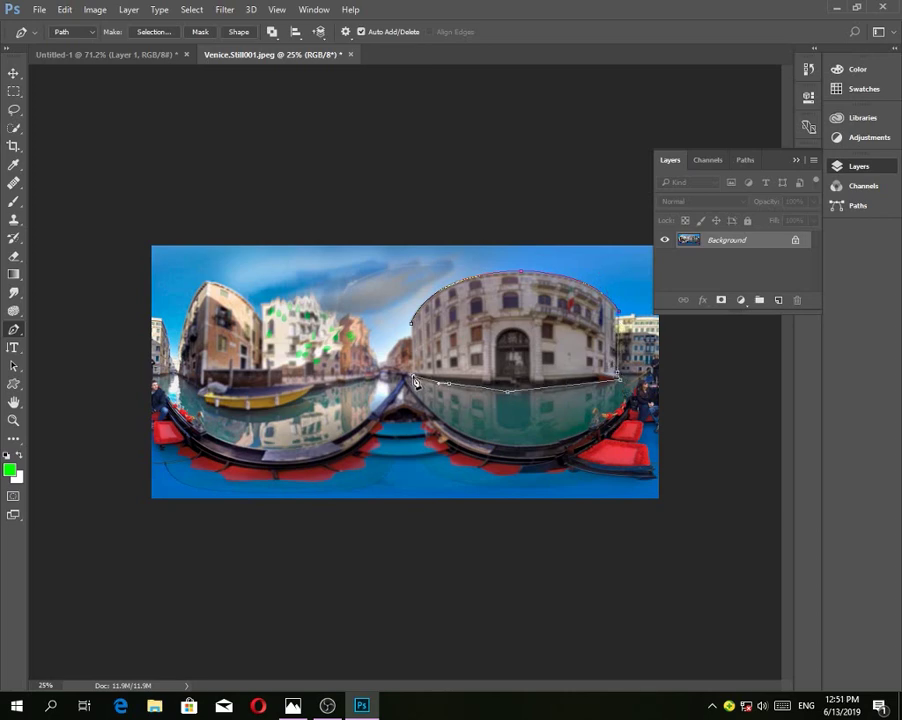
{"action": "left_click", "coordinate": [413, 329]}
{"action": "key", "text": "ctrl+Return"}
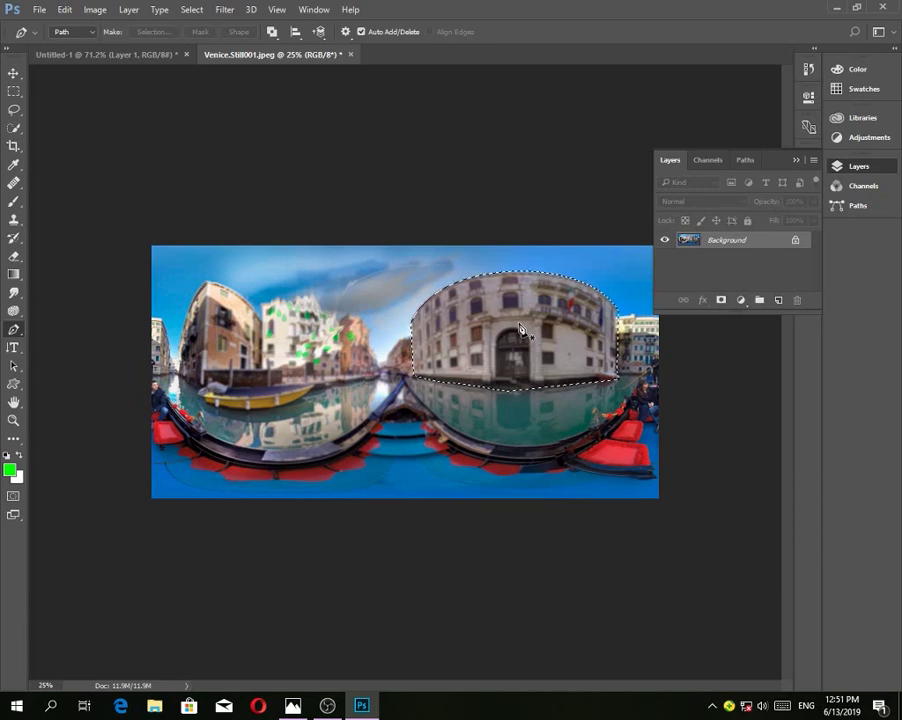
{"action": "key", "text": "v"}
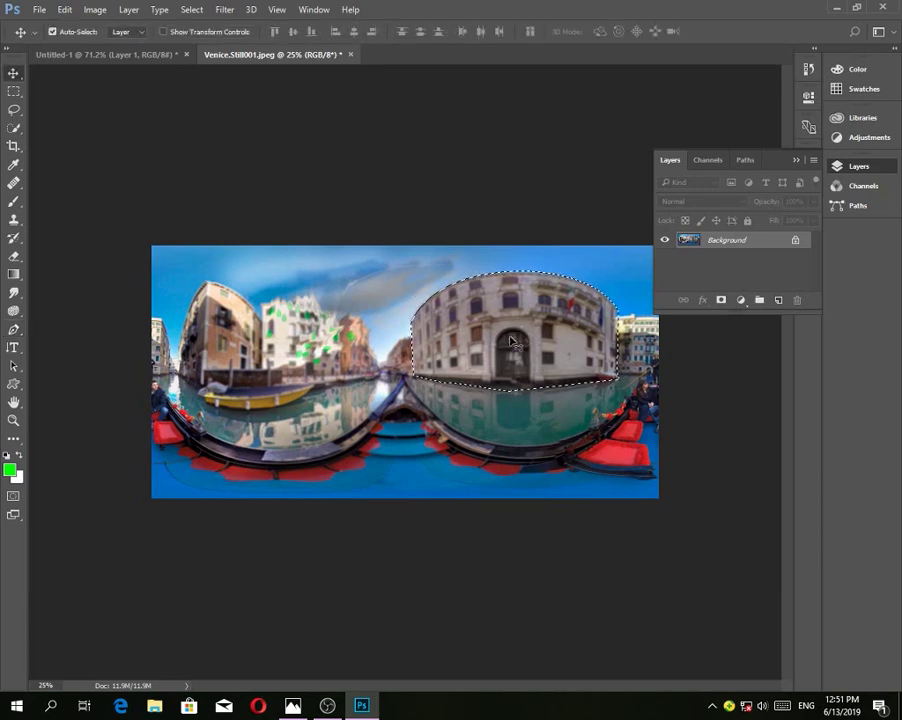
{"action": "left_click_drag", "start_coordinate": [511, 342], "coordinate": [316, 346]}
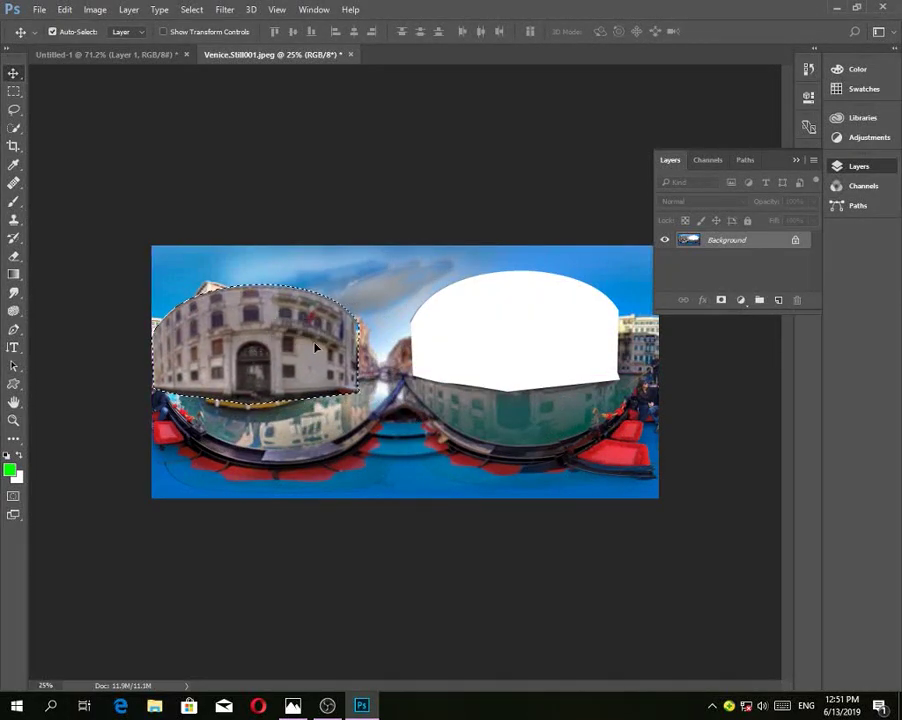
{"action": "key", "text": "ctrl+z"}
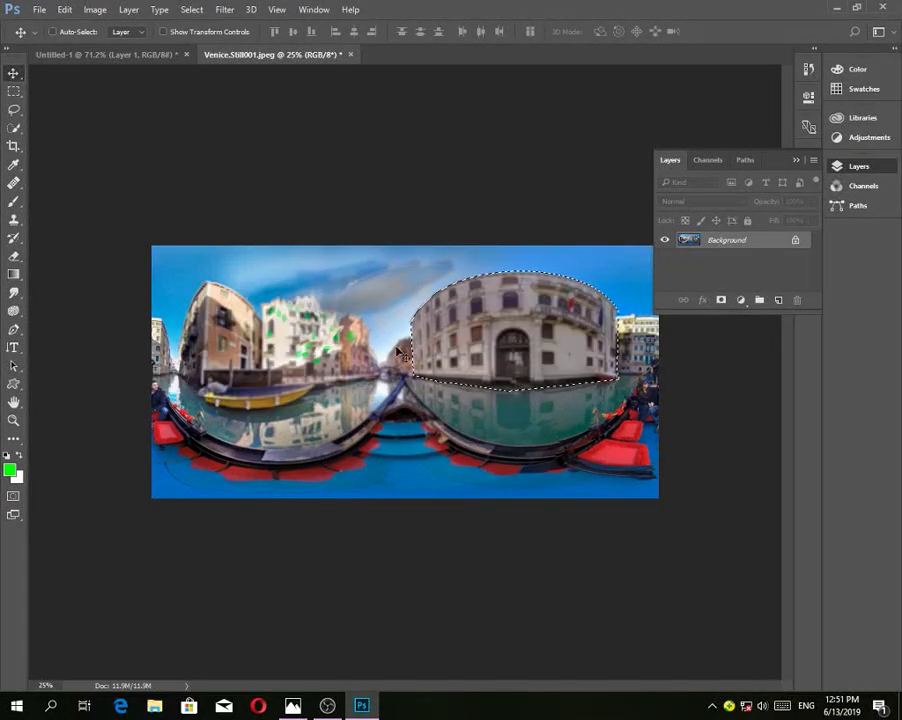
{"action": "key", "text": "ctrl+d"}
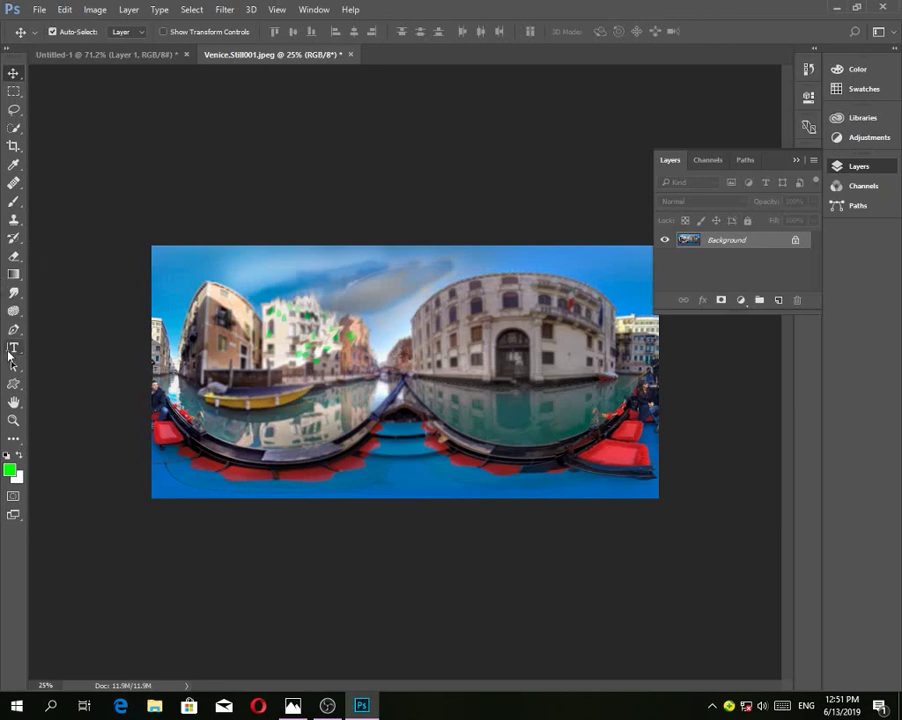
{"action": "mouse_move", "coordinate": [292, 706]}
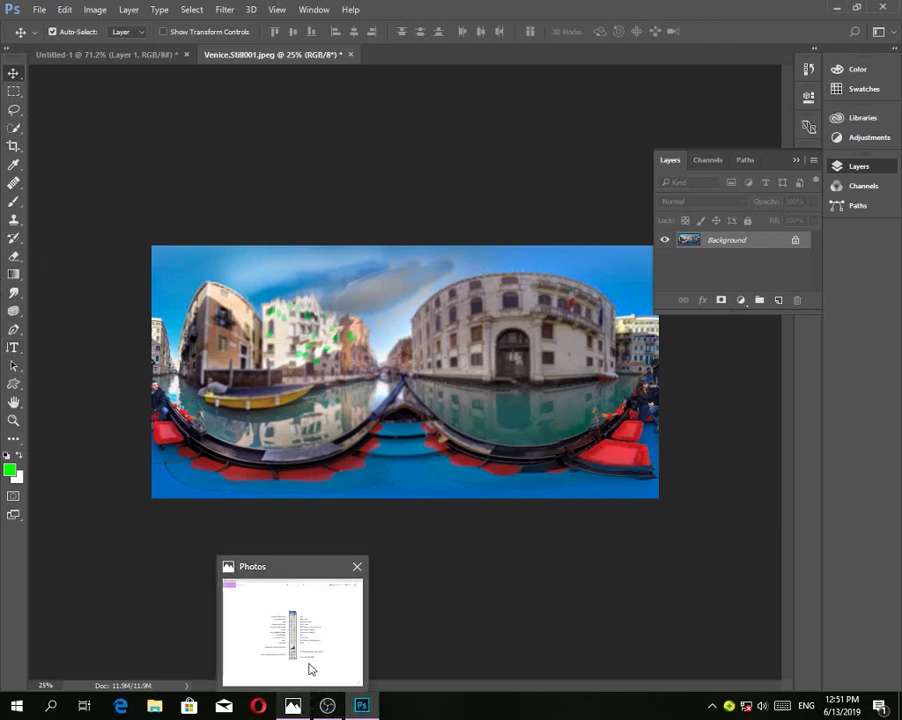
{"action": "left_click", "coordinate": [306, 664]}
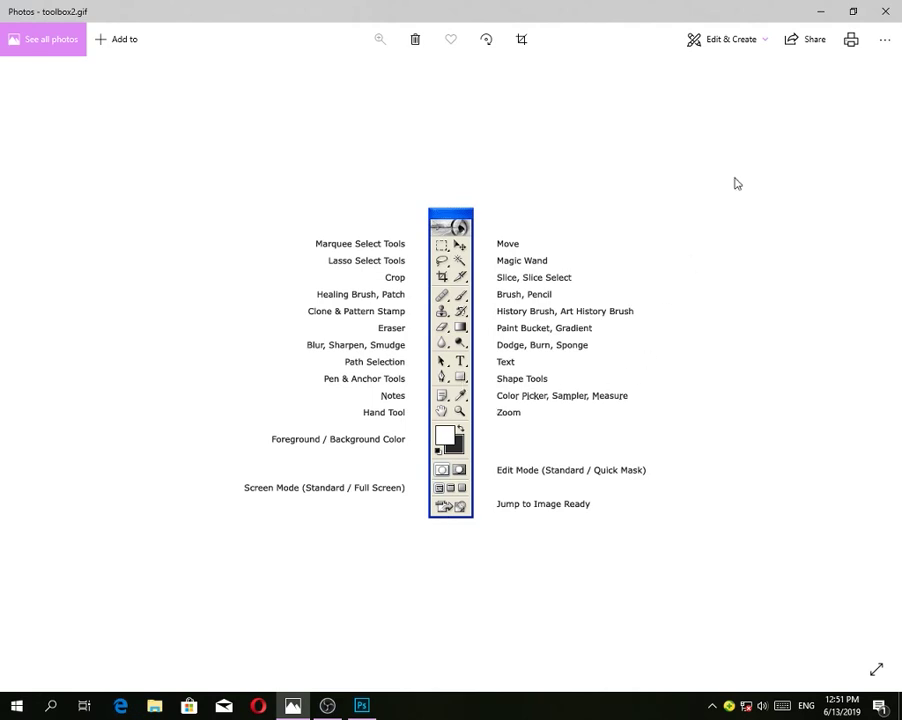
{"action": "left_click", "coordinate": [820, 14]}
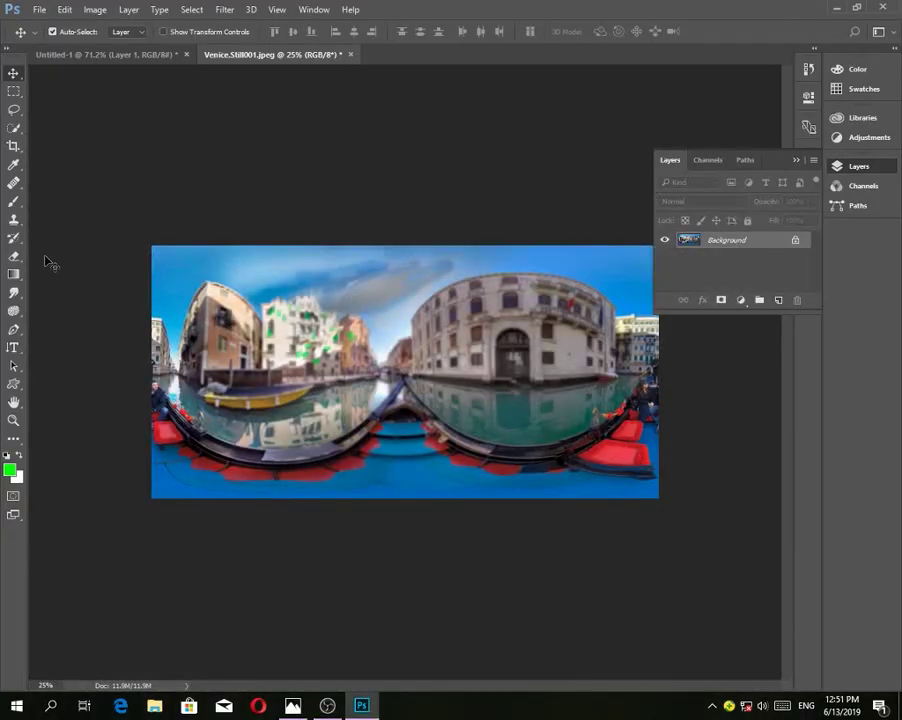
Choose the Rectangle Tool and drag a green rectangle over the panorama's centre
{"action": "left_click", "coordinate": [13, 385]}
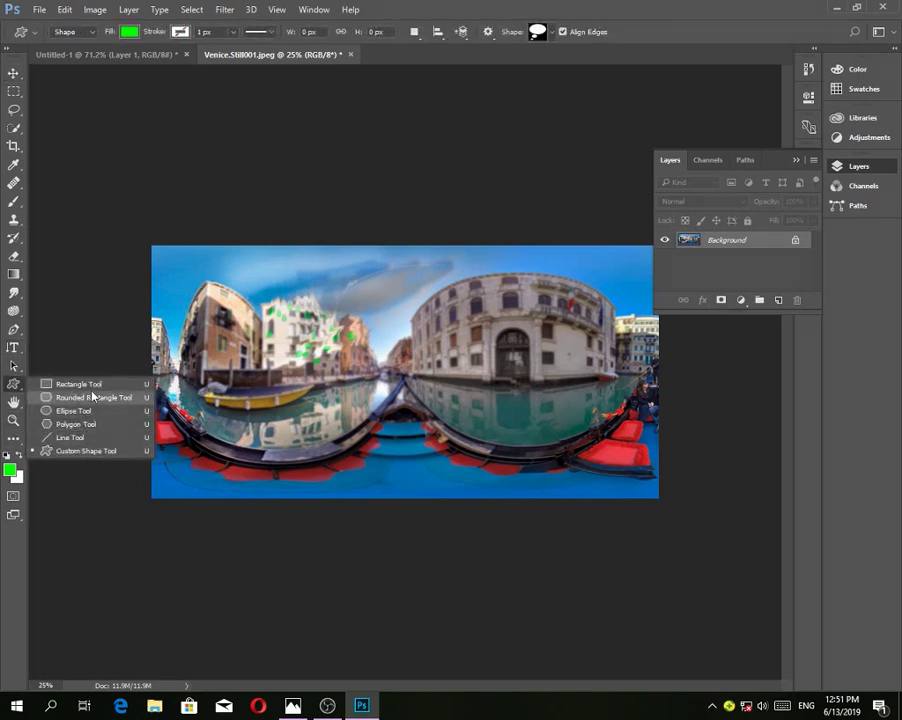
{"action": "left_click", "coordinate": [95, 391]}
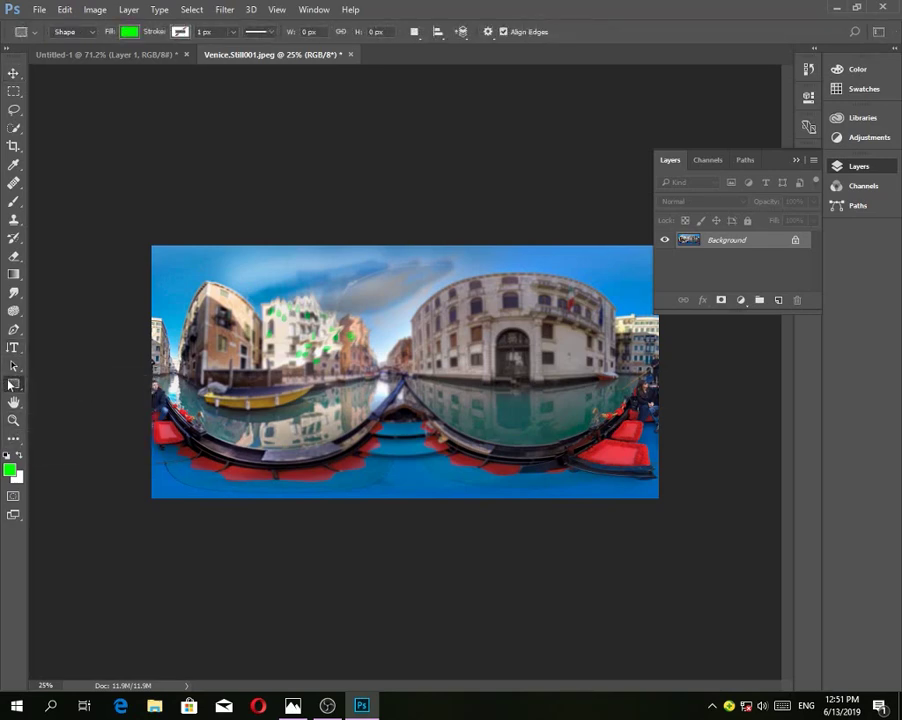
{"action": "left_click", "coordinate": [13, 385]}
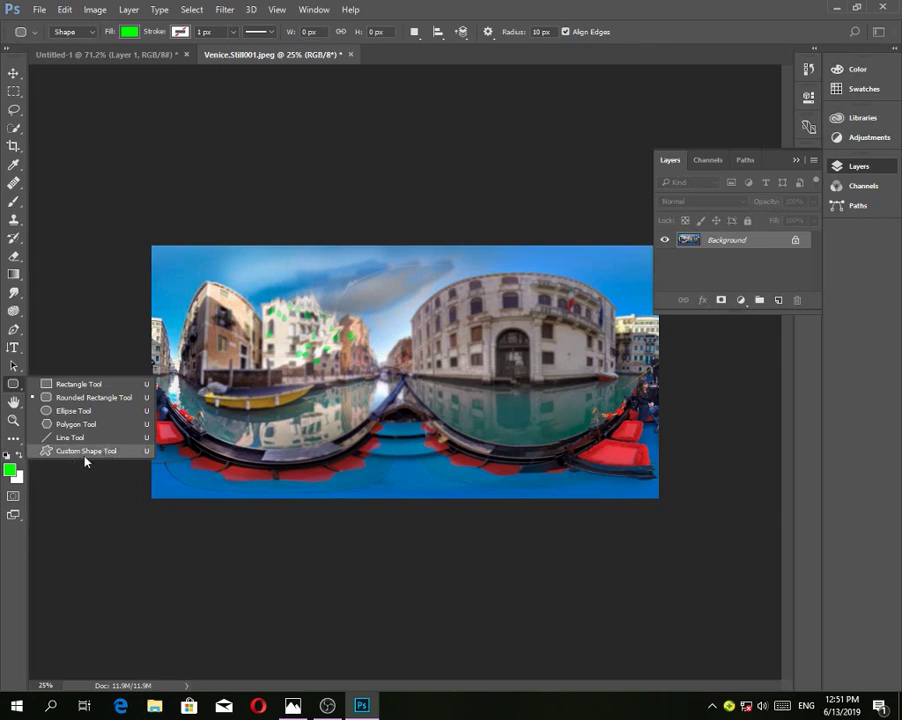
{"action": "left_click", "coordinate": [86, 384]}
{"action": "left_click_drag", "start_coordinate": [302, 289], "coordinate": [487, 424]}
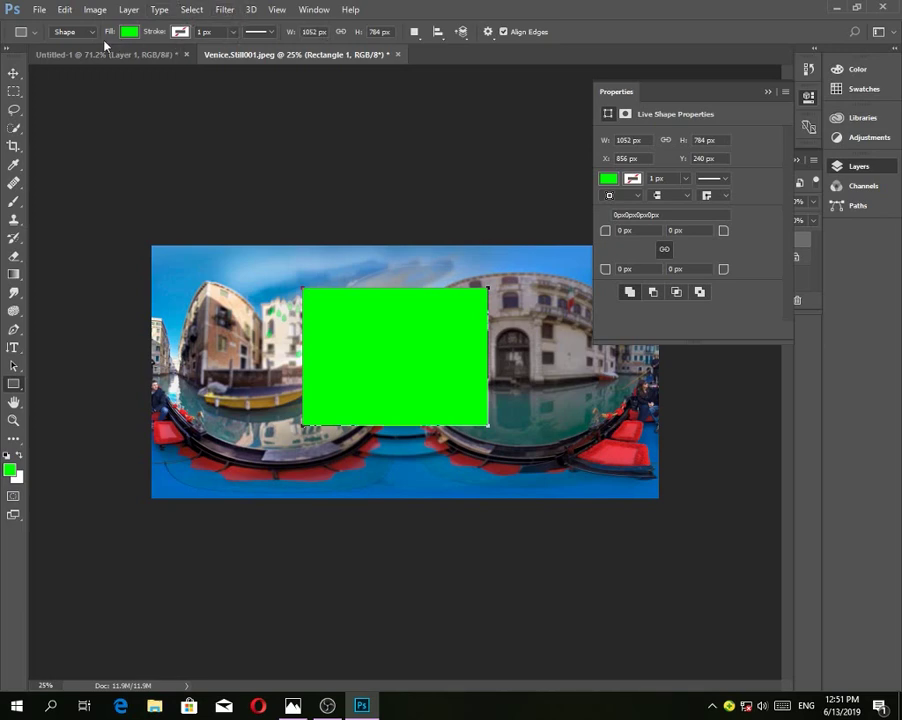
Give the rectangle a thicker black stroke, trying dashed and dotted styles before returning to solid
{"action": "left_click", "coordinate": [180, 32]}
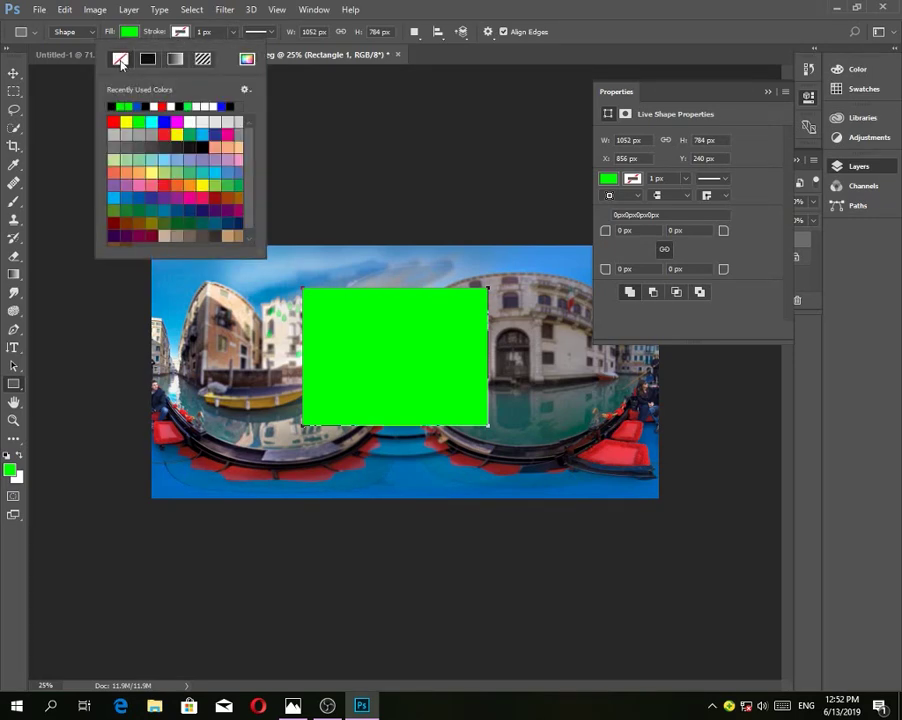
{"action": "left_click", "coordinate": [205, 147]}
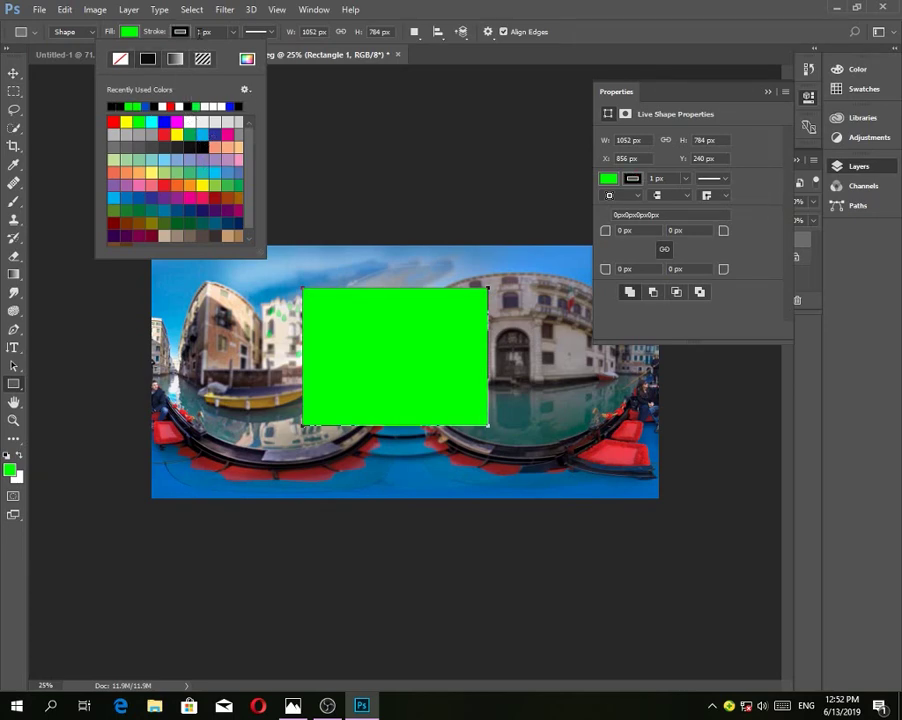
{"action": "left_click", "coordinate": [162, 29]}
{"action": "mouse_move", "coordinate": [165, 31]}
{"action": "left_mouse_down"}
{"action": "mouse_move", "coordinate": [218, 56]}
{"action": "mouse_move", "coordinate": [160, 50]}
{"action": "mouse_move", "coordinate": [180, 48]}
{"action": "left_mouse_up"}
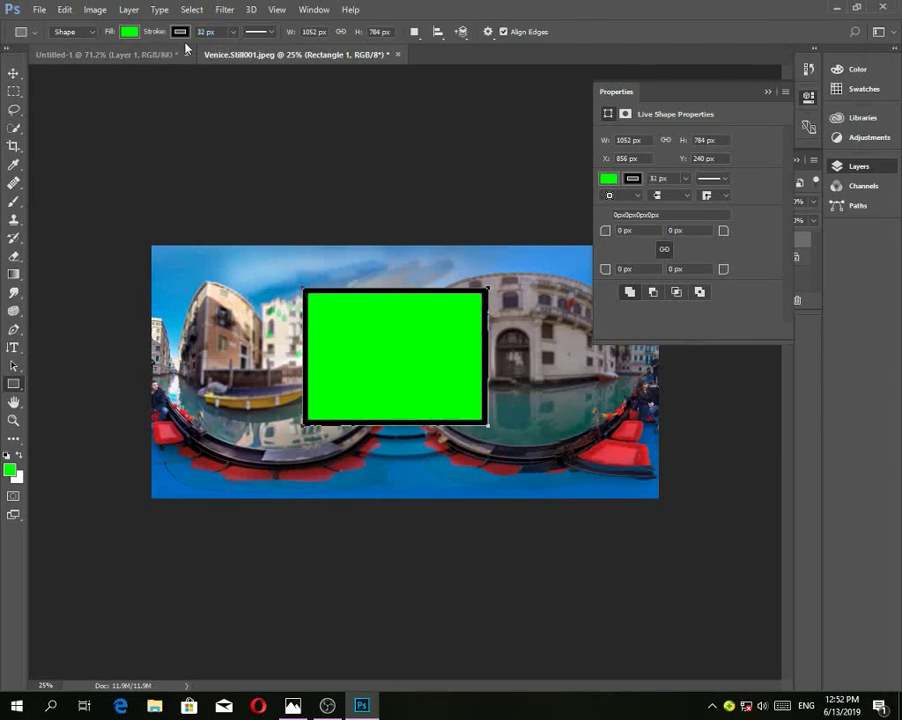
{"action": "left_click", "coordinate": [268, 37]}
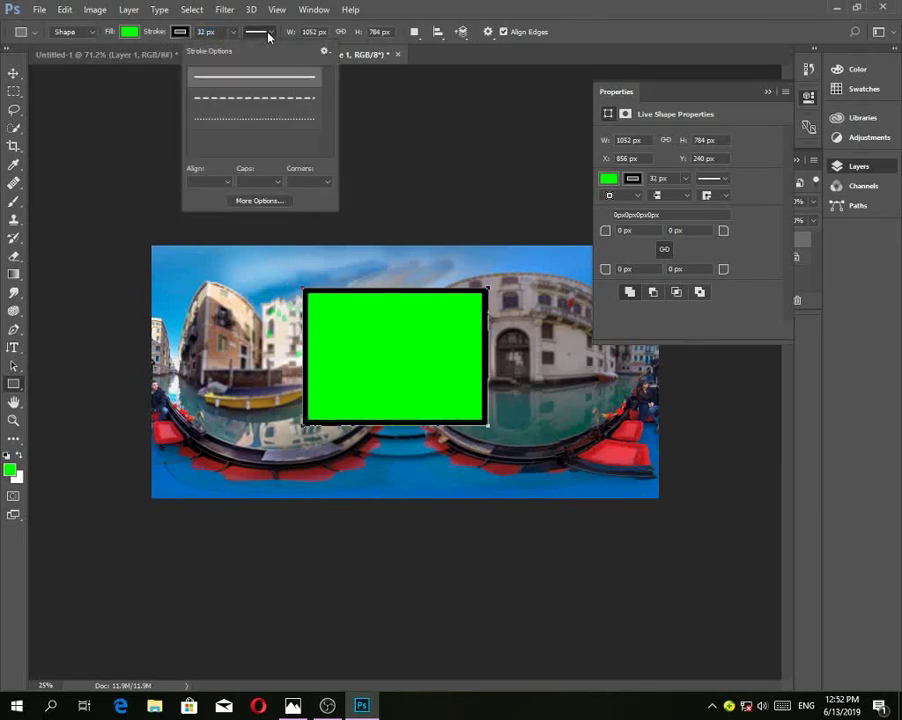
{"action": "left_click", "coordinate": [264, 98]}
{"action": "left_click", "coordinate": [265, 120]}
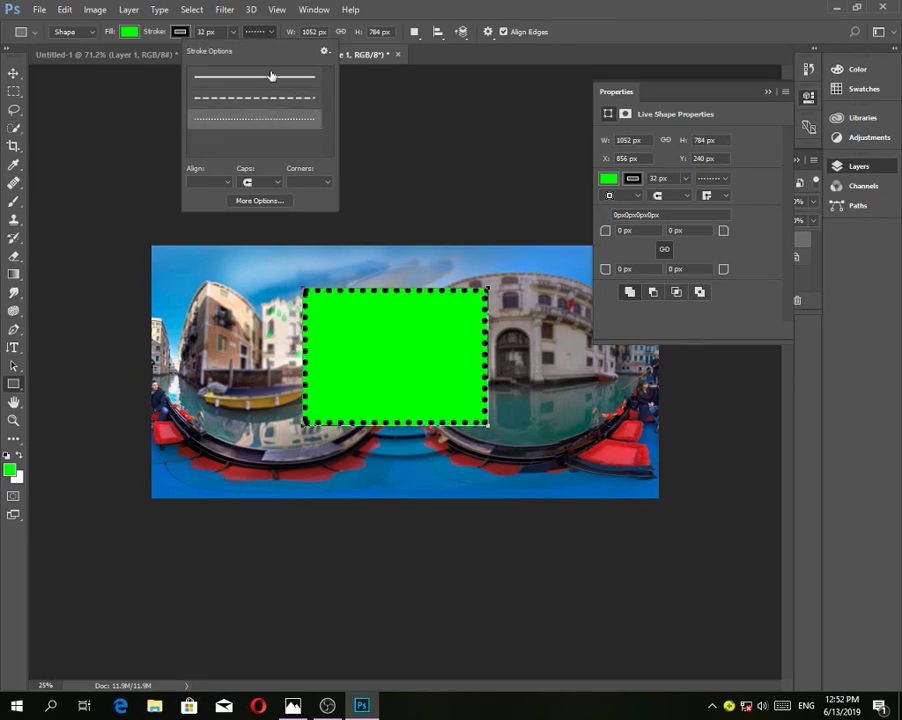
{"action": "left_click", "coordinate": [232, 78]}
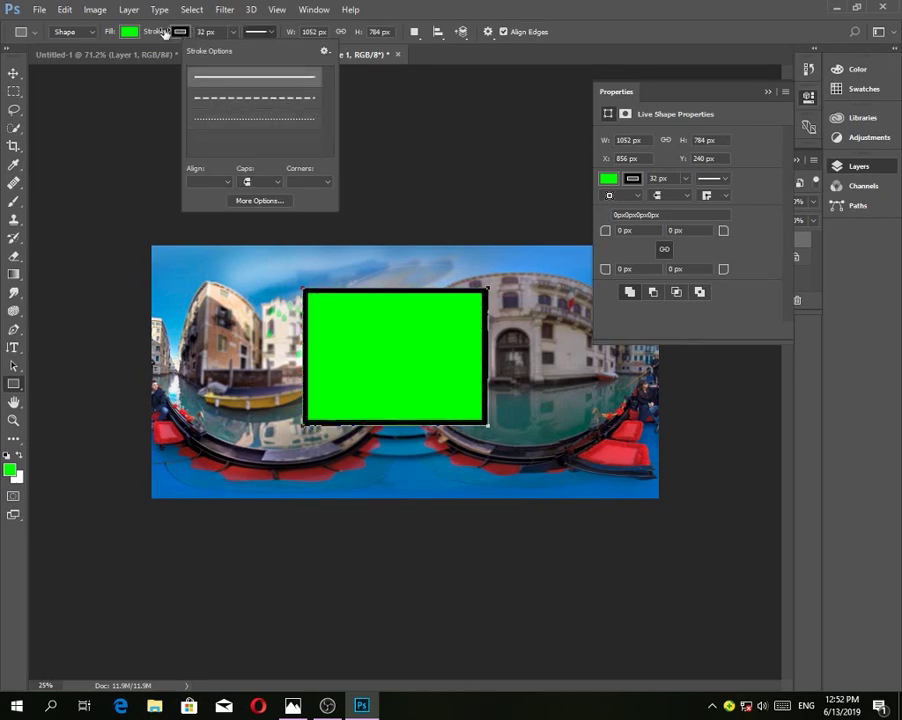
Enter stroke widths of 0 and then 18 px, then set the stroke colour to none
{"action": "key", "text": "Escape"}
{"action": "type", "text": "0"}
{"action": "key", "text": "Return"}
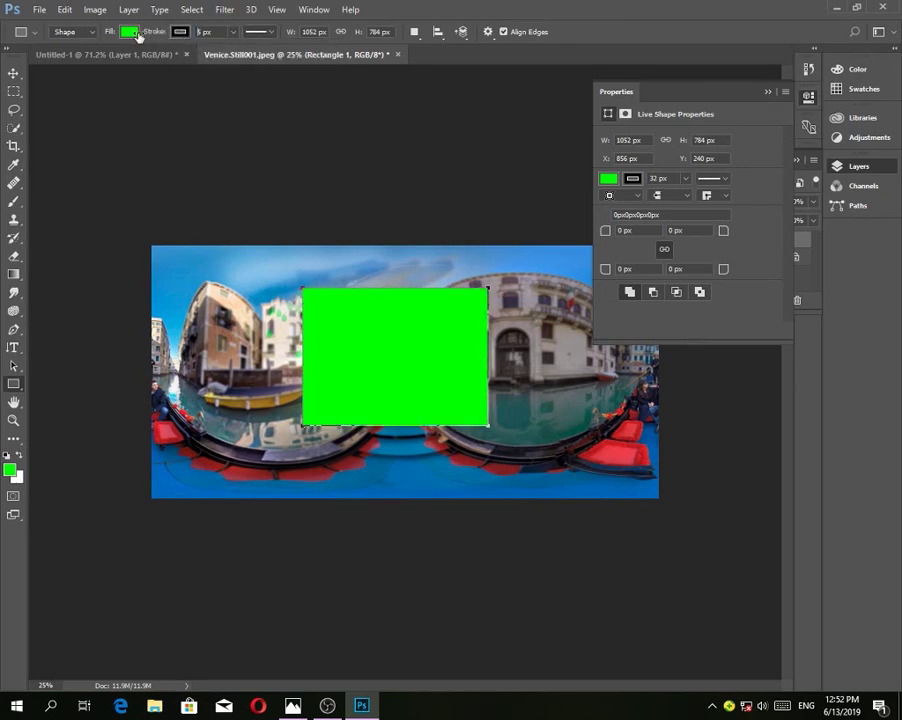
{"action": "type", "text": "18"}
{"action": "key", "text": "Return"}
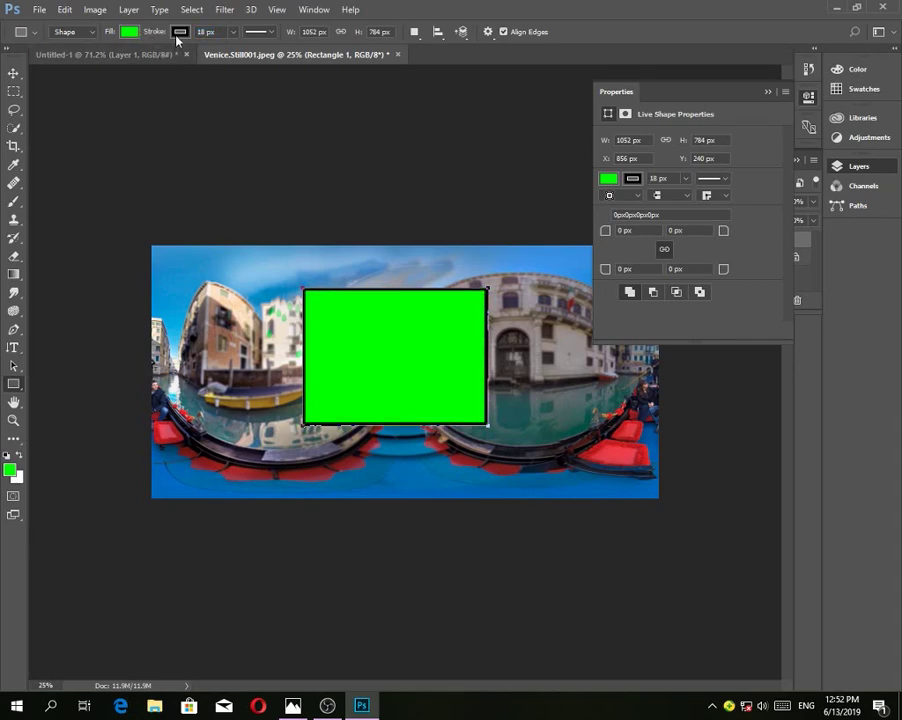
{"action": "left_click", "coordinate": [178, 32]}
{"action": "left_click", "coordinate": [120, 59]}
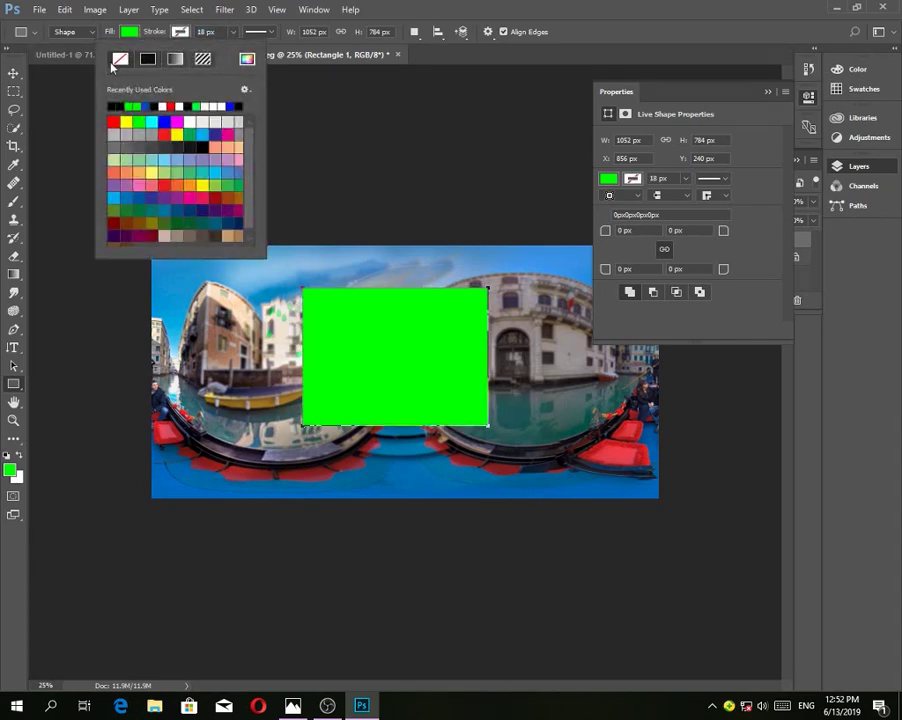
{"action": "left_click", "coordinate": [90, 24]}
Try yellow, green and blue fill swatches, settling on dark blue for the rectangle
{"action": "left_click", "coordinate": [129, 33]}
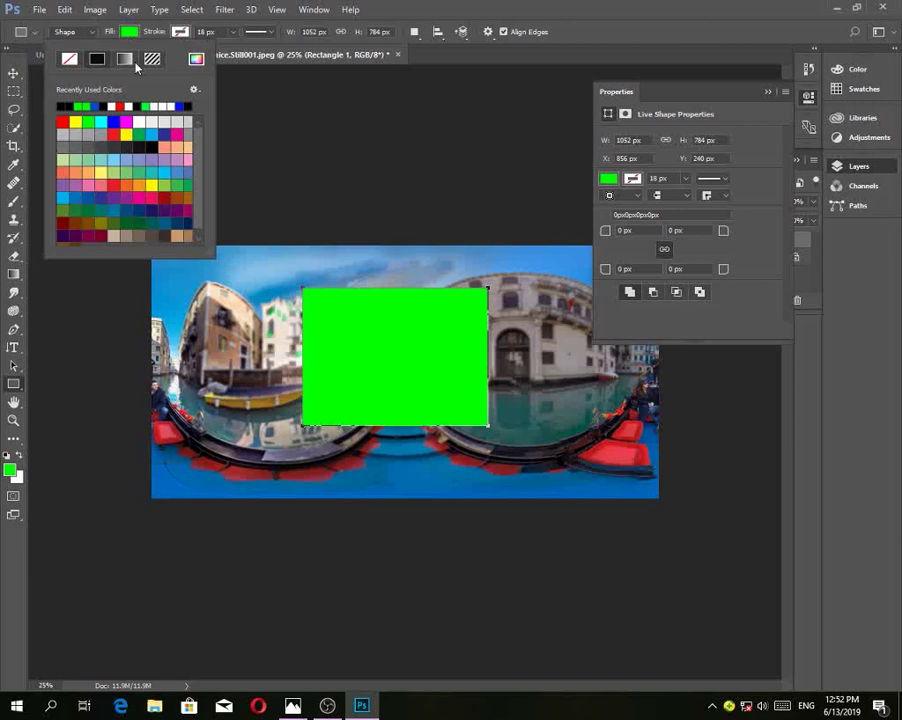
{"action": "left_click", "coordinate": [151, 187]}
{"action": "left_click", "coordinate": [95, 198]}
{"action": "left_click", "coordinate": [144, 208]}
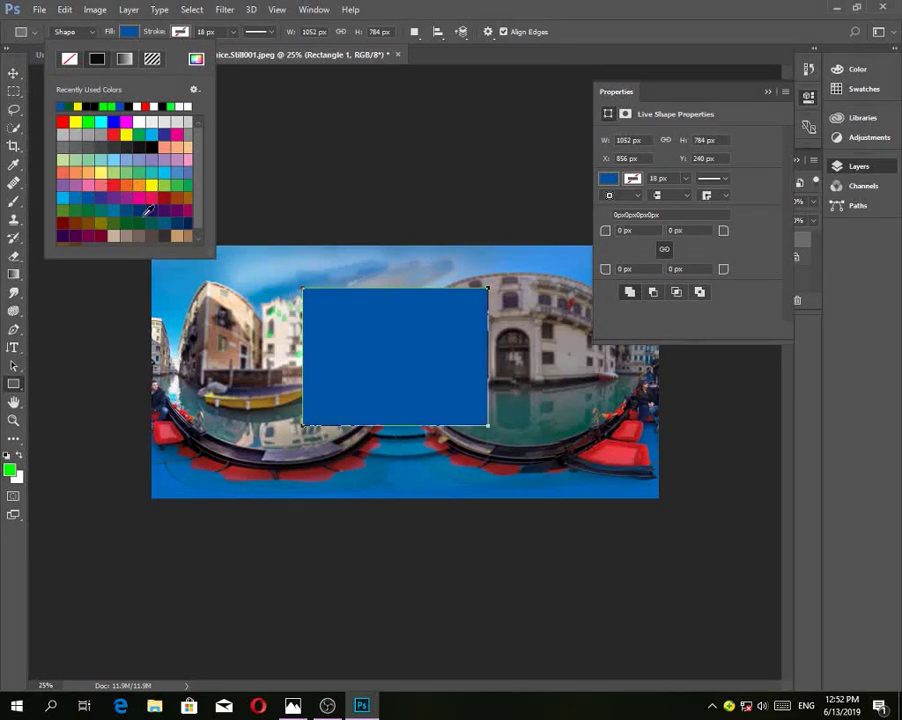
{"action": "left_click", "coordinate": [125, 229]}
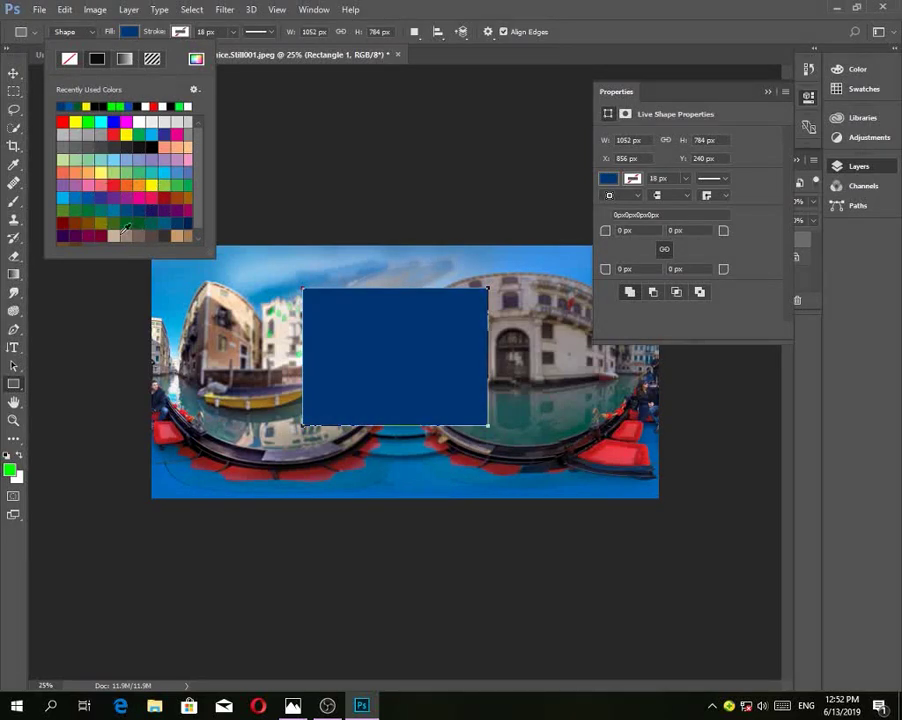
{"action": "left_click", "coordinate": [181, 34]}
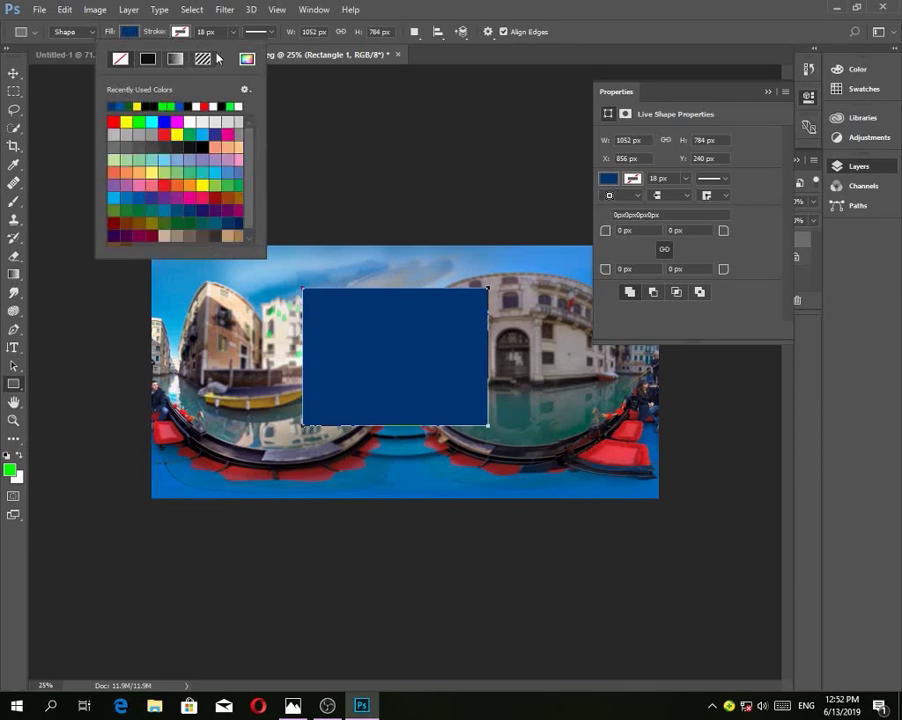
{"action": "left_click", "coordinate": [13, 384]}
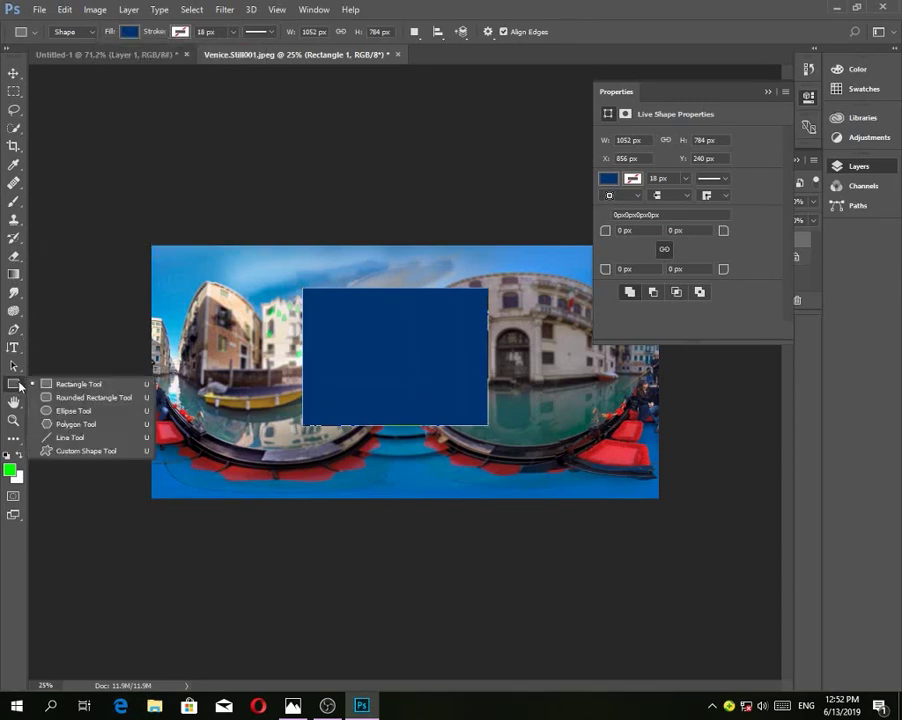
With the Custom Shape Tool, replace the current shapes with the Nature shape set
{"action": "left_click", "coordinate": [105, 452]}
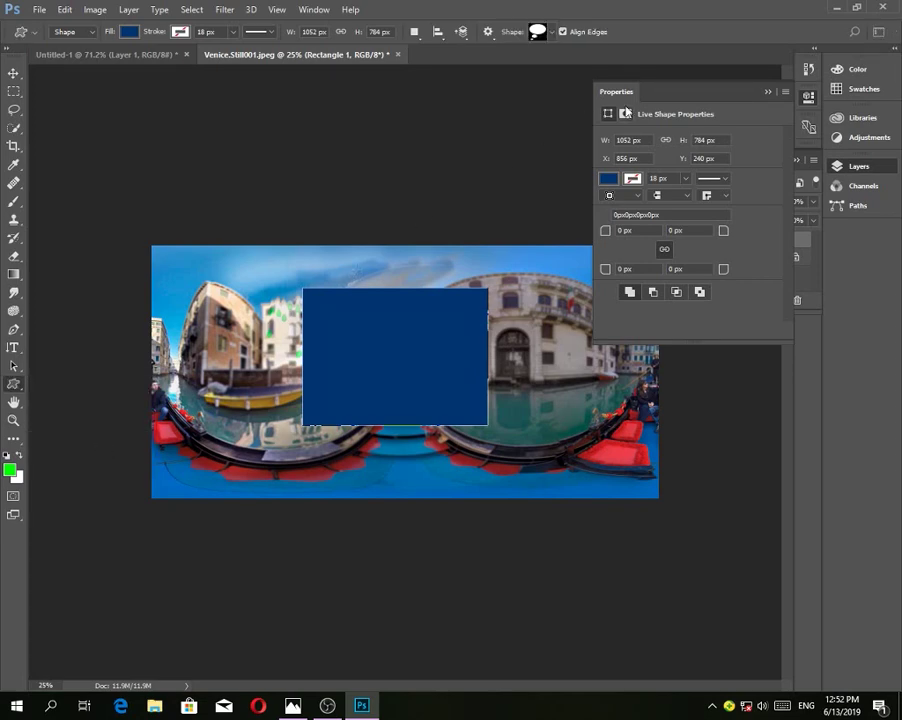
{"action": "left_click", "coordinate": [547, 33]}
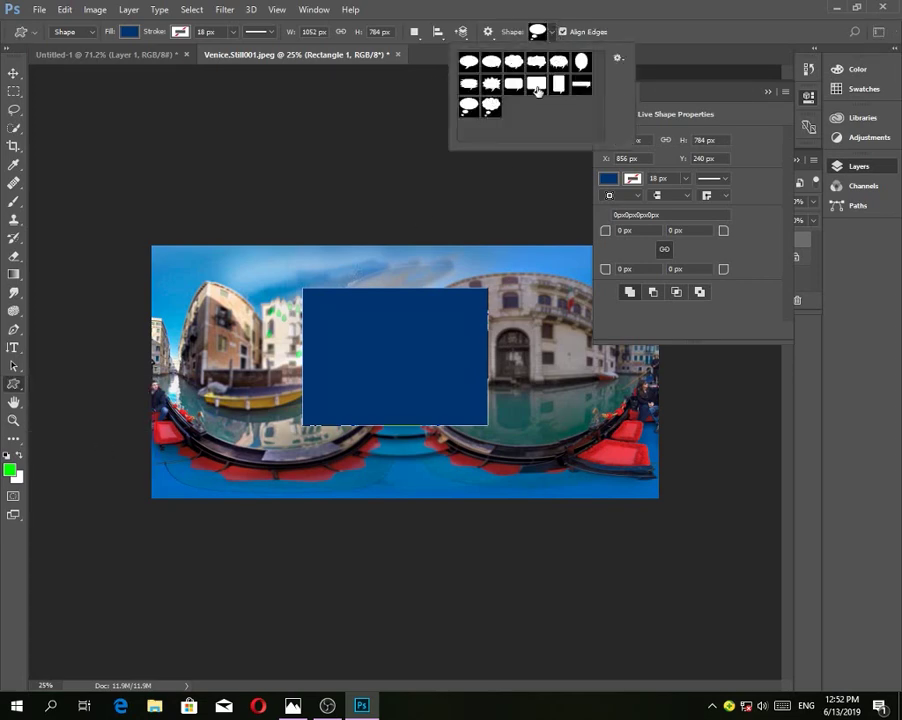
{"action": "left_click", "coordinate": [619, 59]}
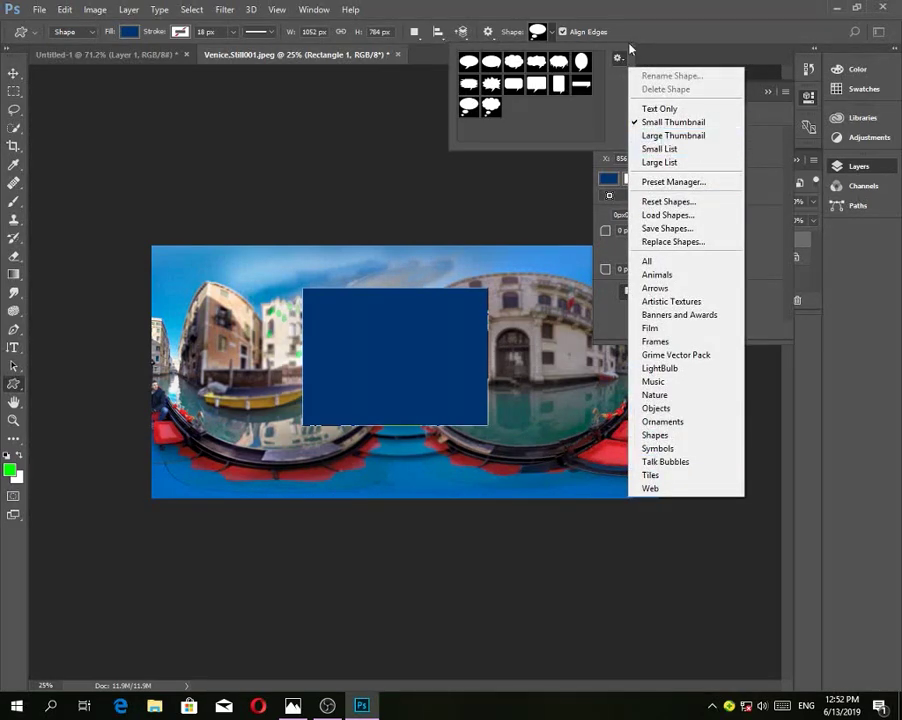
{"action": "left_click", "coordinate": [620, 59]}
{"action": "left_click", "coordinate": [620, 59]}
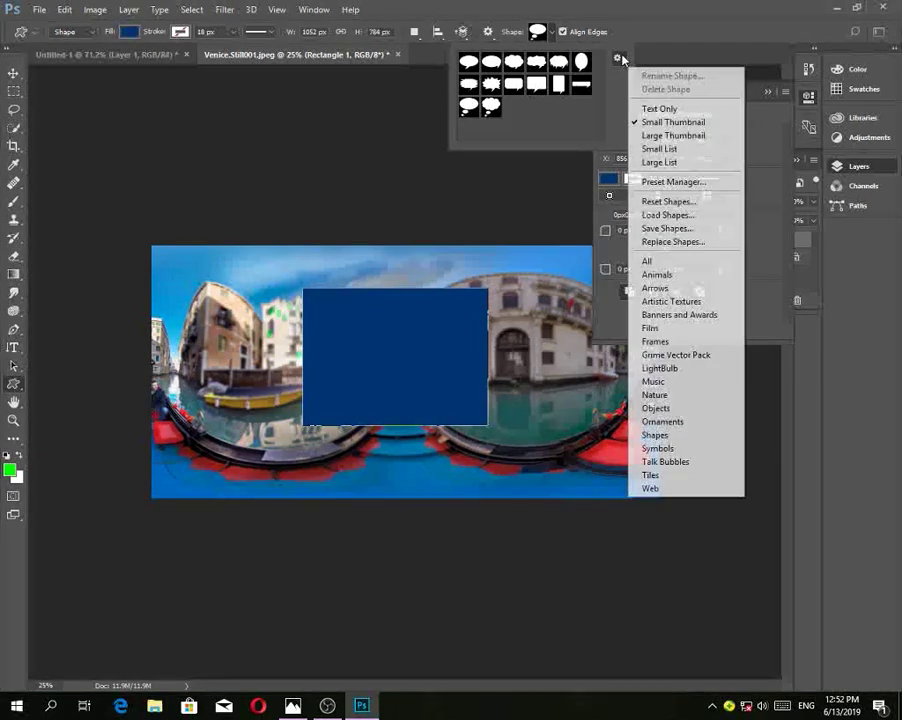
{"action": "left_click", "coordinate": [658, 395]}
{"action": "left_click", "coordinate": [424, 262]}
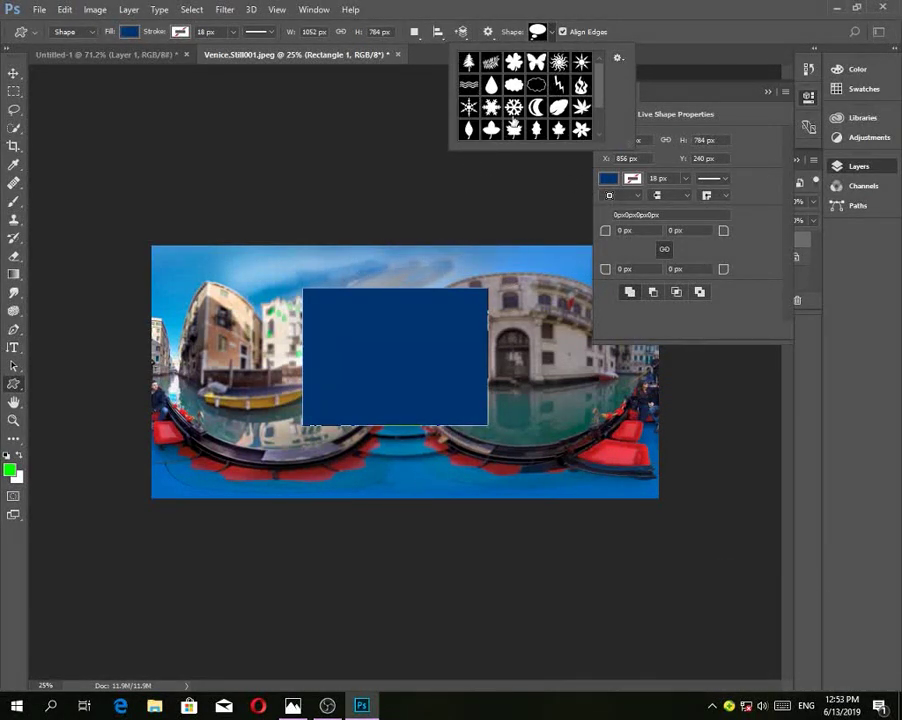
Select the blue rectangle with the Move tool and delete it
{"action": "left_click", "coordinate": [13, 73]}
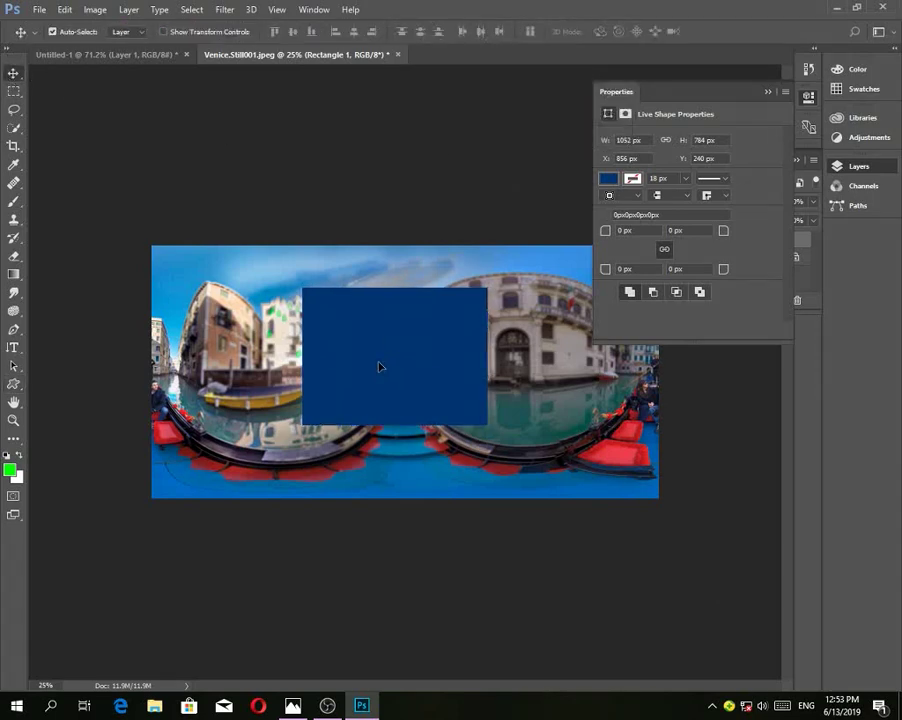
{"action": "left_click_drag", "start_coordinate": [378, 364], "coordinate": [404, 366]}
{"action": "key", "text": "Delete"}
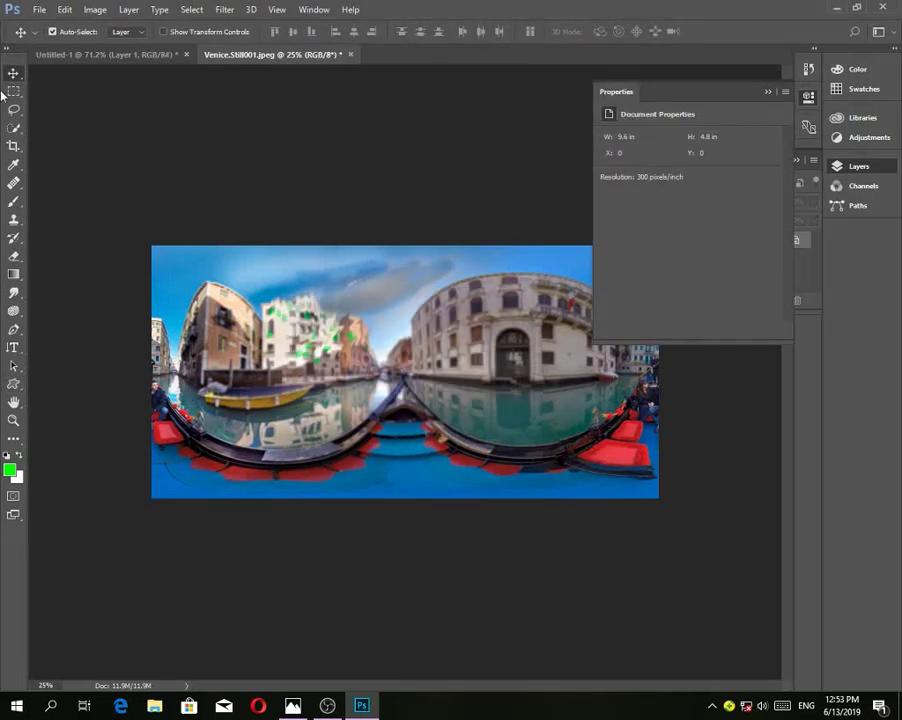
{"action": "left_click", "coordinate": [13, 384]}
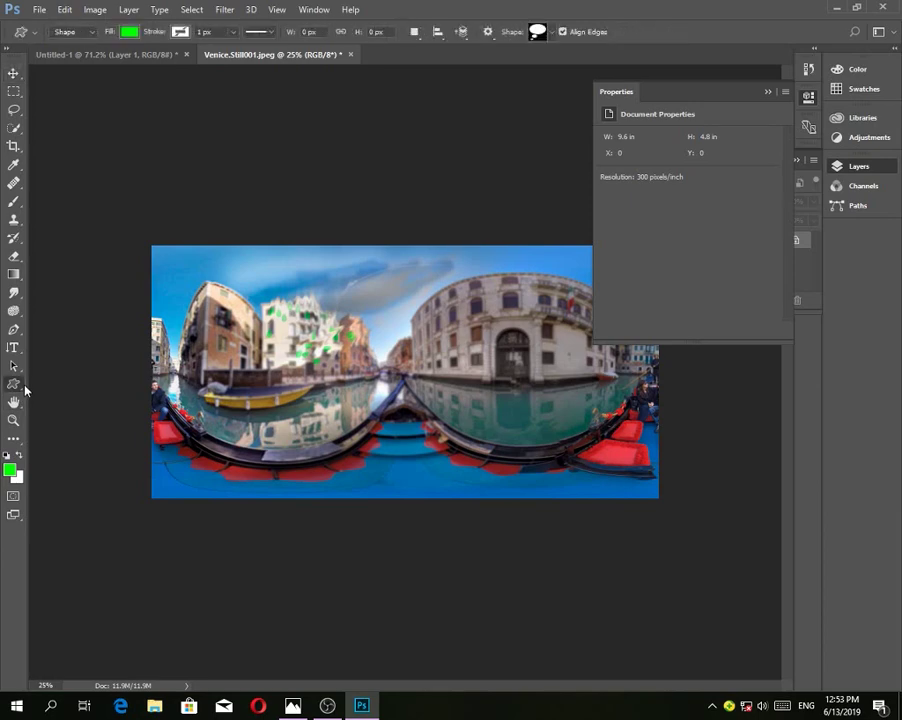
{"action": "left_click_drag", "start_coordinate": [313, 290], "coordinate": [439, 431]}
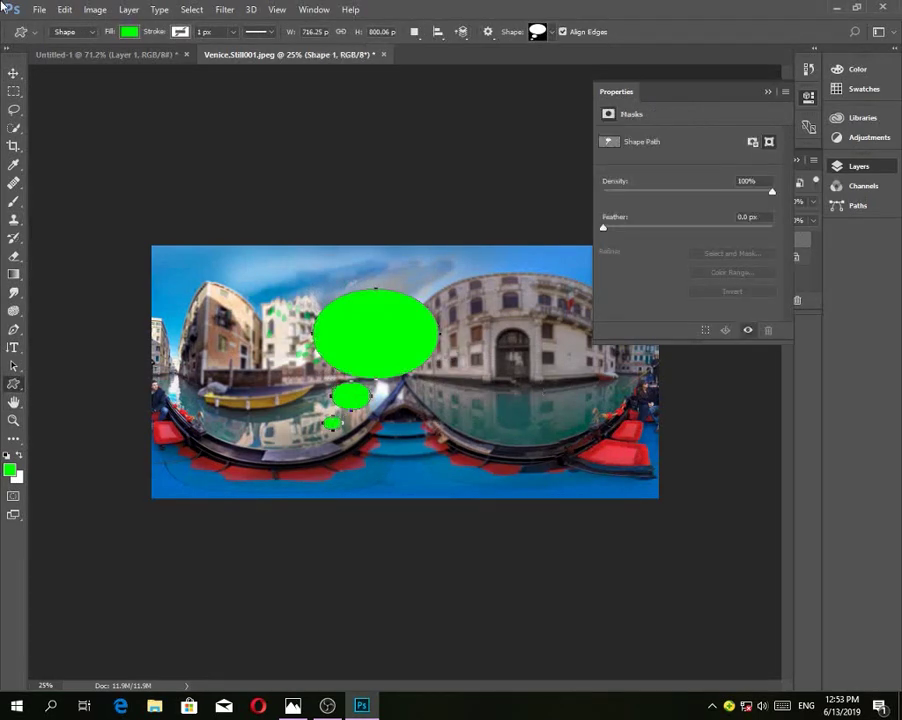
{"action": "left_click", "coordinate": [129, 32]}
{"action": "left_click", "coordinate": [129, 32]}
{"action": "left_click", "coordinate": [129, 32]}
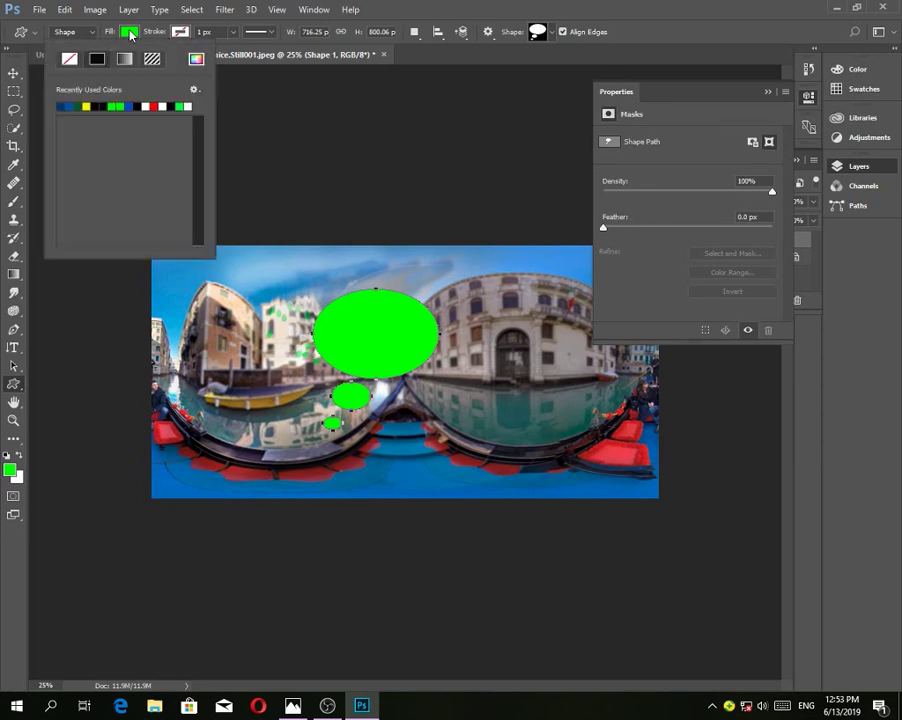
{"action": "left_click", "coordinate": [129, 32]}
{"action": "left_click", "coordinate": [129, 32]}
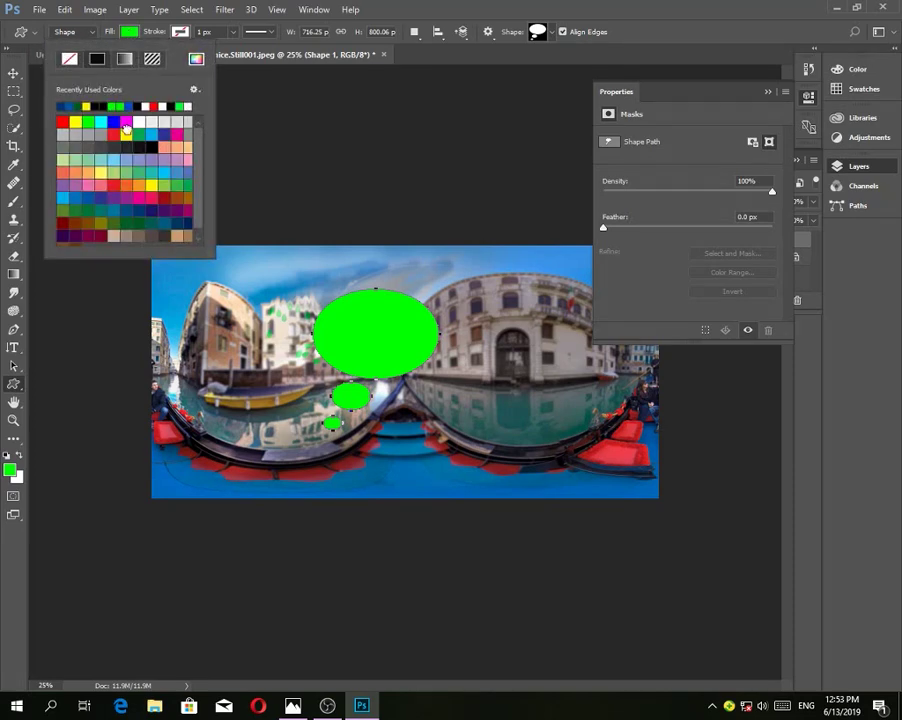
{"action": "left_click", "coordinate": [127, 133]}
{"action": "left_click", "coordinate": [129, 33]}
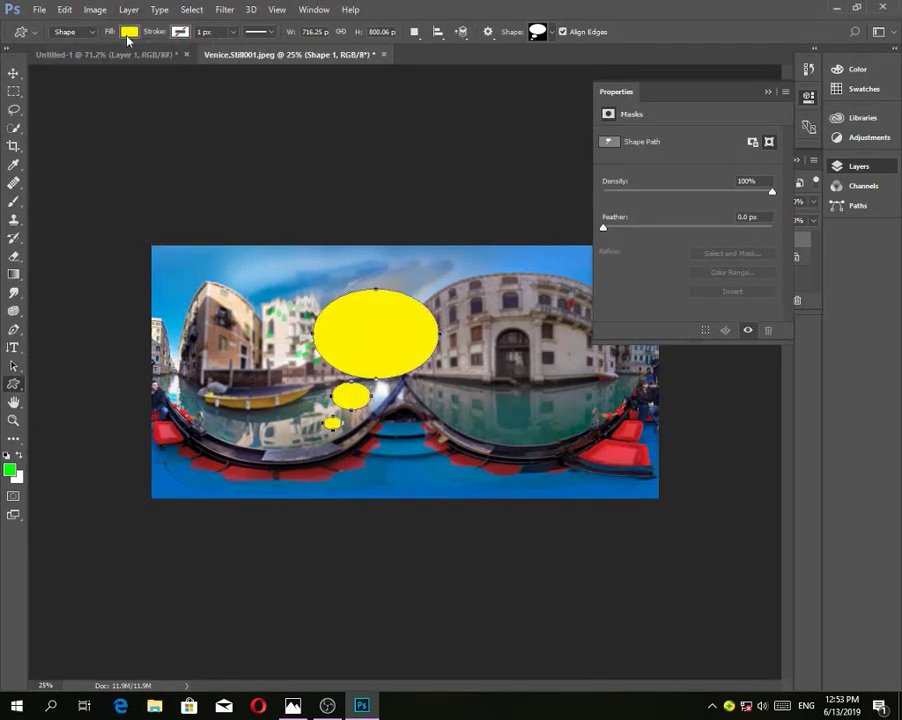
{"action": "key", "text": "Delete"}
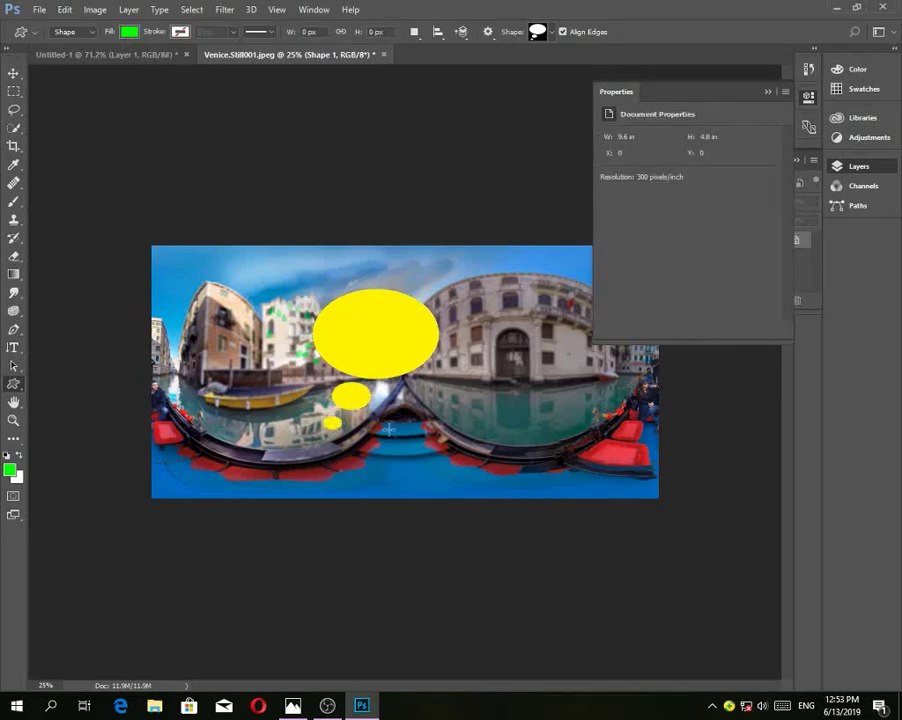
Draw a large butterfly shape over the photo centre and fill it light blue
{"action": "left_click", "coordinate": [550, 33]}
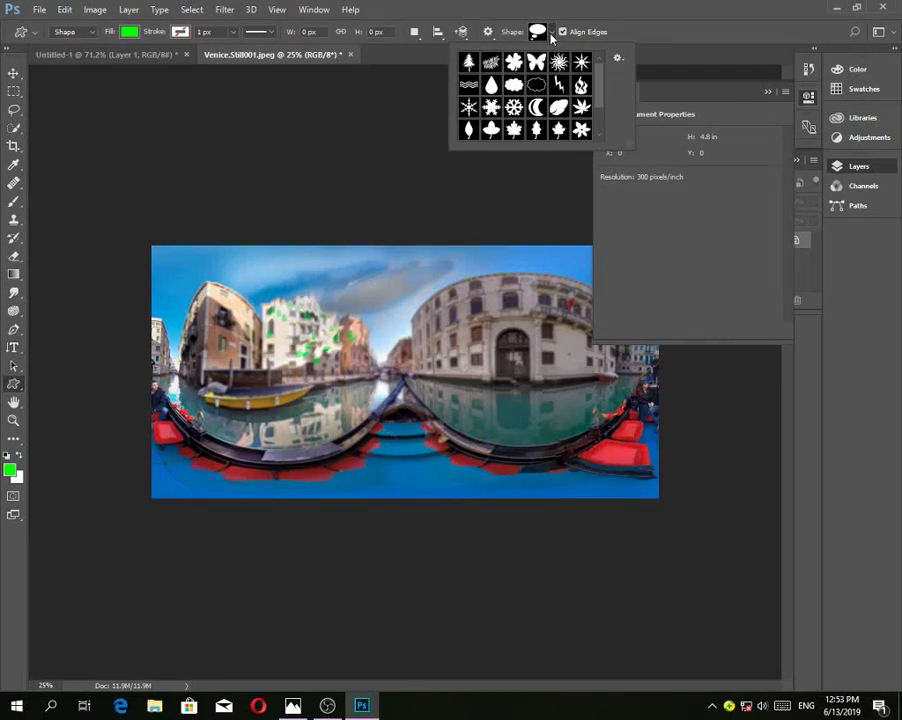
{"action": "left_click", "coordinate": [536, 62]}
{"action": "left_click_drag", "start_coordinate": [285, 298], "coordinate": [477, 481]}
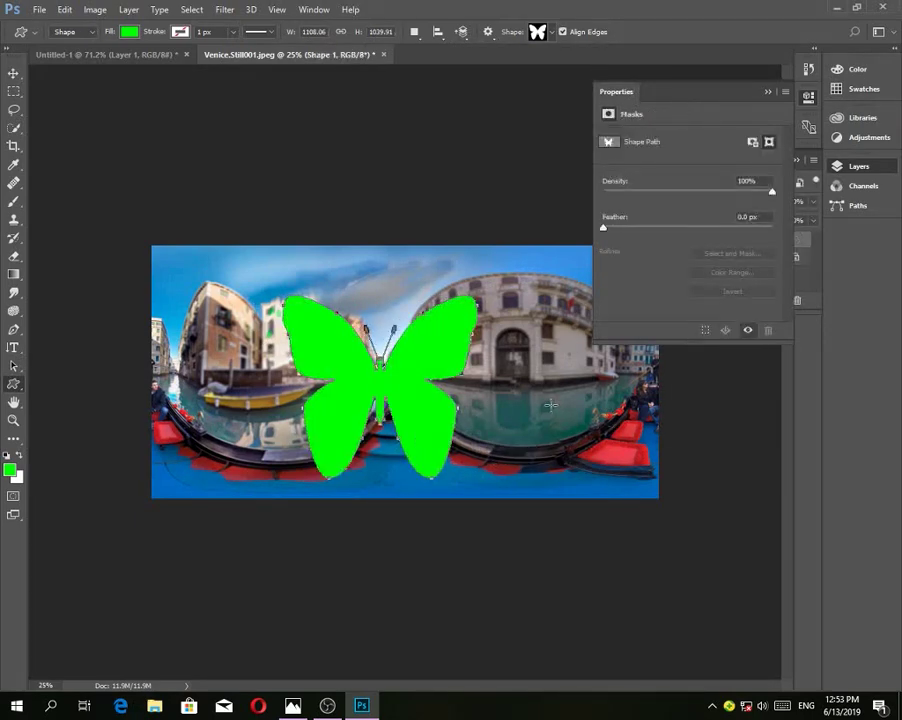
{"action": "left_click", "coordinate": [139, 33]}
{"action": "left_click", "coordinate": [140, 184]}
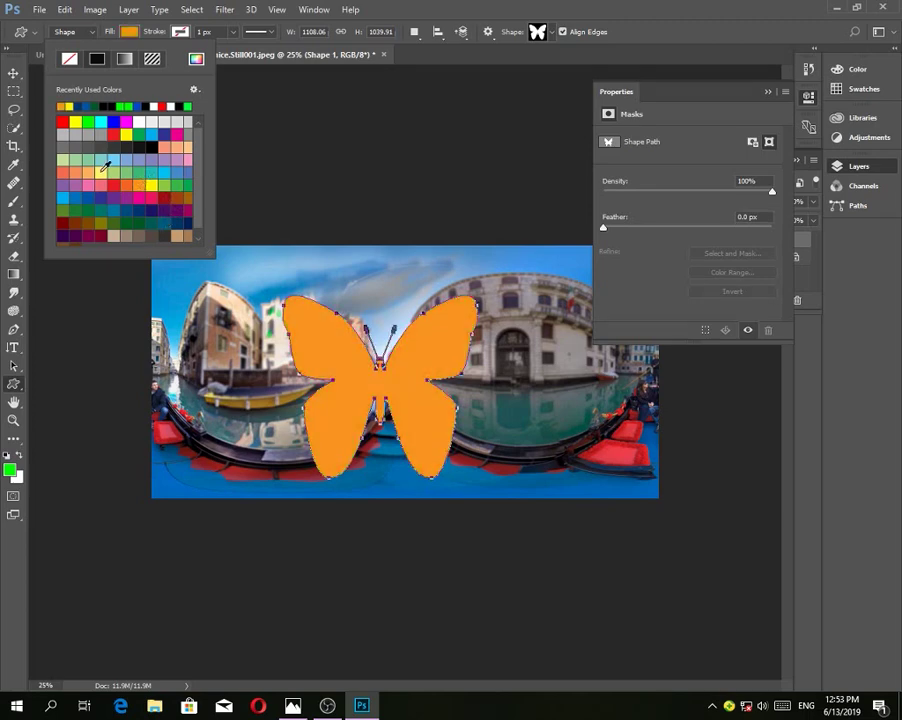
{"action": "left_click", "coordinate": [102, 171]}
{"action": "left_click", "coordinate": [157, 205]}
{"action": "left_click", "coordinate": [175, 176]}
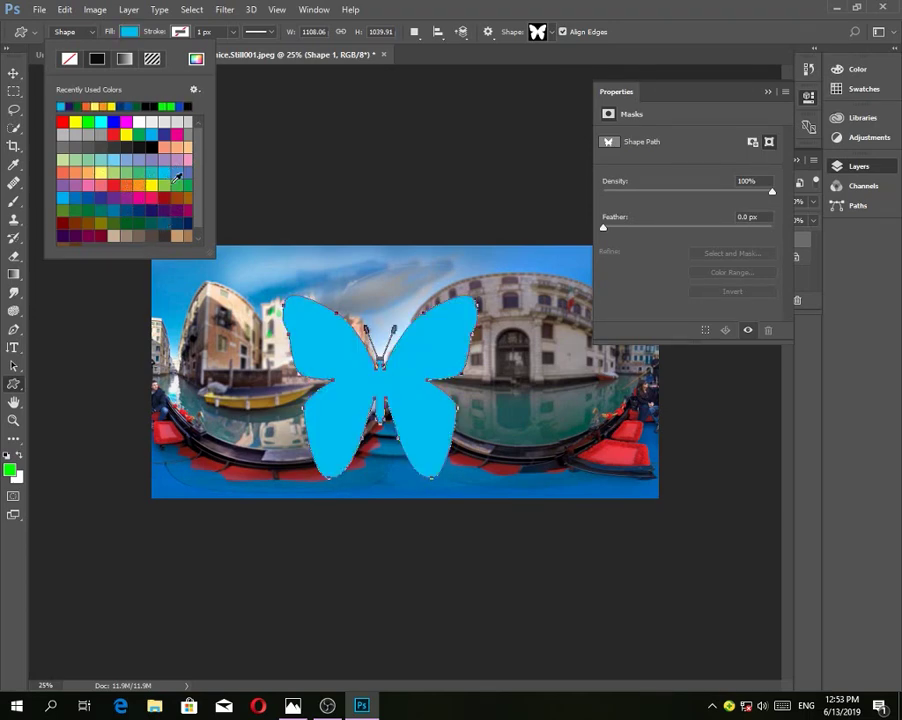
Add a second butterfly overlapping to the right and close the Properties panel
{"action": "left_click", "coordinate": [235, 36]}
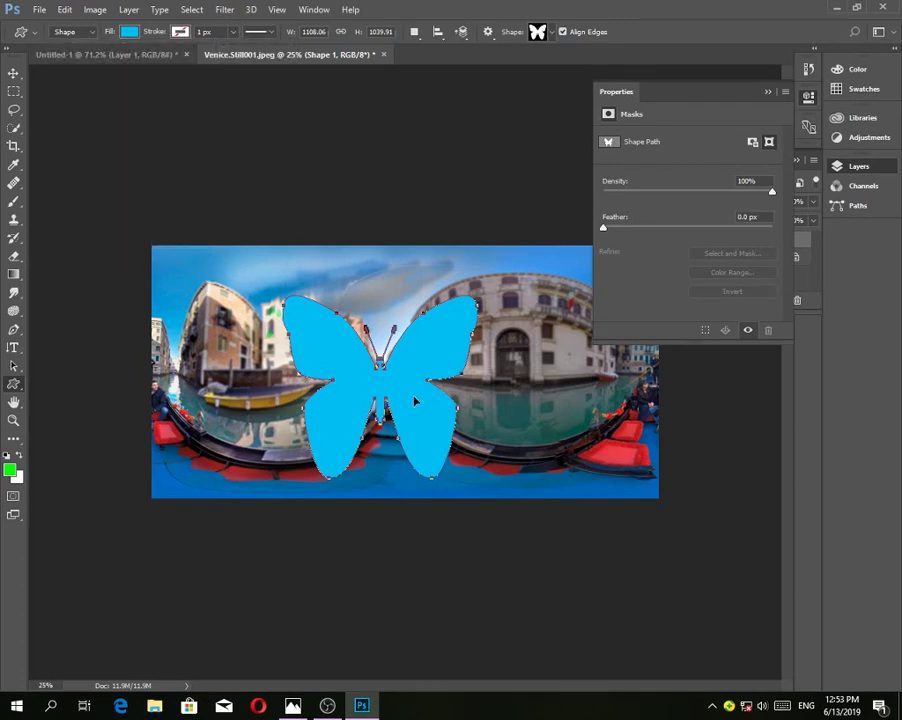
{"action": "left_click_drag", "start_coordinate": [415, 400], "coordinate": [541, 404]}
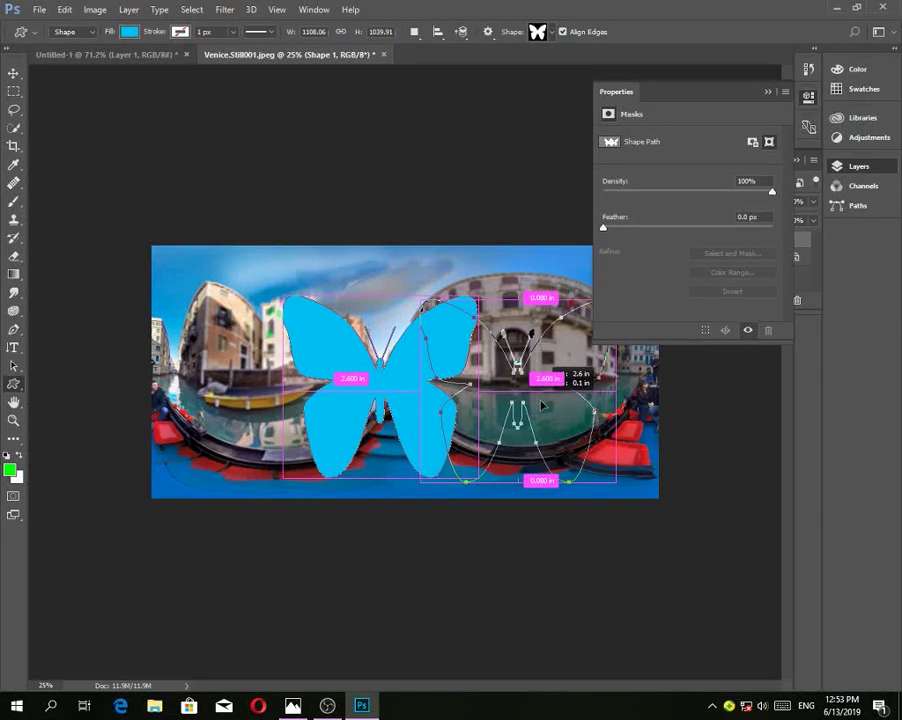
{"action": "left_click_drag", "start_coordinate": [541, 404], "coordinate": [541, 400]}
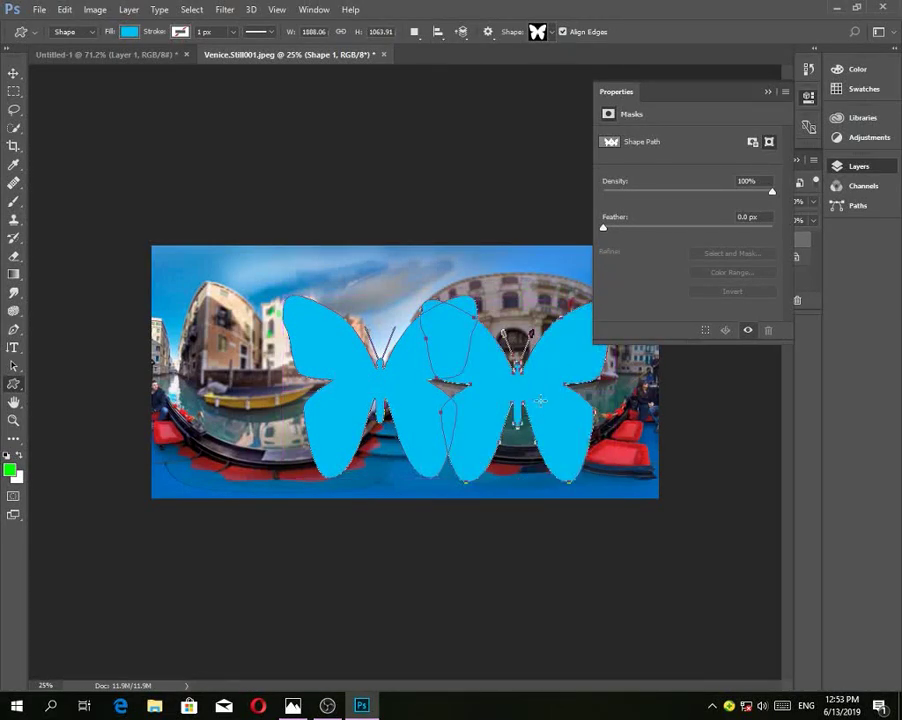
{"action": "left_click", "coordinate": [771, 93]}
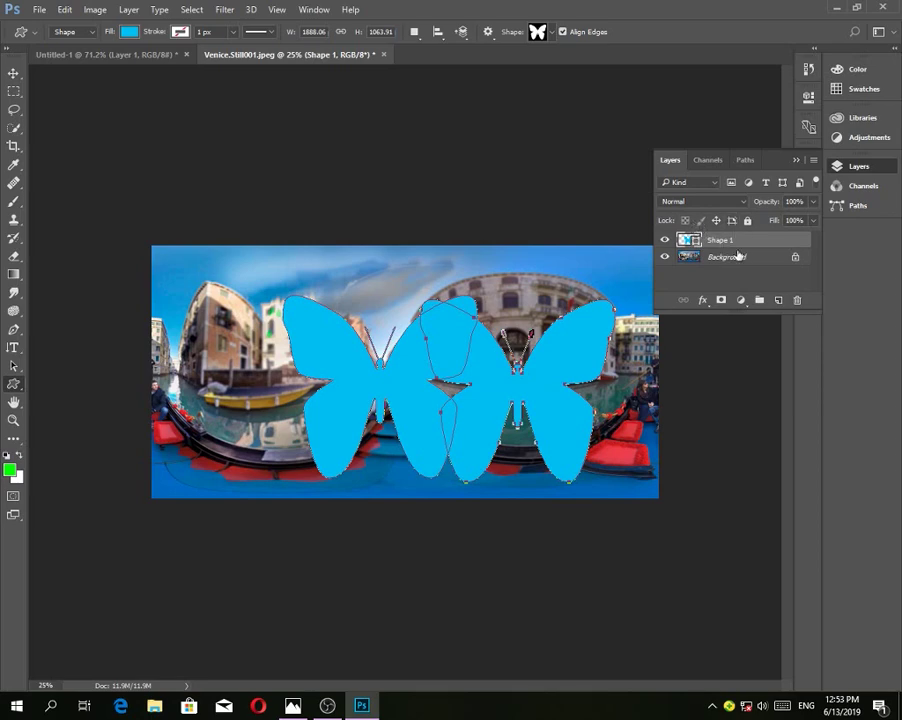
Set the Shape 1 blend mode to Dissolve and preview opacity at 63%
{"action": "left_click", "coordinate": [680, 205]}
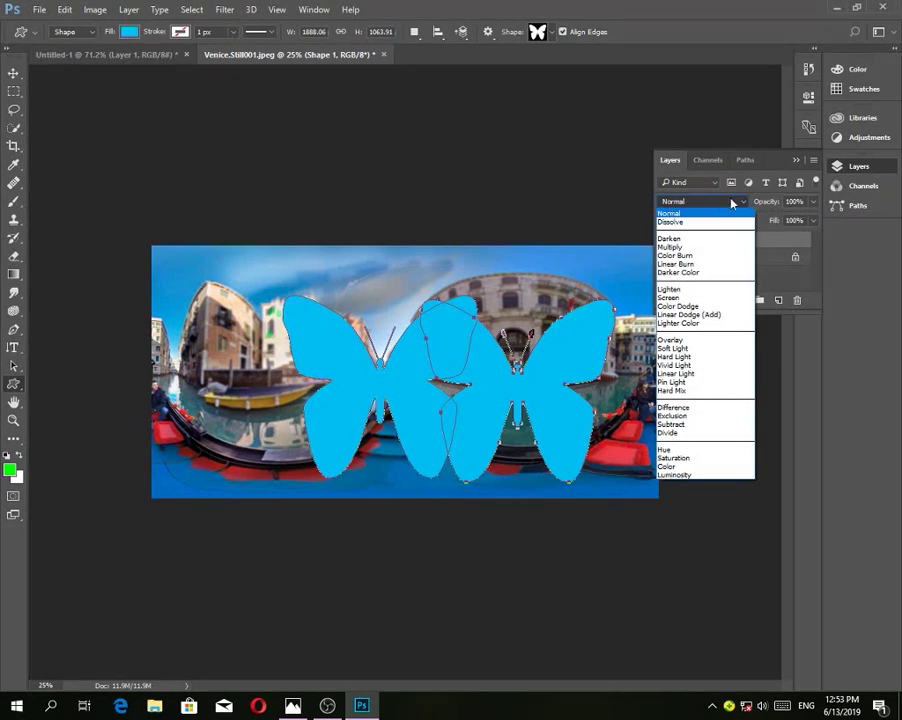
{"action": "left_click", "coordinate": [690, 204]}
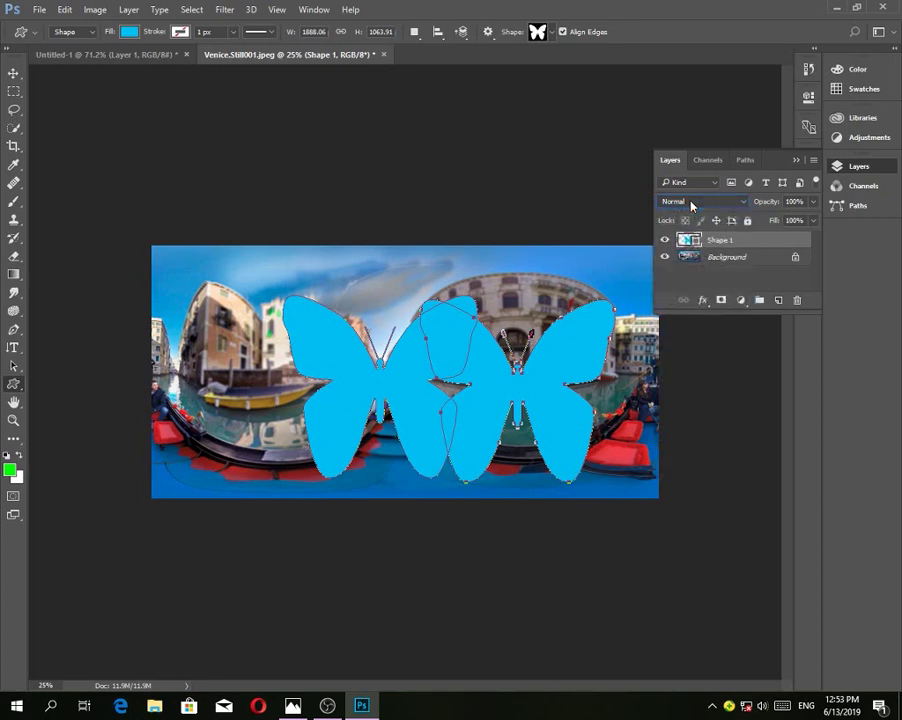
{"action": "left_click", "coordinate": [701, 207]}
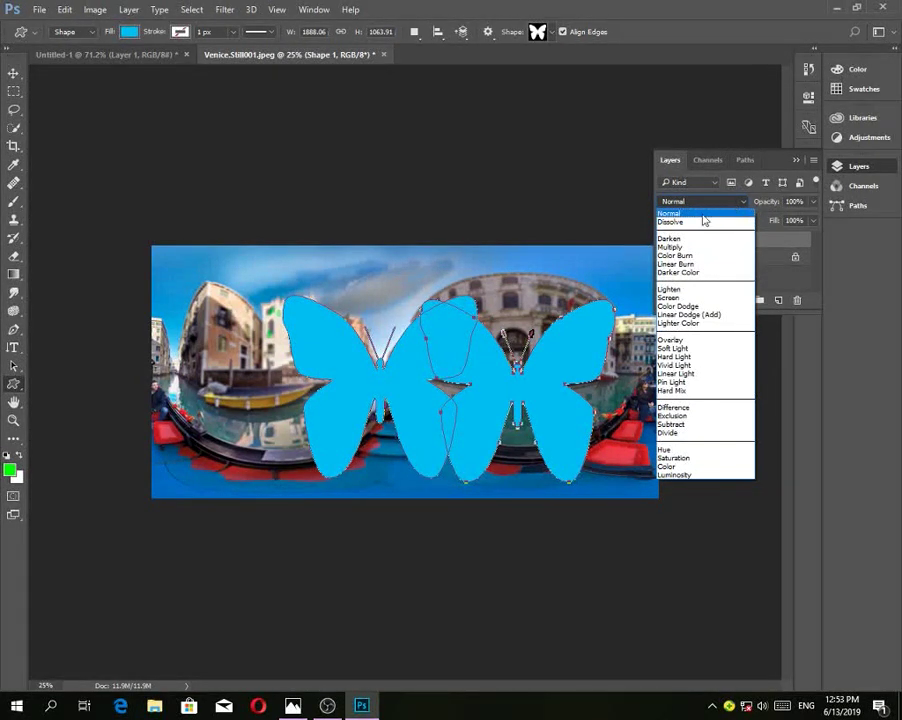
{"action": "left_click", "coordinate": [700, 221]}
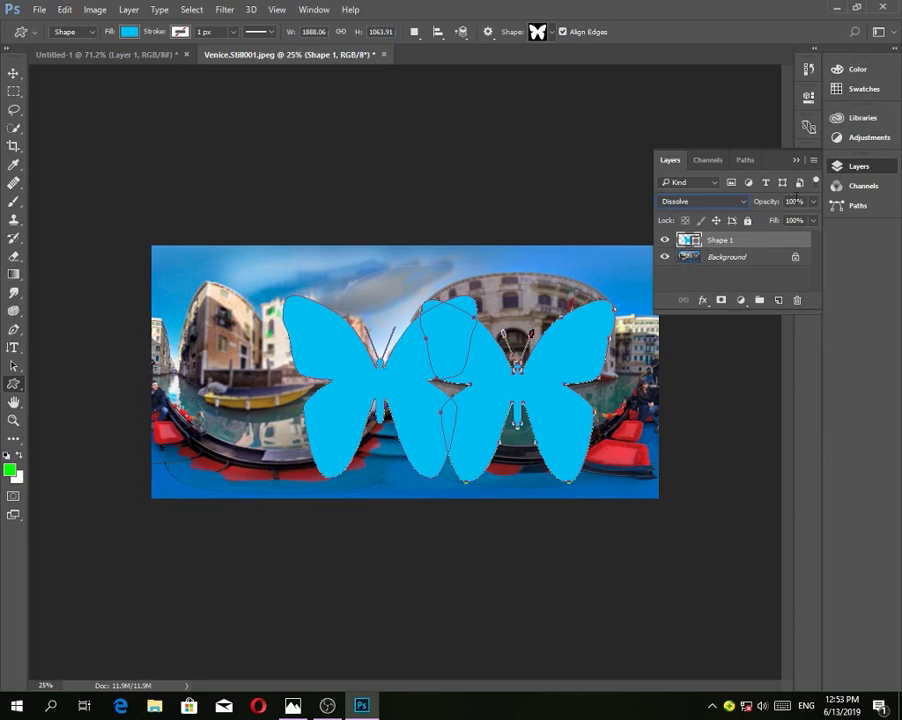
{"action": "left_click_drag", "start_coordinate": [771, 203], "coordinate": [749, 218]}
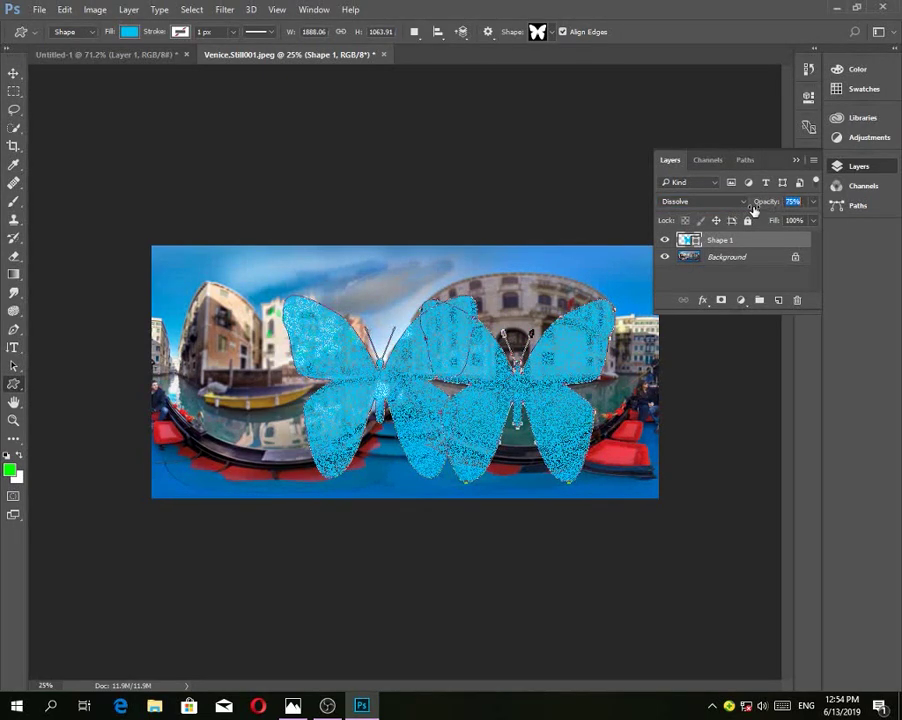
Switch briefly to Normal, reapply Dissolve, and bring opacity back to 100%
{"action": "left_click", "coordinate": [725, 207]}
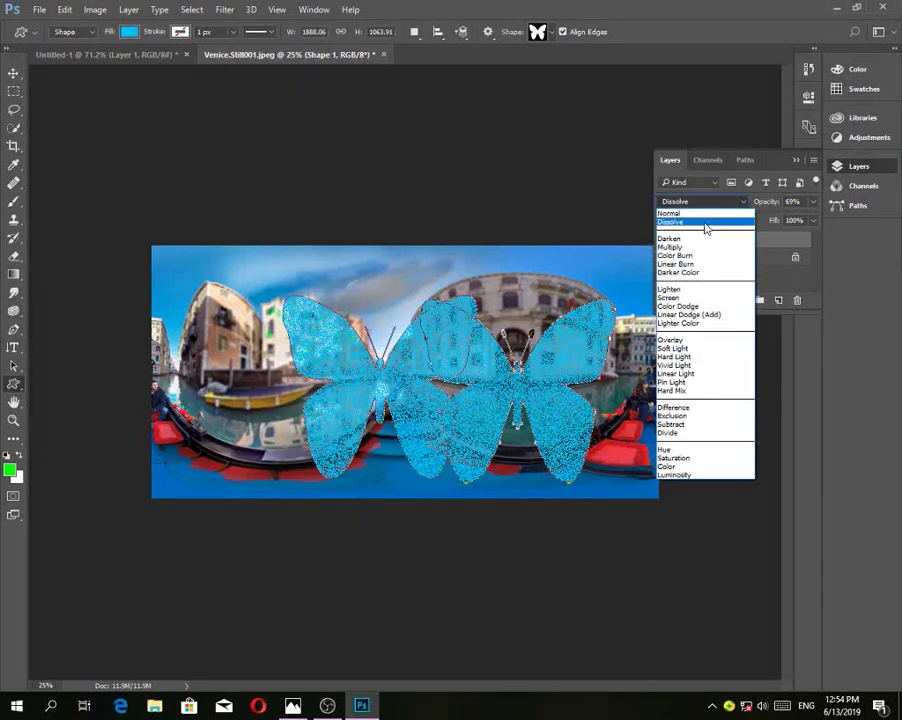
{"action": "left_click", "coordinate": [700, 213]}
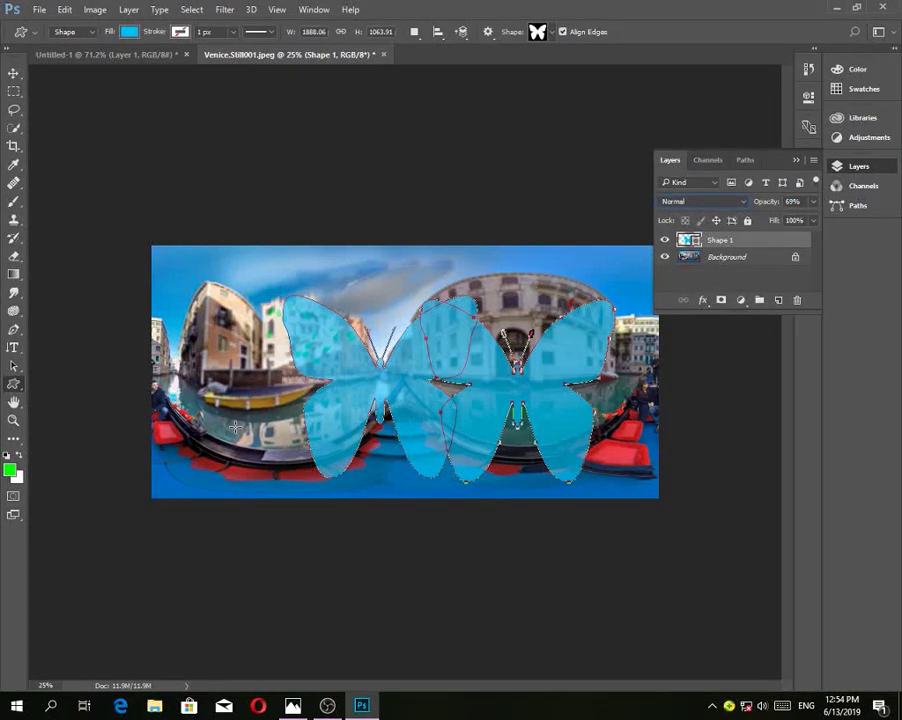
{"action": "left_click", "coordinate": [706, 204]}
{"action": "left_click", "coordinate": [678, 222]}
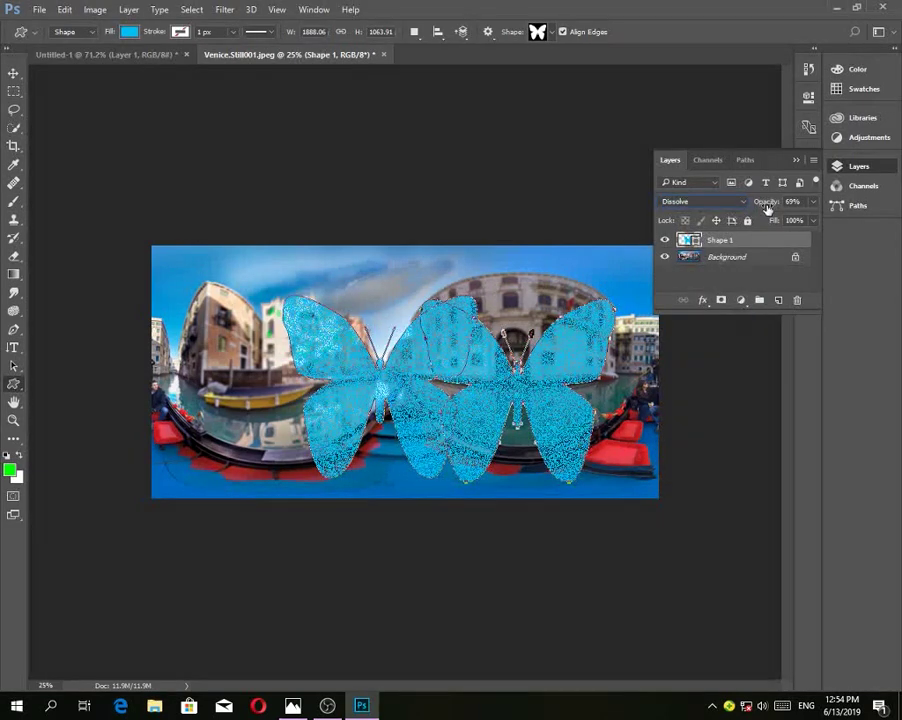
{"action": "left_click_drag", "start_coordinate": [768, 207], "coordinate": [818, 206]}
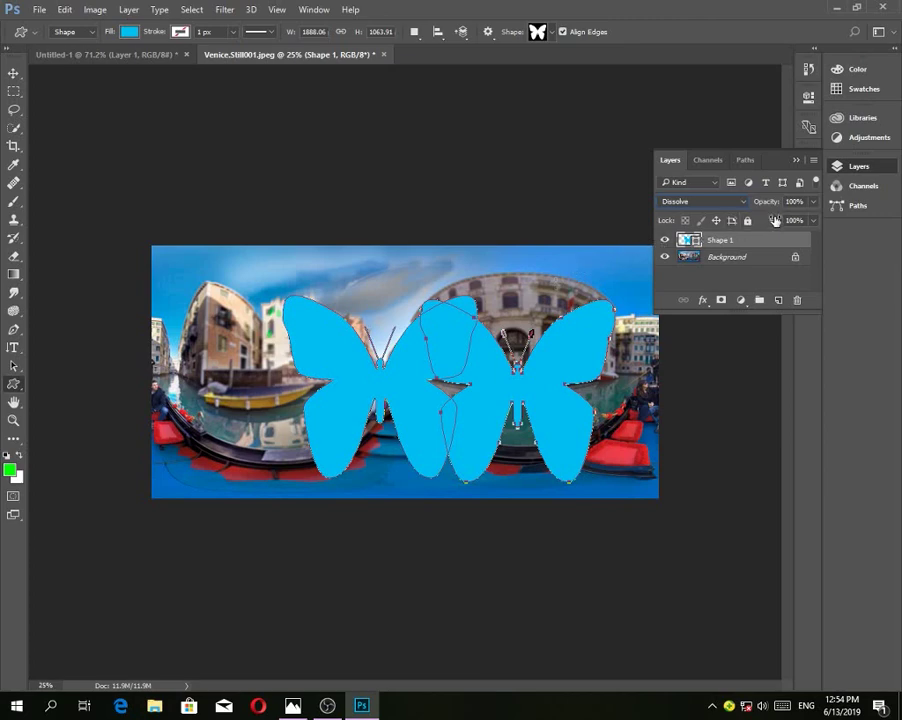
Scrub Shape 1's fill down to 0%, leaving its blend mode and fill colour unchanged
{"action": "left_click_drag", "start_coordinate": [773, 220], "coordinate": [331, 240]}
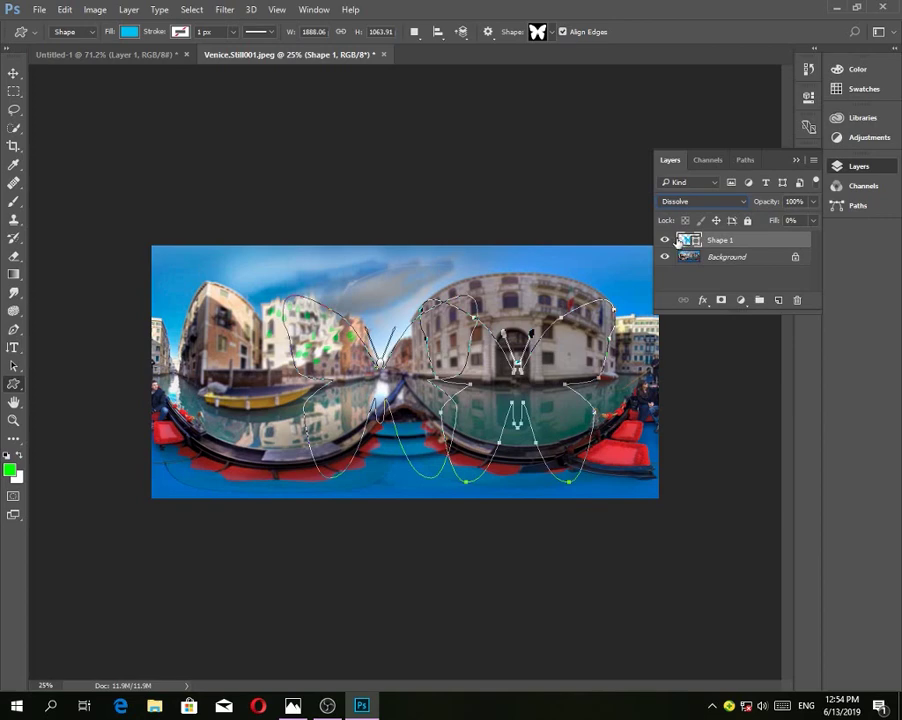
{"action": "left_click", "coordinate": [695, 202]}
{"action": "left_click", "coordinate": [684, 229]}
{"action": "double_click", "coordinate": [687, 241]}
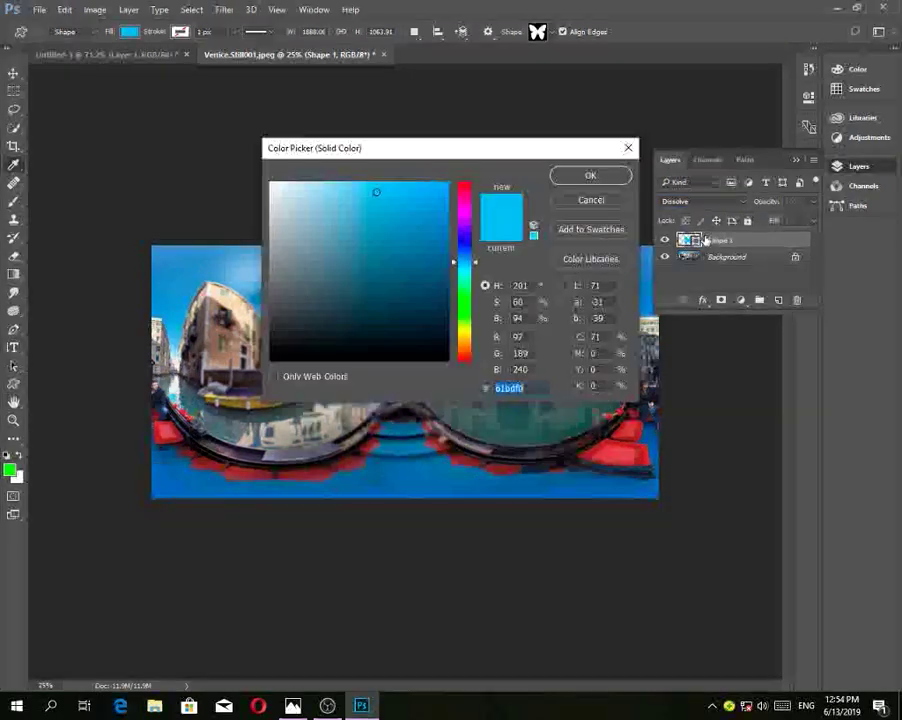
{"action": "left_click", "coordinate": [626, 147]}
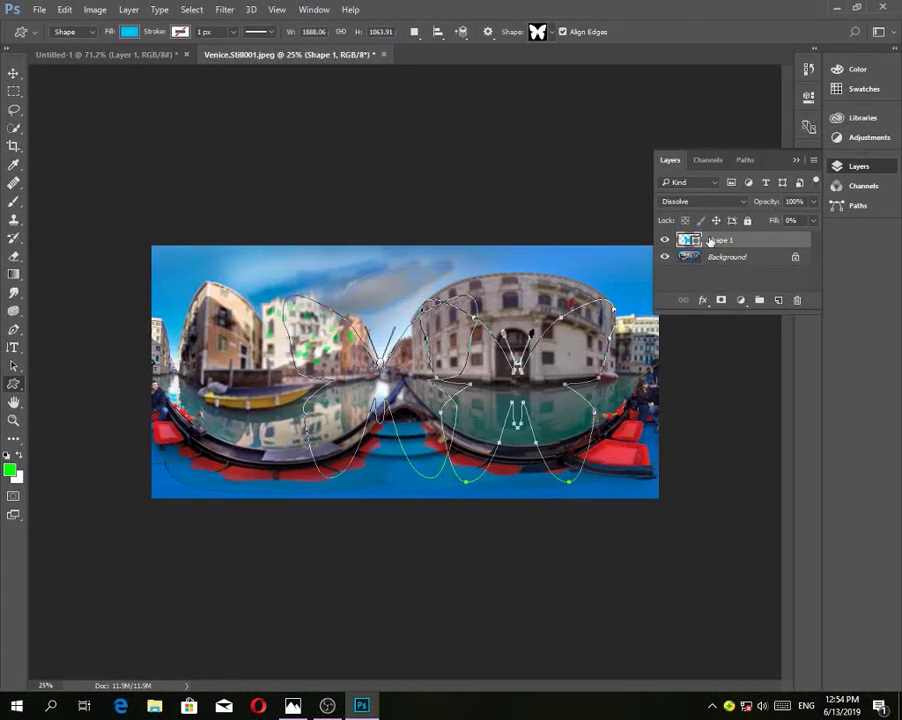
Add a Drop Shadow layer style to Shape 1 with its size set to 103 px
{"action": "right_click", "coordinate": [708, 240]}
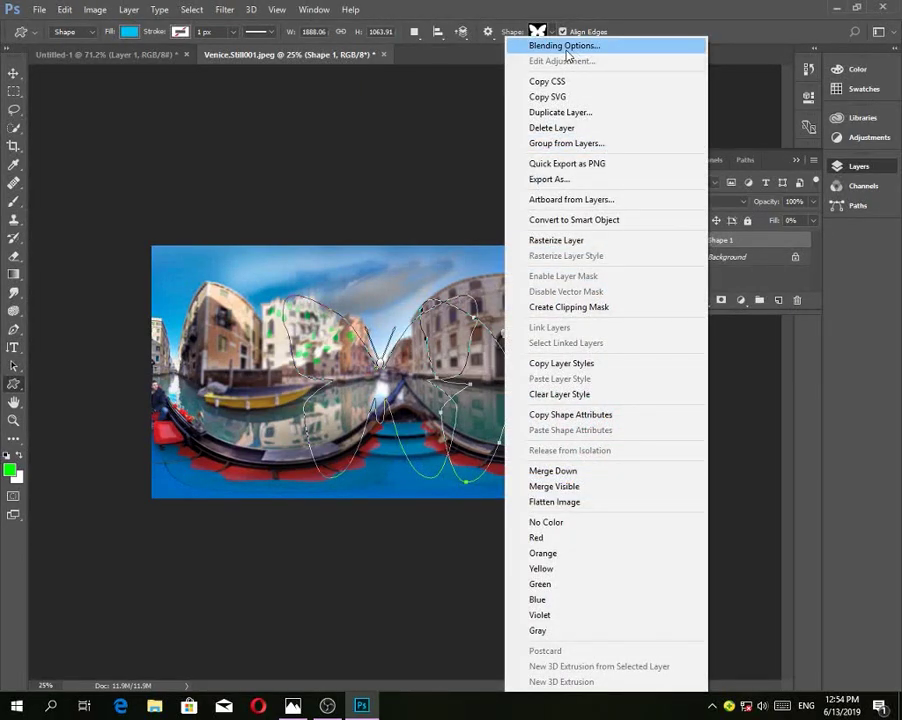
{"action": "left_click", "coordinate": [566, 47]}
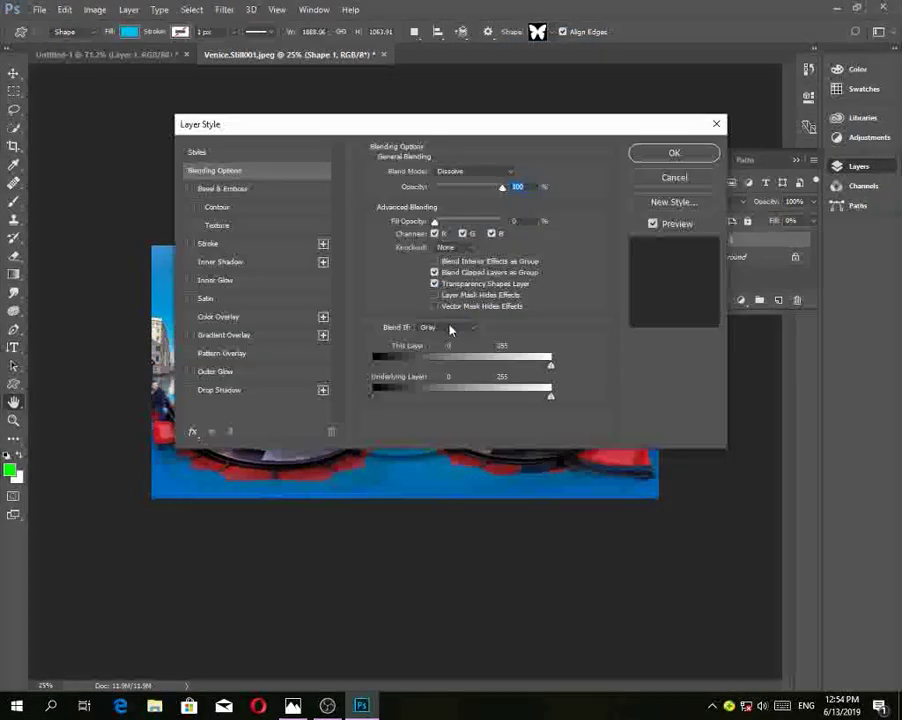
{"action": "left_click_drag", "start_coordinate": [493, 131], "coordinate": [461, 145]}
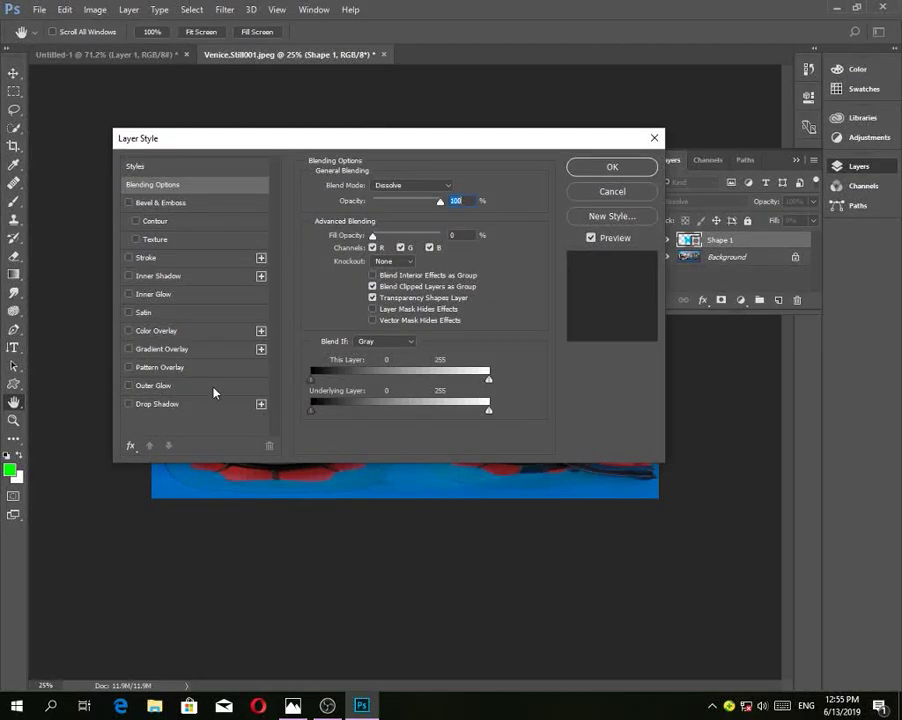
{"action": "left_click", "coordinate": [128, 404]}
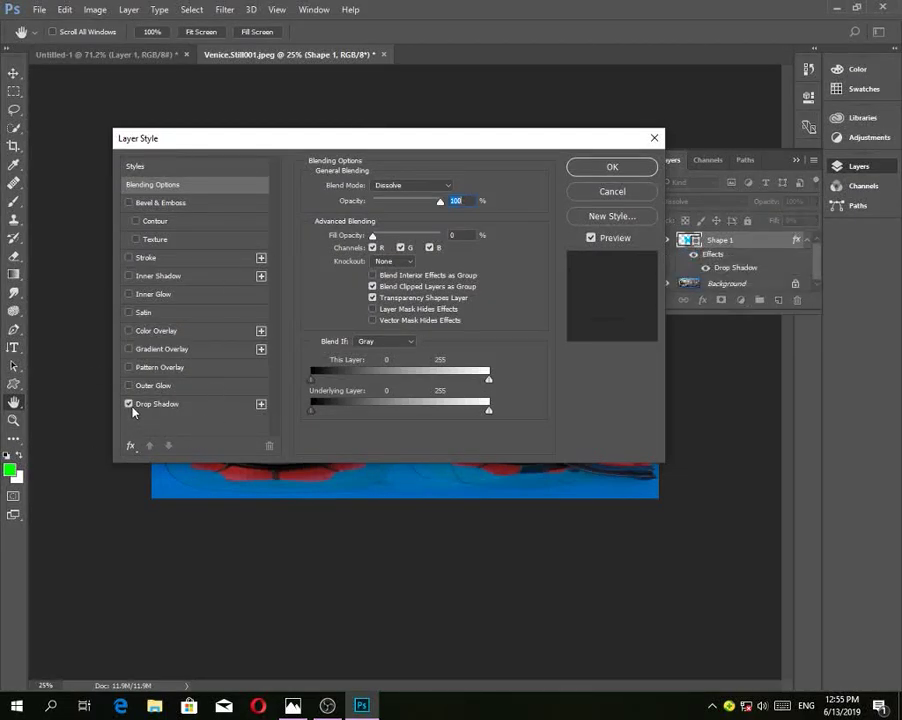
{"action": "left_click_drag", "start_coordinate": [510, 141], "coordinate": [664, 499]}
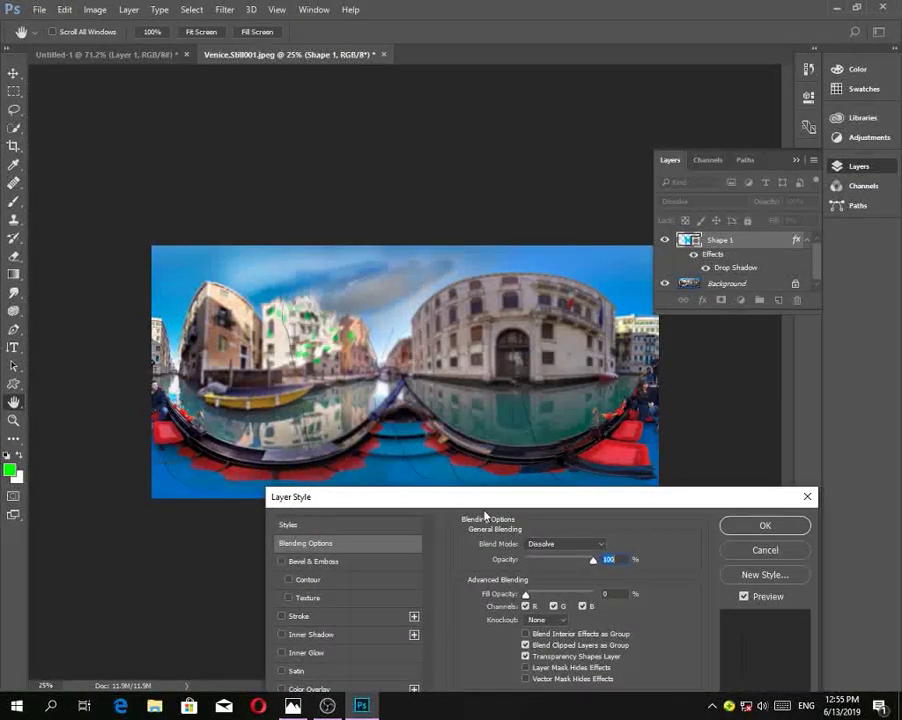
{"action": "left_click_drag", "start_coordinate": [479, 505], "coordinate": [344, 198]}
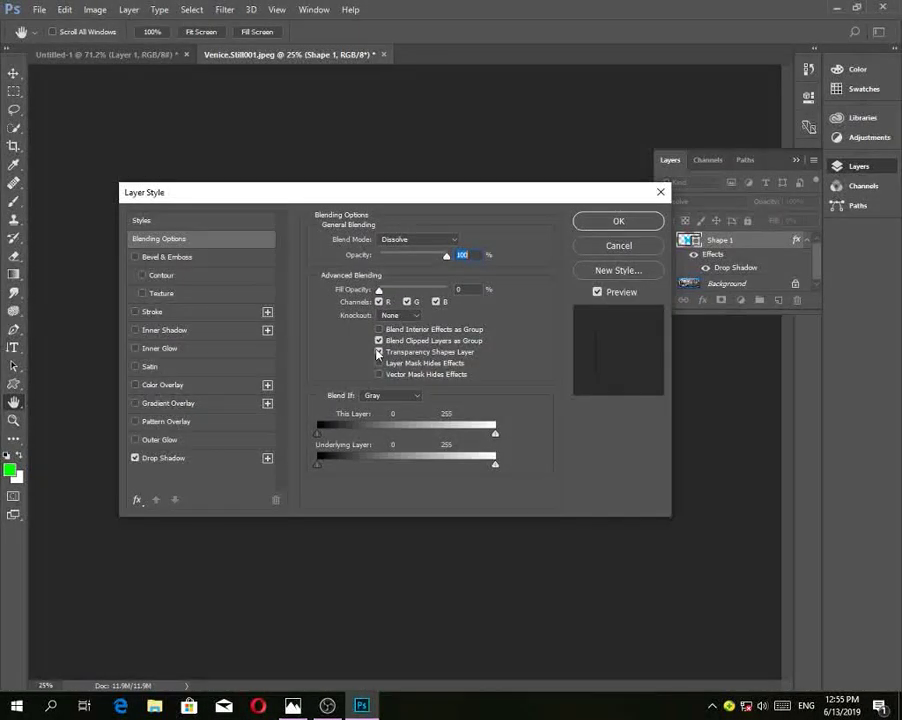
{"action": "left_click", "coordinate": [196, 461]}
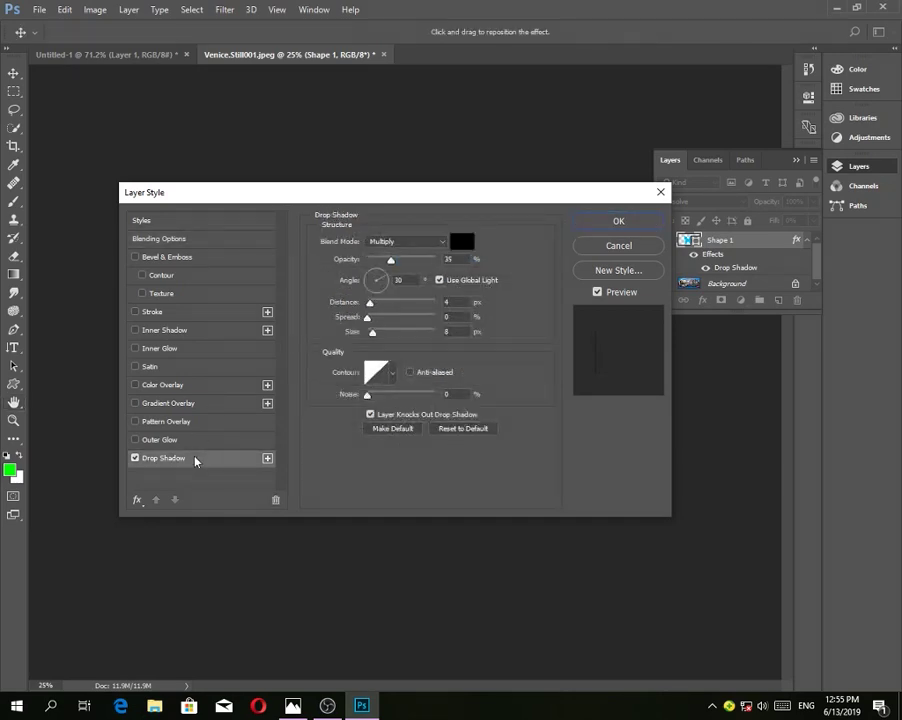
{"action": "left_click", "coordinate": [400, 331]}
{"action": "left_click_drag", "start_coordinate": [448, 197], "coordinate": [477, 521]}
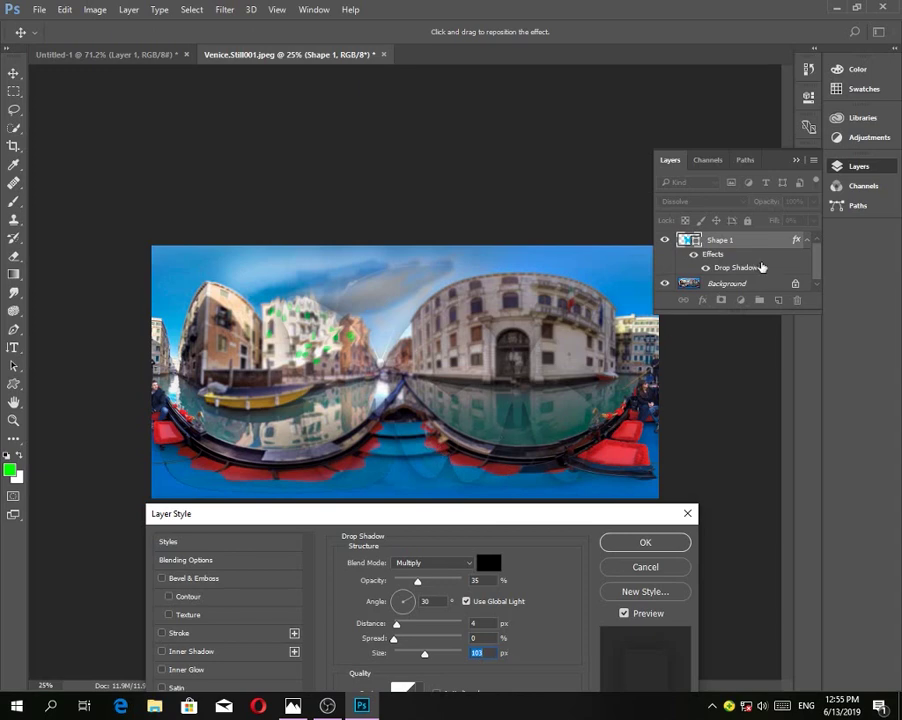
{"action": "left_click", "coordinate": [651, 537]}
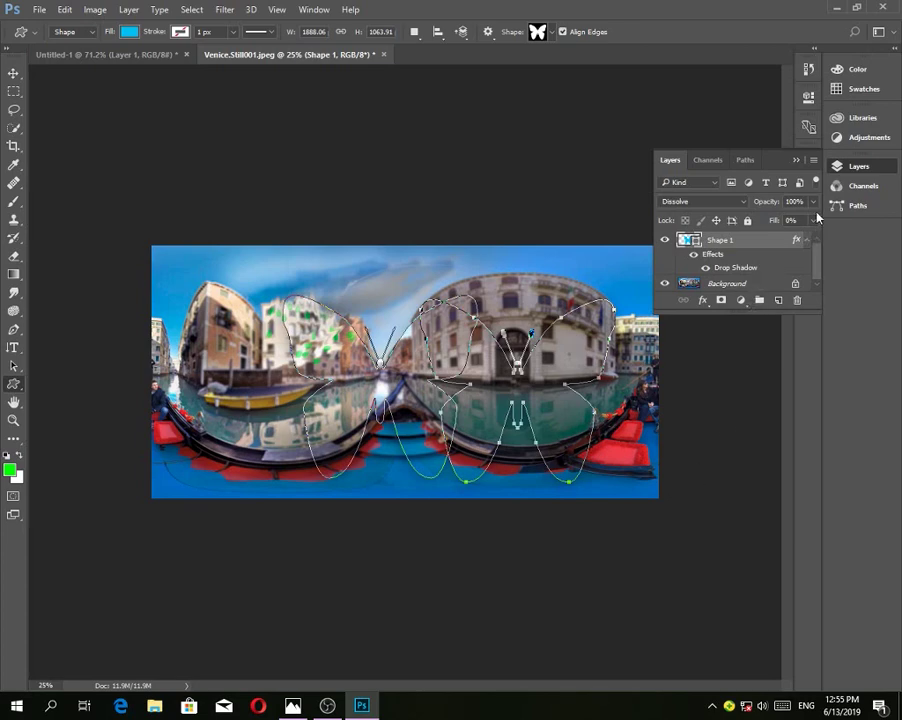
Try different opacity and fill values on Shape 1, keeping opacity at 100%
{"action": "left_click_drag", "start_coordinate": [778, 207], "coordinate": [624, 213]}
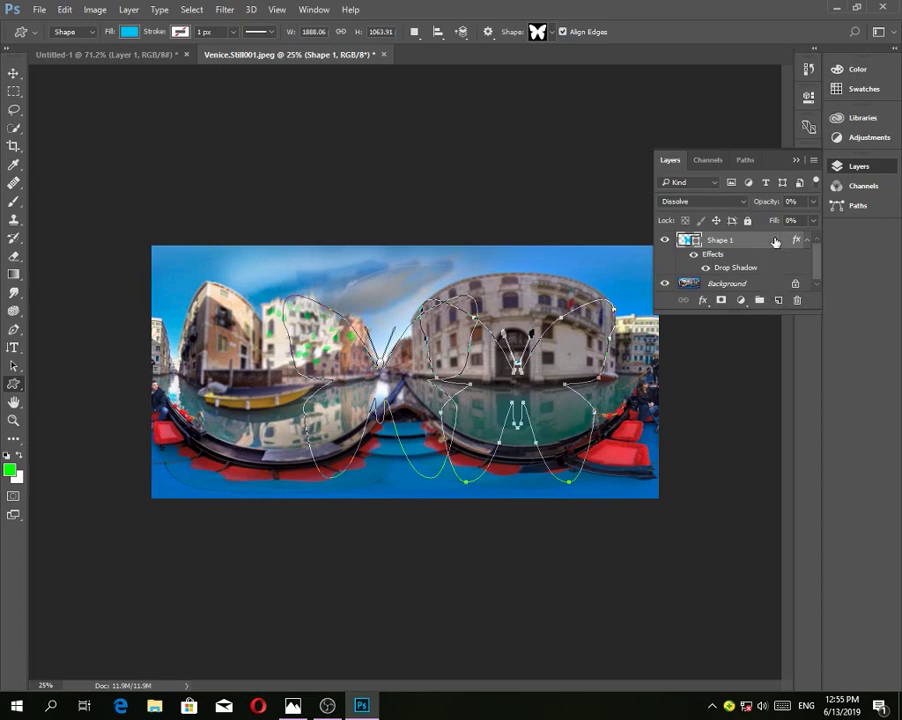
{"action": "left_click_drag", "start_coordinate": [774, 200], "coordinate": [824, 212]}
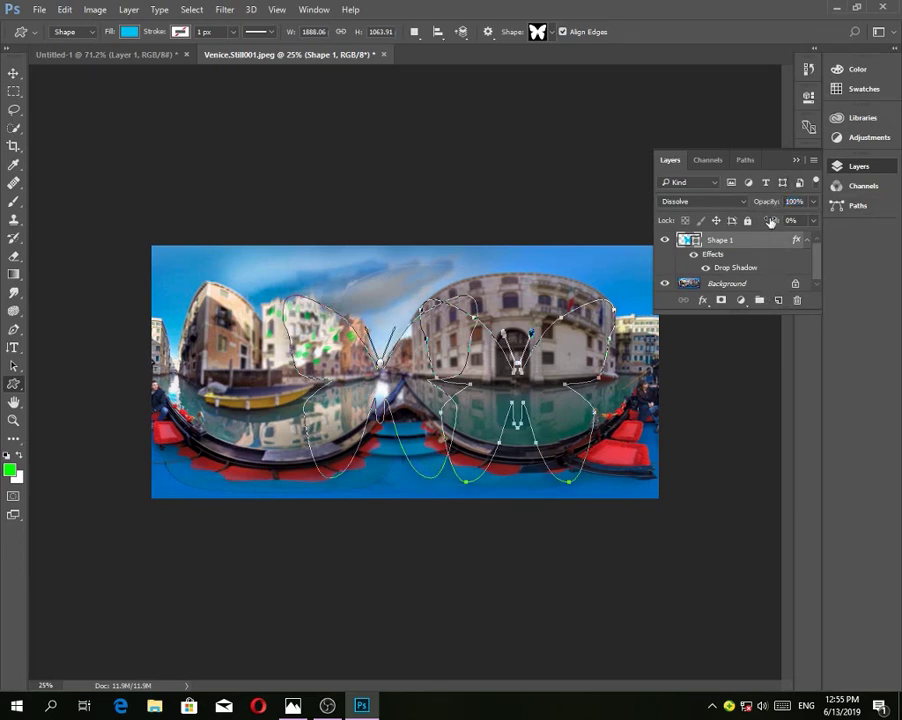
{"action": "left_click_drag", "start_coordinate": [770, 221], "coordinate": [846, 233]}
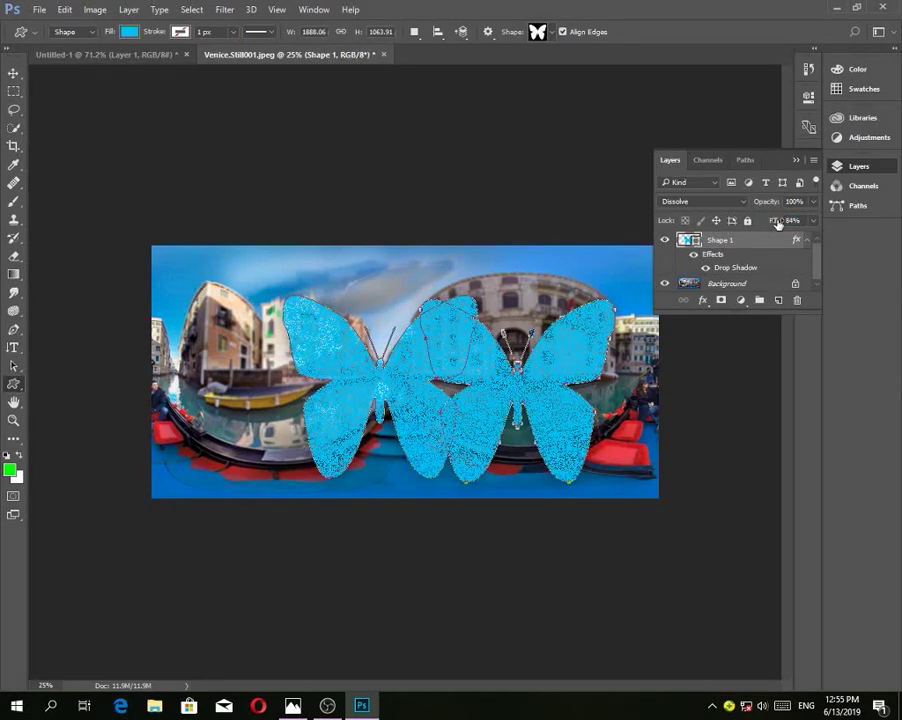
{"action": "left_click_drag", "start_coordinate": [776, 224], "coordinate": [814, 226]}
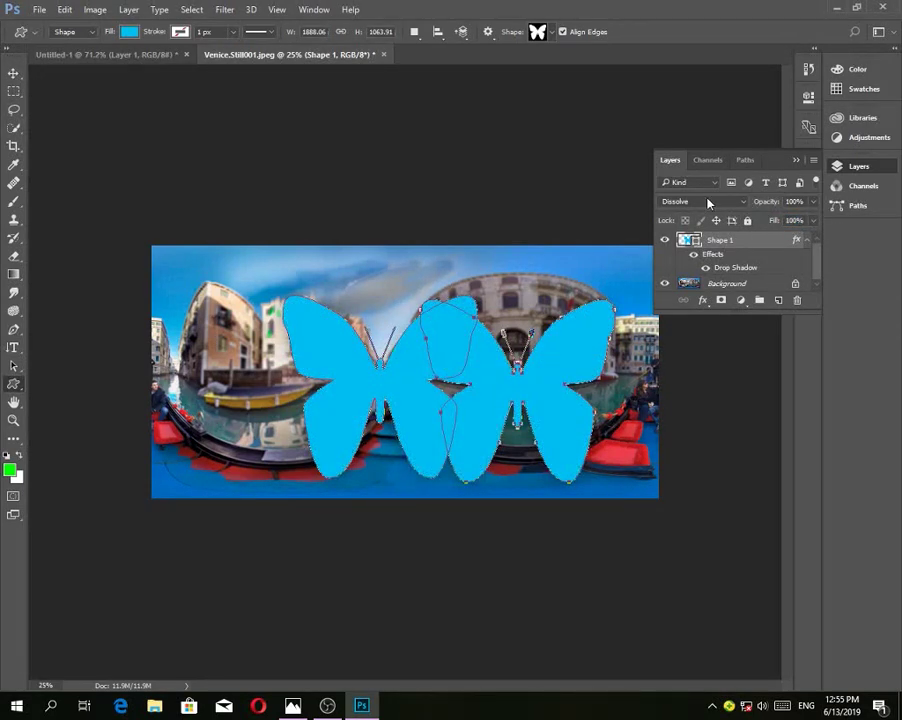
{"action": "left_click_drag", "start_coordinate": [774, 224], "coordinate": [761, 225]}
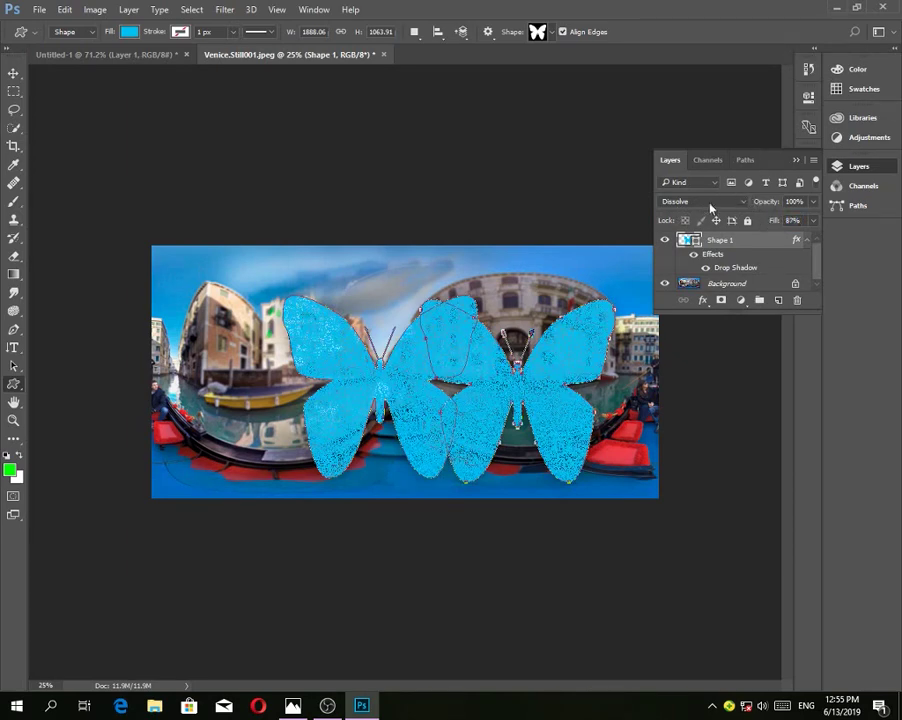
Set Shape 1's fill to 100% and switch its blend mode to Darken
{"action": "left_click", "coordinate": [710, 205]}
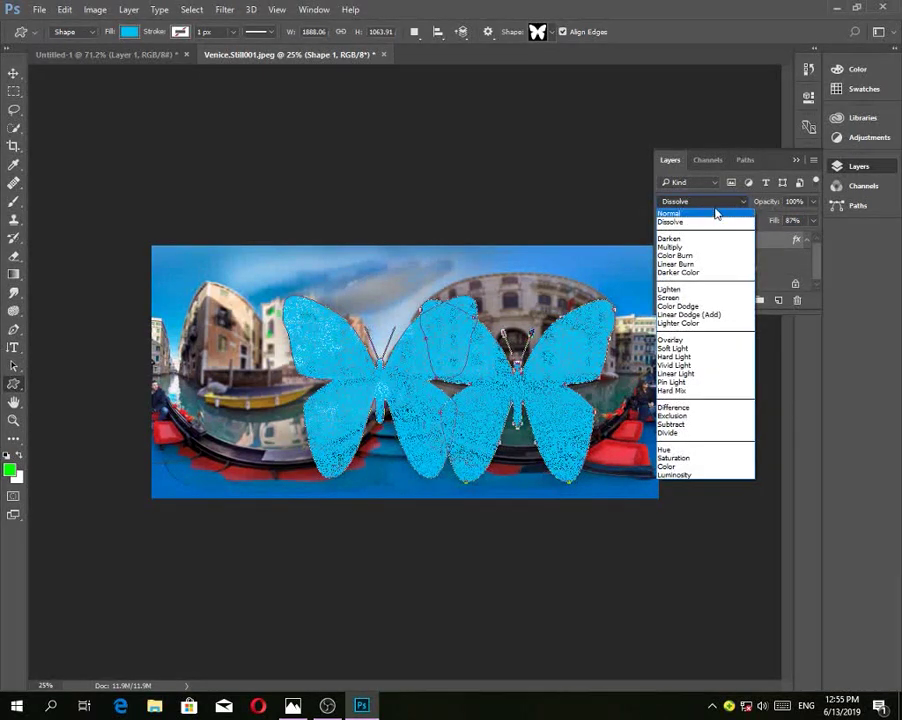
{"action": "left_click", "coordinate": [786, 209]}
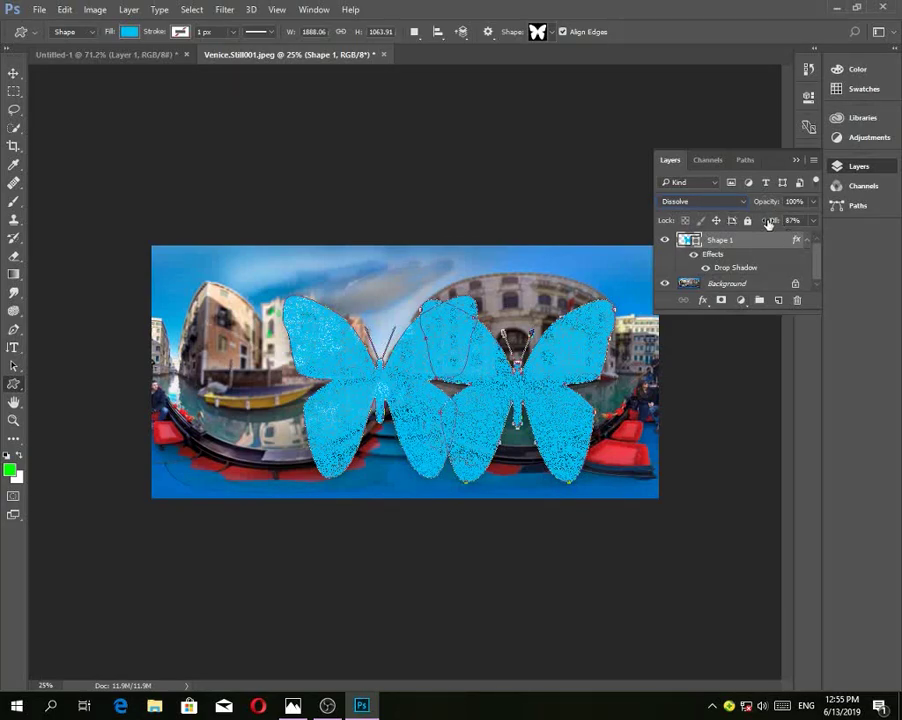
{"action": "left_click_drag", "start_coordinate": [768, 222], "coordinate": [878, 240]}
{"action": "key", "text": "Return"}
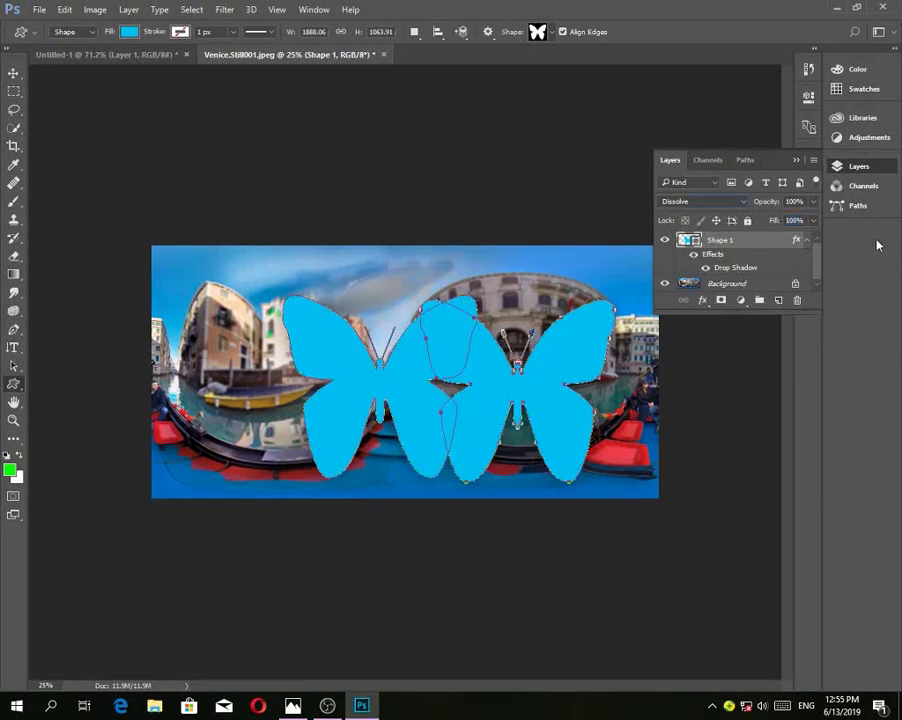
{"action": "left_click", "coordinate": [715, 203]}
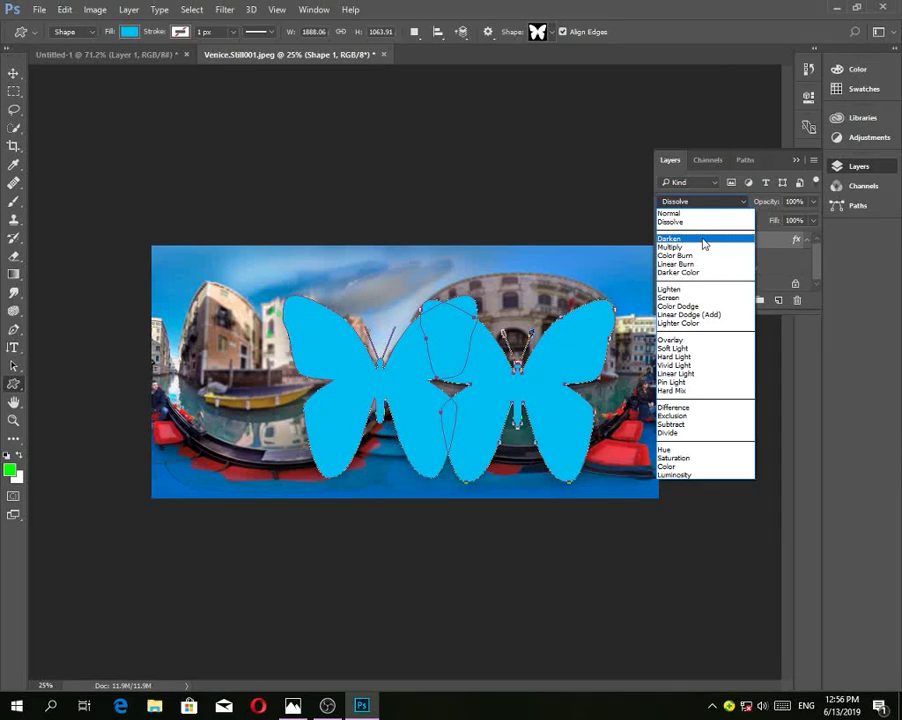
{"action": "left_click", "coordinate": [704, 240]}
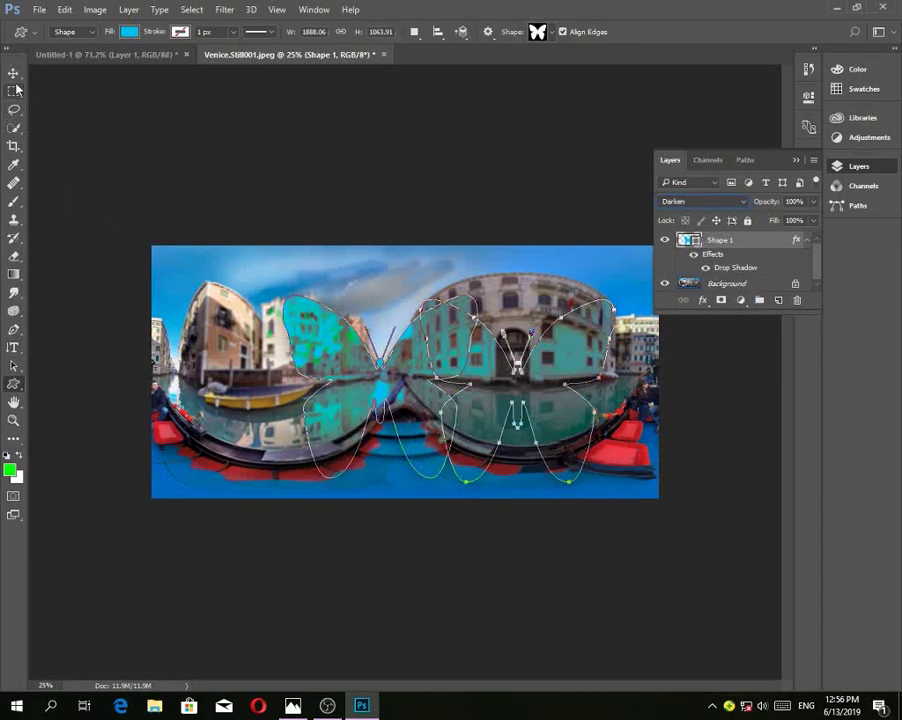
Add a new layer and fill a rectangle over the left buildings with black
{"action": "left_click", "coordinate": [779, 300]}
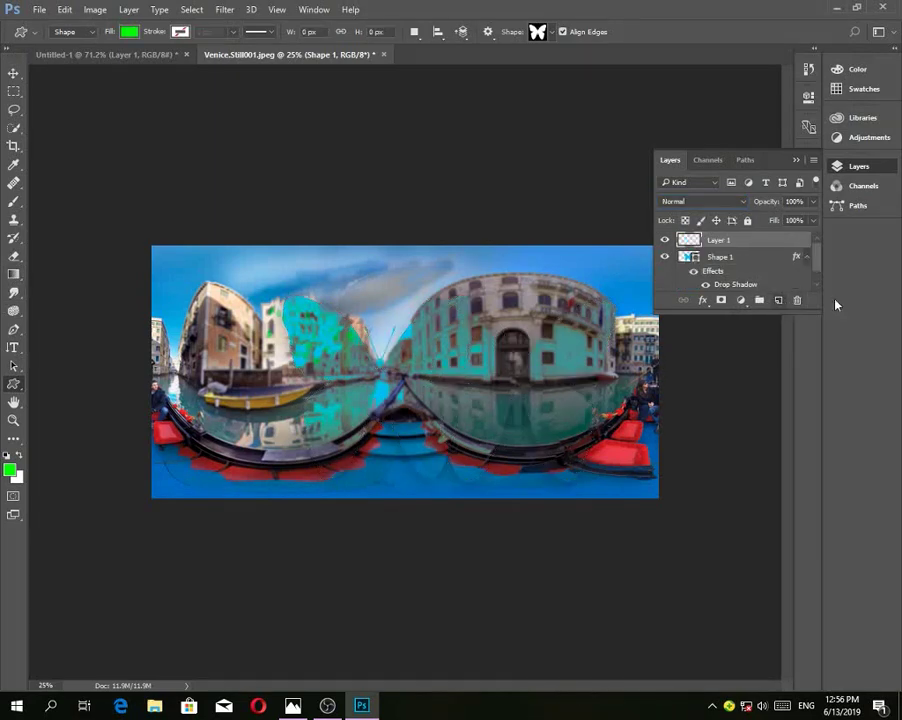
{"action": "left_click", "coordinate": [11, 275]}
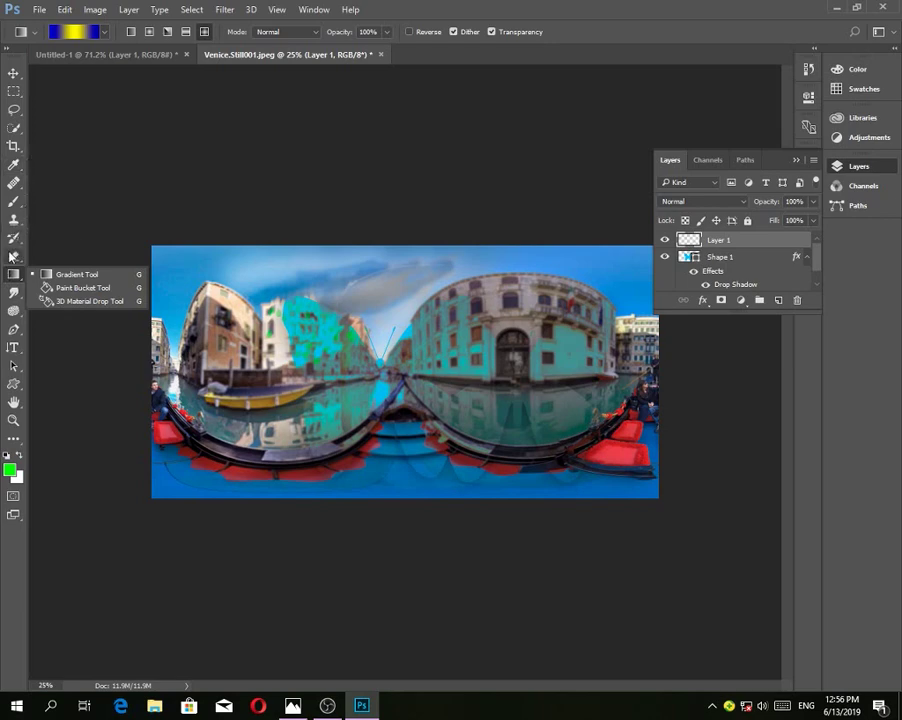
{"action": "left_click", "coordinate": [21, 93]}
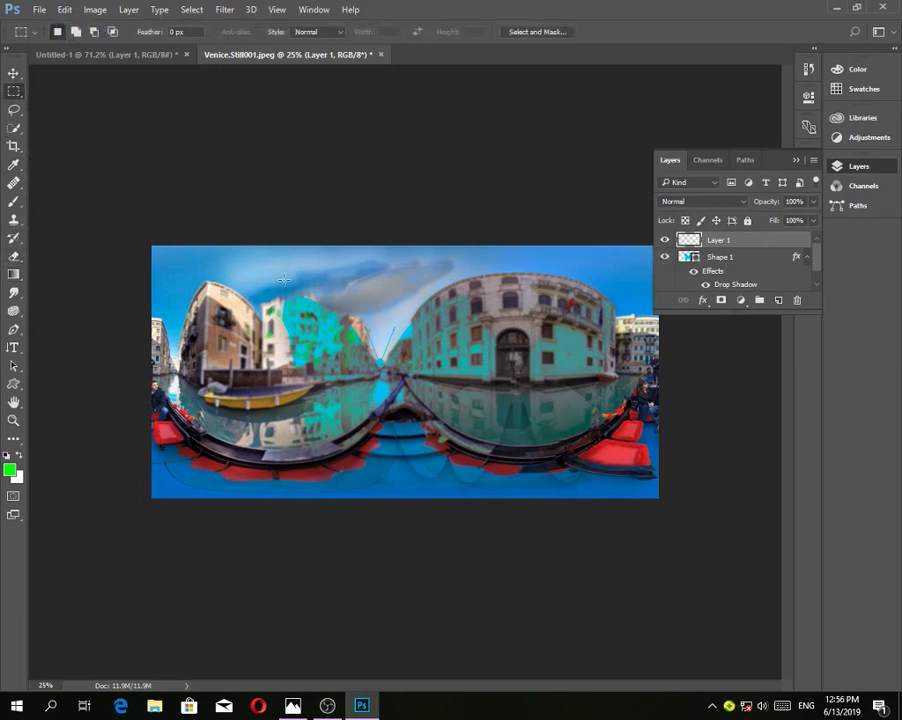
{"action": "left_click_drag", "start_coordinate": [208, 265], "coordinate": [335, 366]}
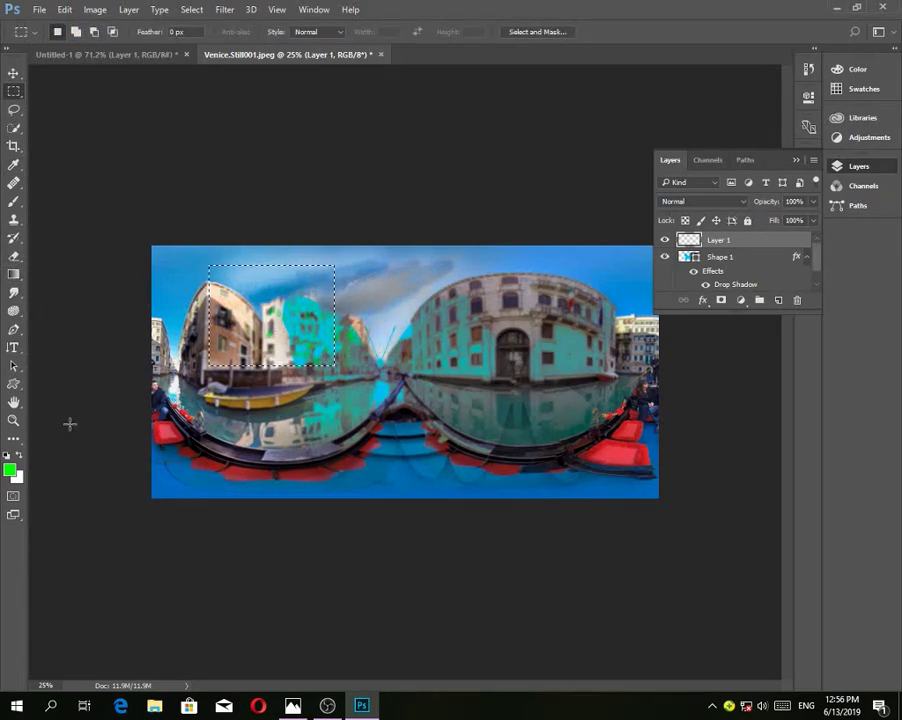
{"action": "left_click", "coordinate": [10, 455]}
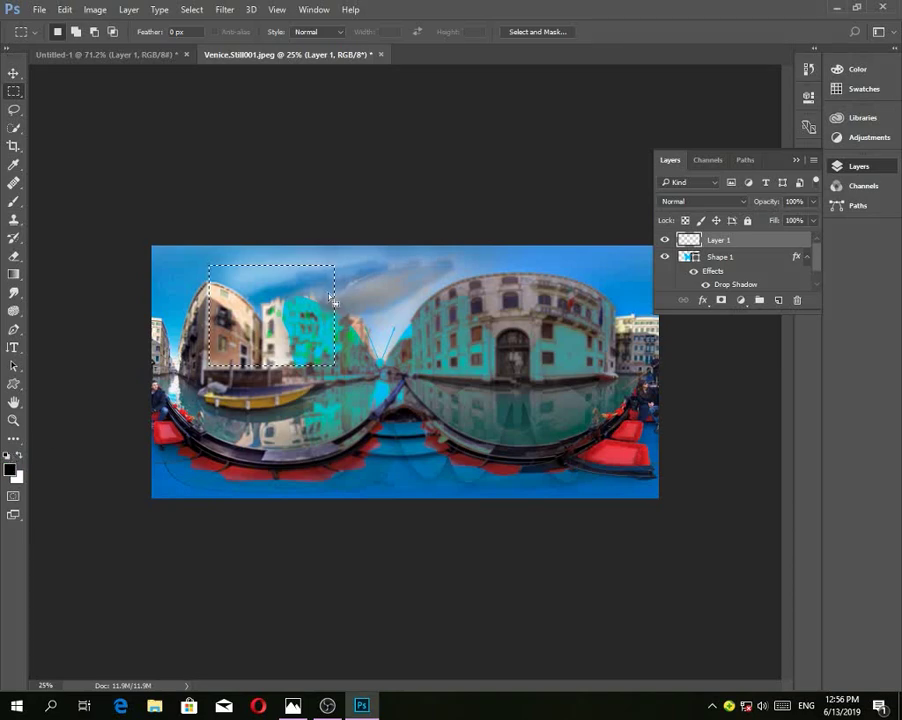
{"action": "key", "text": "alt+BackSpace"}
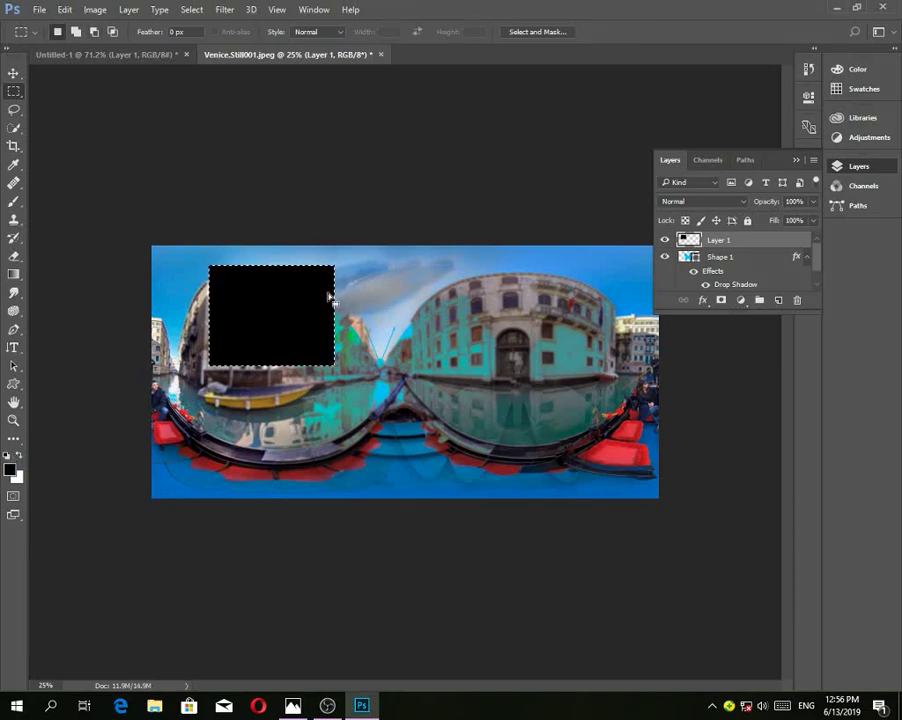
Fill a rectangle over the right-hand building with white, then deselect
{"action": "key", "text": "i"}
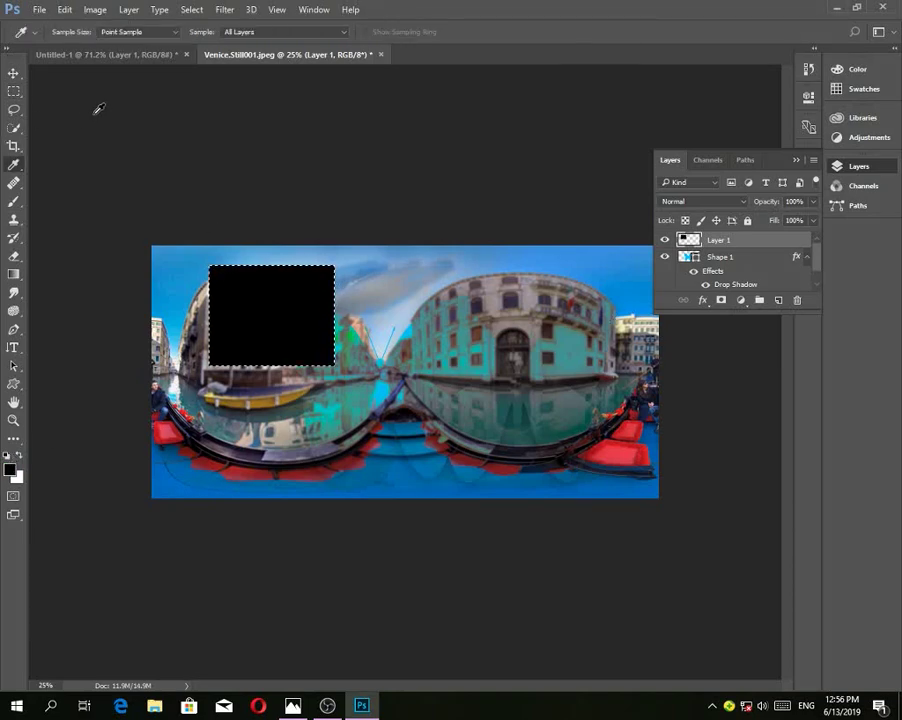
{"action": "left_click", "coordinate": [14, 91]}
{"action": "left_click_drag", "start_coordinate": [441, 267], "coordinate": [617, 380]}
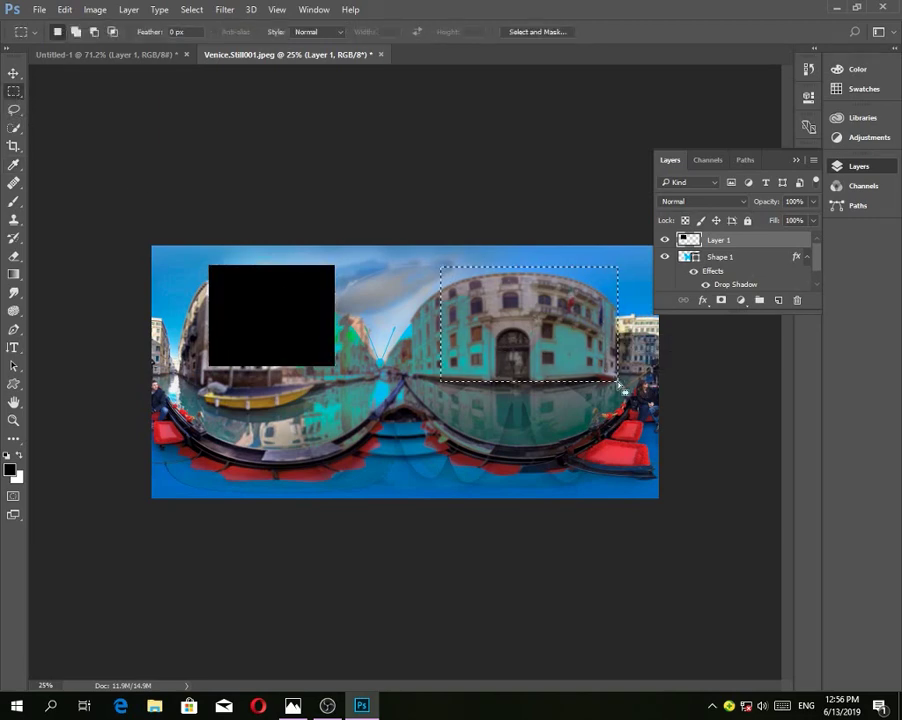
{"action": "left_click", "coordinate": [19, 456]}
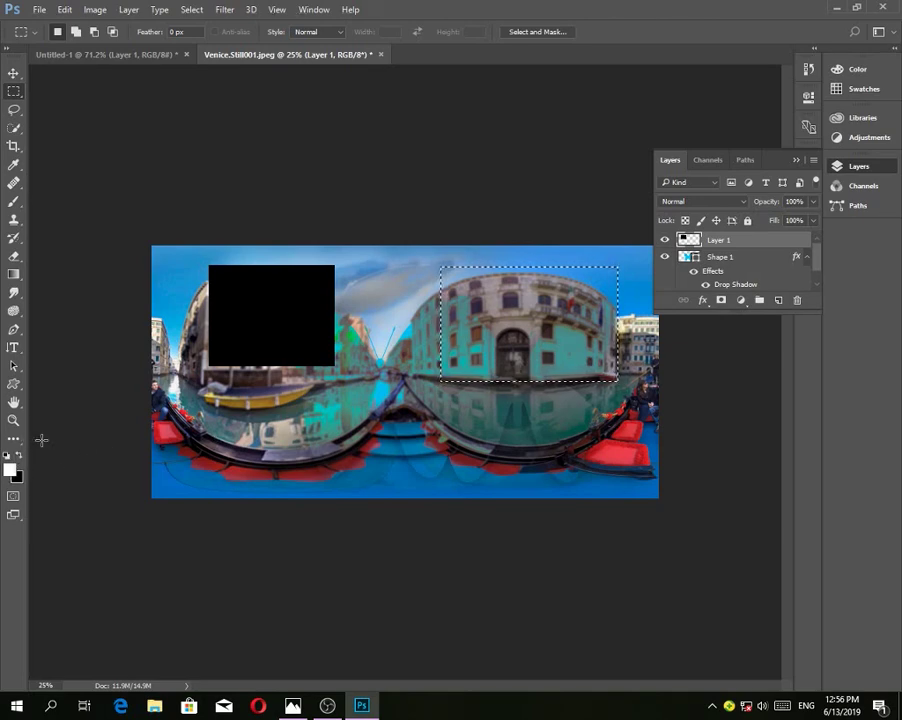
{"action": "key", "text": "alt+BackSpace"}
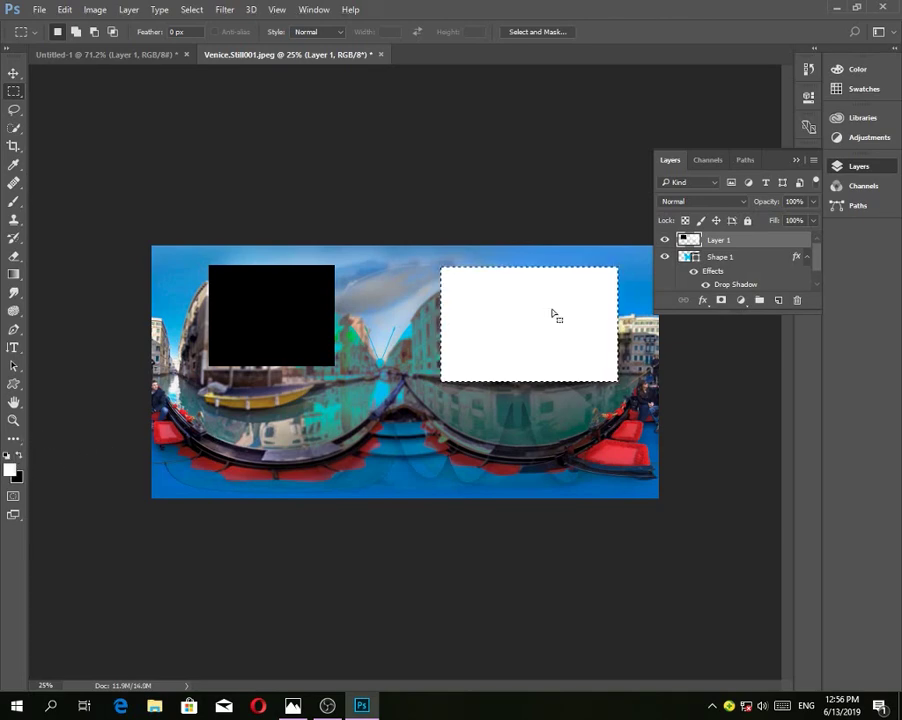
{"action": "key", "text": "ctrl+BackSpace"}
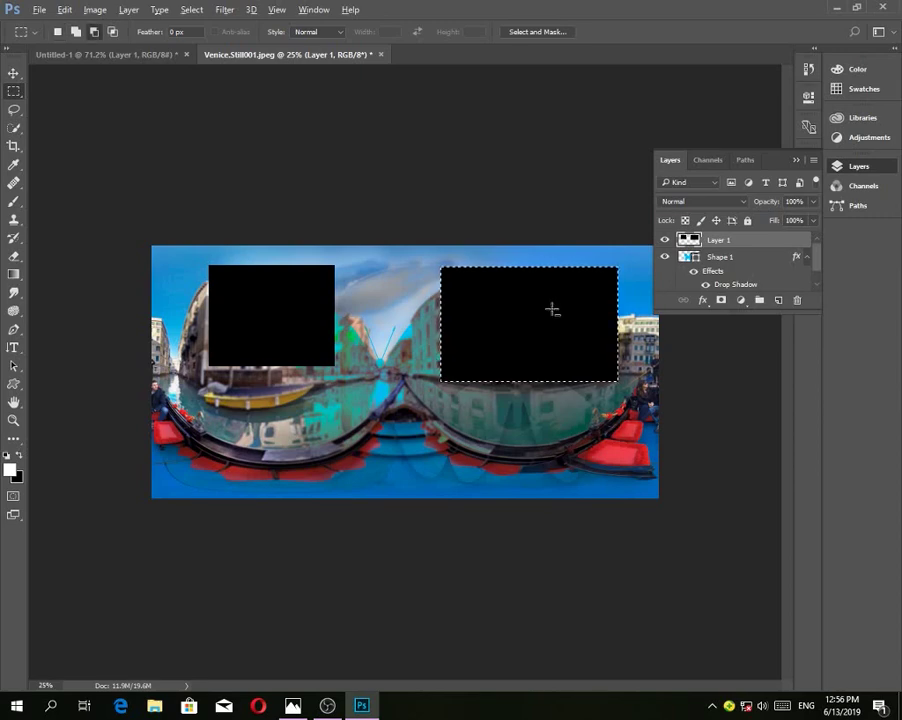
{"action": "key", "text": "alt+BackSpace"}
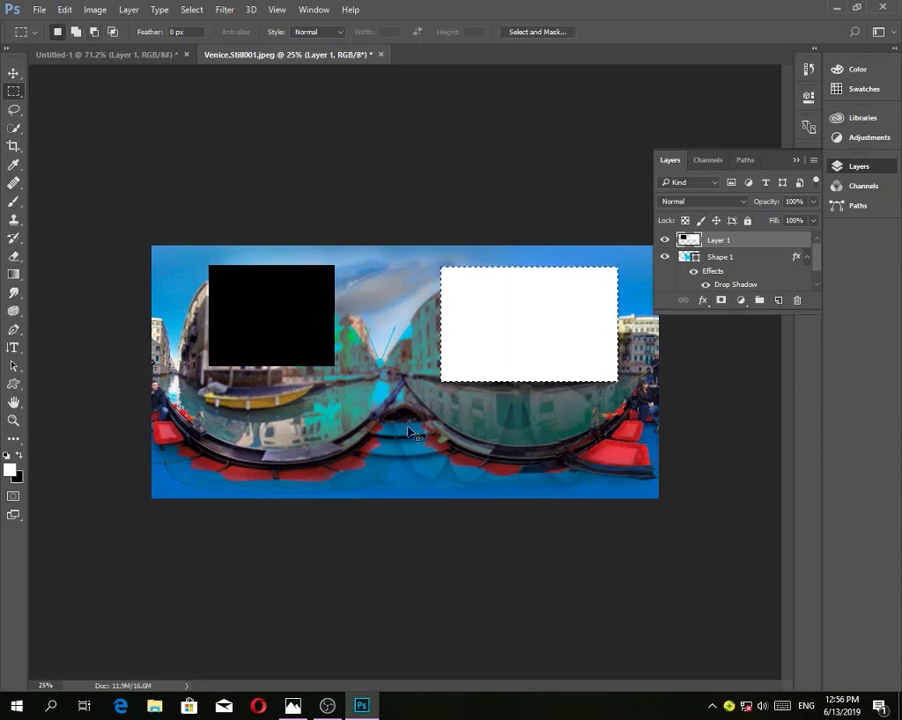
{"action": "key", "text": "ctrl+d"}
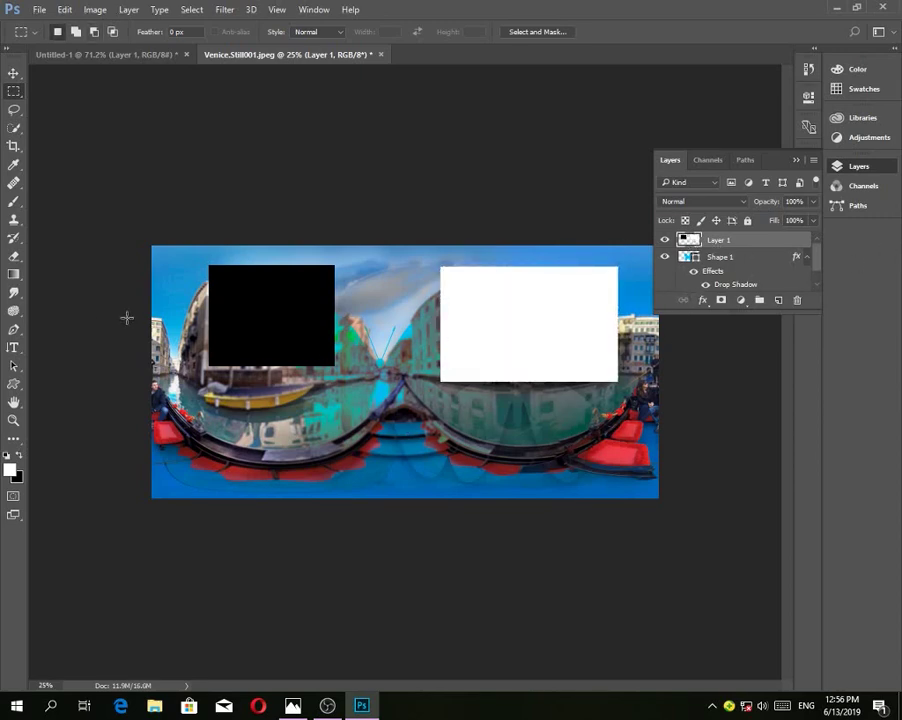
{"action": "left_click", "coordinate": [746, 203]}
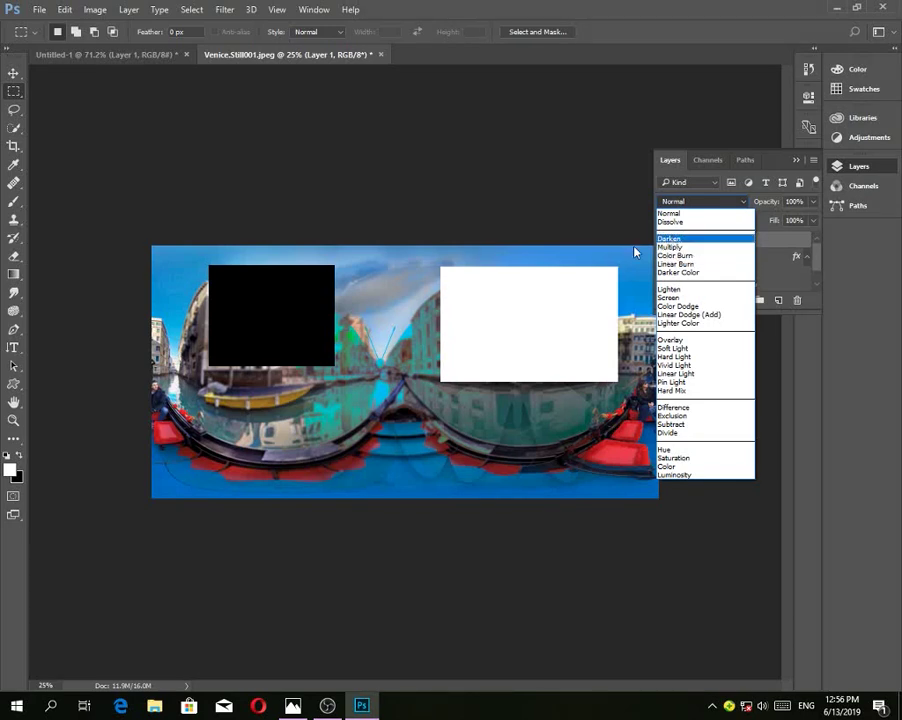
{"action": "left_click", "coordinate": [700, 239]}
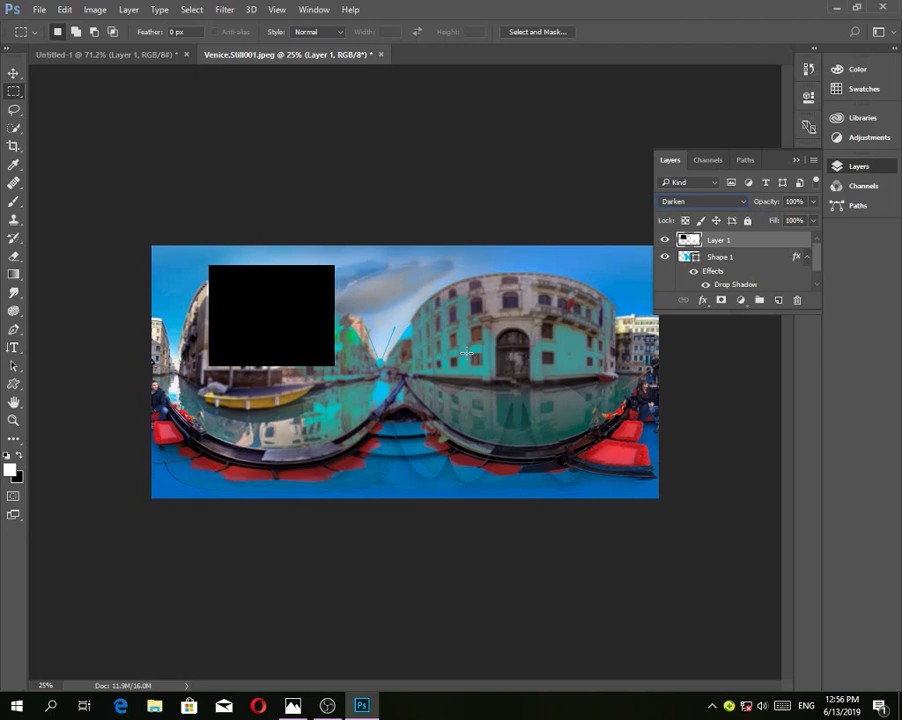
{"action": "left_click", "coordinate": [707, 203]}
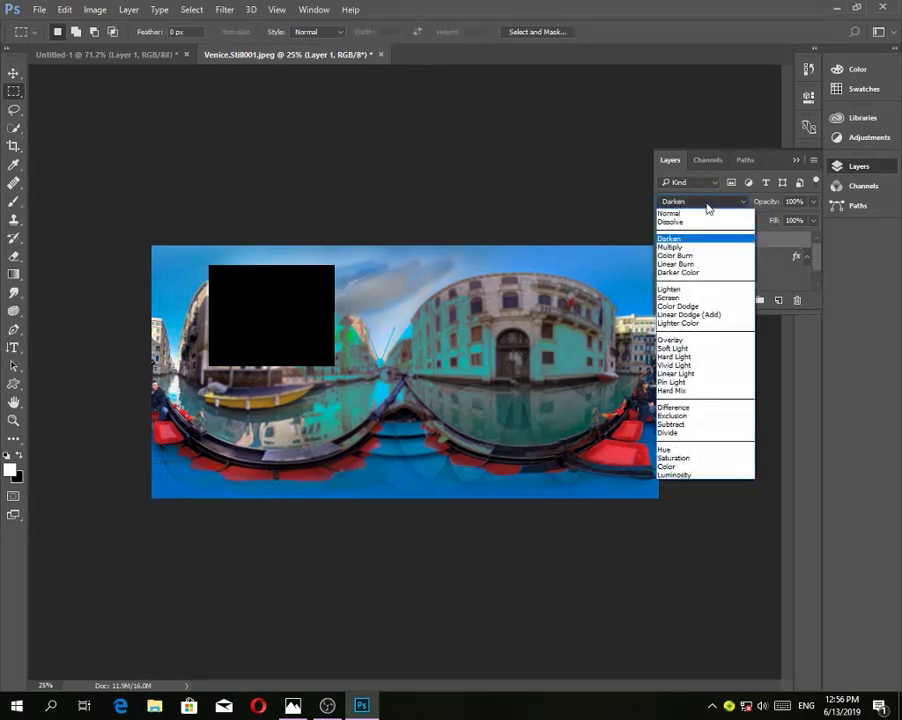
{"action": "left_click", "coordinate": [704, 290]}
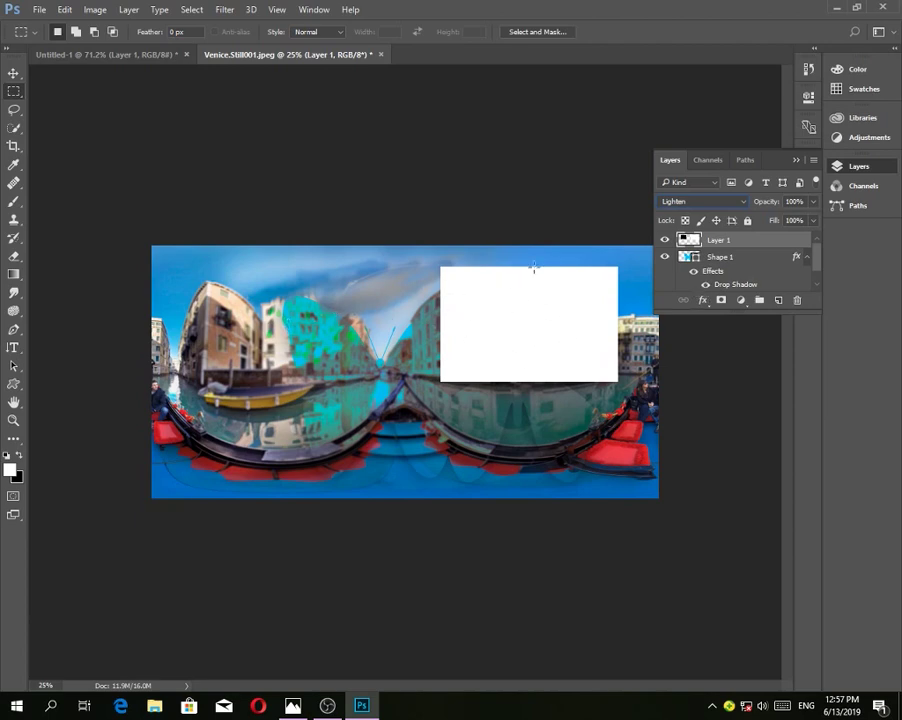
{"action": "left_click", "coordinate": [700, 204]}
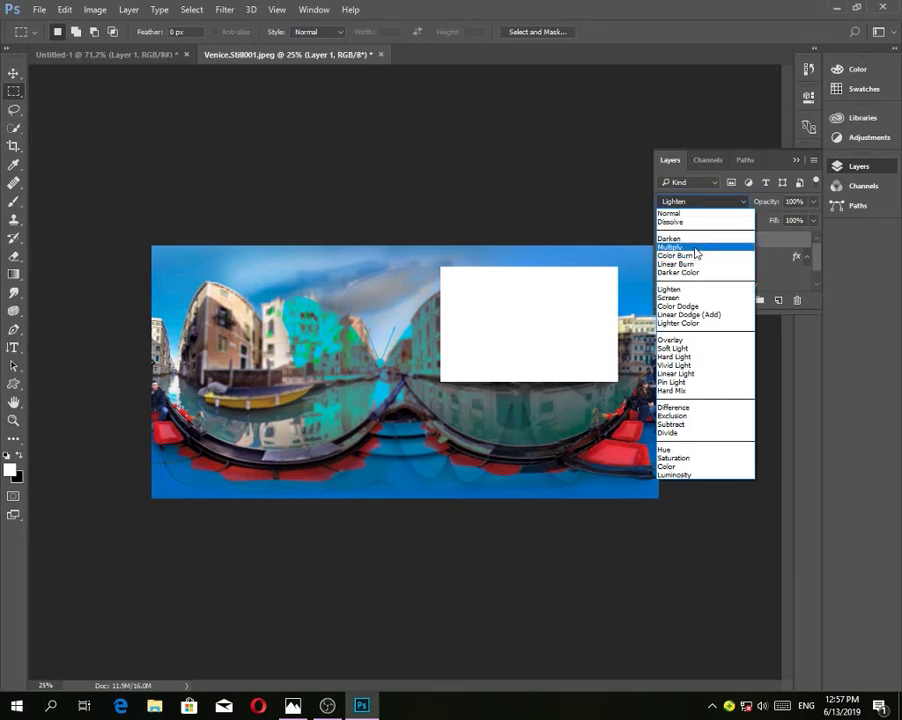
{"action": "left_click", "coordinate": [697, 248]}
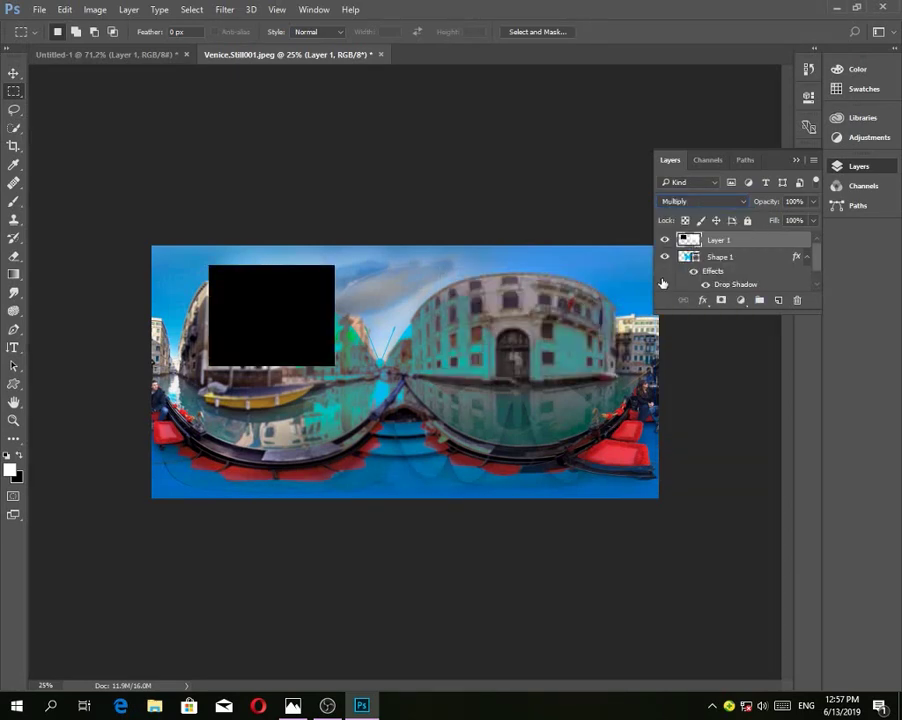
{"action": "left_click", "coordinate": [719, 204]}
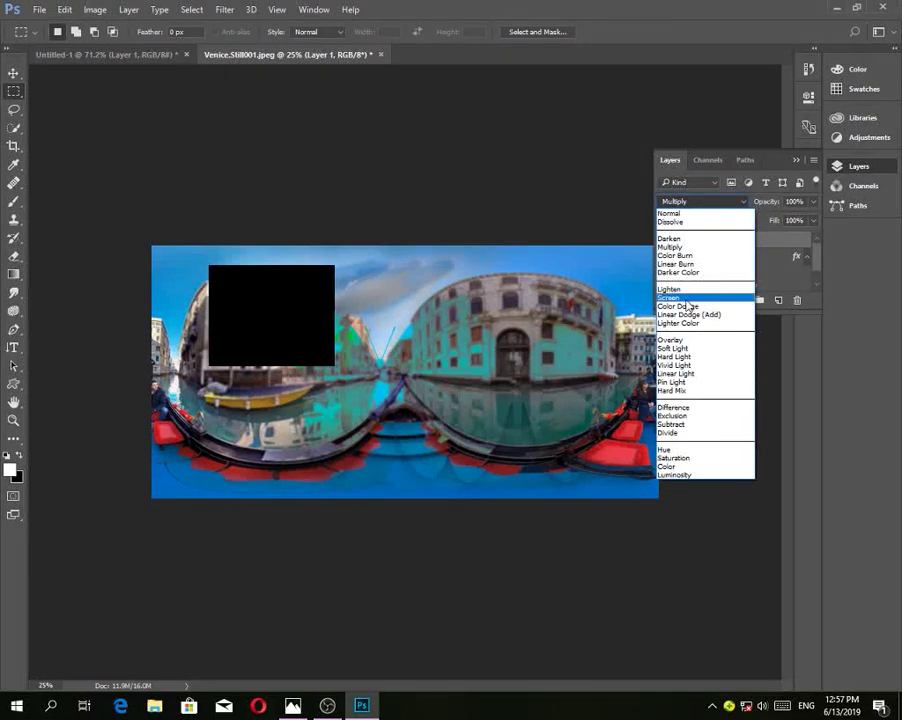
{"action": "left_click", "coordinate": [720, 298]}
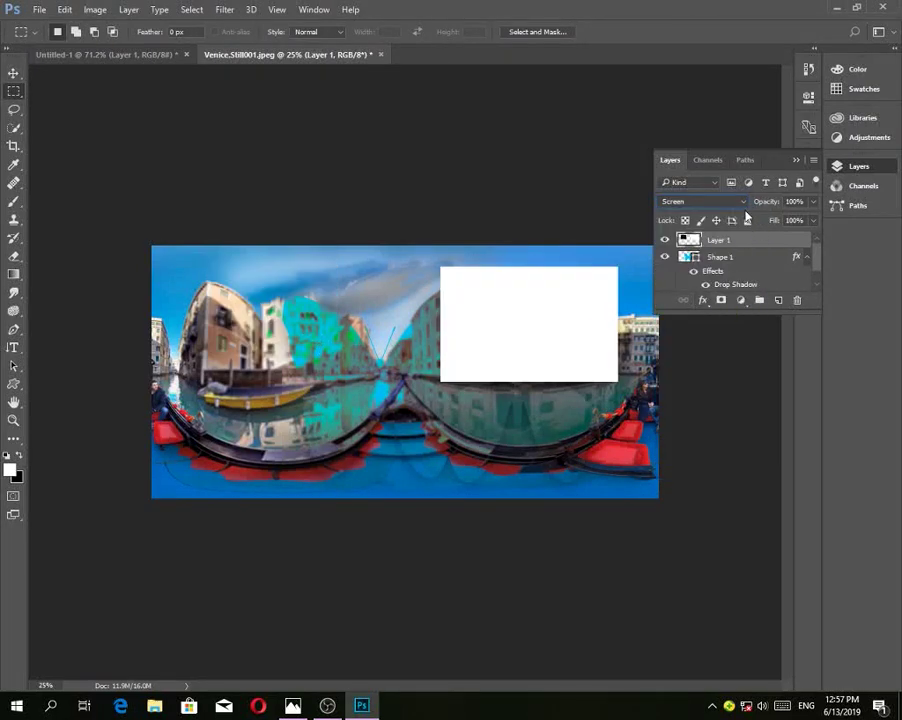
{"action": "left_click", "coordinate": [739, 204]}
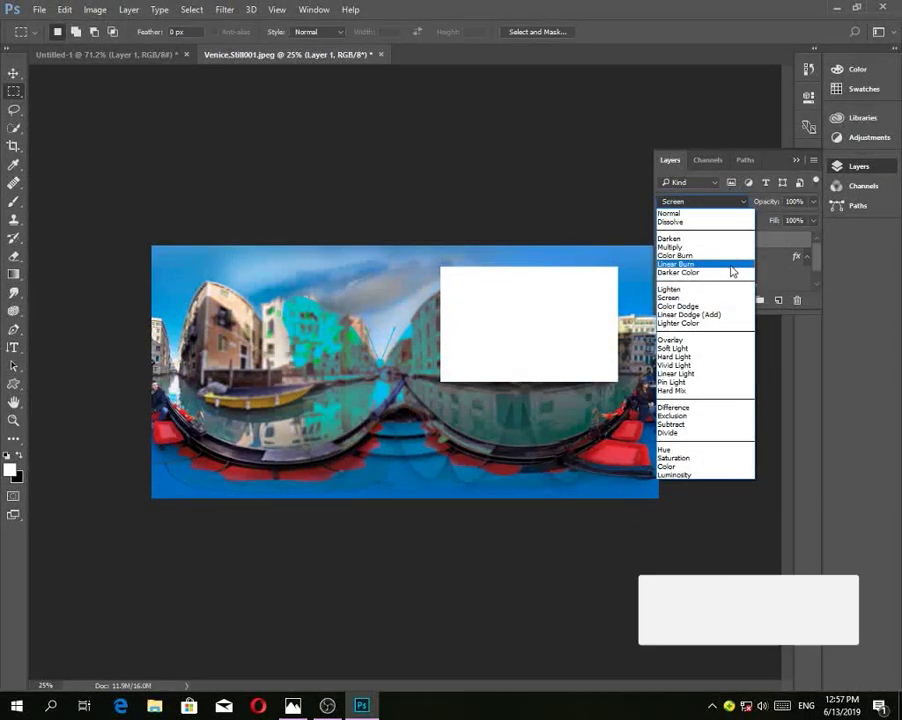
{"action": "left_click", "coordinate": [731, 264]}
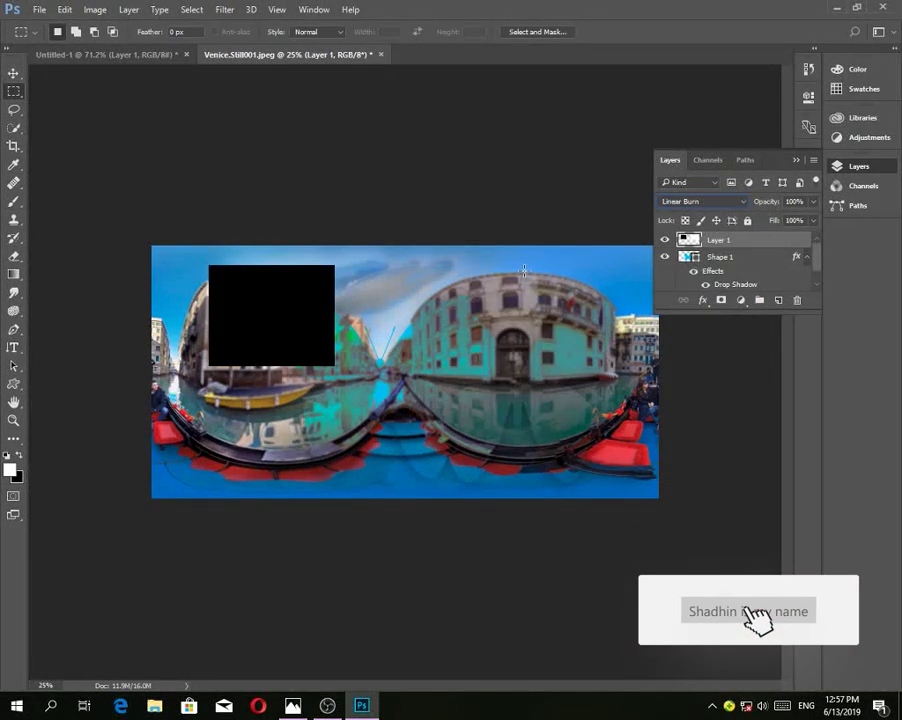
{"action": "left_click", "coordinate": [709, 203]}
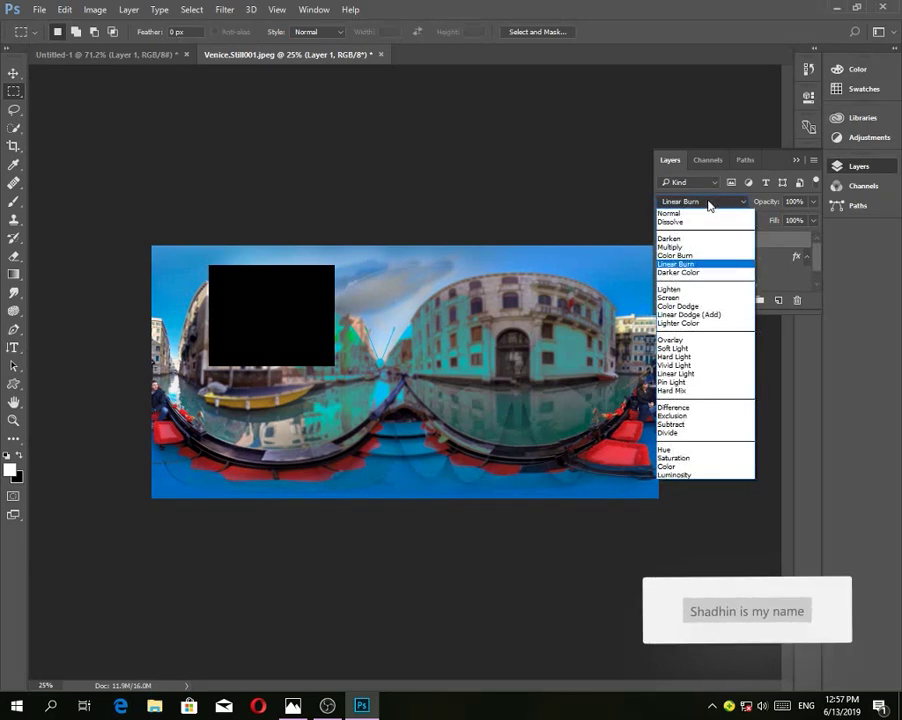
{"action": "left_click", "coordinate": [703, 316]}
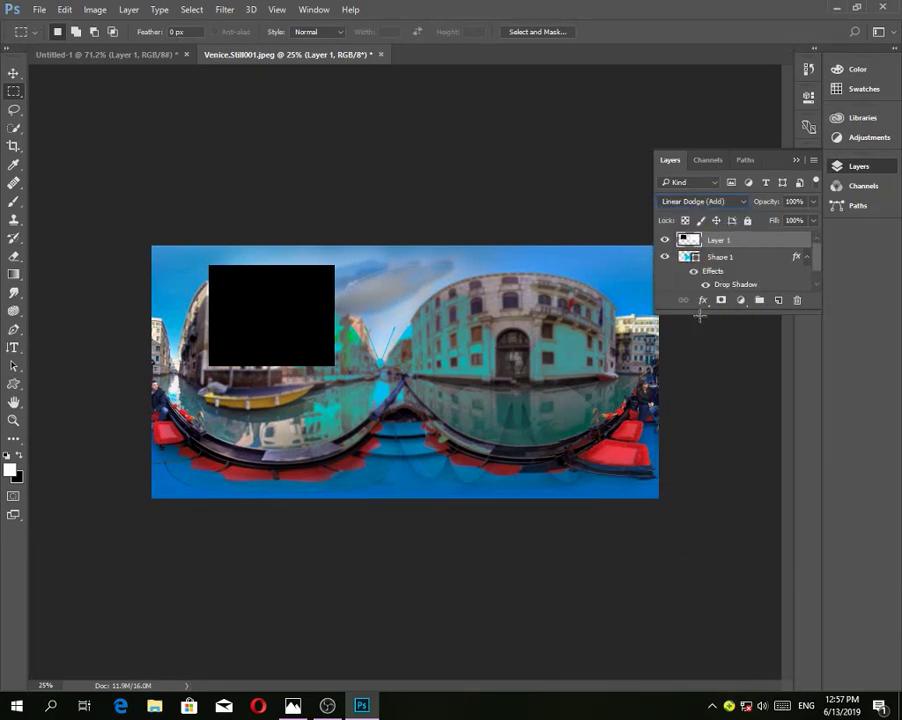
{"action": "left_click", "coordinate": [703, 203]}
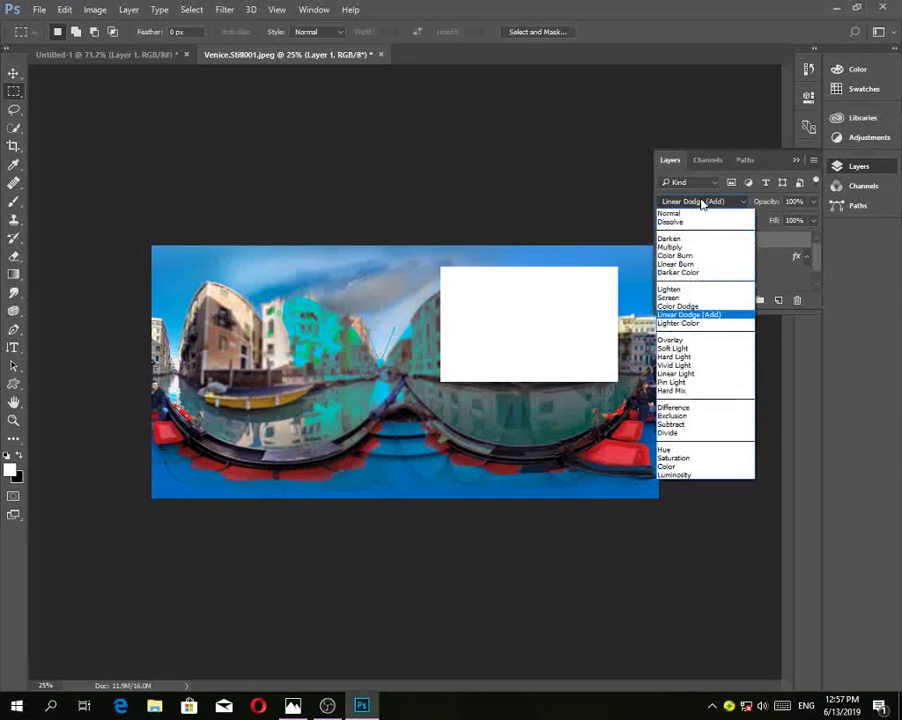
{"action": "left_click", "coordinate": [700, 322]}
{"action": "left_click", "coordinate": [710, 202]}
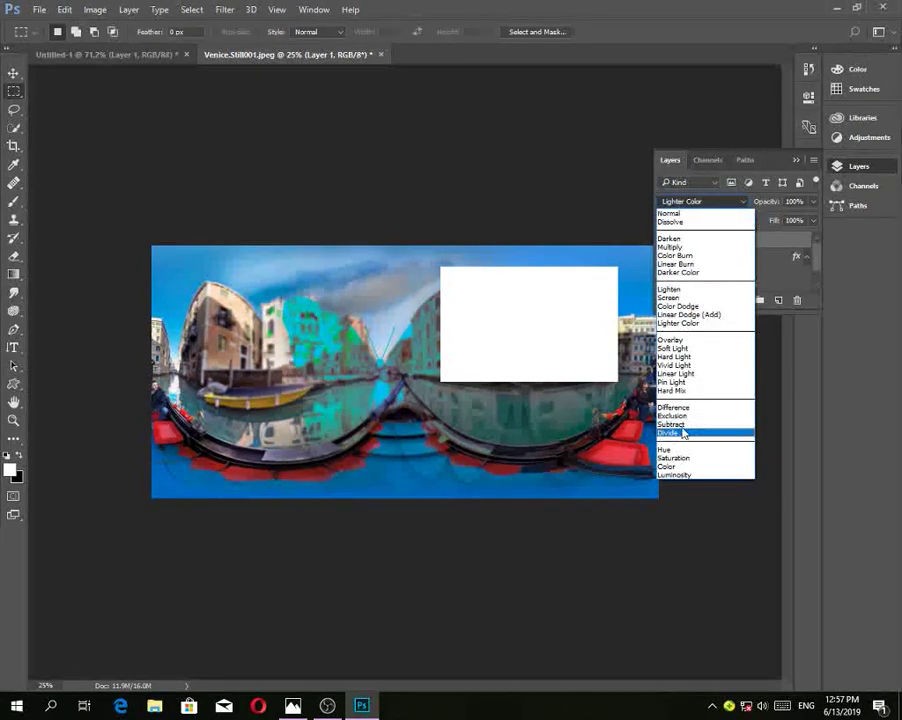
{"action": "left_click", "coordinate": [700, 340]}
{"action": "left_click", "coordinate": [717, 204]}
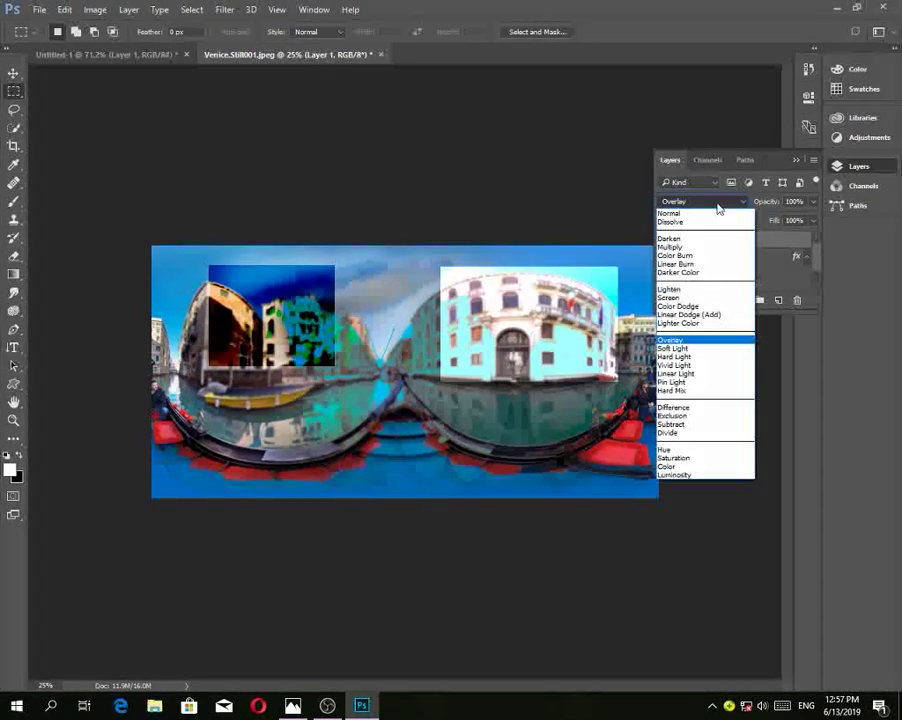
{"action": "left_click", "coordinate": [690, 374]}
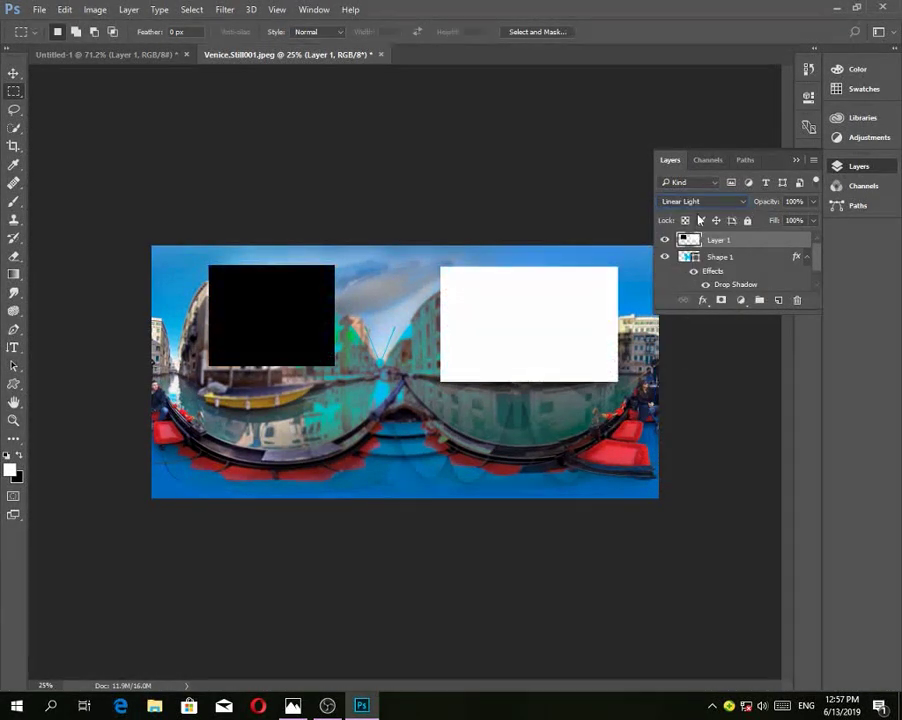
{"action": "left_click", "coordinate": [701, 204]}
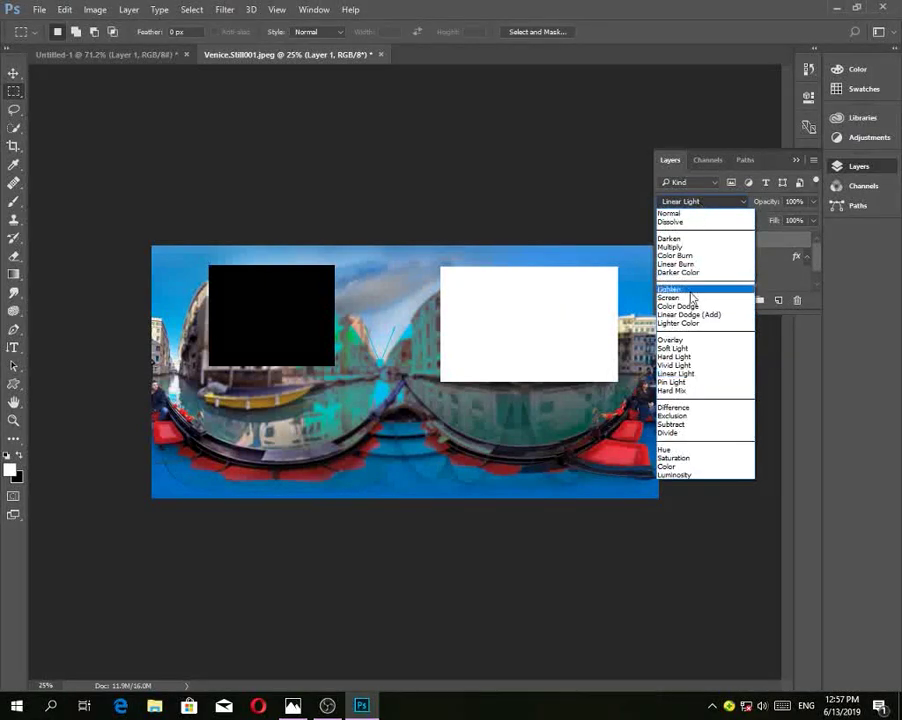
{"action": "left_click", "coordinate": [688, 391]}
{"action": "left_click", "coordinate": [706, 203]}
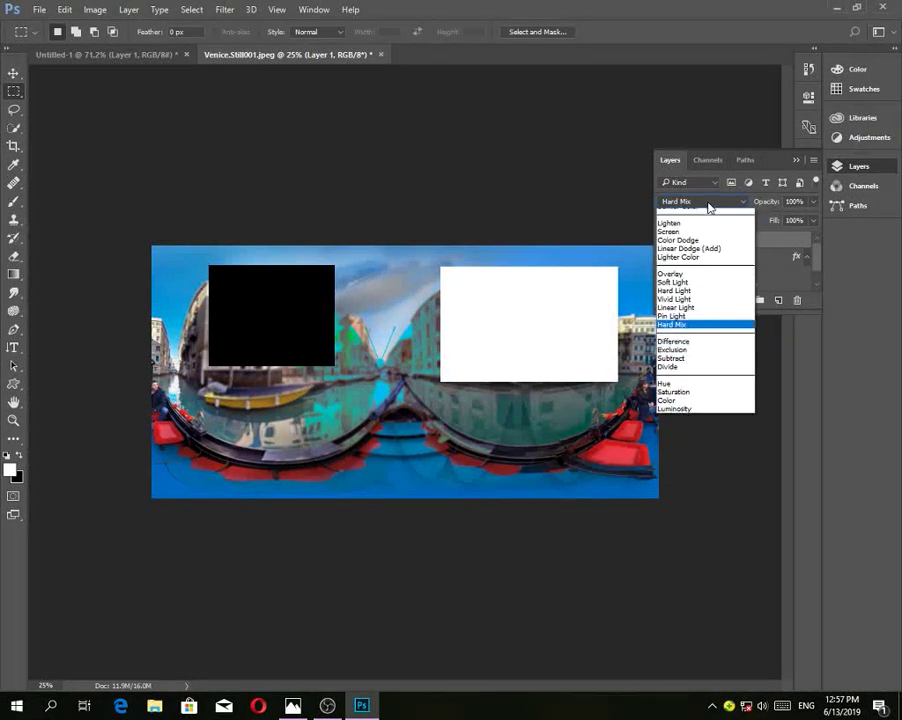
{"action": "left_click", "coordinate": [704, 205]}
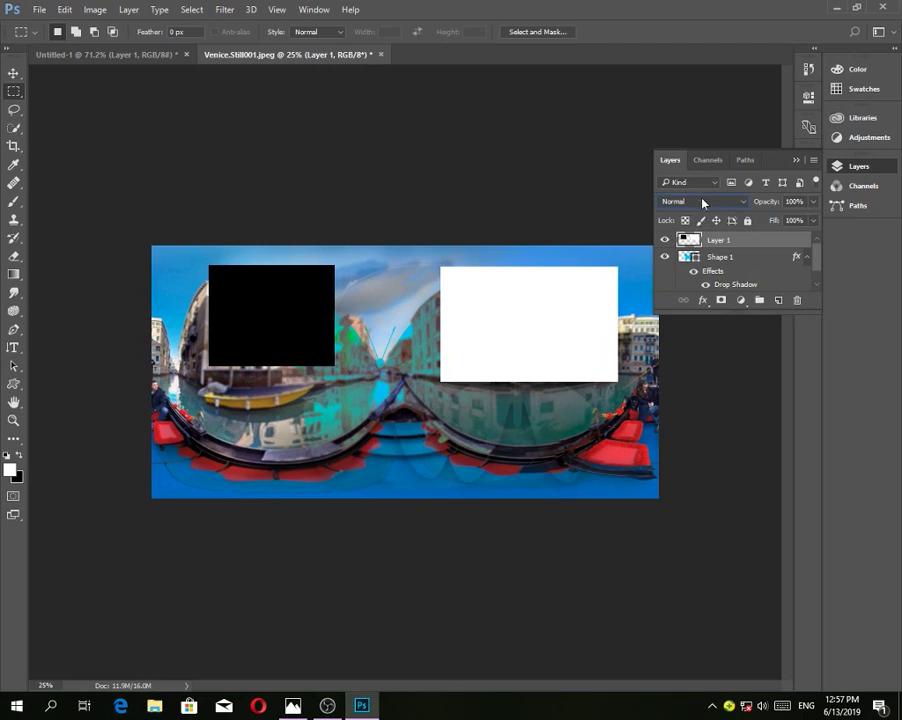
{"action": "left_click", "coordinate": [703, 201]}
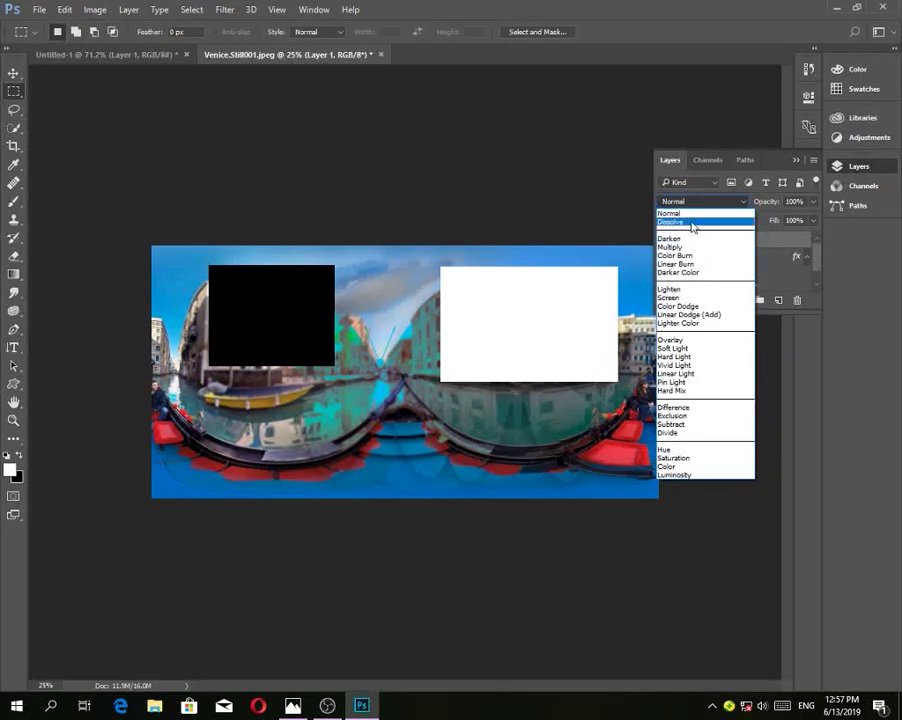
Set Layer 1 to Normal at 42% opacity and move its rectangles about 49 px lower
{"action": "left_click", "coordinate": [692, 225]}
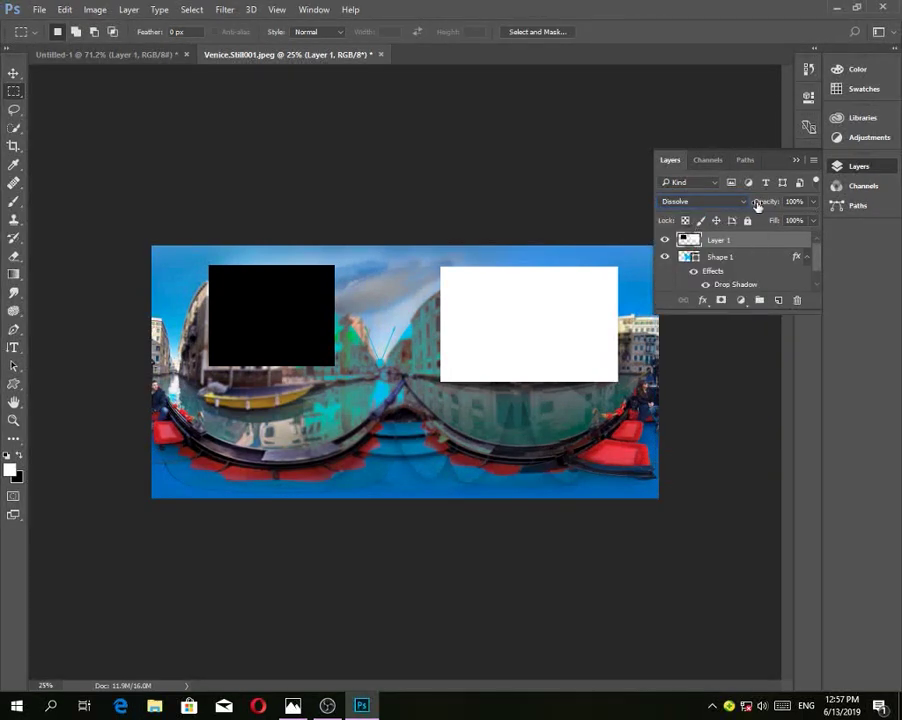
{"action": "left_click_drag", "start_coordinate": [757, 204], "coordinate": [857, 221]}
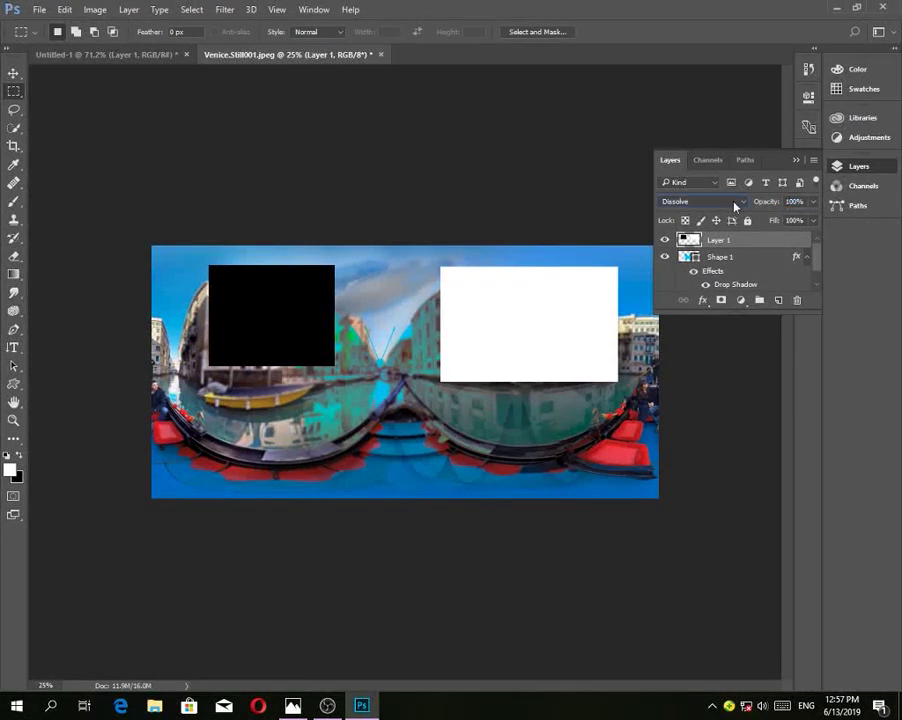
{"action": "left_click", "coordinate": [735, 206]}
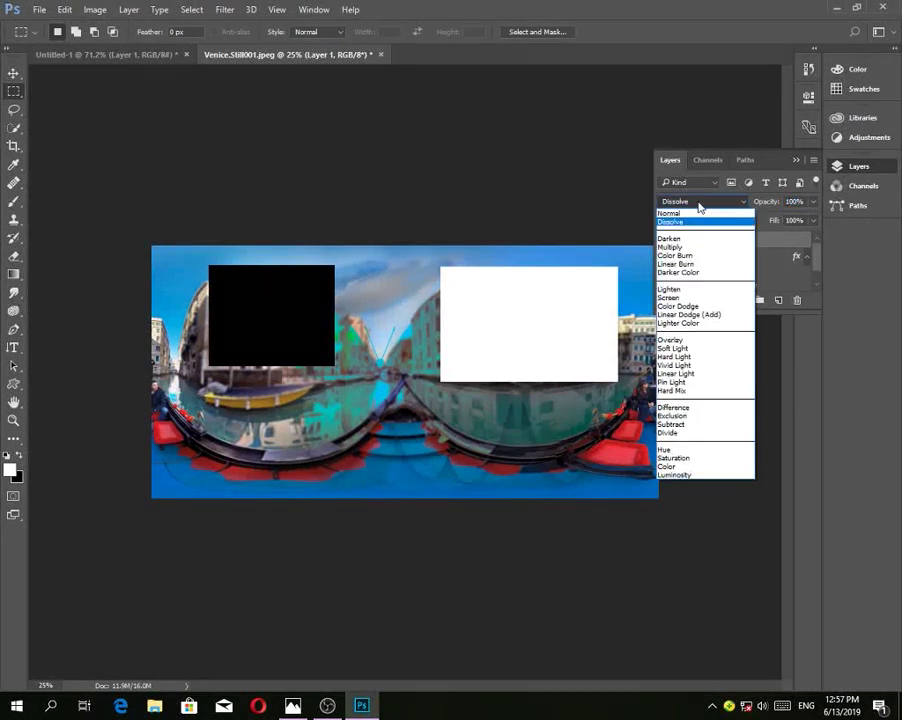
{"action": "left_click", "coordinate": [720, 210]}
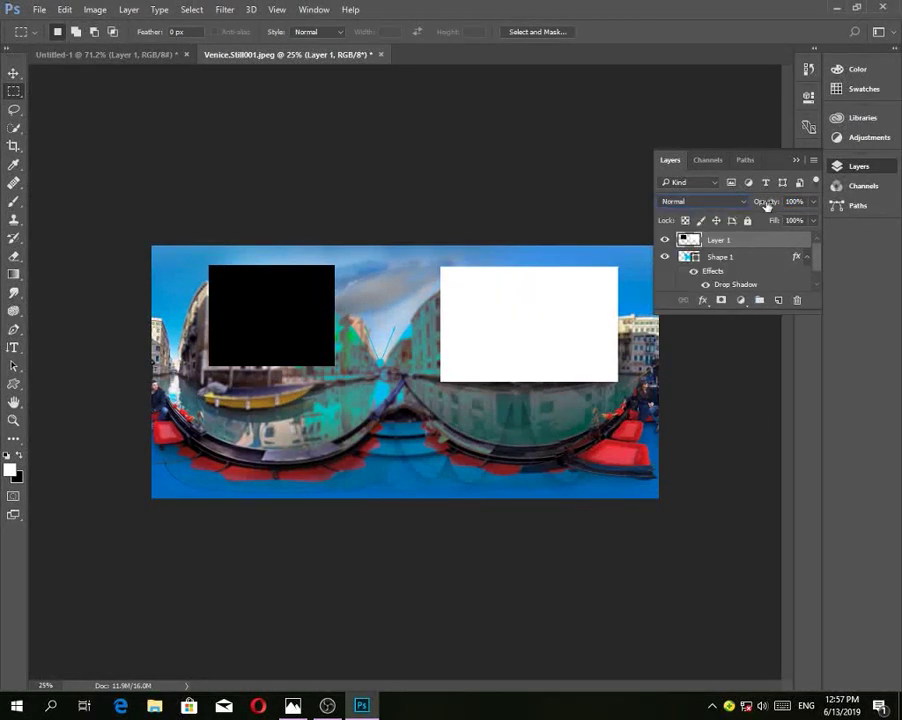
{"action": "left_click_drag", "start_coordinate": [766, 204], "coordinate": [729, 208]}
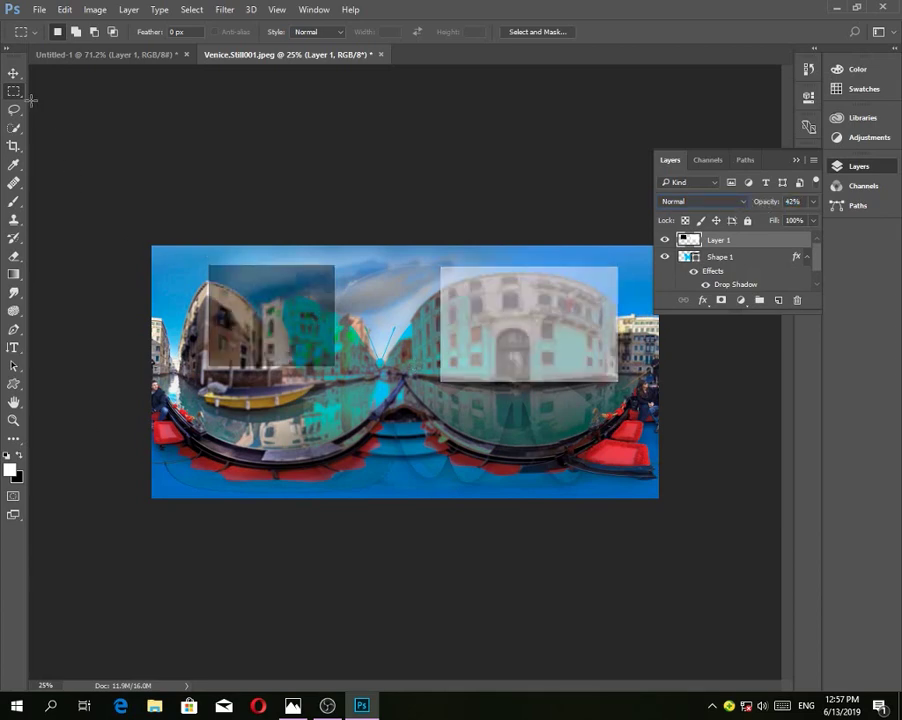
{"action": "left_click", "coordinate": [13, 72]}
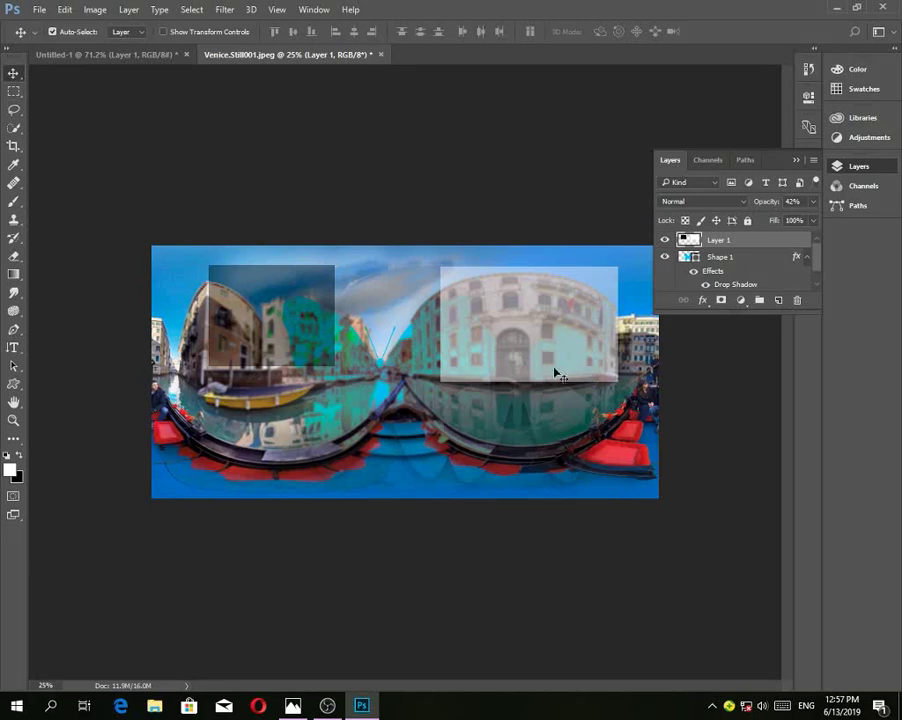
{"action": "left_click_drag", "start_coordinate": [555, 373], "coordinate": [525, 419]}
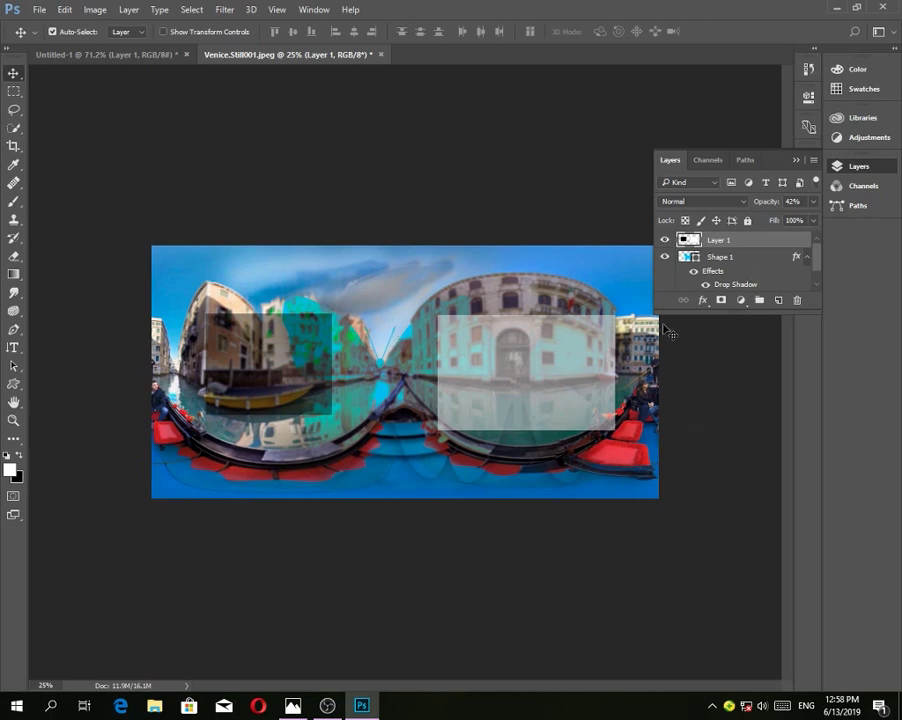
Delete Layer 1 and then Shape 1, confirming each deletion
{"action": "left_click", "coordinate": [801, 303]}
{"action": "left_click", "coordinate": [407, 264]}
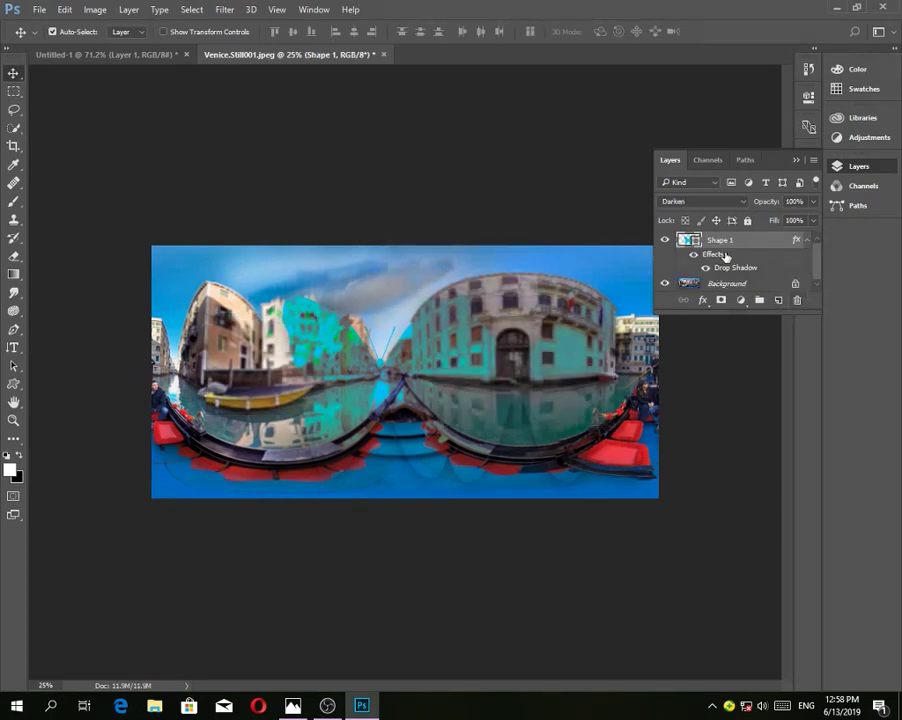
{"action": "left_click", "coordinate": [797, 300]}
{"action": "left_click", "coordinate": [413, 264]}
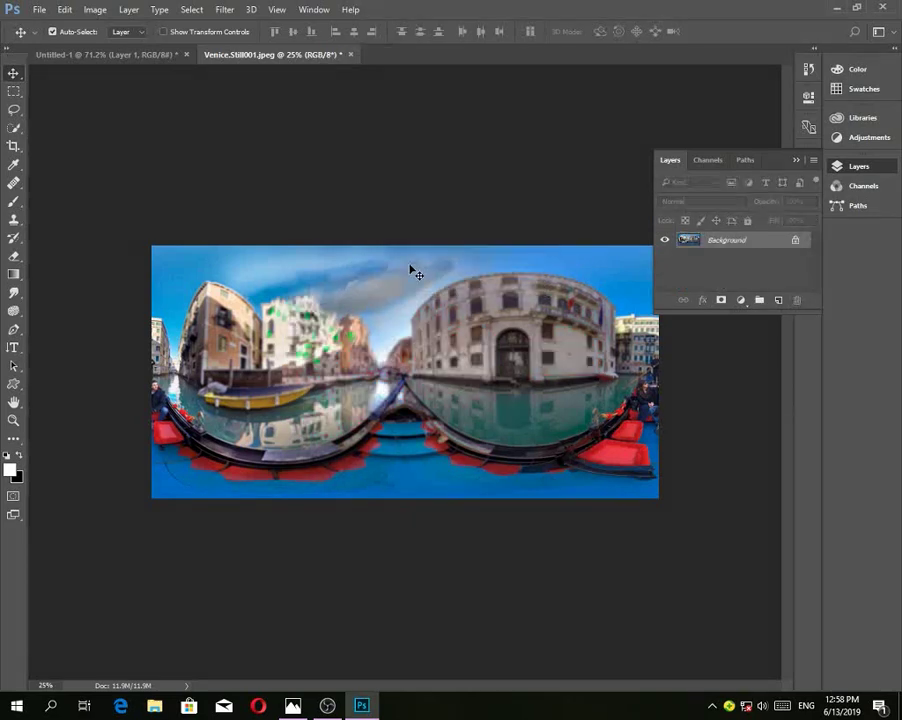
{"action": "left_click", "coordinate": [226, 10]}
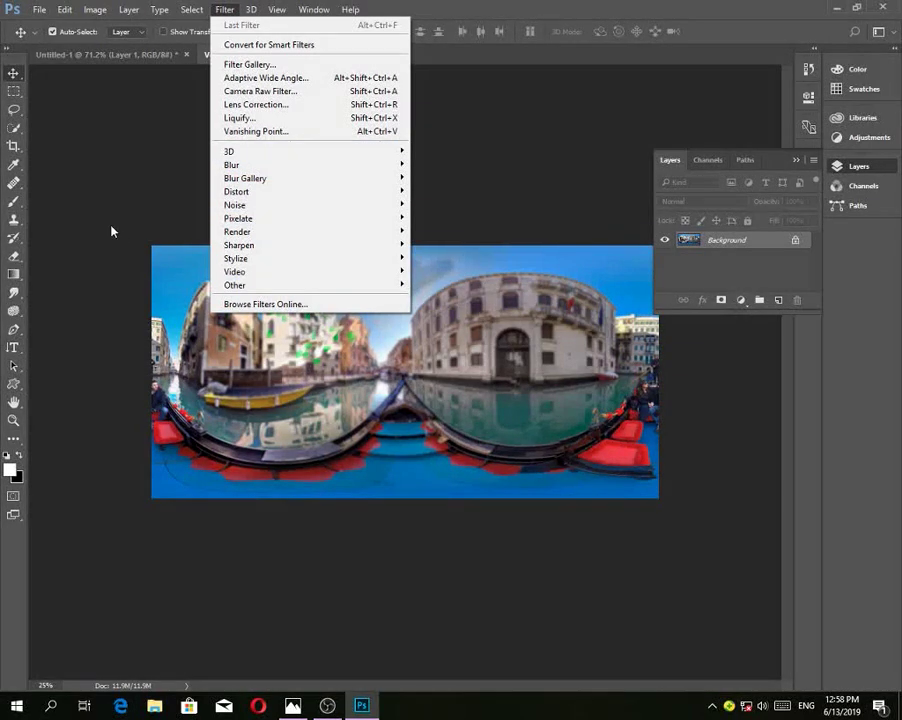
{"action": "mouse_move", "coordinate": [268, 166]}
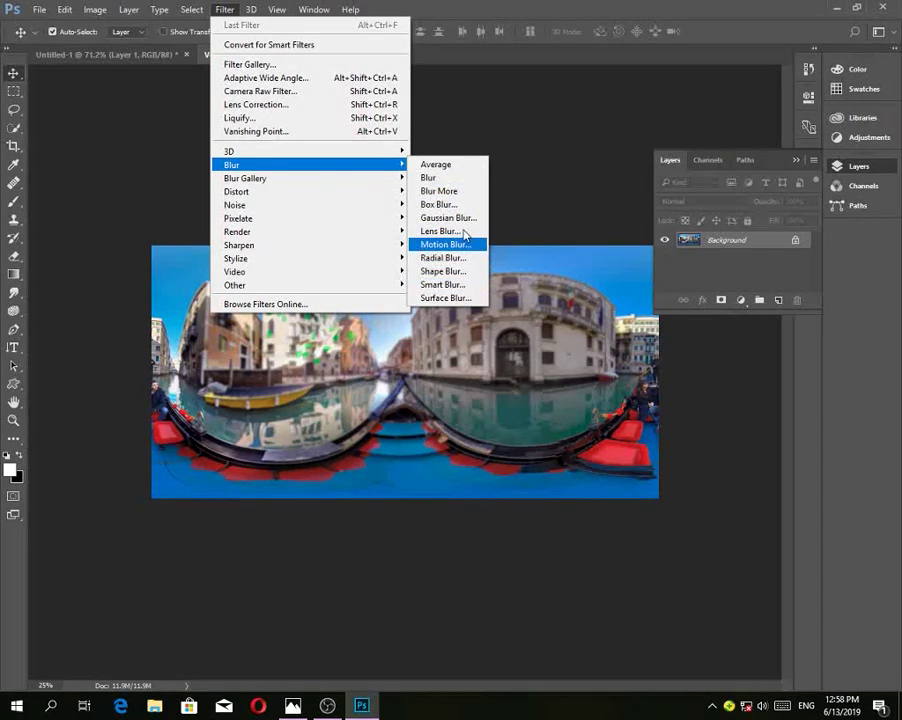
{"action": "left_click", "coordinate": [462, 218]}
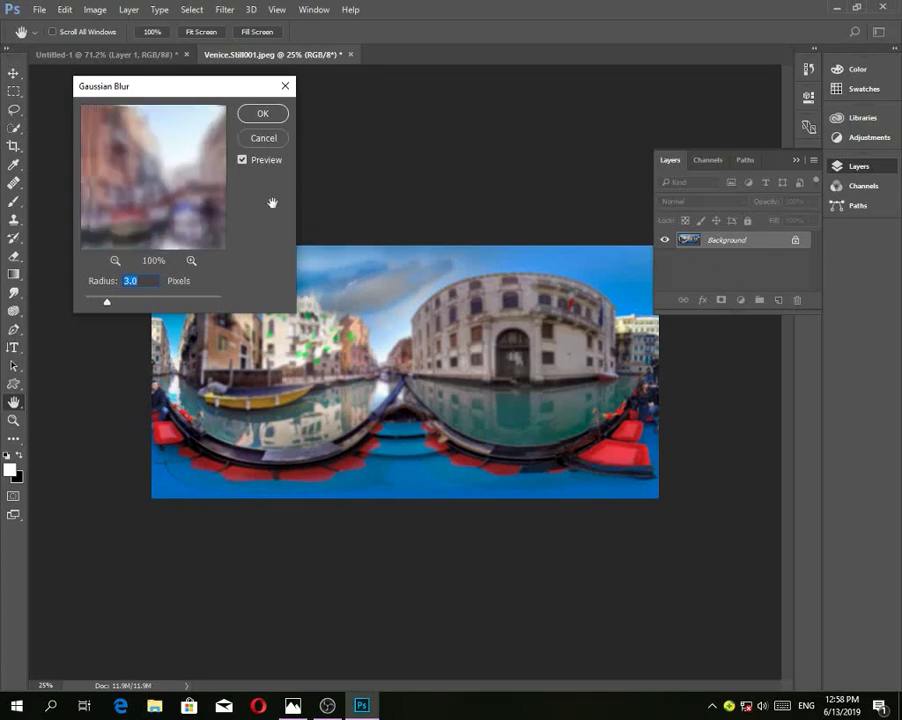
{"action": "left_click_drag", "start_coordinate": [150, 175], "coordinate": [54, 120]}
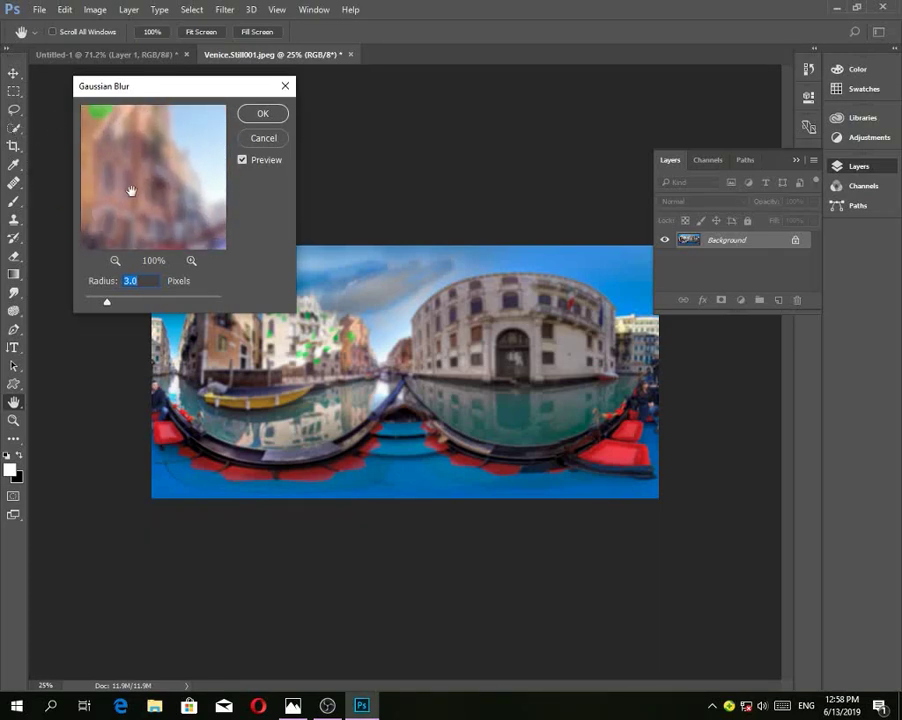
{"action": "left_click_drag", "start_coordinate": [109, 303], "coordinate": [136, 302]}
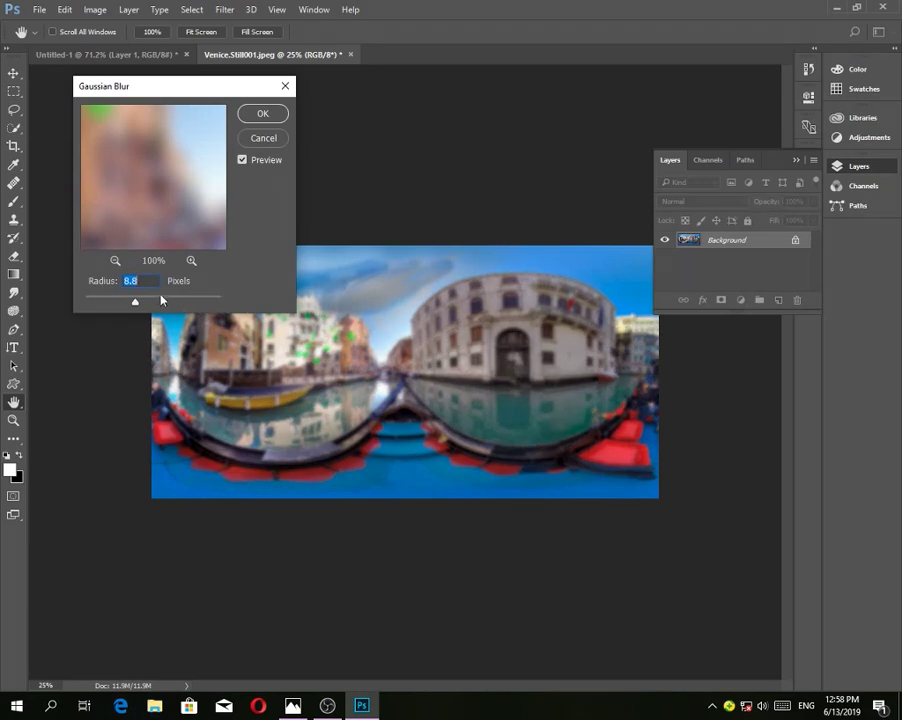
{"action": "left_click", "coordinate": [266, 140]}
Open Filter > Distort > Shear and bend the curve's control point to warp the preview
{"action": "left_click", "coordinate": [224, 9]}
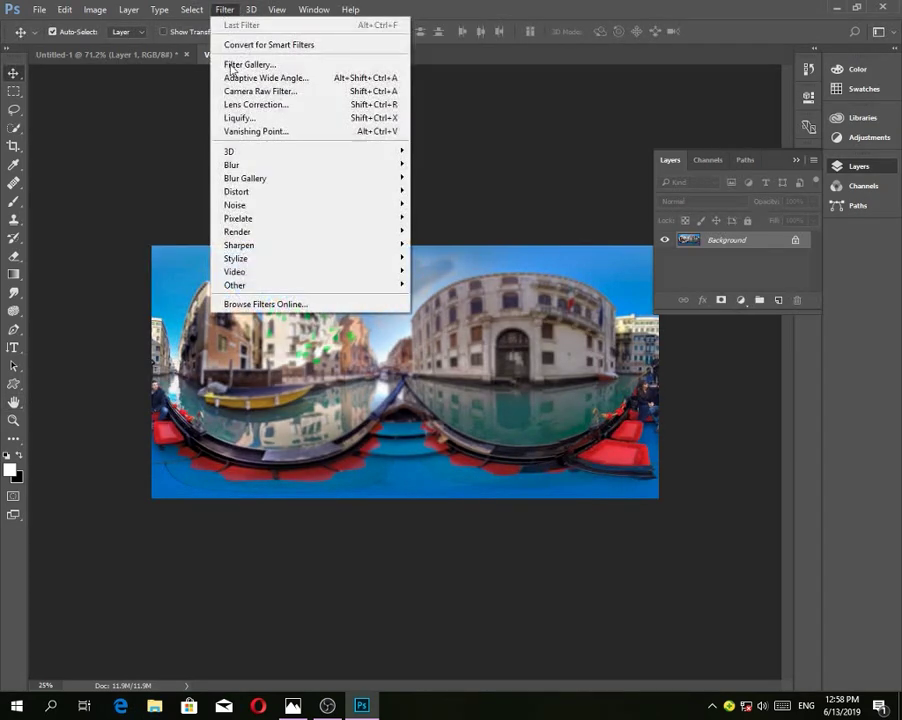
{"action": "mouse_move", "coordinate": [271, 232]}
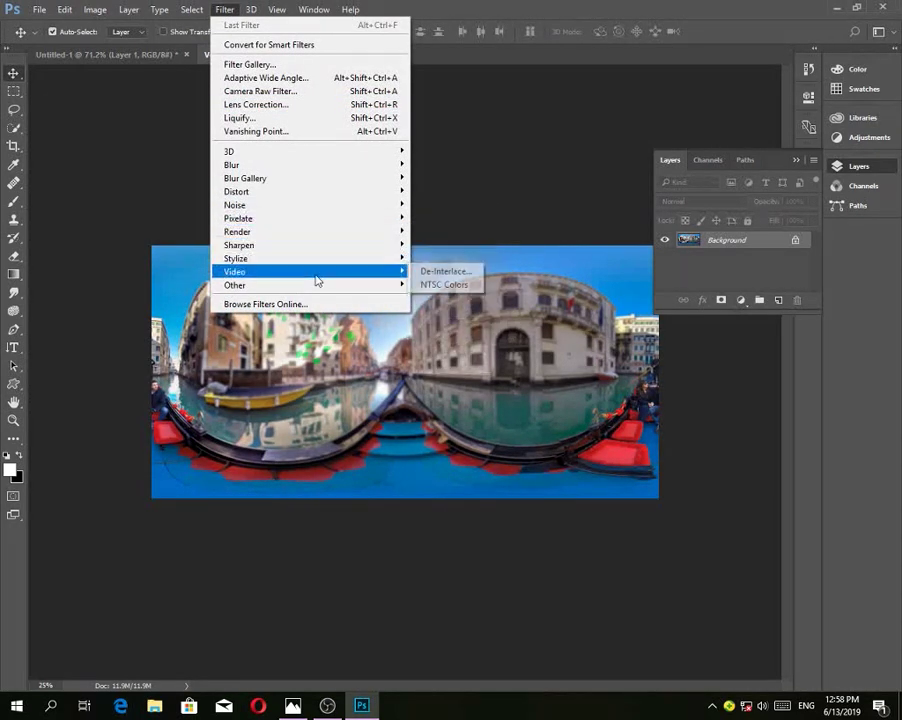
{"action": "mouse_move", "coordinate": [313, 252]}
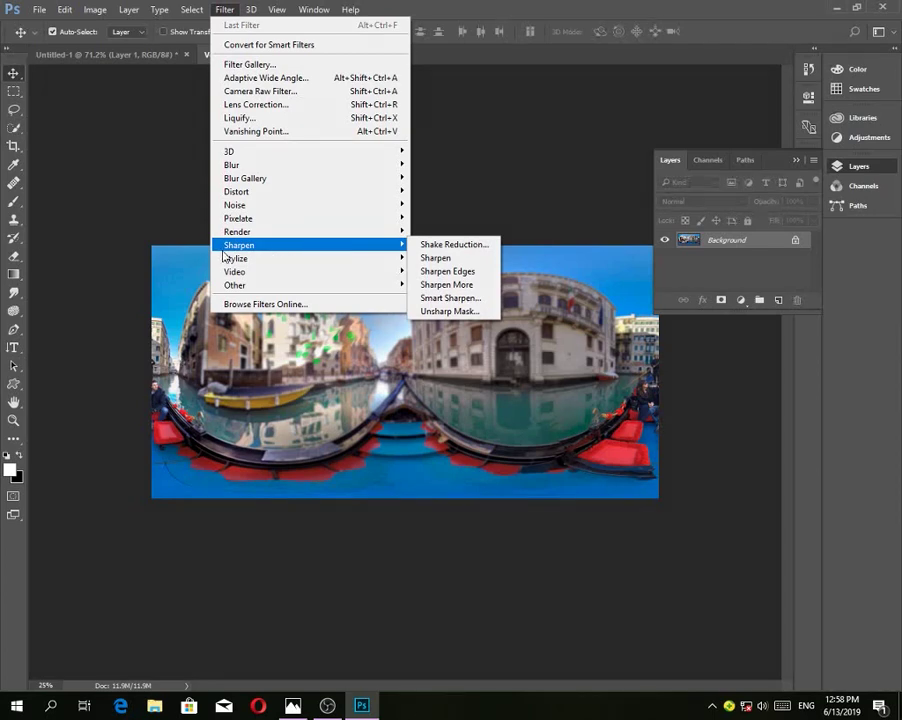
{"action": "mouse_move", "coordinate": [300, 191]}
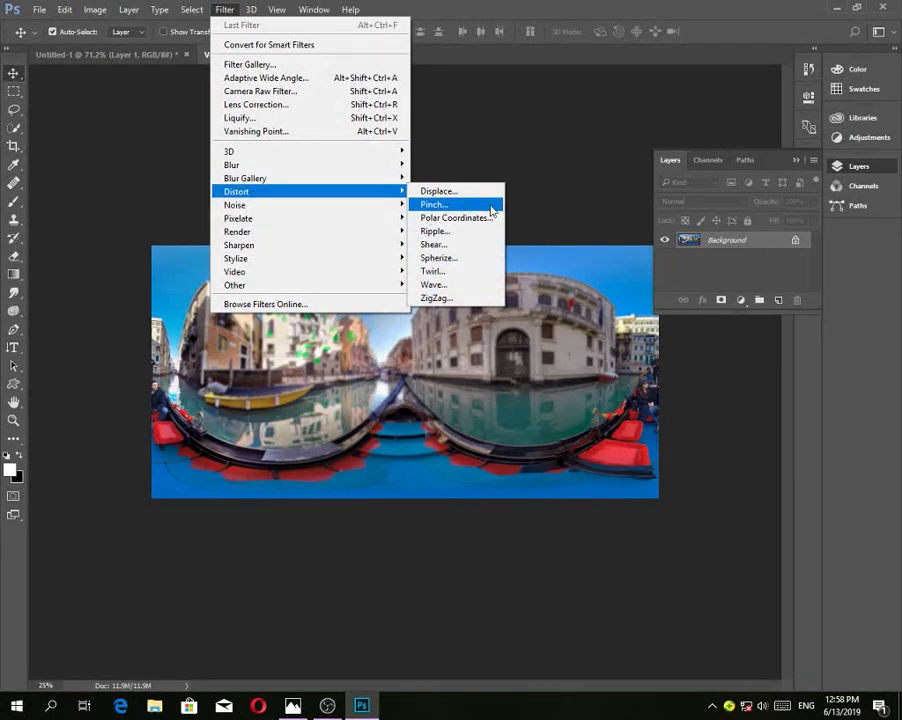
{"action": "left_click", "coordinate": [446, 244]}
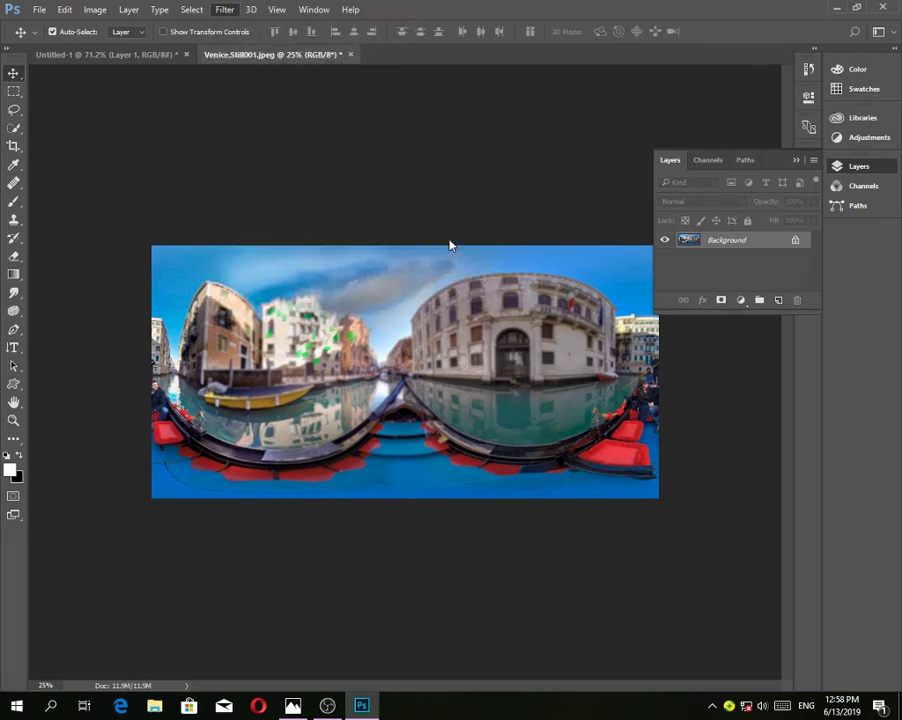
{"action": "left_click_drag", "start_coordinate": [389, 218], "coordinate": [397, 191]}
Apply a wavy Shear with Repeat Edge Pixels, adding and dragging extra curve points
{"action": "left_click", "coordinate": [352, 287]}
{"action": "left_click", "coordinate": [373, 236]}
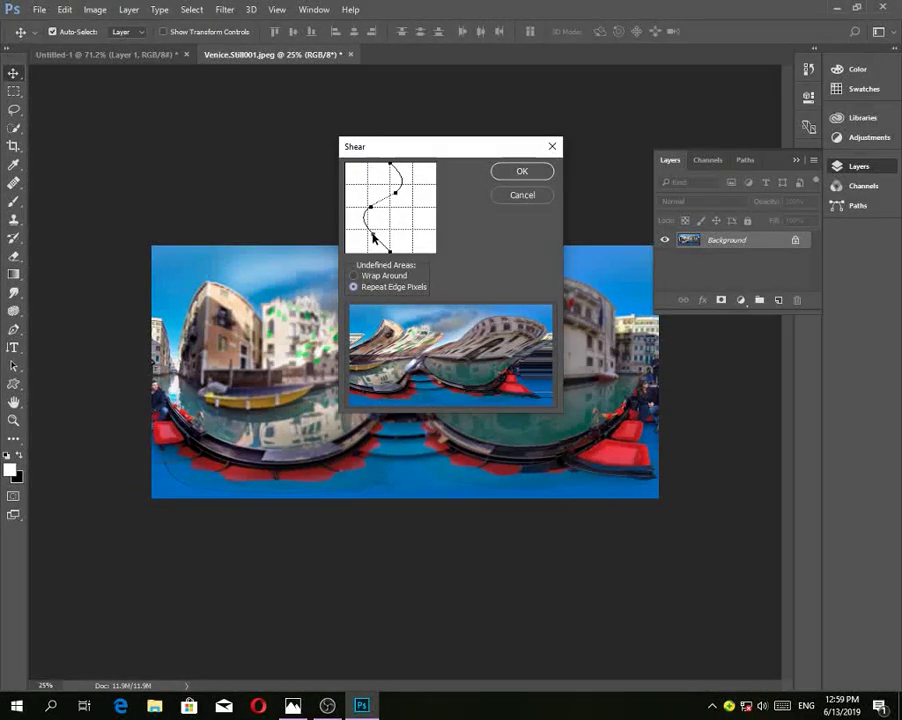
{"action": "mouse_move", "coordinate": [373, 237]}
{"action": "left_mouse_down"}
{"action": "mouse_move", "coordinate": [404, 236]}
{"action": "mouse_move", "coordinate": [405, 216]}
{"action": "mouse_move", "coordinate": [376, 213]}
{"action": "mouse_move", "coordinate": [417, 217]}
{"action": "mouse_move", "coordinate": [377, 218]}
{"action": "left_mouse_up"}
{"action": "left_click", "coordinate": [512, 174]}
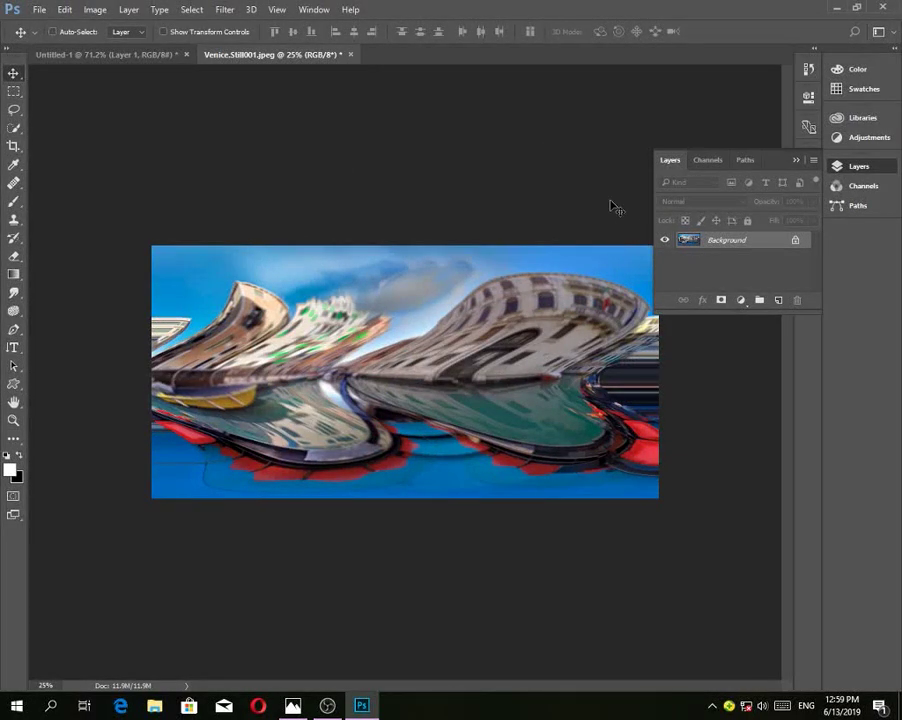
Undo the shear with Ctrl+Z so the panorama is undistorted again
{"action": "key", "text": "ctrl+z"}
{"action": "left_click", "coordinate": [225, 9]}
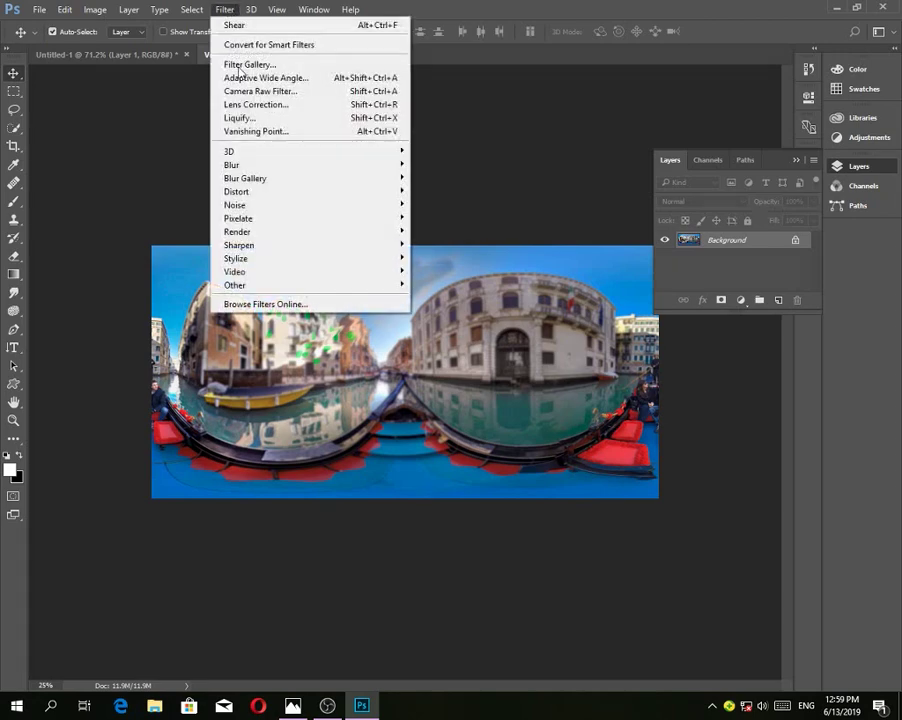
{"action": "mouse_move", "coordinate": [366, 186]}
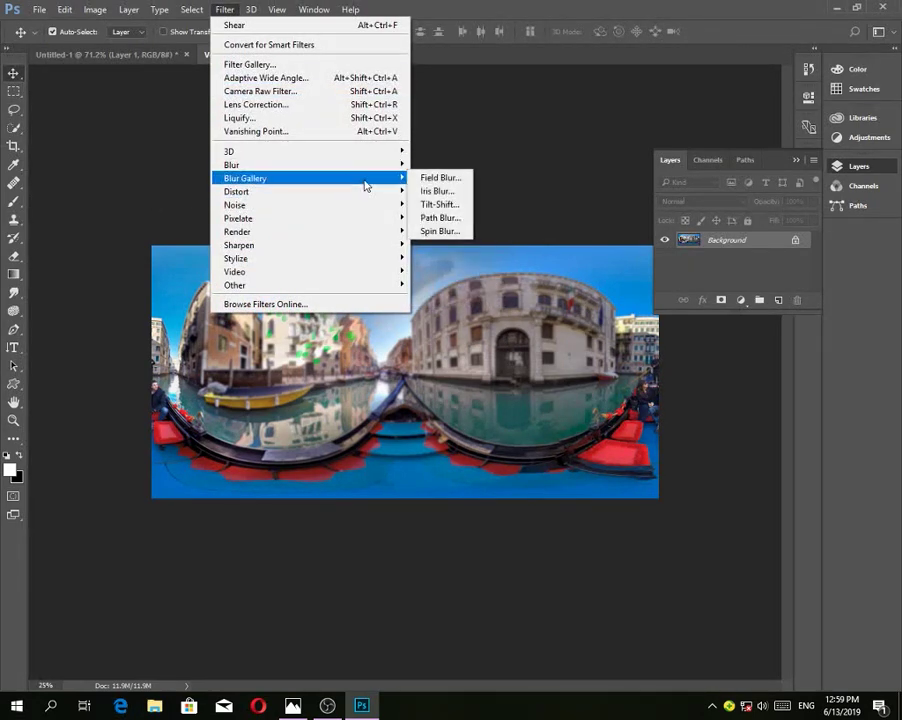
Select the Type tool and check the toolbox reference image in Photos
{"action": "left_click", "coordinate": [8, 364]}
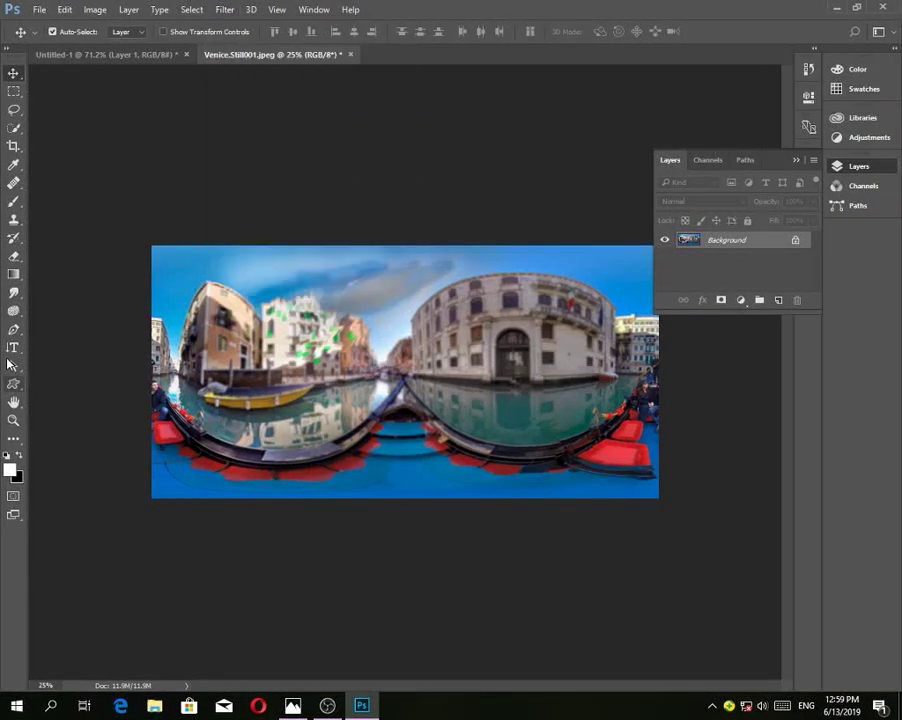
{"action": "left_click", "coordinate": [12, 347]}
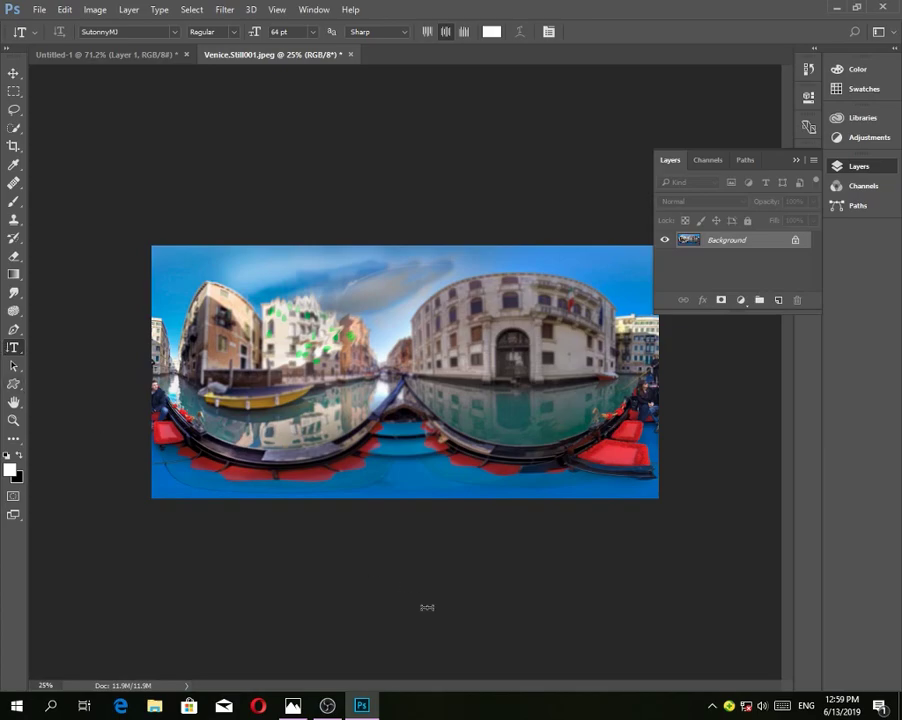
{"action": "key", "text": "alt+Tab"}
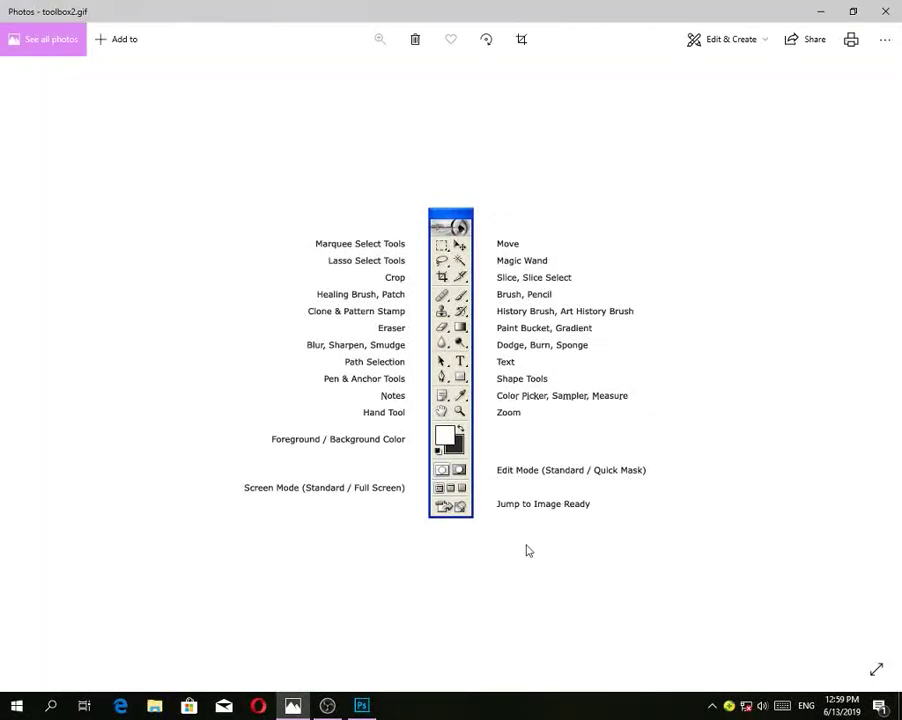
{"action": "key", "text": "alt+Tab"}
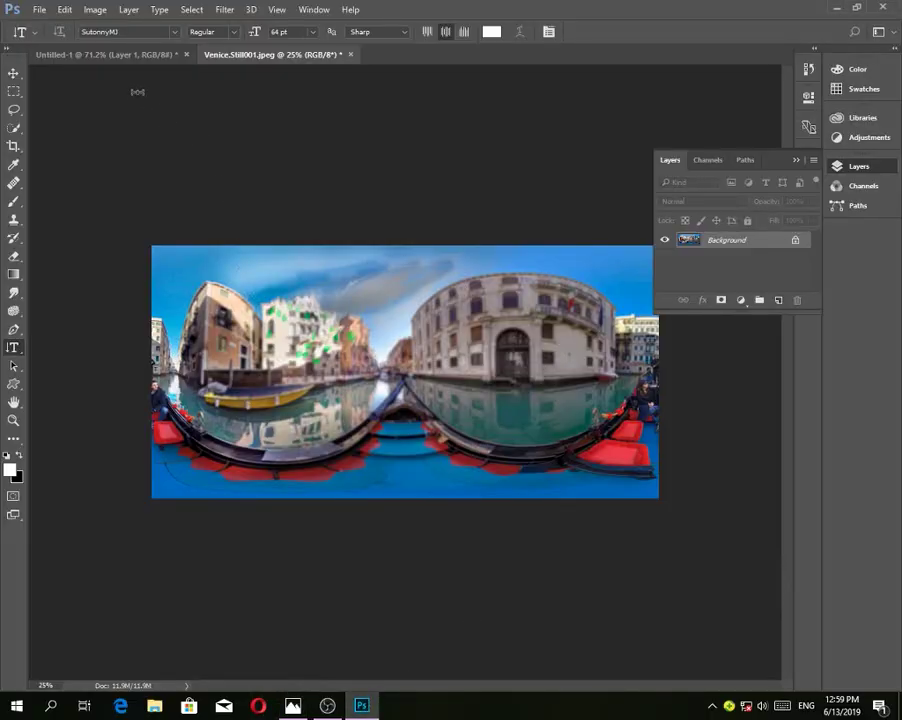
Browse the Layer menu and the Background layer's context menu without making changes
{"action": "left_click", "coordinate": [144, 11]}
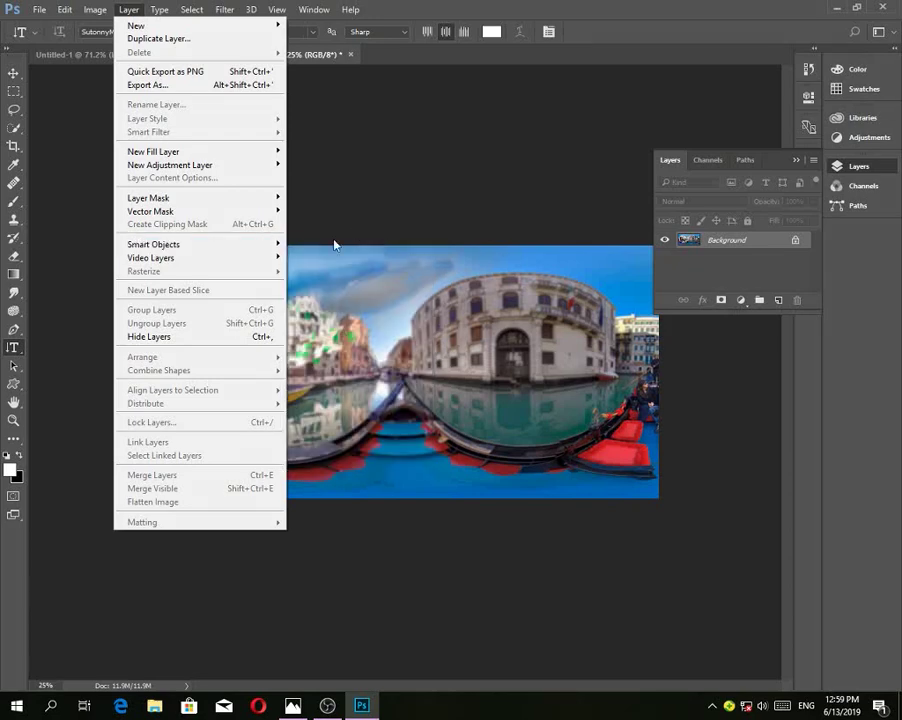
{"action": "left_click", "coordinate": [681, 238]}
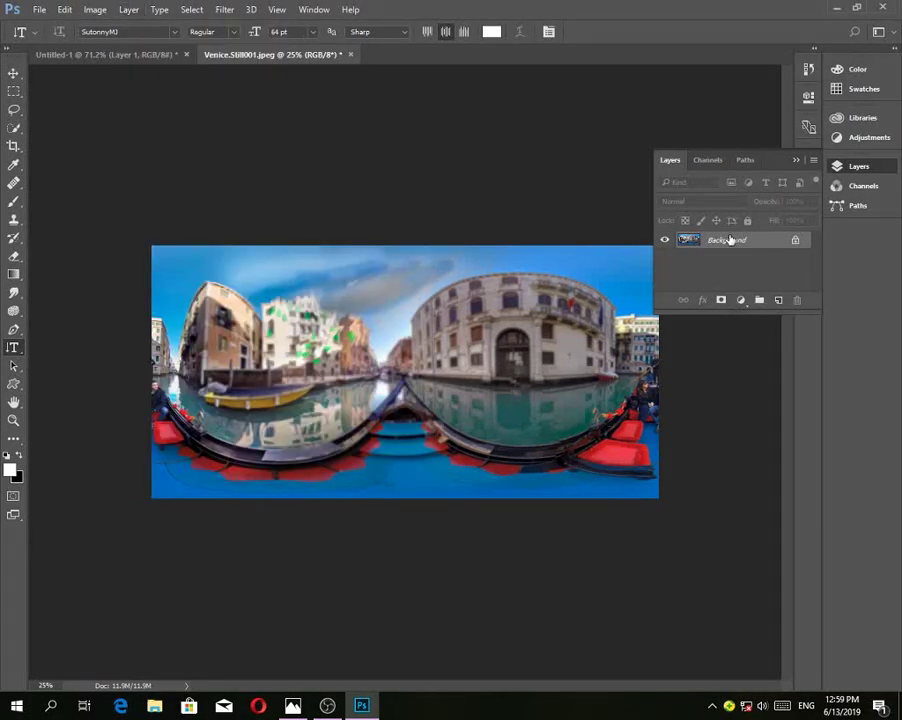
{"action": "right_click", "coordinate": [684, 246]}
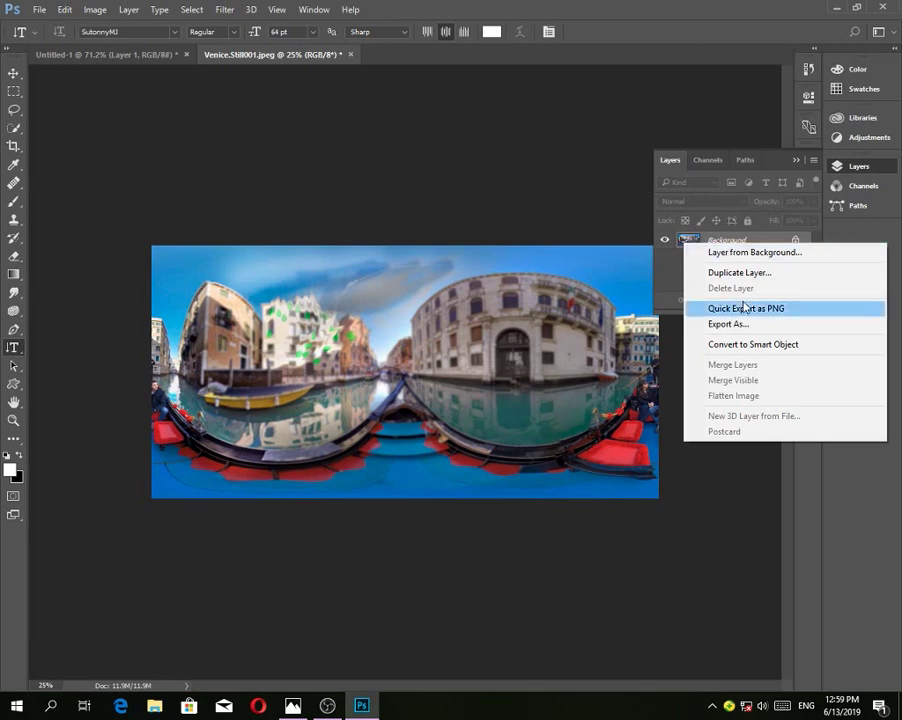
{"action": "left_click", "coordinate": [44, 9]}
{"action": "left_click", "coordinate": [39, 9]}
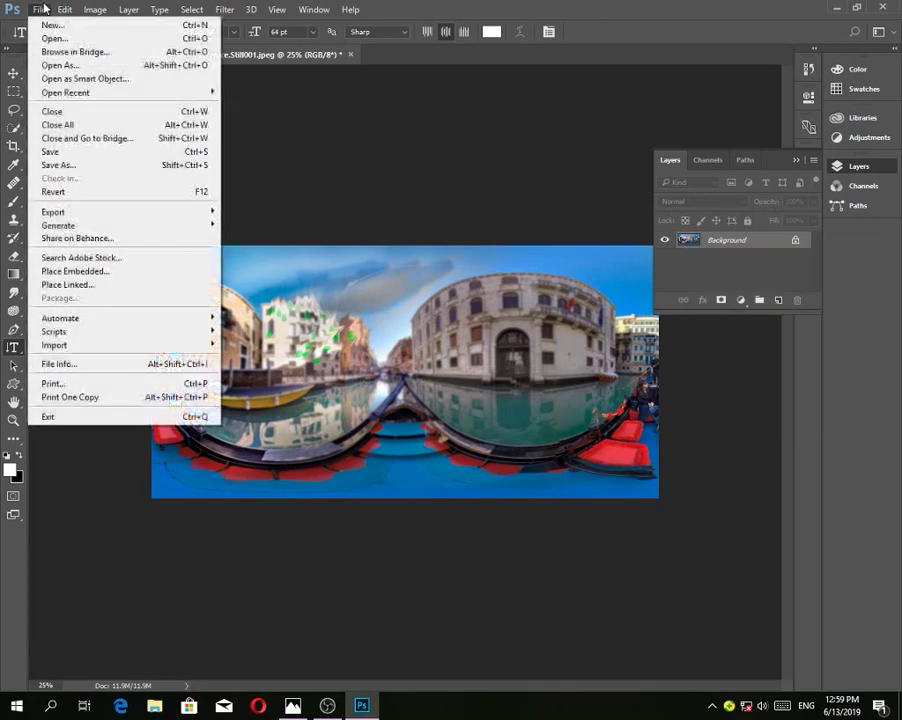
In Save As, browse to Documents\Adobe and begin replacing the file name with hdlole
{"action": "left_click", "coordinate": [122, 166]}
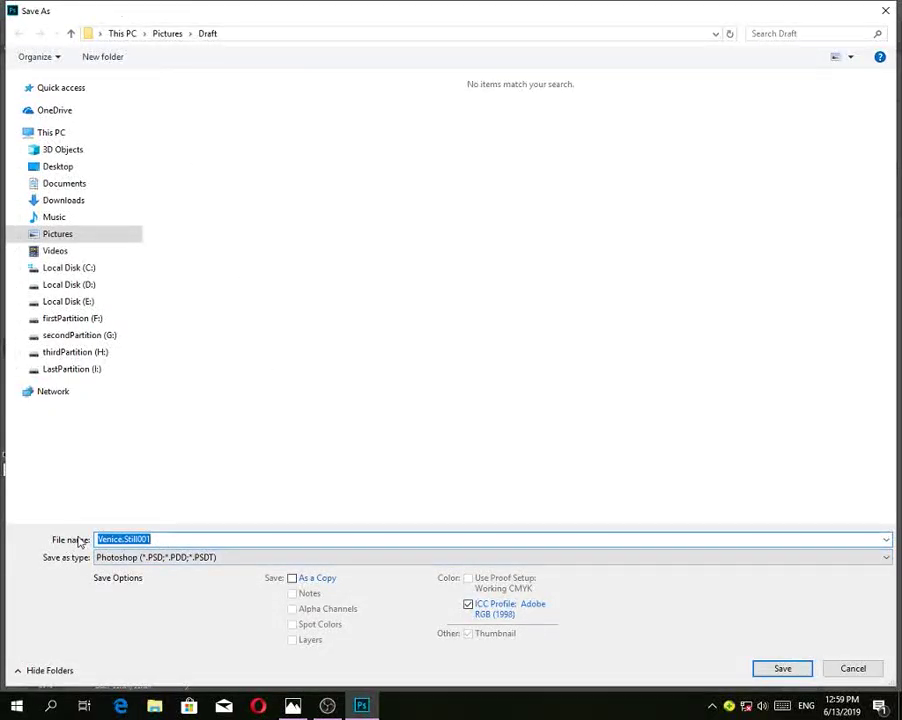
{"action": "left_click_drag", "start_coordinate": [185, 537], "coordinate": [14, 545]}
{"action": "left_click", "coordinate": [62, 183]}
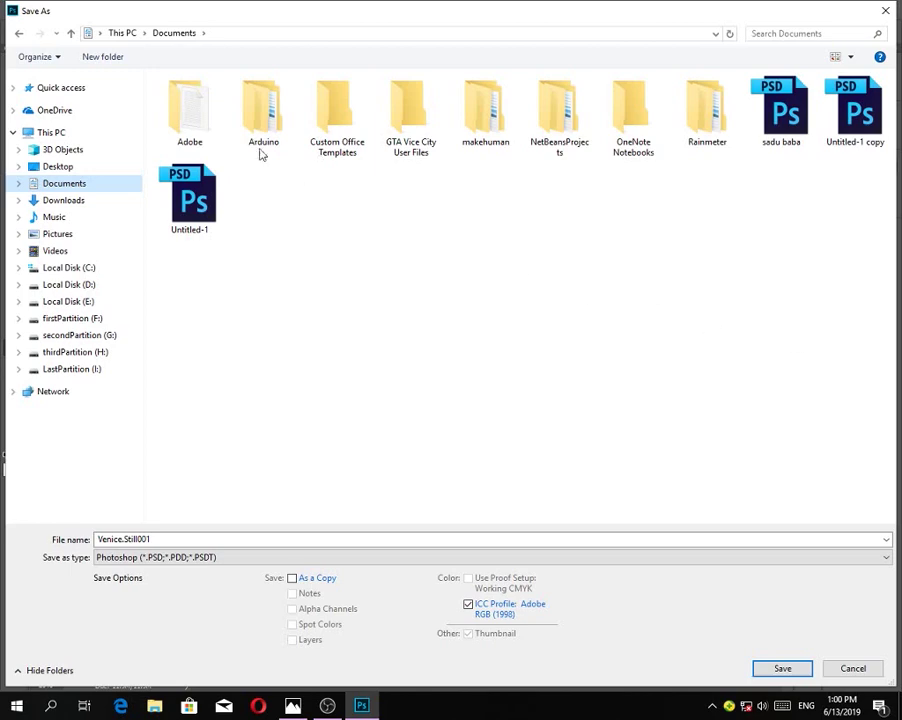
{"action": "double_click", "coordinate": [176, 112]}
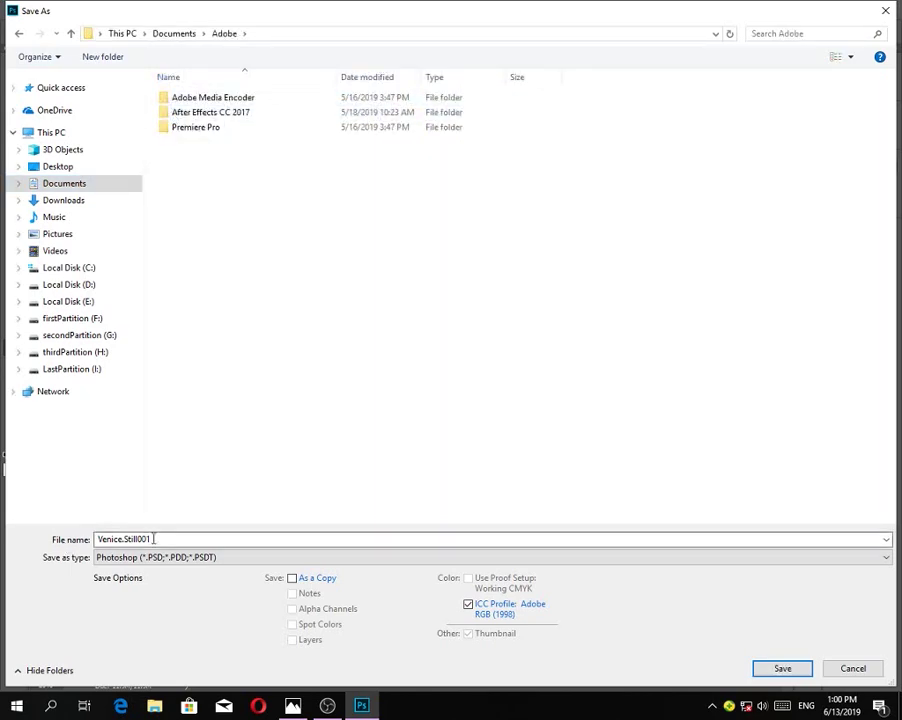
{"action": "left_click", "coordinate": [191, 539]}
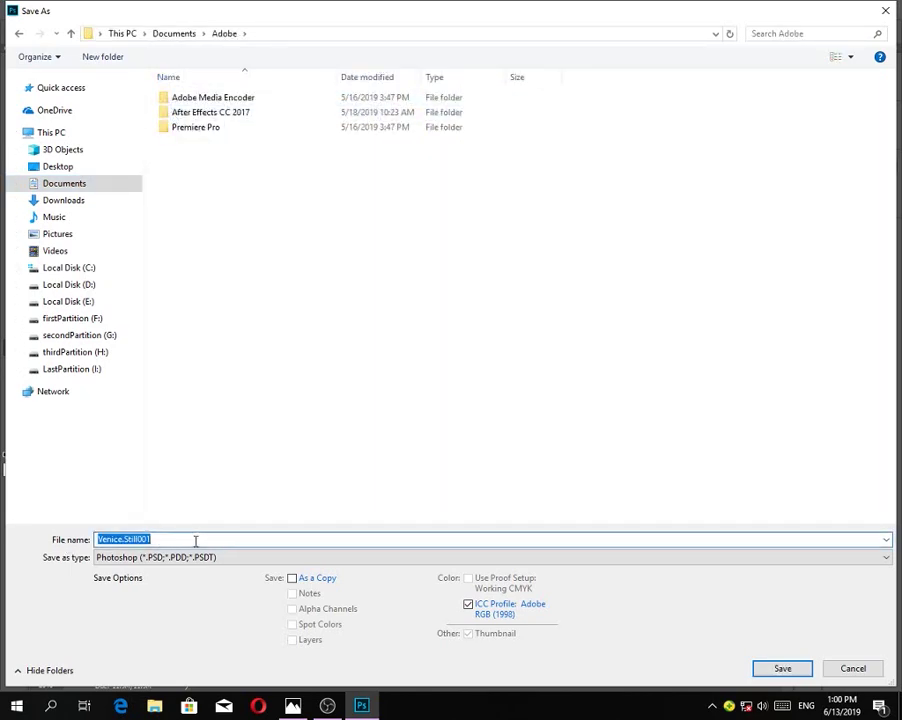
{"action": "type", "text": "hdlole"}
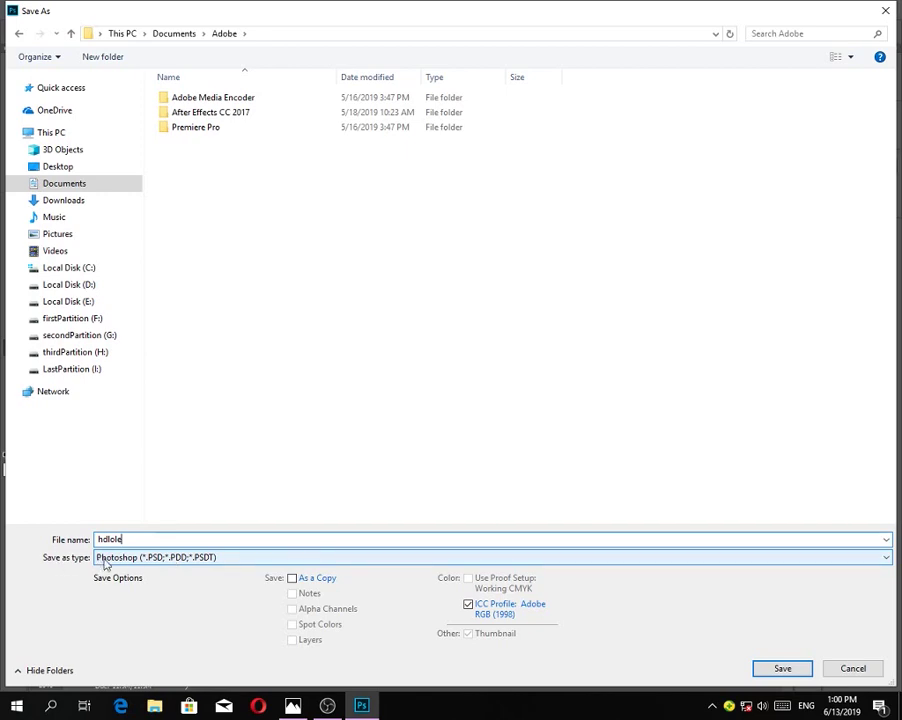
Set the save format to JPEG 2000 and target the Documents > Adobe folder
{"action": "left_click", "coordinate": [150, 557]}
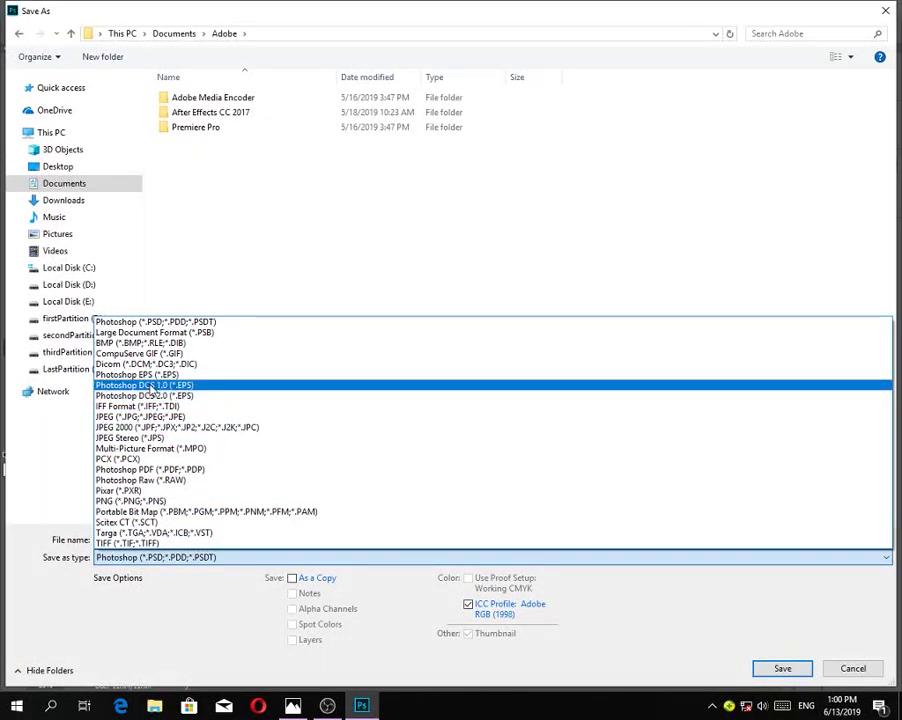
{"action": "left_click", "coordinate": [404, 262]}
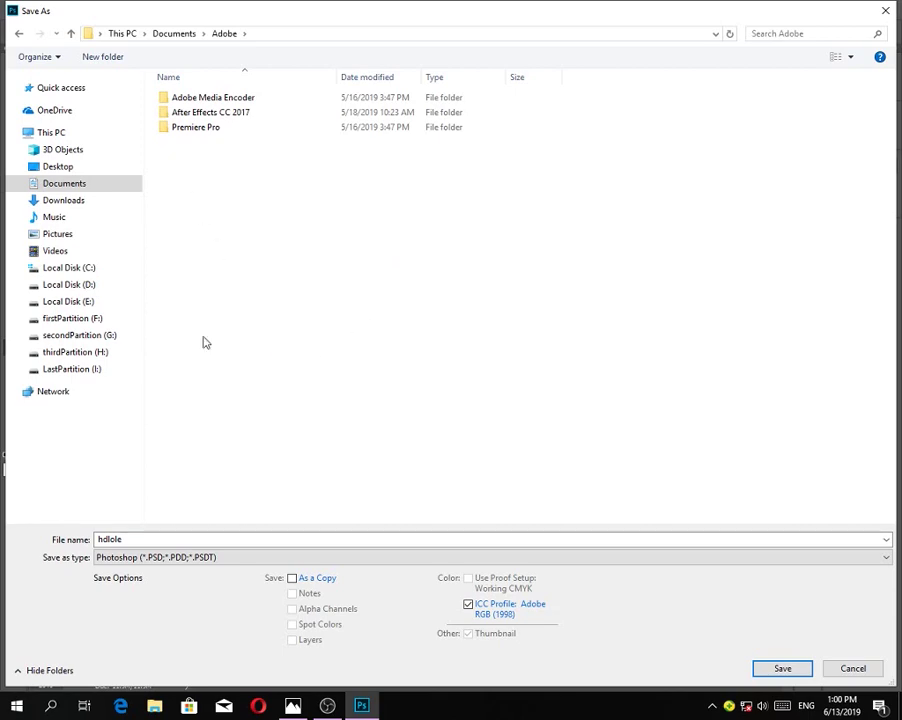
{"action": "left_click", "coordinate": [191, 556]}
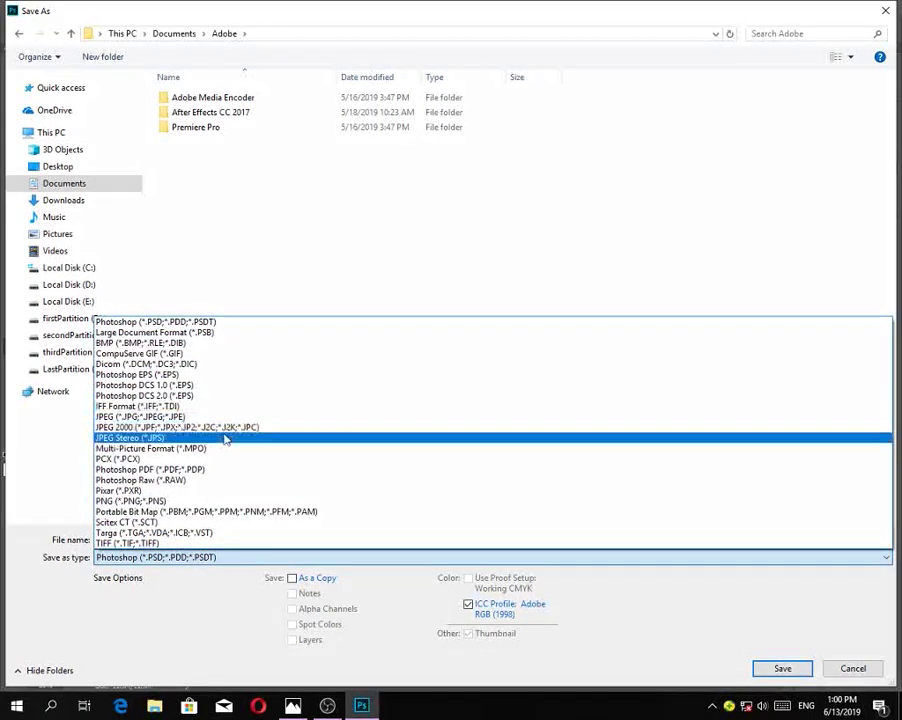
{"action": "left_click", "coordinate": [224, 429]}
{"action": "left_click", "coordinate": [66, 186]}
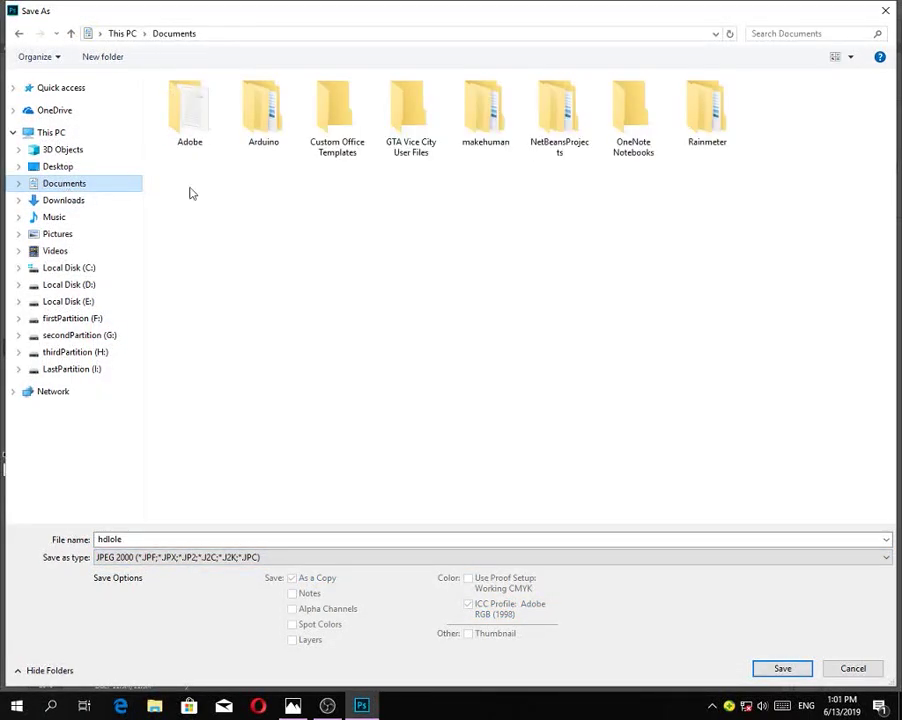
{"action": "double_click", "coordinate": [181, 125]}
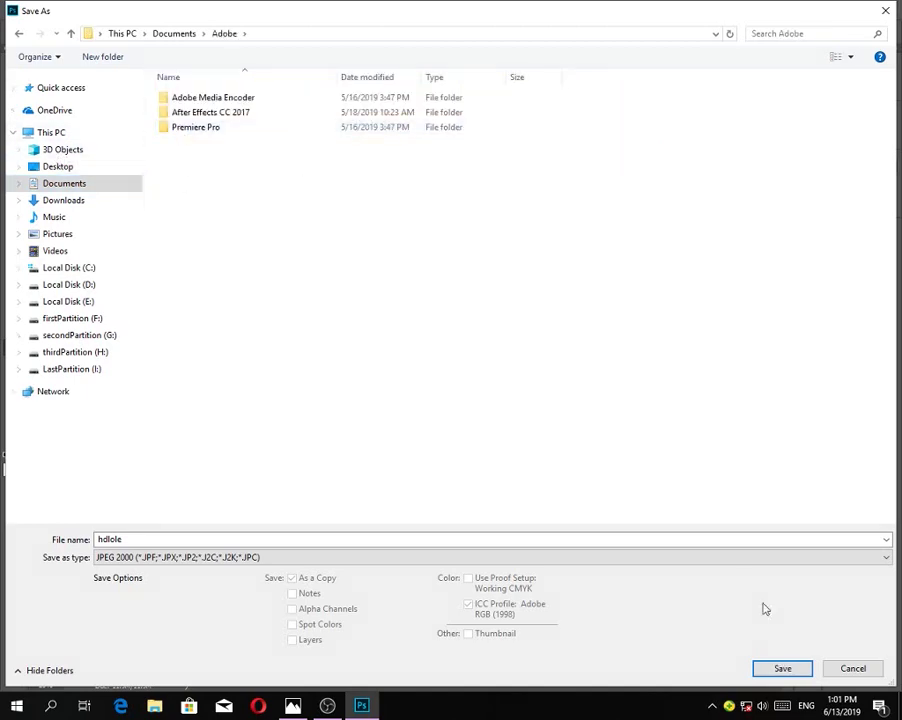
Save the image as hdlole and accept the JPEG 2000 options at quality 50
{"action": "left_click", "coordinate": [782, 669]}
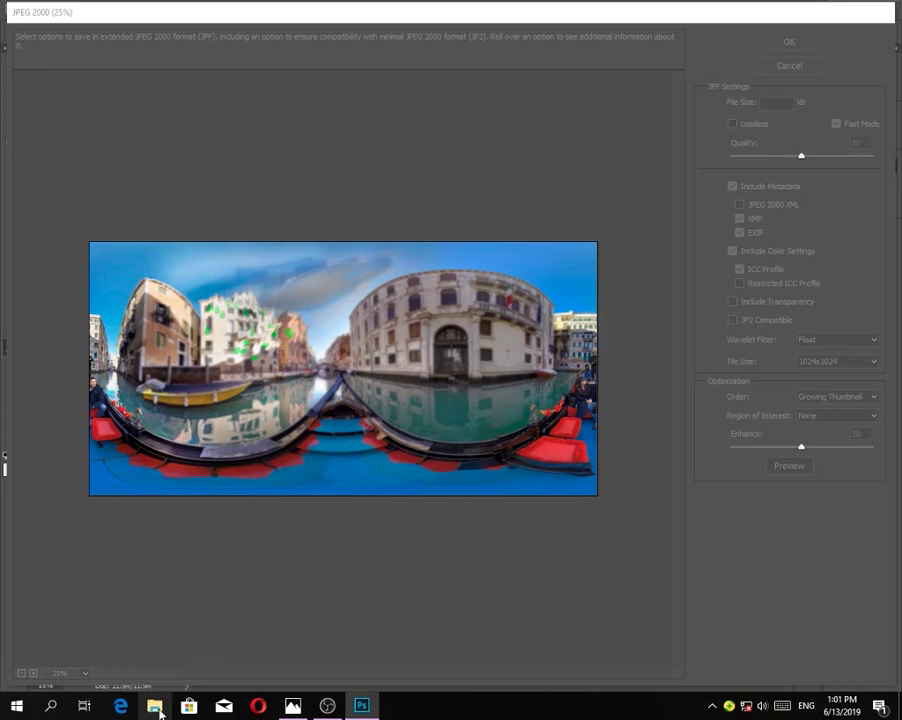
{"action": "left_click", "coordinate": [157, 705]}
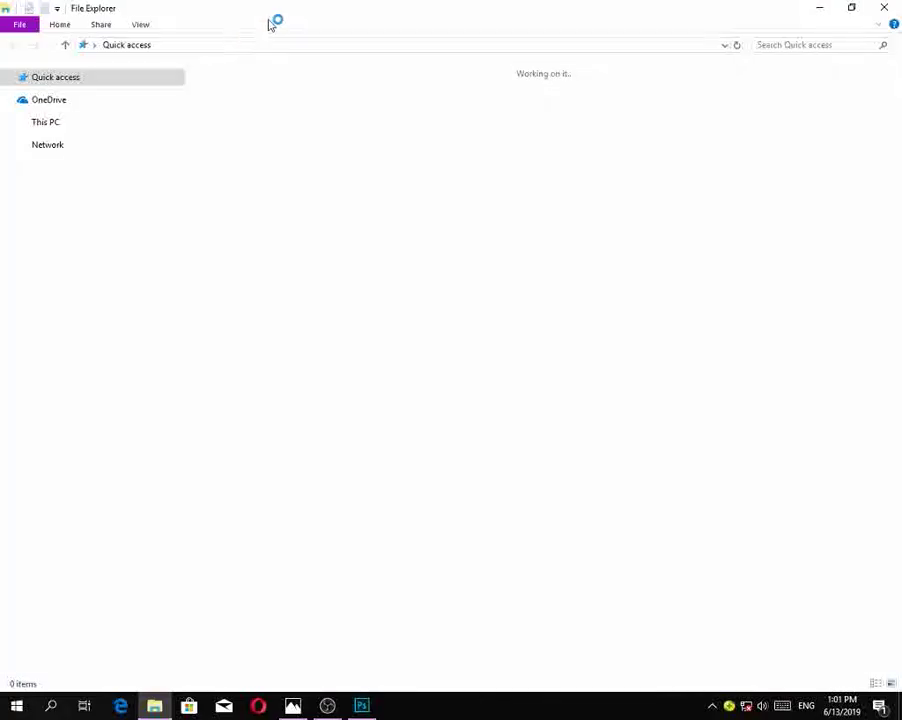
{"action": "left_click", "coordinate": [361, 704]}
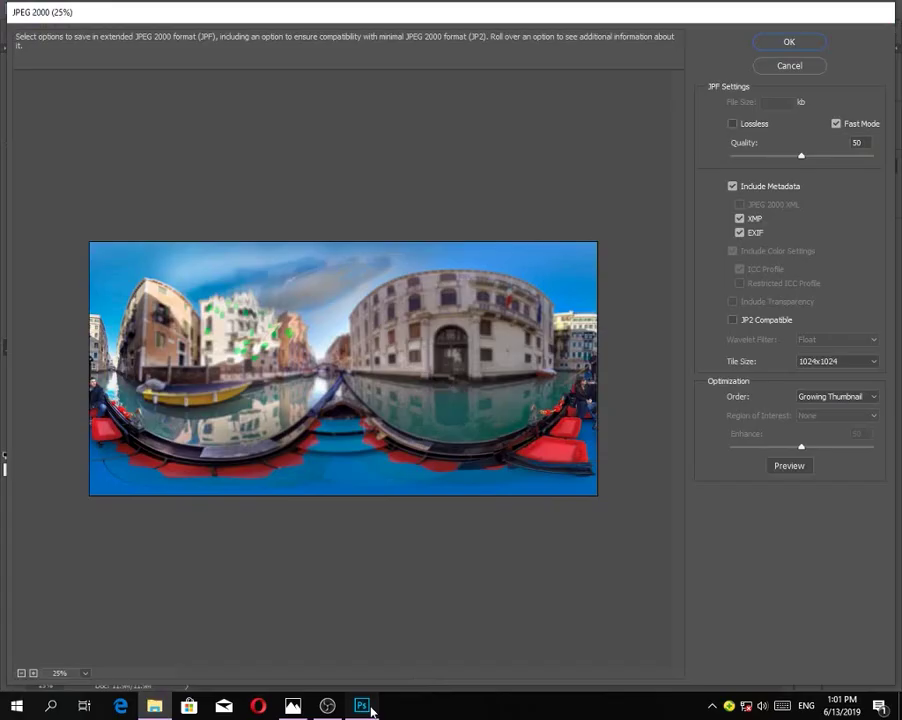
{"action": "left_click", "coordinate": [788, 43]}
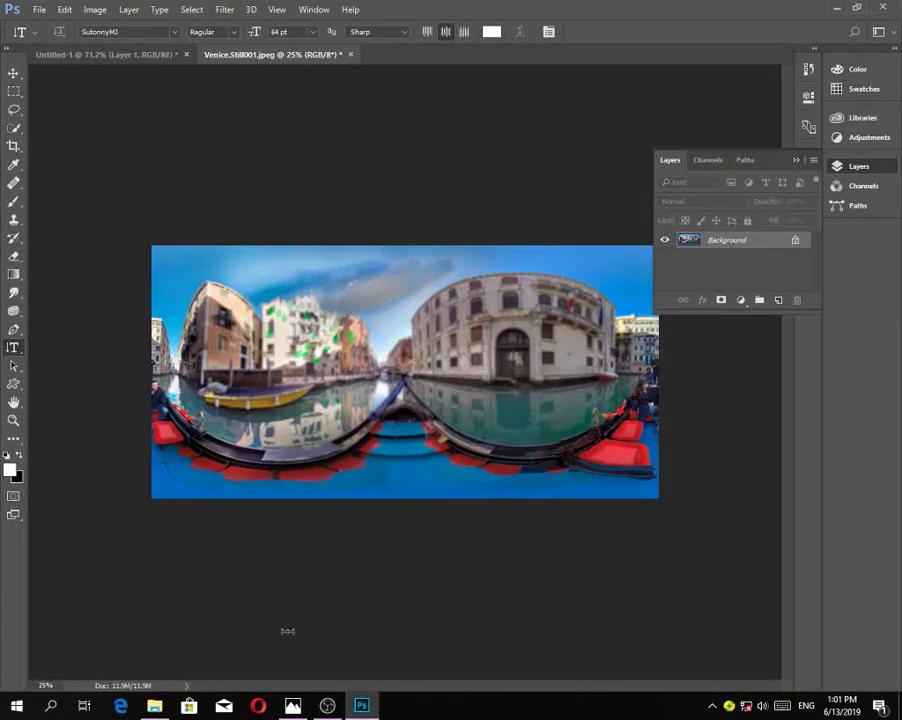
Locate the 159 KB hdlole.jpf in Documents\Adobe, delete it, and return to the Venice image
{"action": "mouse_move", "coordinate": [155, 703]}
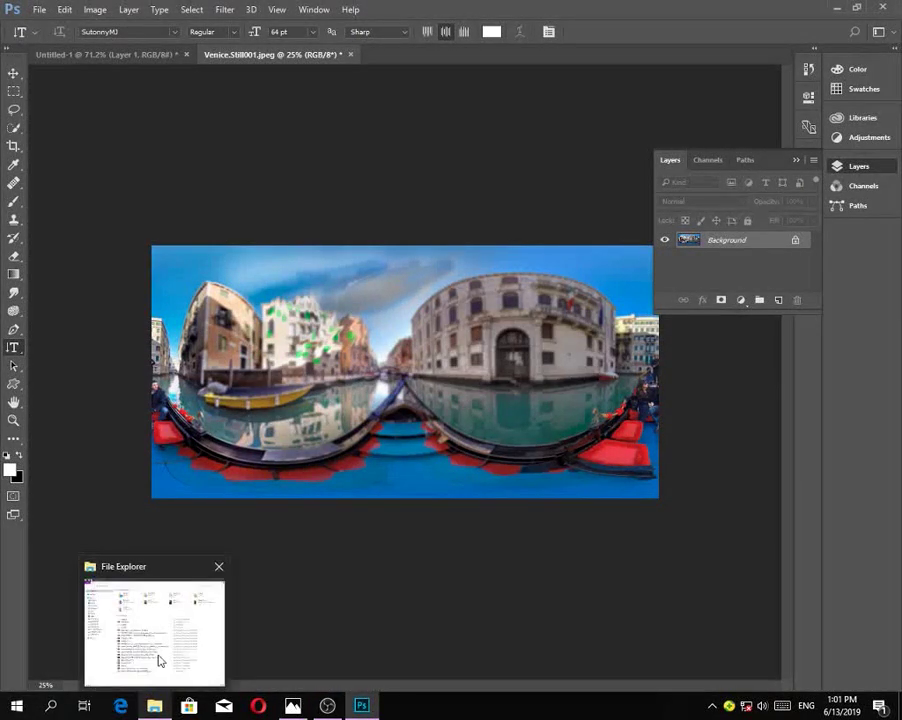
{"action": "left_click", "coordinate": [160, 661]}
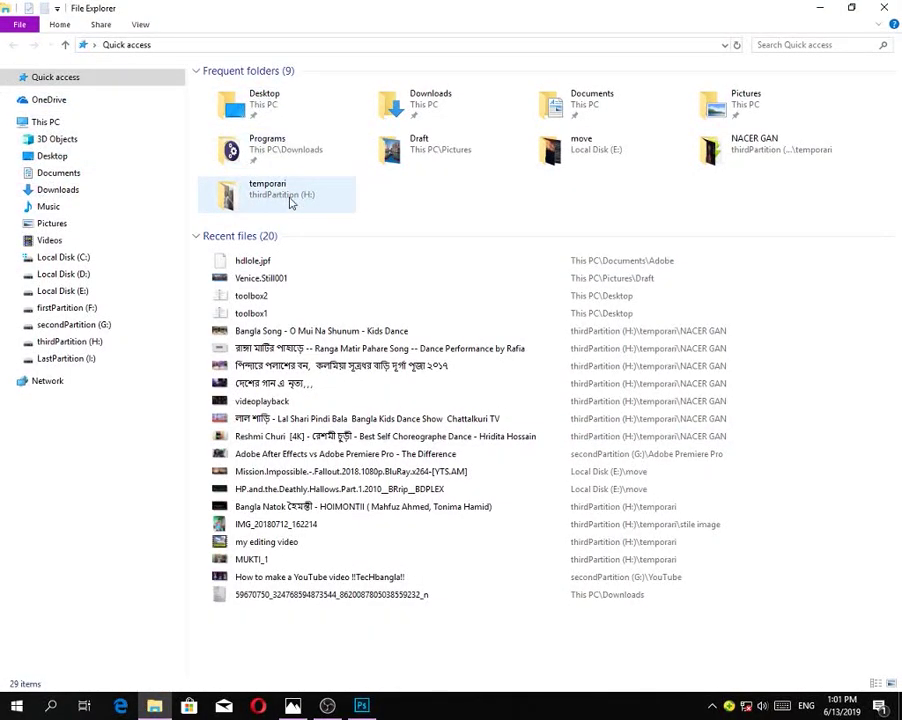
{"action": "left_click", "coordinate": [80, 175]}
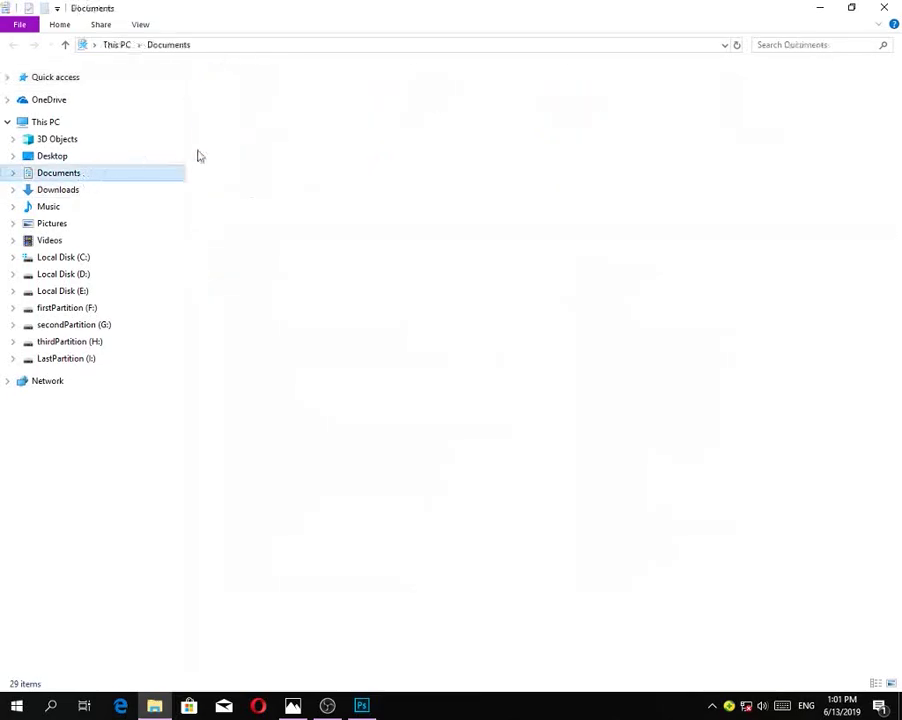
{"action": "double_click", "coordinate": [265, 88]}
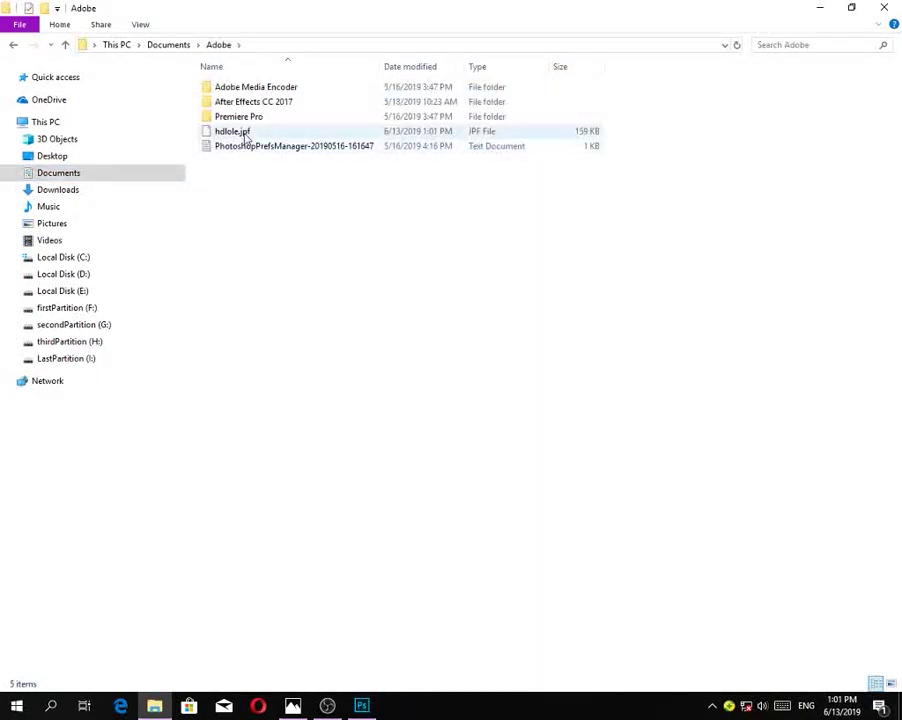
{"action": "left_click", "coordinate": [280, 136]}
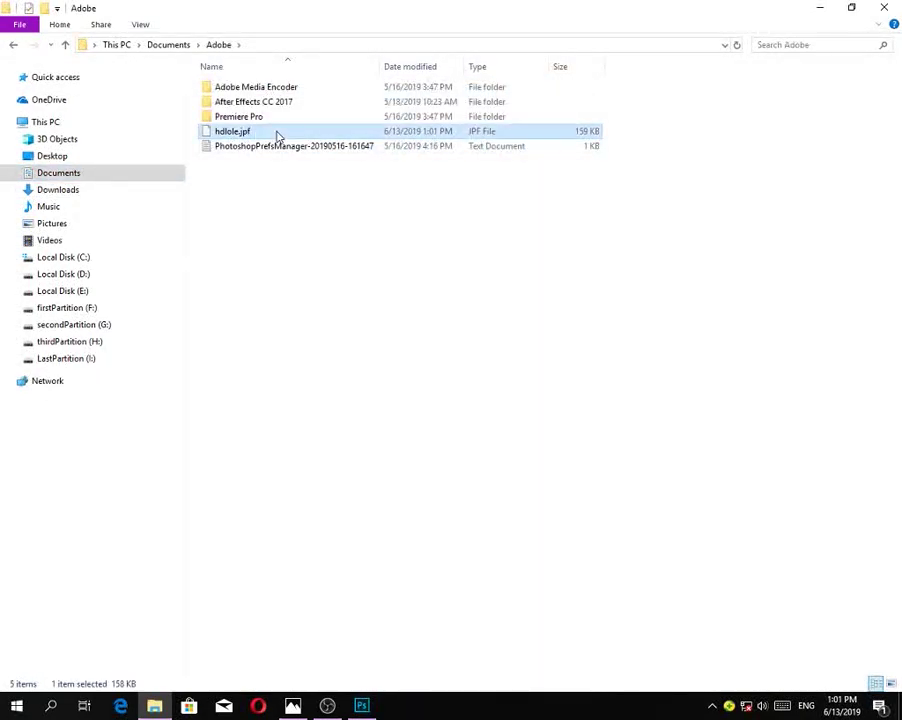
{"action": "key", "text": "Delete"}
{"action": "left_click", "coordinate": [364, 708]}
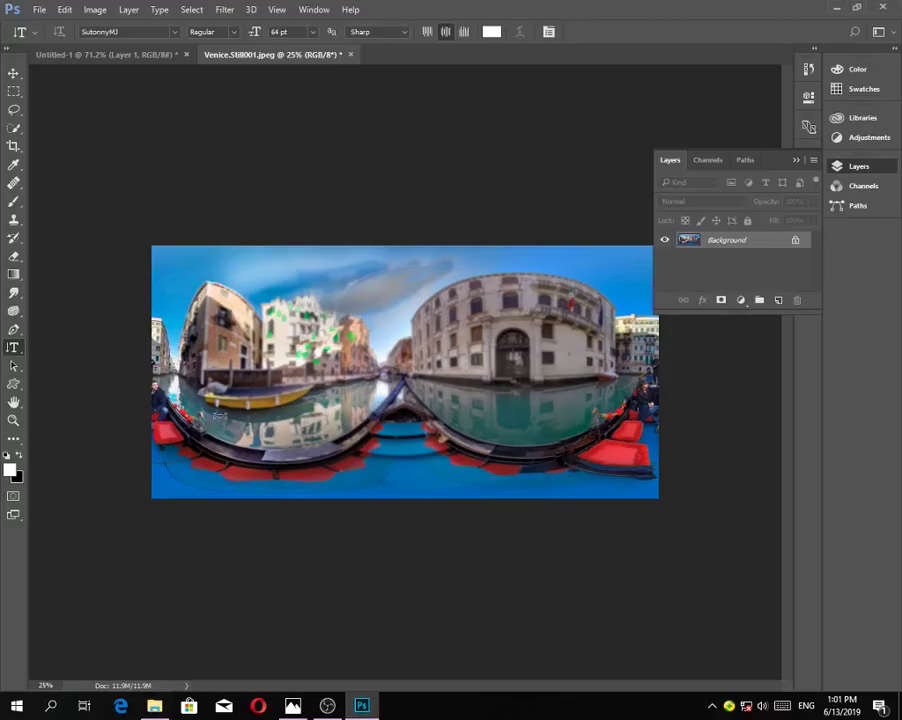
Save a JPEG copy of the Venice image into Pictures > Draft with default JPEG options
{"action": "key", "text": "ctrl+shift+s"}
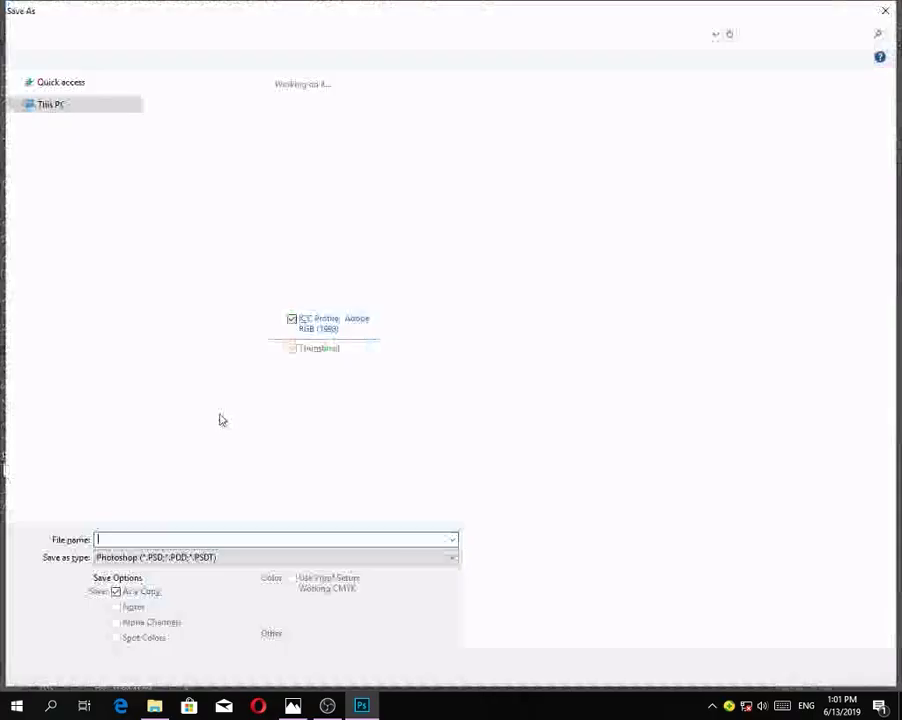
{"action": "left_click", "coordinate": [200, 557]}
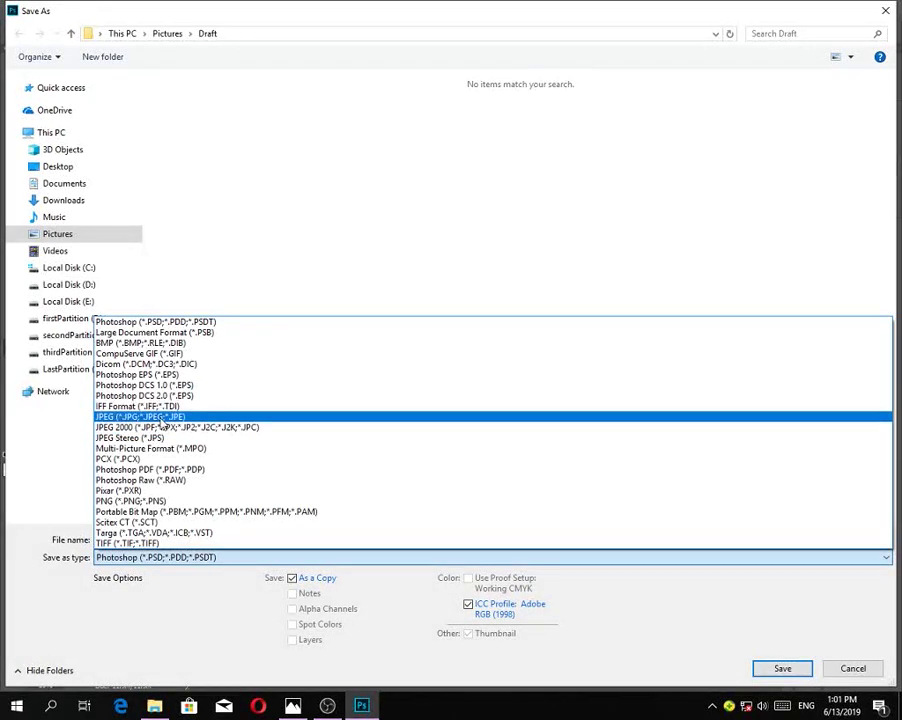
{"action": "left_click", "coordinate": [156, 417]}
{"action": "left_click", "coordinate": [783, 669]}
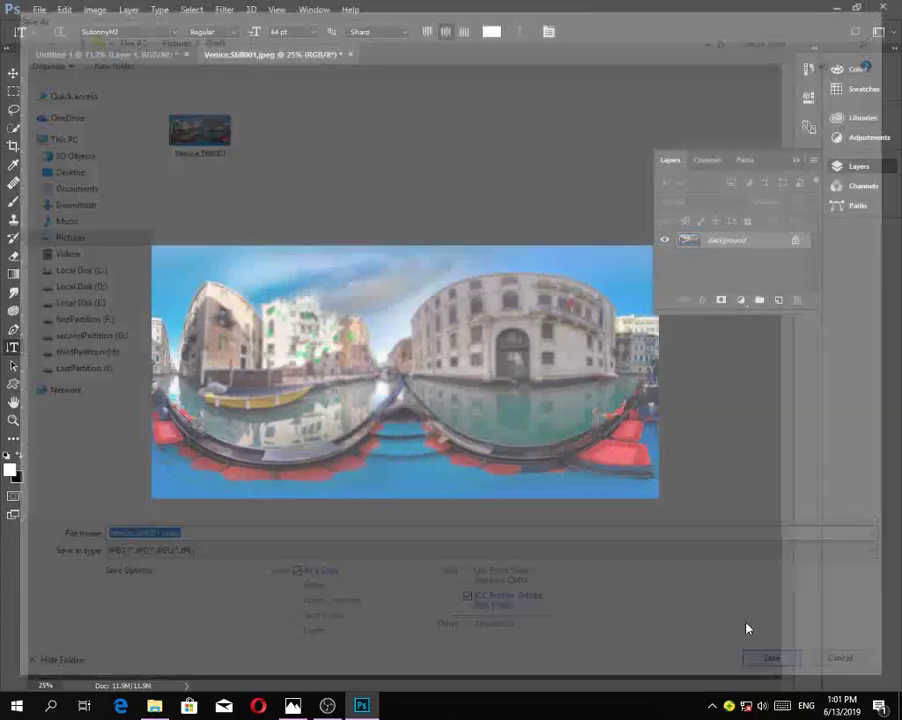
{"action": "left_click", "coordinate": [540, 190]}
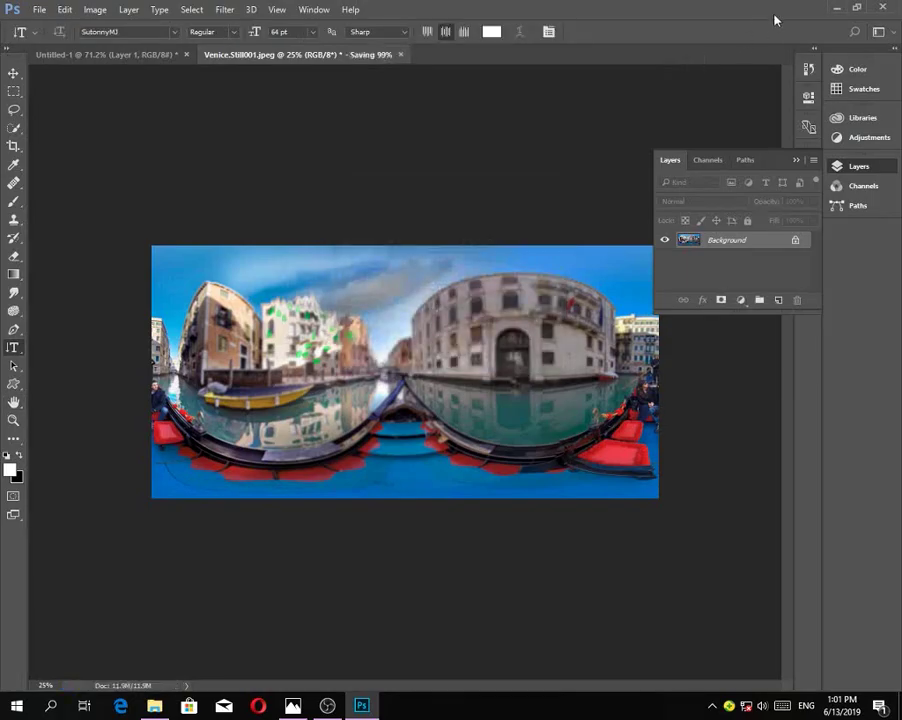
Refresh the Documents\Adobe listing in File Explorer to confirm hdlole.jpf is gone, then return to Photoshop
{"action": "left_click", "coordinate": [835, 7]}
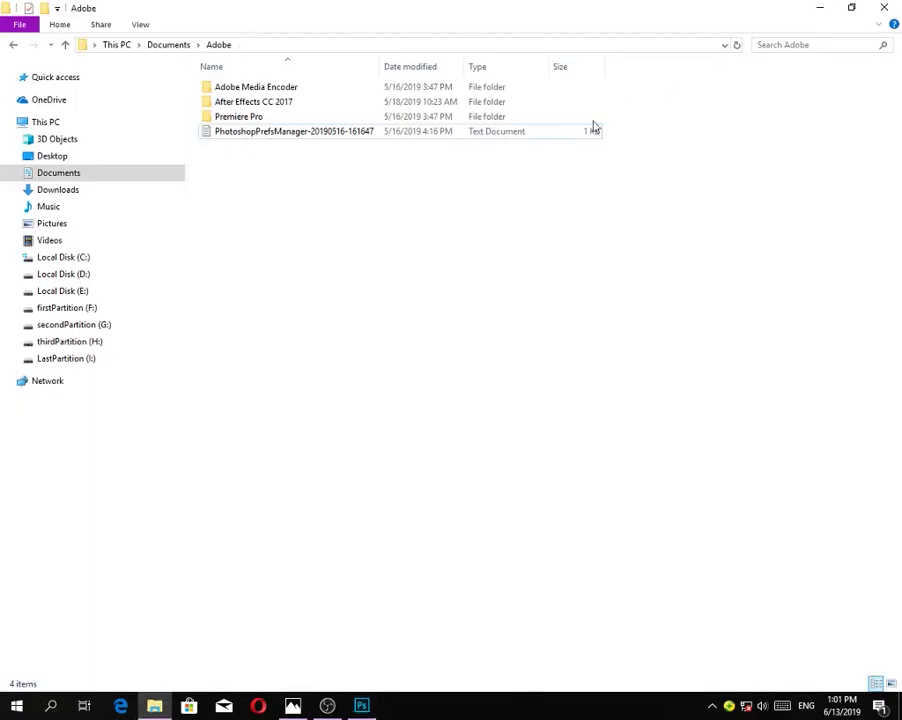
{"action": "right_click", "coordinate": [296, 222]}
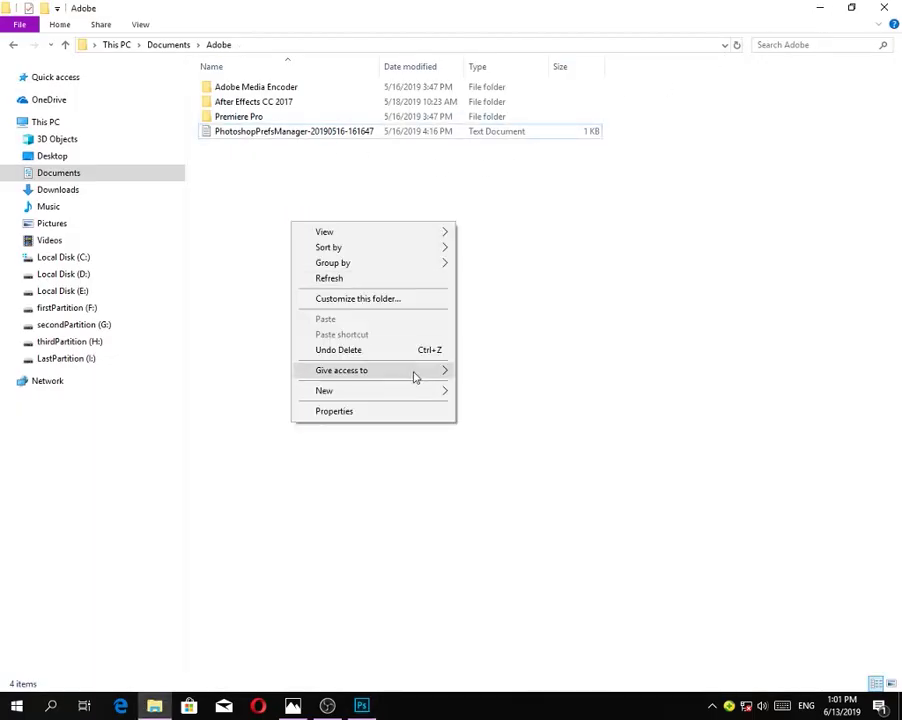
{"action": "left_click", "coordinate": [359, 280]}
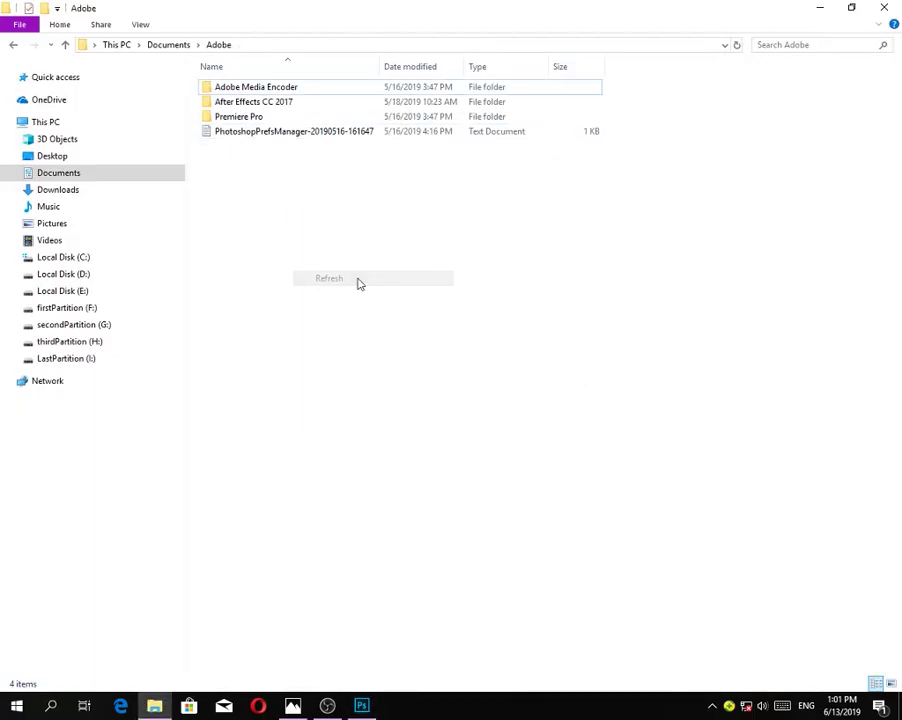
{"action": "left_click", "coordinate": [366, 704]}
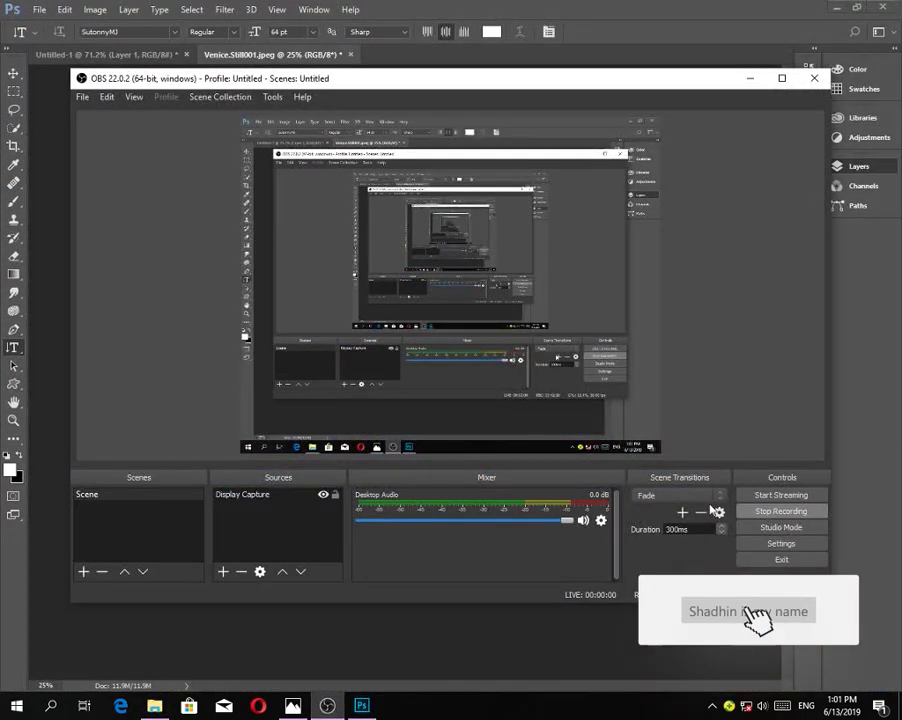
{"action": "left_click", "coordinate": [781, 511]}
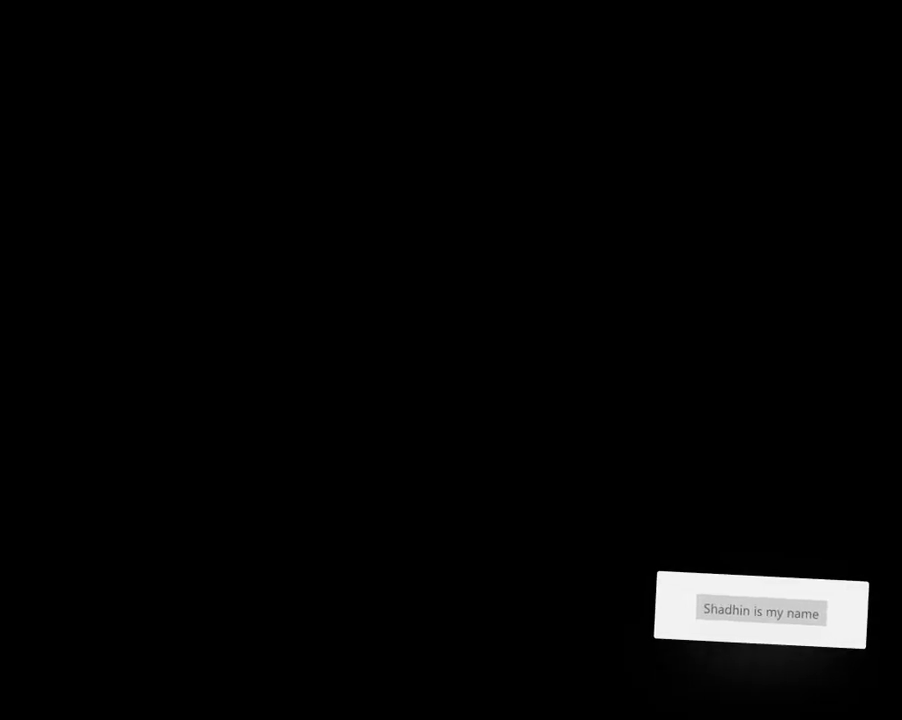